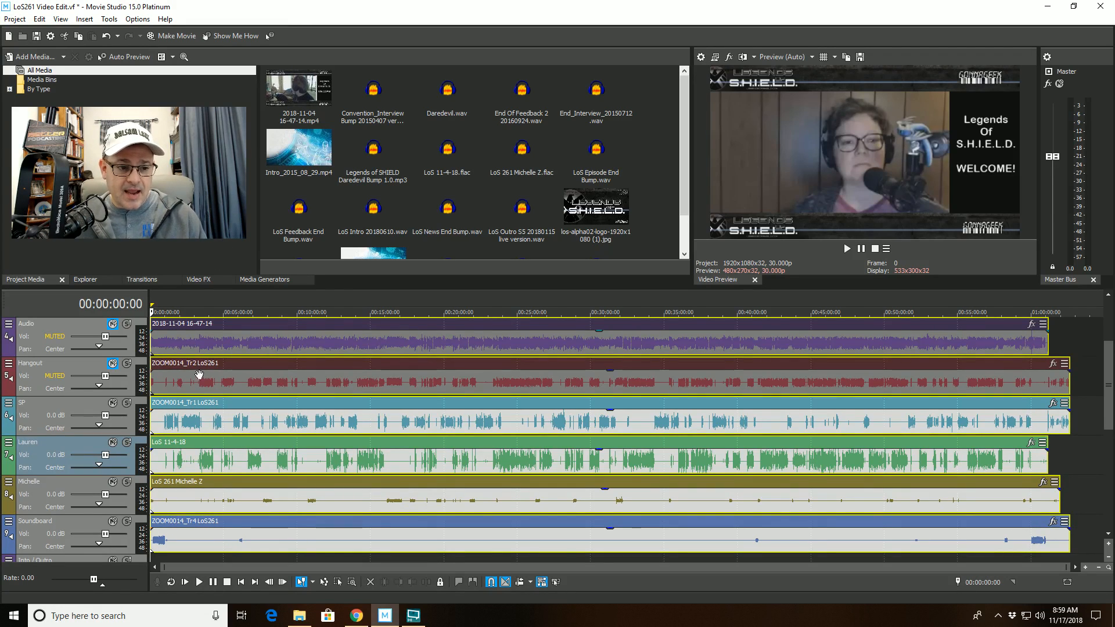
Review the SP track's audio effects chain, including RX 7 De-click, and close the effects window
click(9, 403)
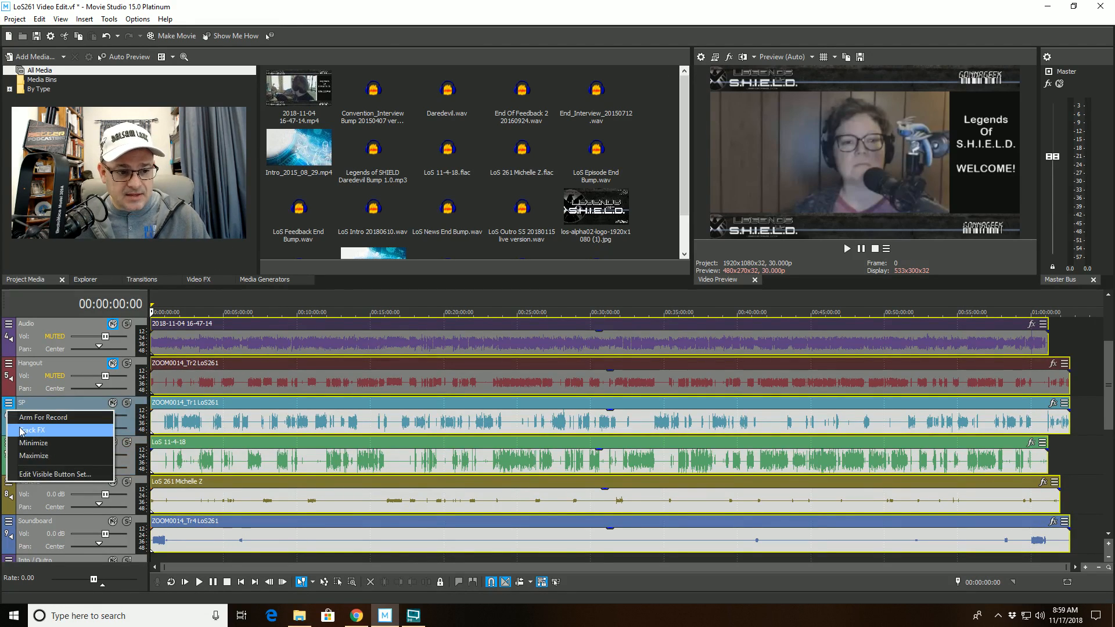
click(32, 430)
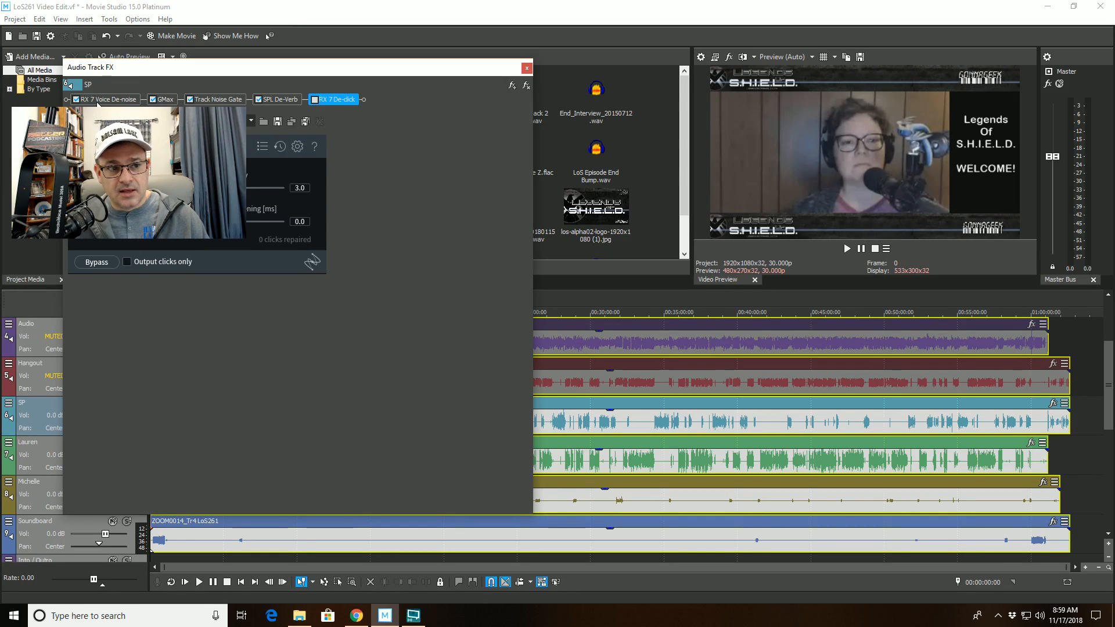
drag(210, 65, 592, 51)
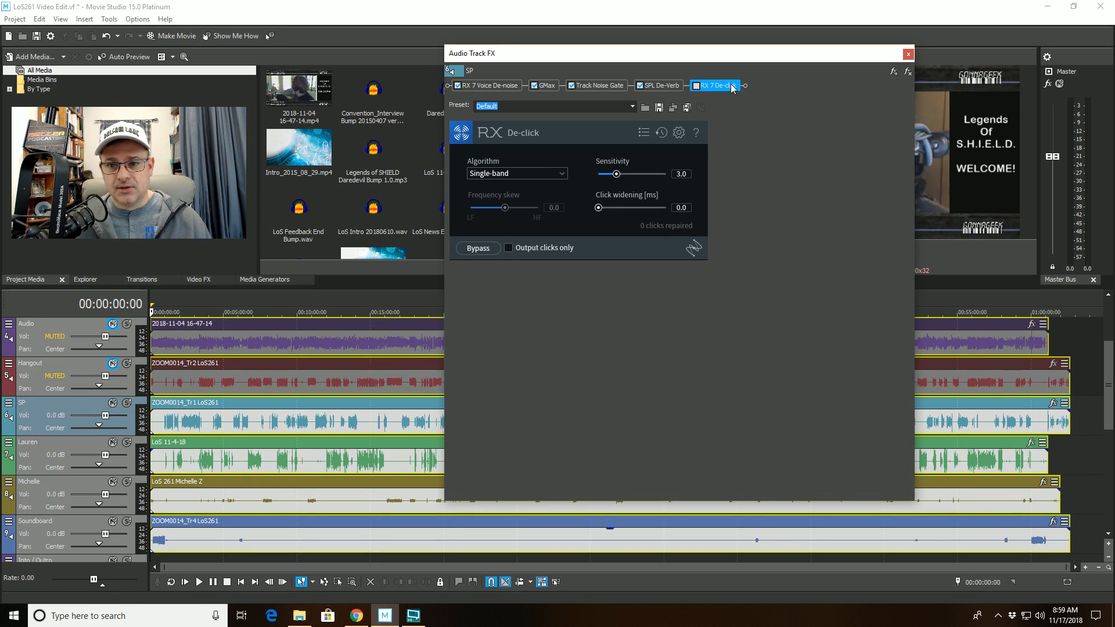
click(908, 54)
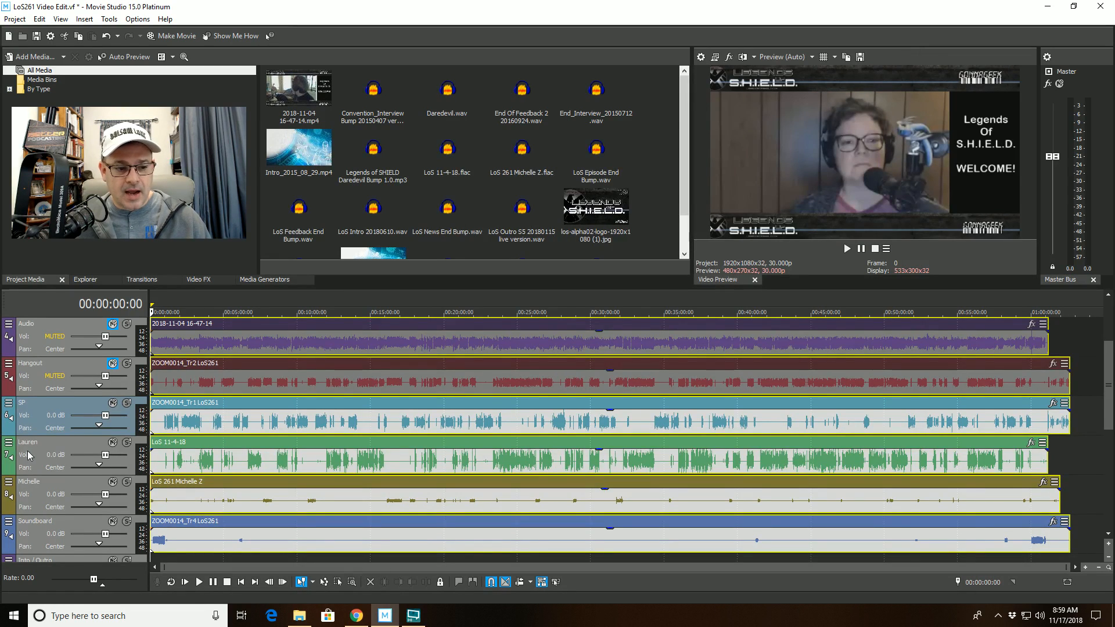
Review the audio effects chain on track 7, directly below the SP track, and close the effects window
click(8, 442)
click(22, 470)
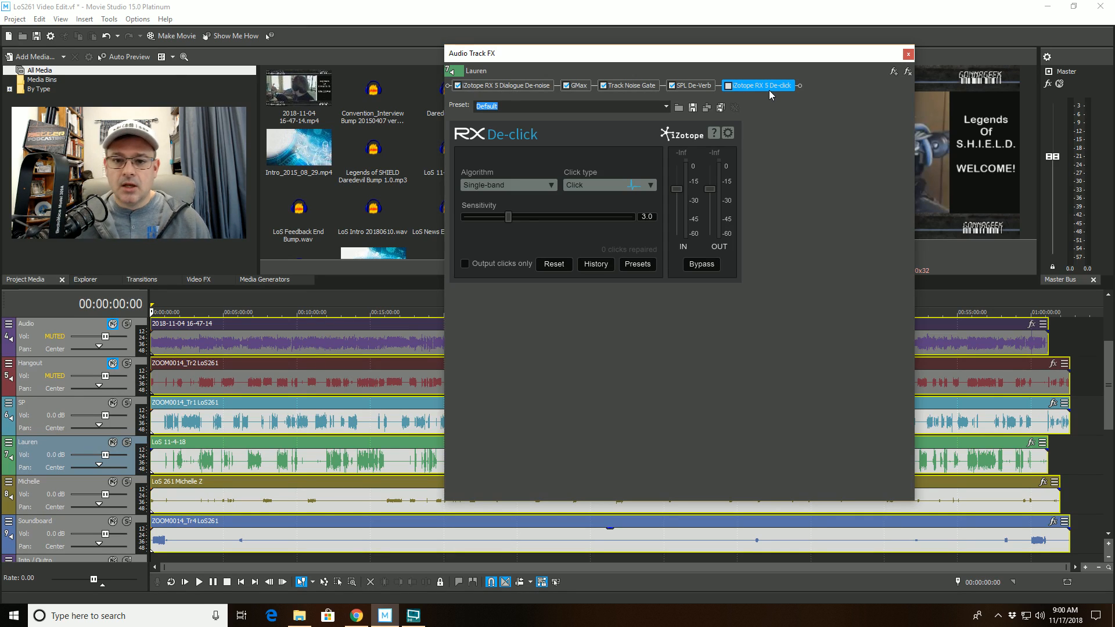
click(908, 55)
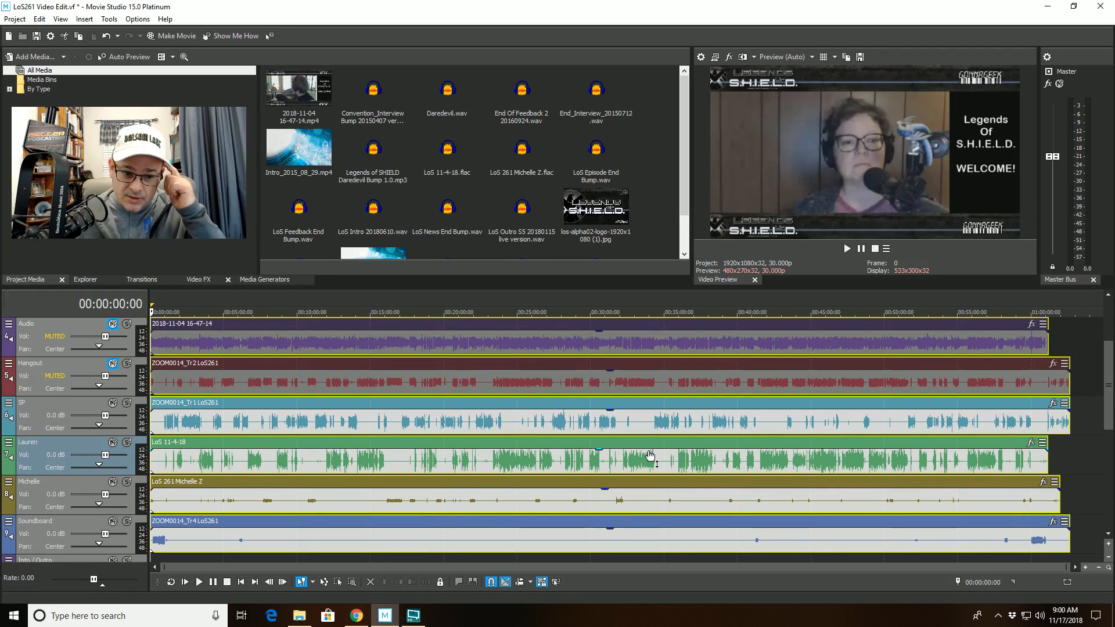
Examine the track layout over the opening minutes of the timeline, from the video tracks down to the soundboard track
scroll(416, 442, up, 8)
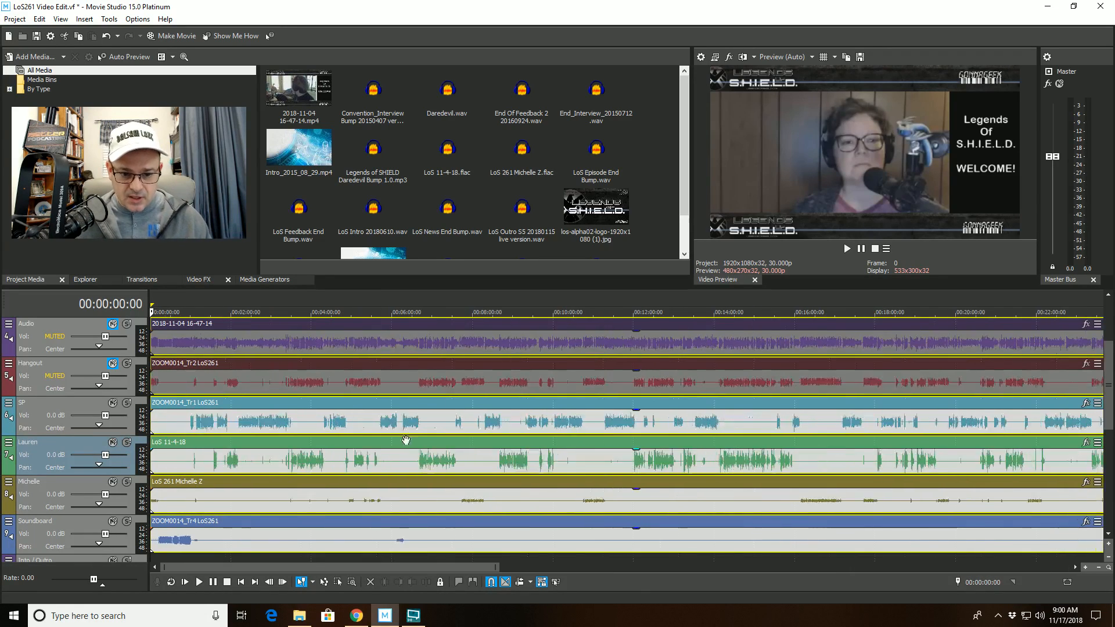
scroll(745, 462, up, 2)
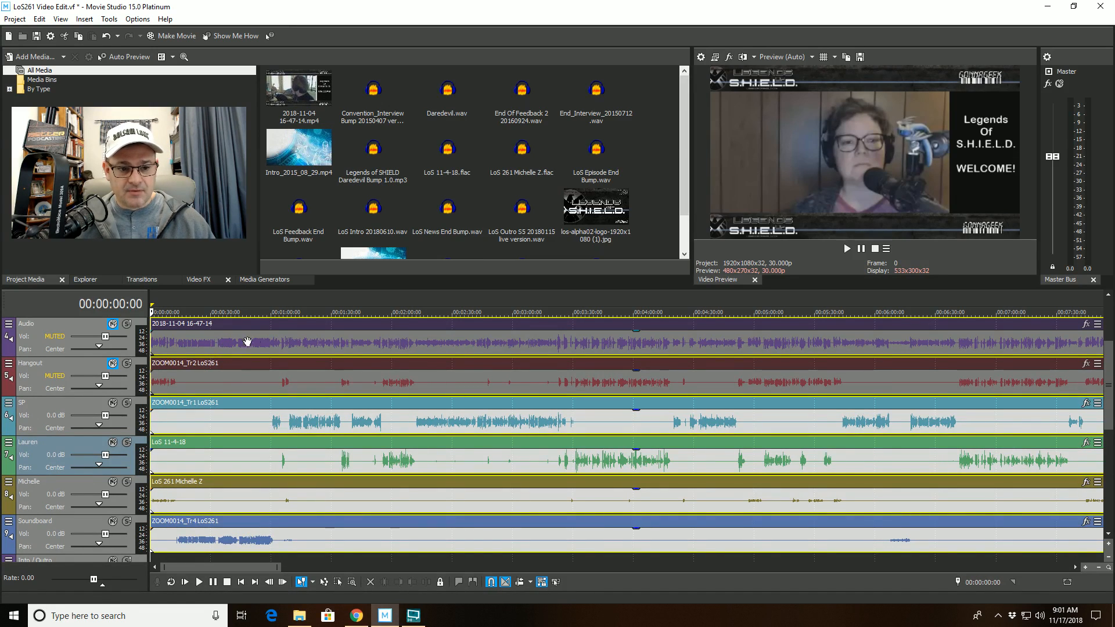
scroll(945, 436, up, 2)
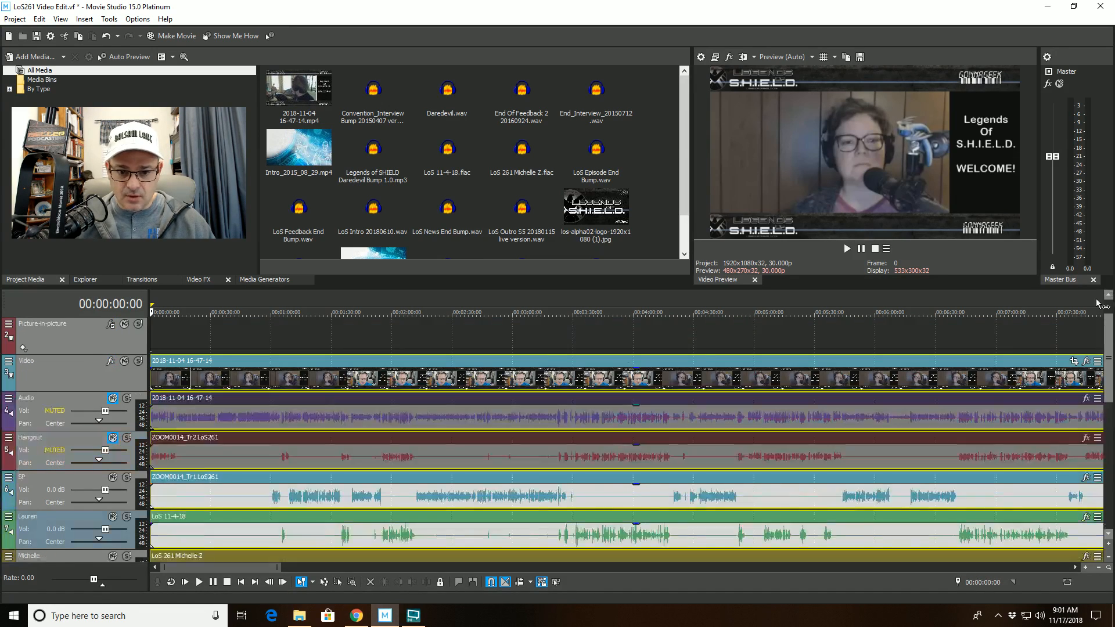
click(1109, 533)
click(1109, 533)
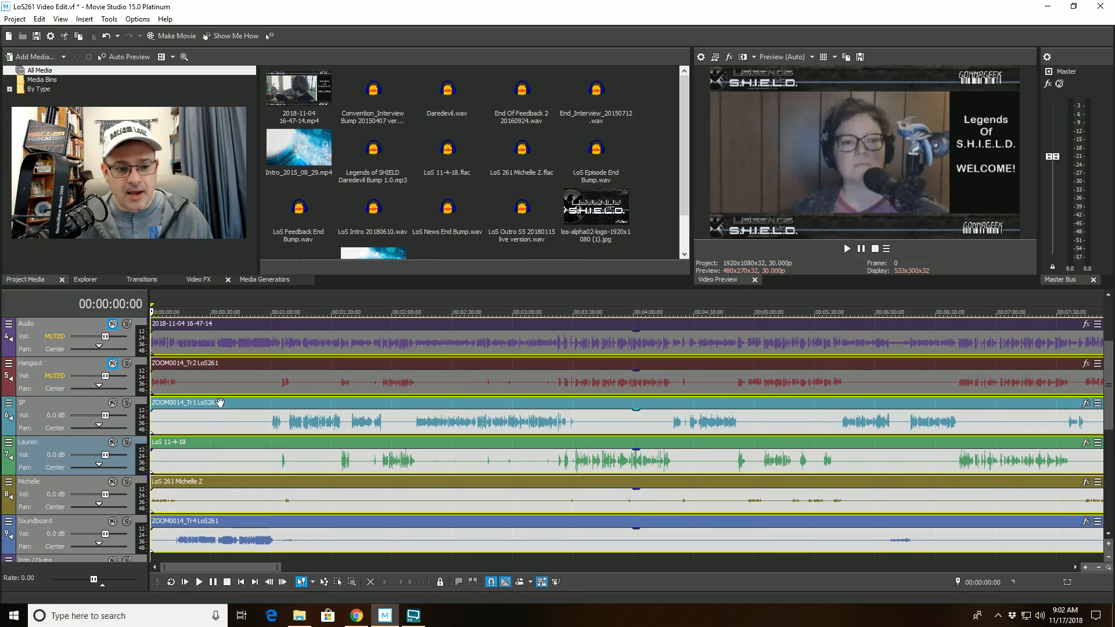
Compare where speech and silence fall on the SP, Soundboard and guest tracks 7 and 8 within the first minutes
click(209, 423)
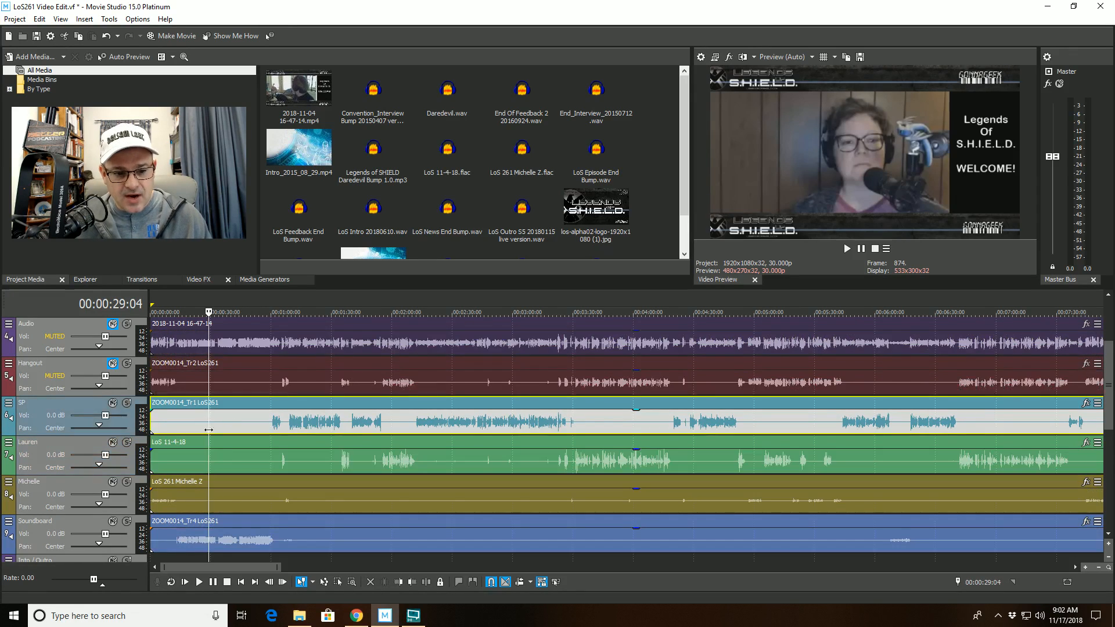
click(280, 540)
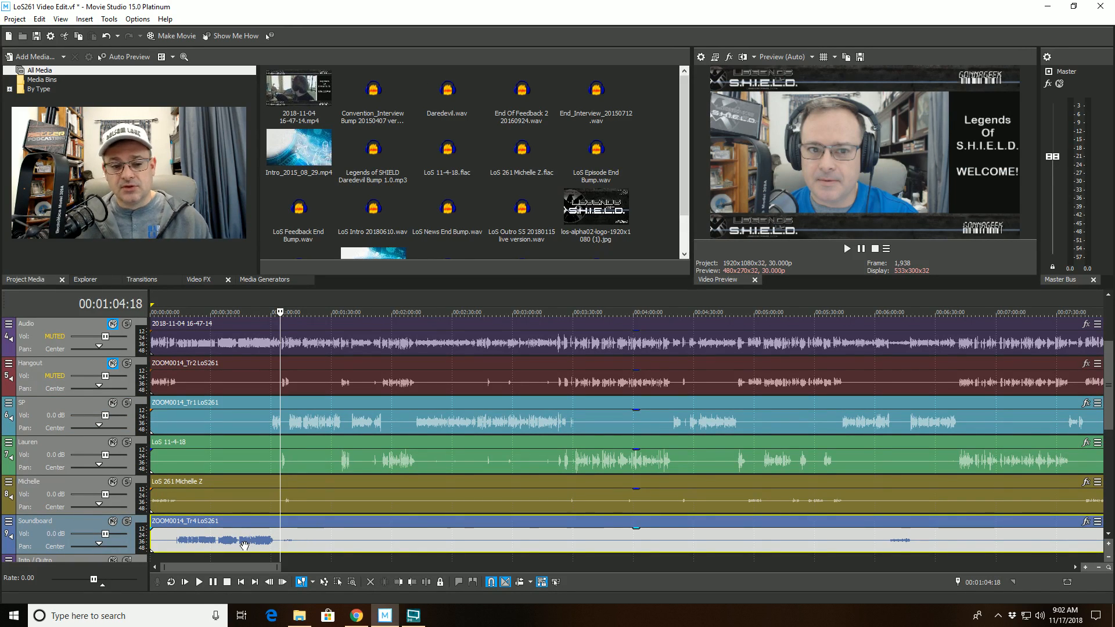
click(235, 460)
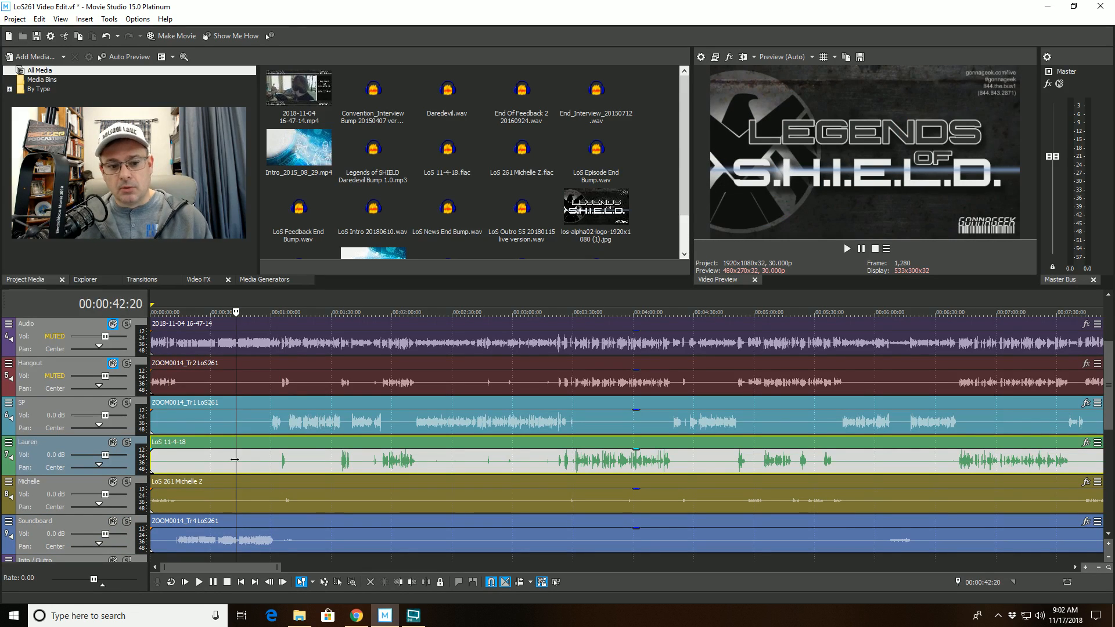
click(289, 498)
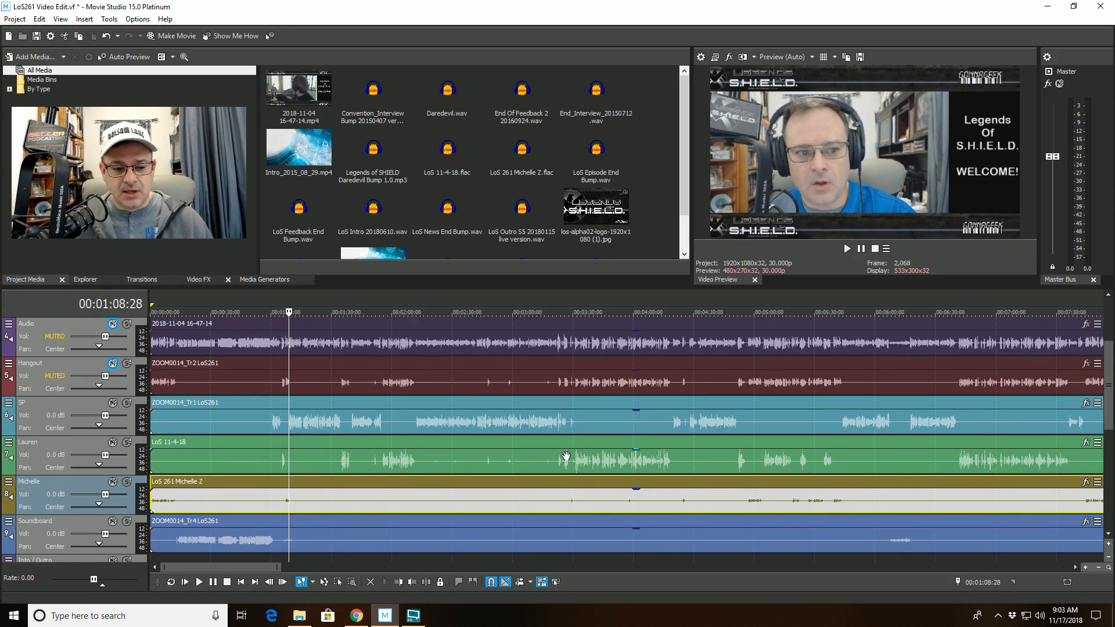
scroll(577, 467, down, 3)
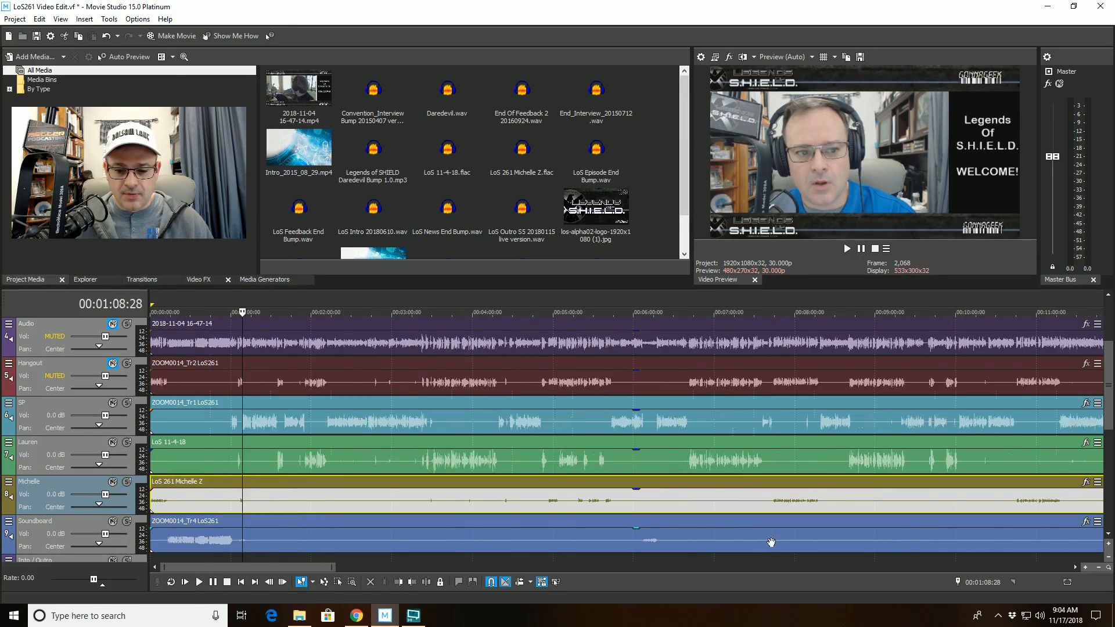
click(653, 533)
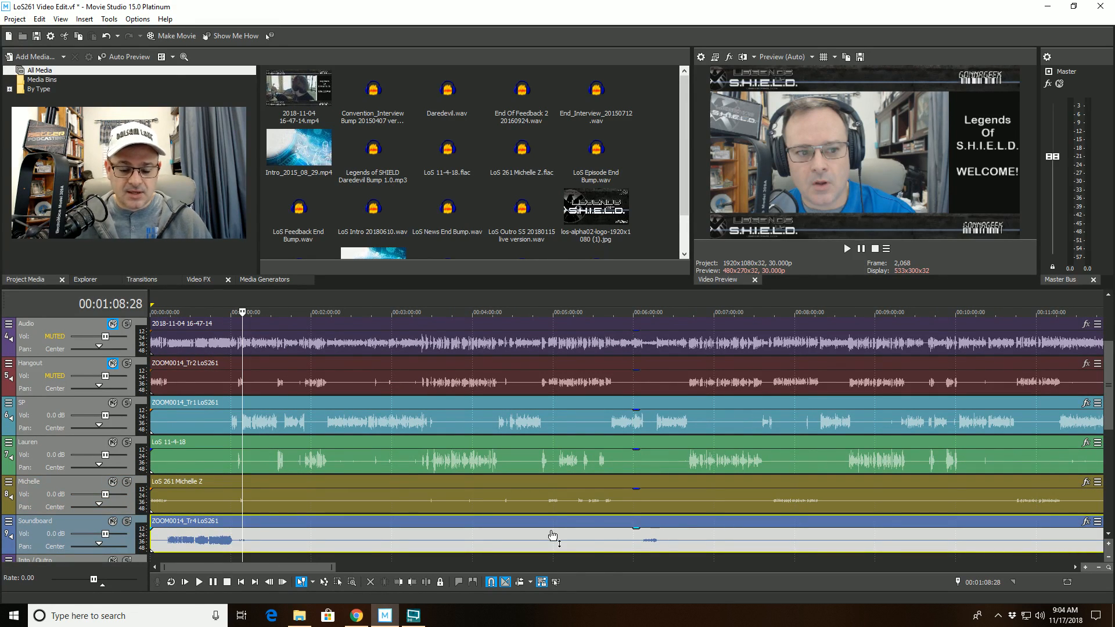
mouse_move(549, 533)
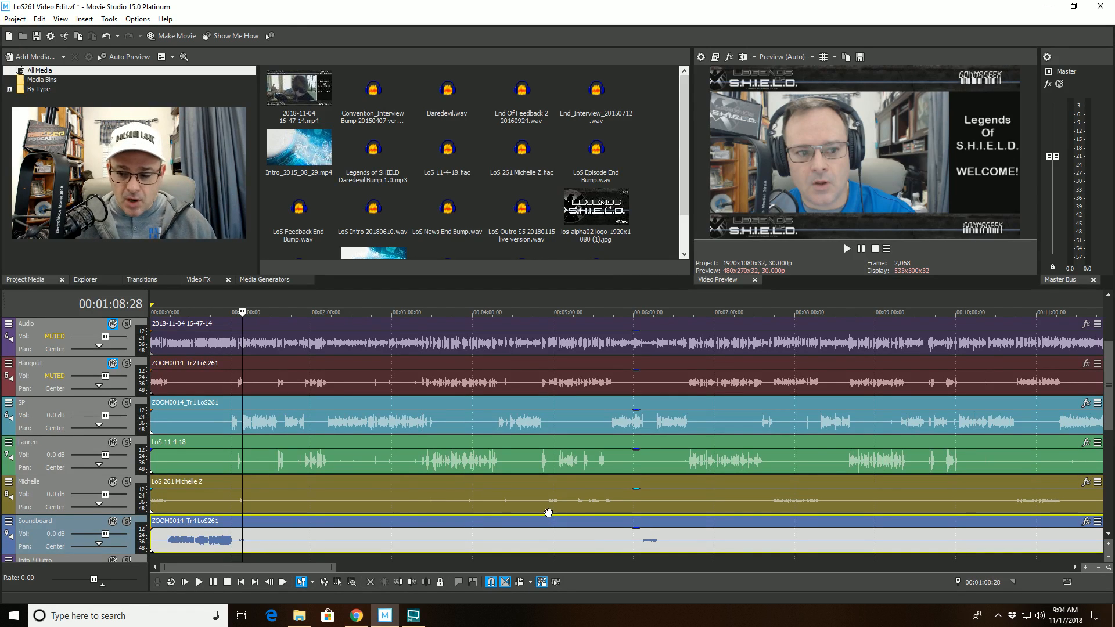
scroll(549, 512, up, 4)
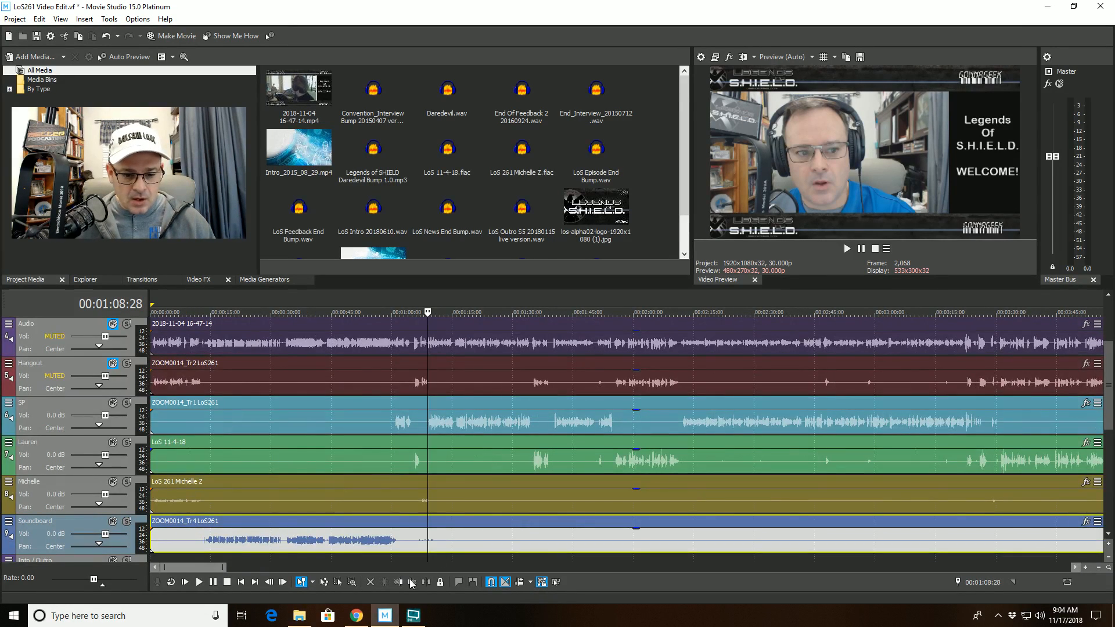
Play the project from the very start, then place the cursor at 00:00:01:04 on track 8's opening speech
click(242, 583)
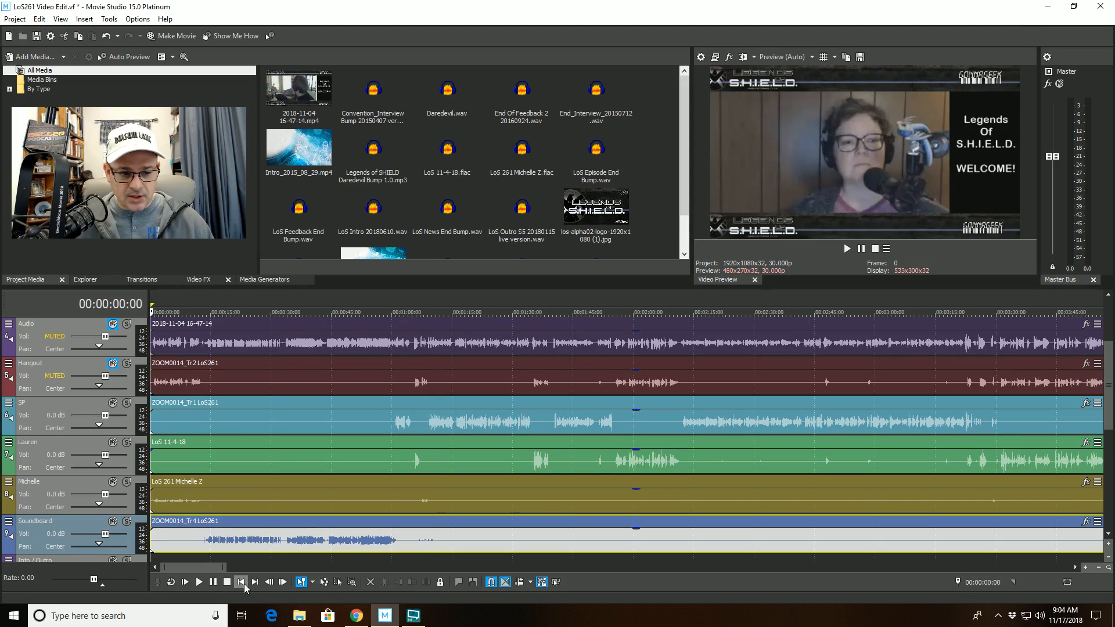
scroll(474, 485, up, 6)
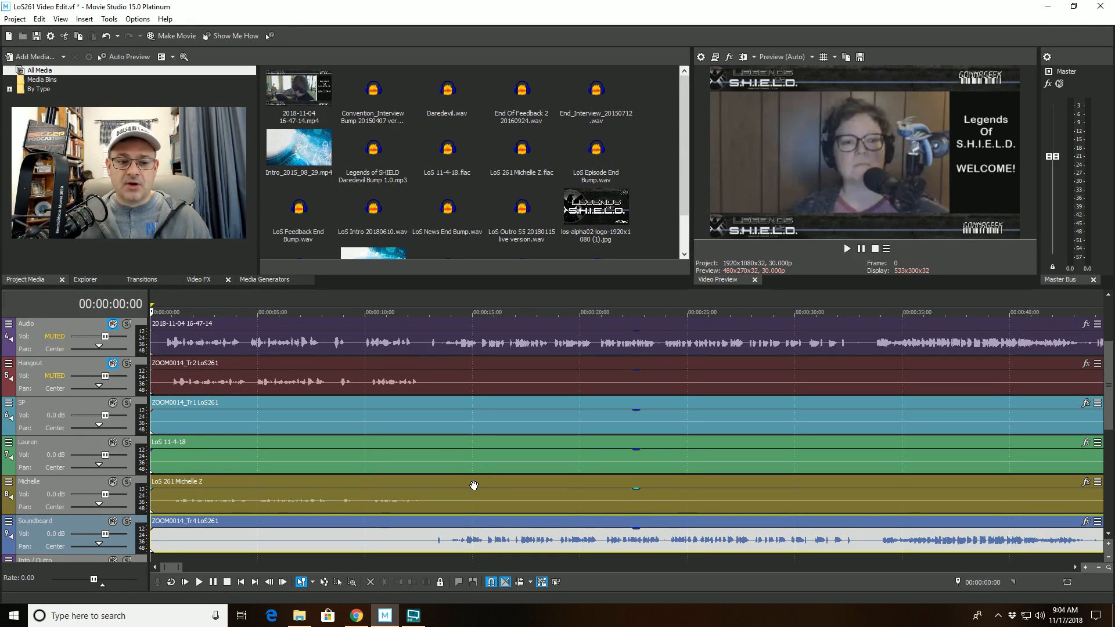
scroll(477, 484, down, 4)
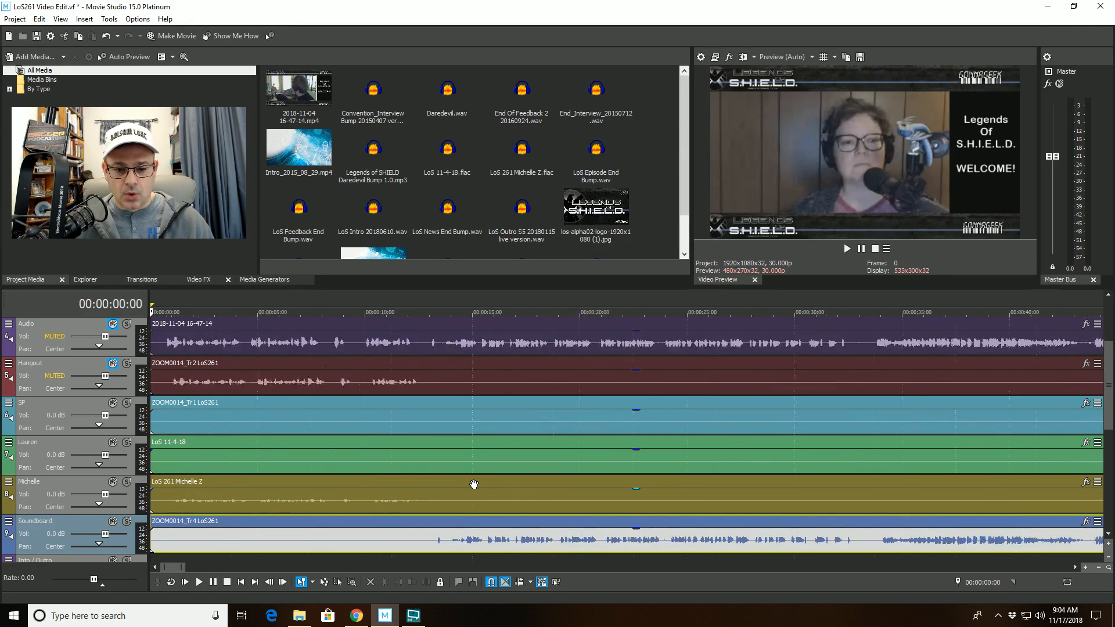
scroll(474, 484, up, 2)
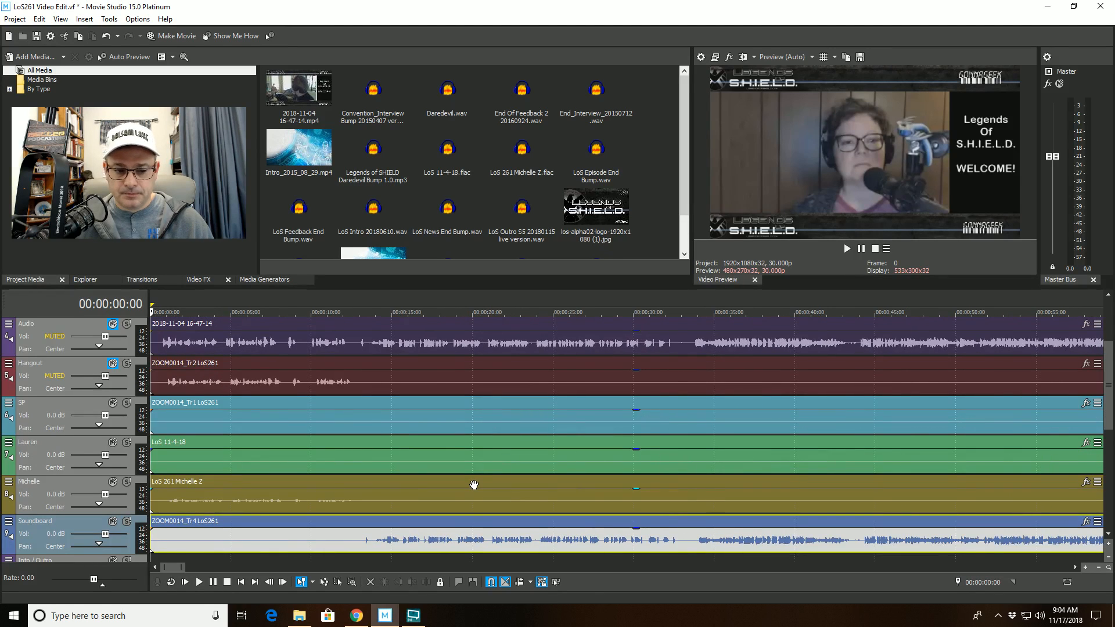
click(199, 583)
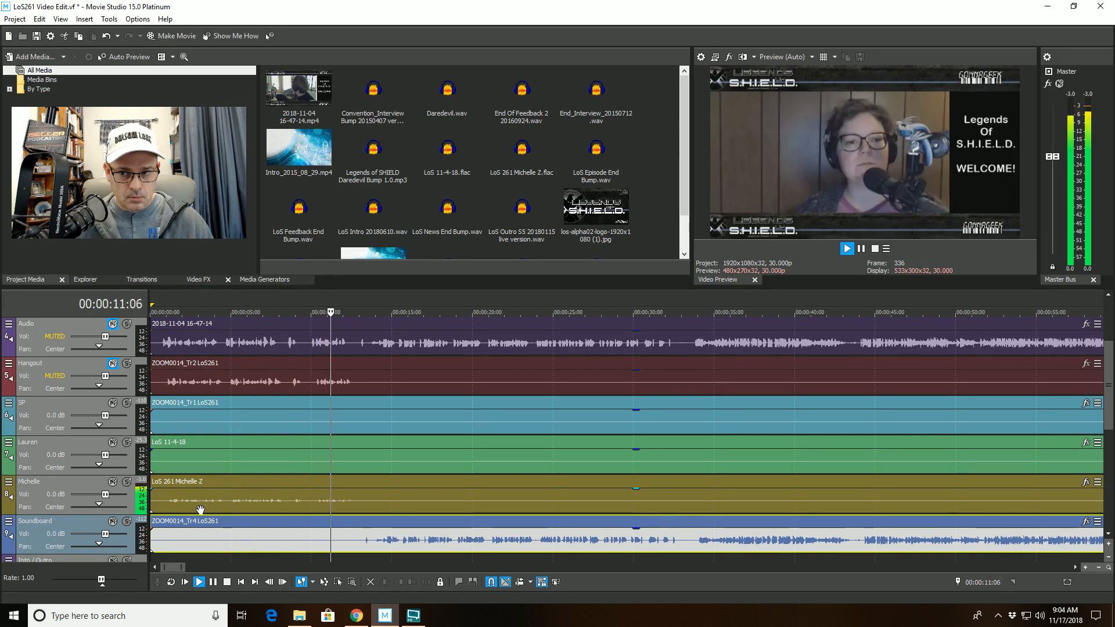
click(236, 501)
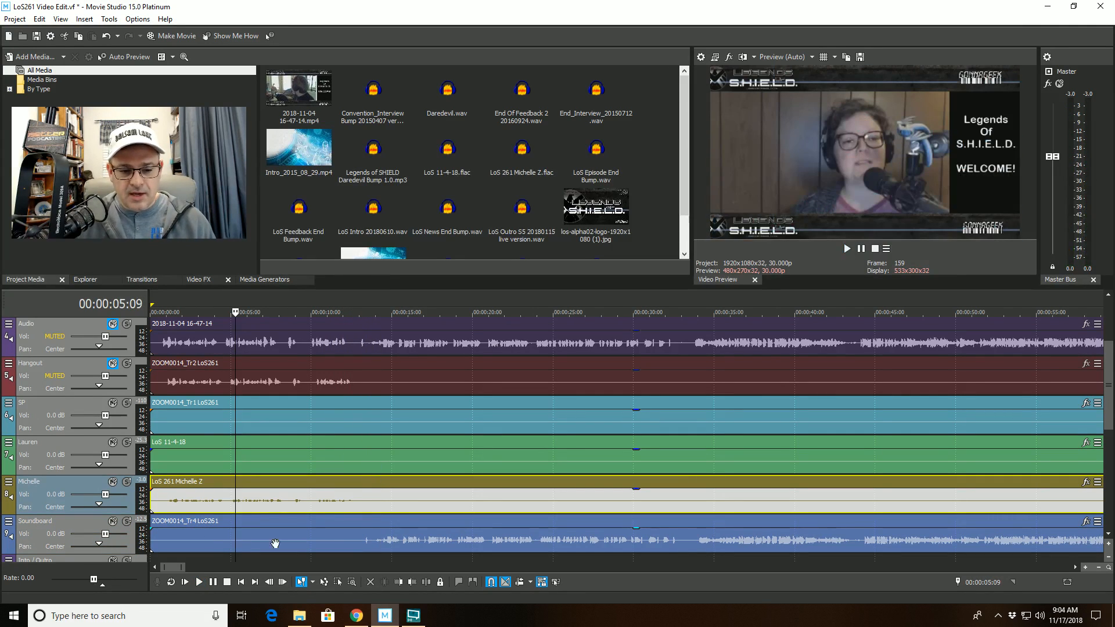
click(169, 501)
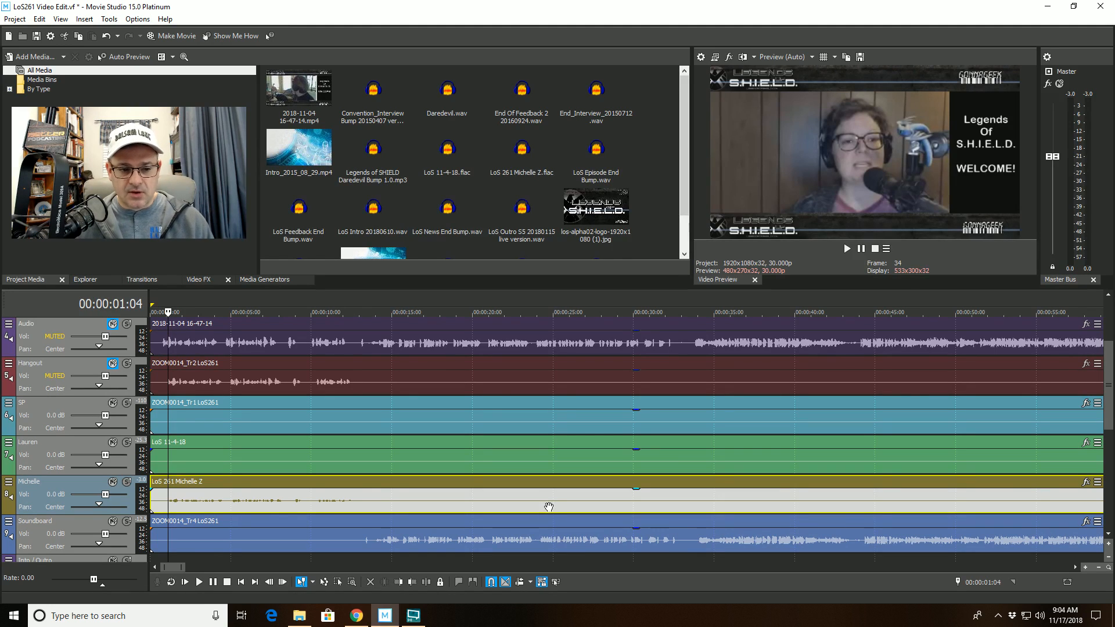
Play the project from 00:04:56:22, just before the speech on track 8, and stop playback
scroll(549, 498, down, 2)
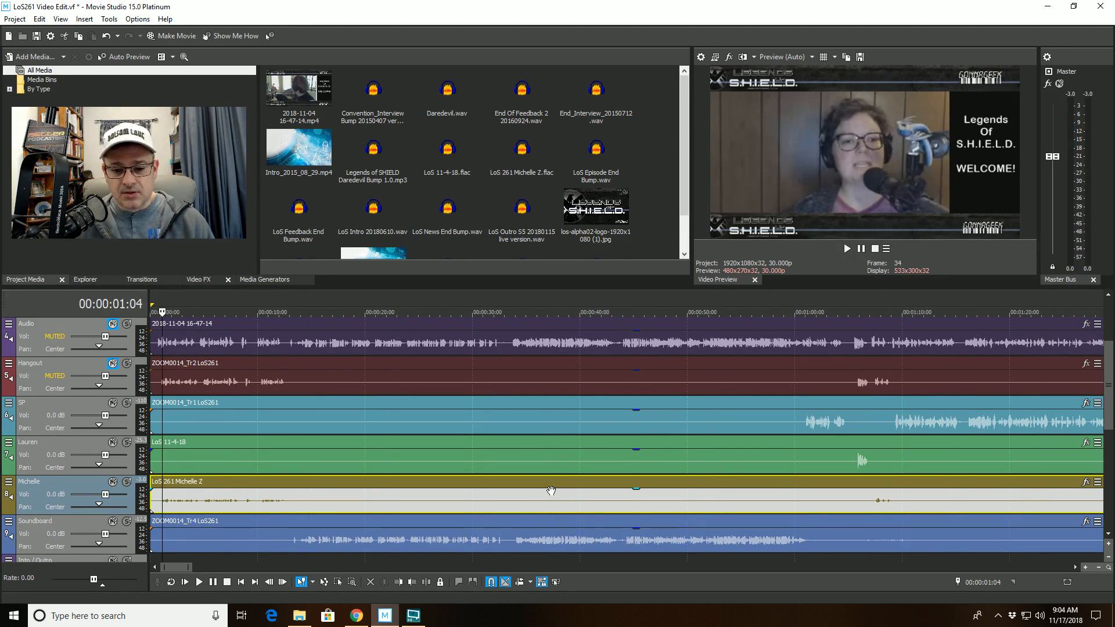
scroll(853, 511, down, 5)
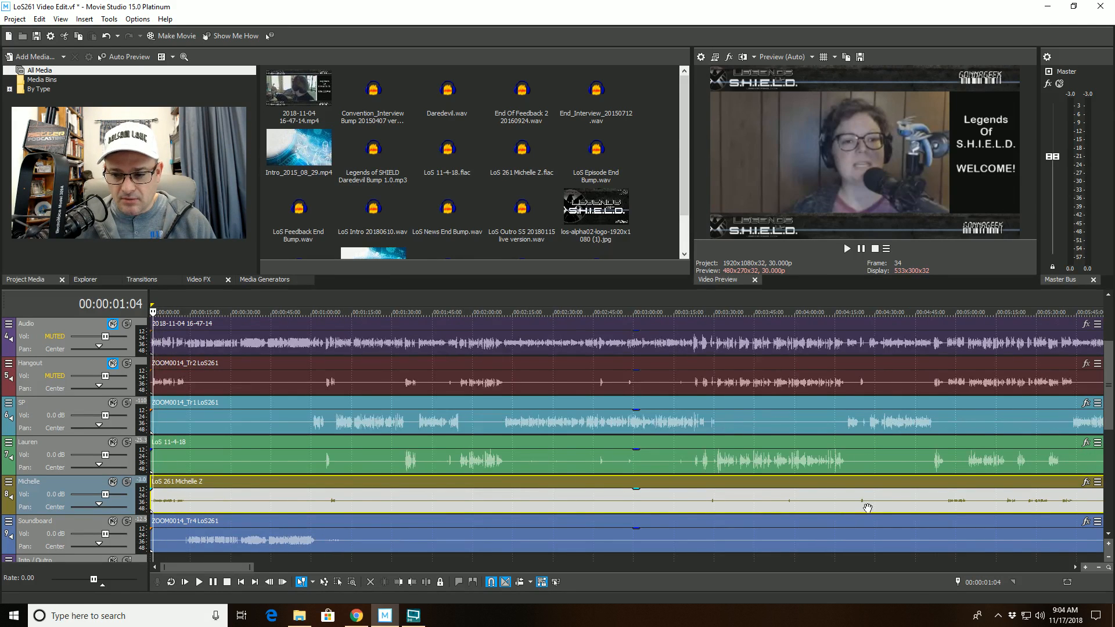
scroll(868, 508, down, 4)
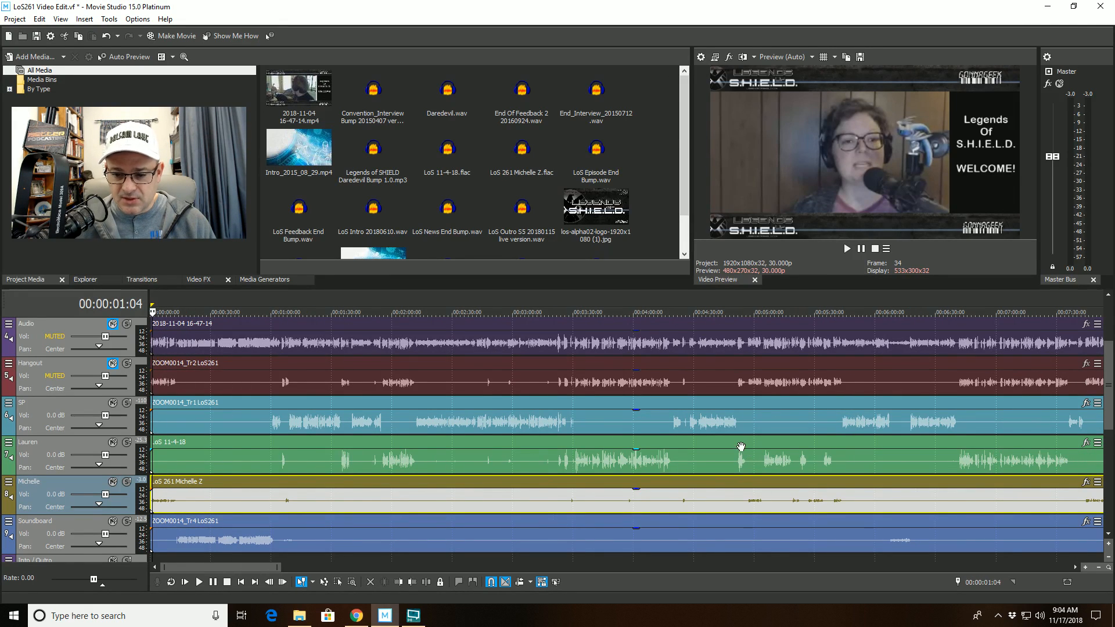
click(747, 445)
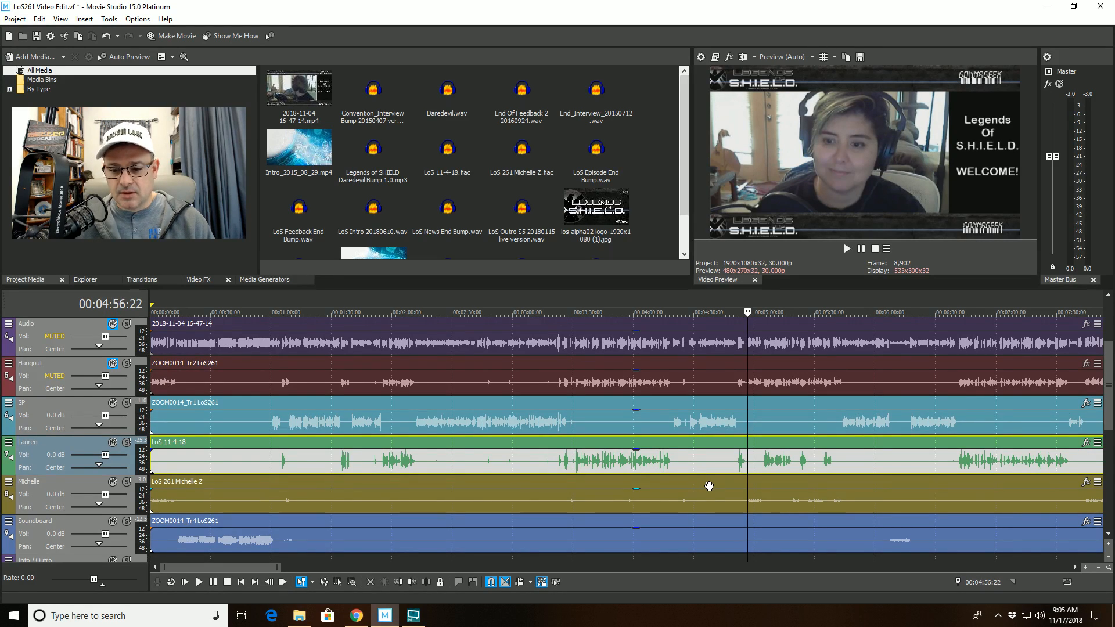
key(space)
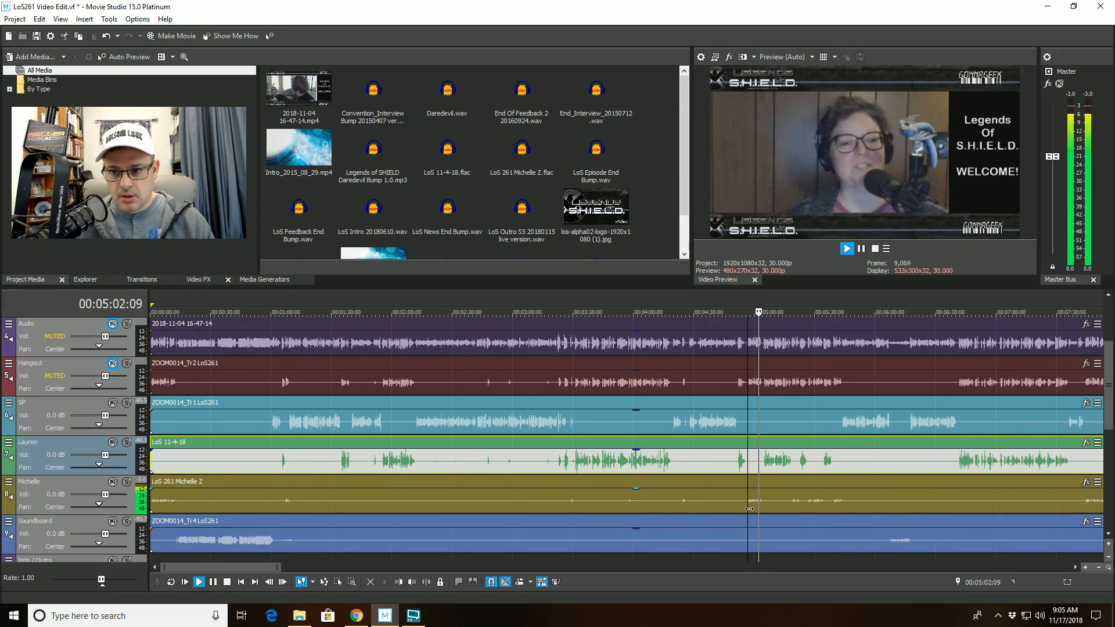
scroll(749, 509, up, 5)
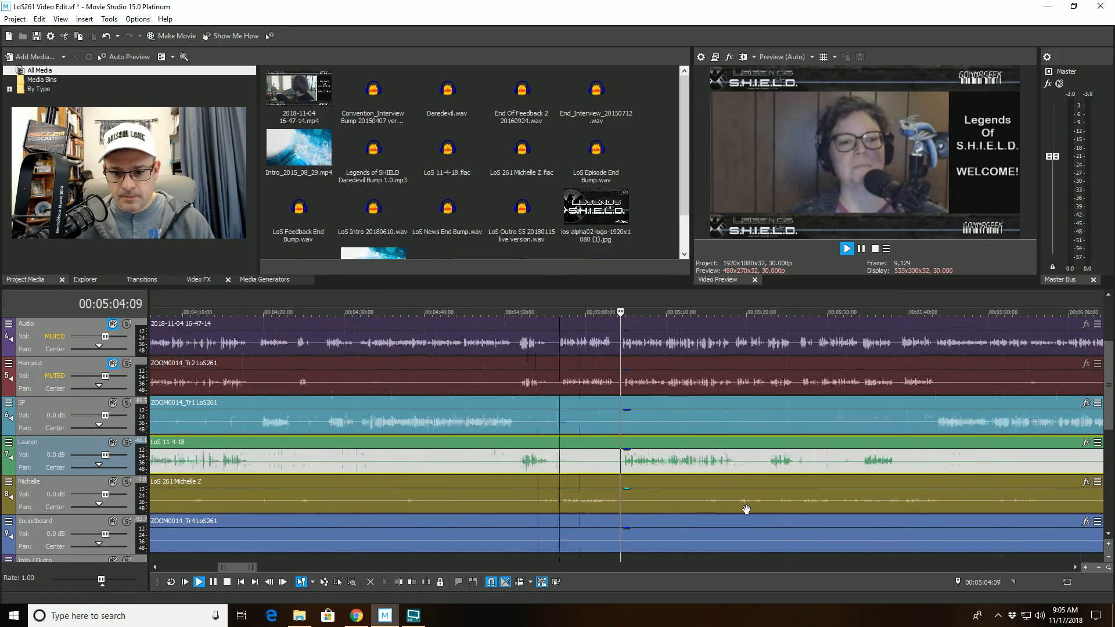
key(space)
scroll(697, 517, up, 2)
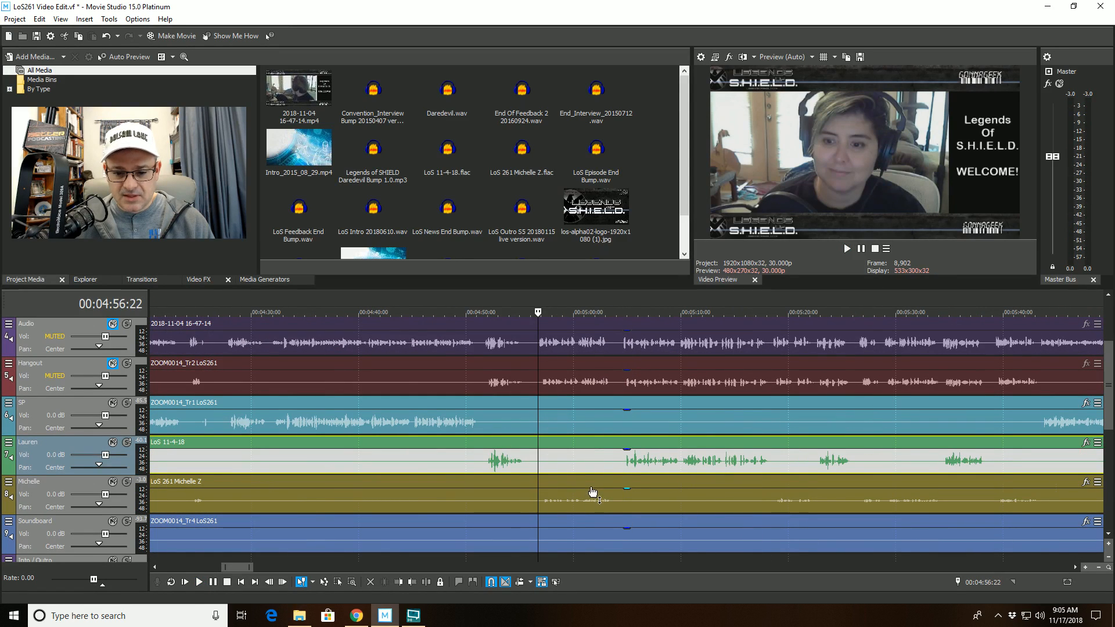
Play the end of the track 8 speech from 00:05:01:11, stop, and show the full project timeline
click(588, 482)
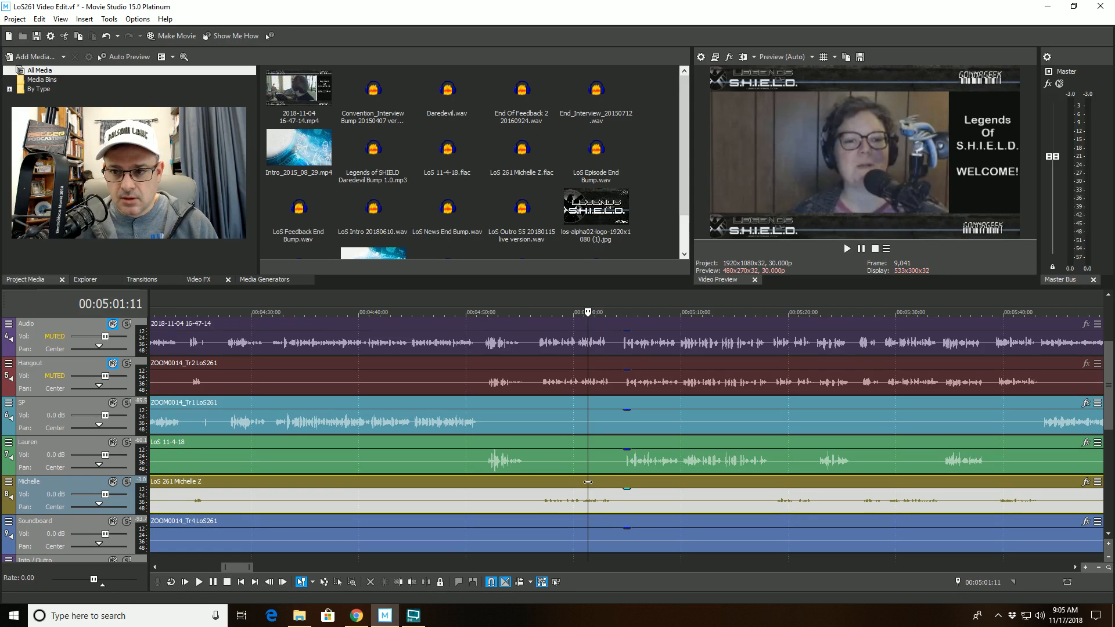
key(space)
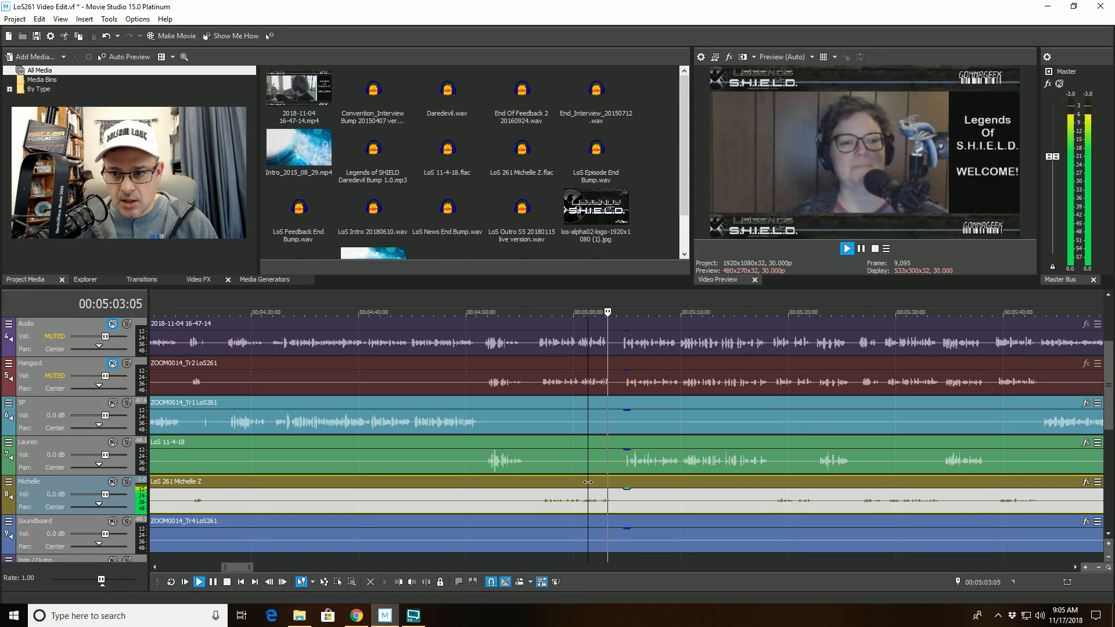
key(space)
scroll(471, 512, down, 10)
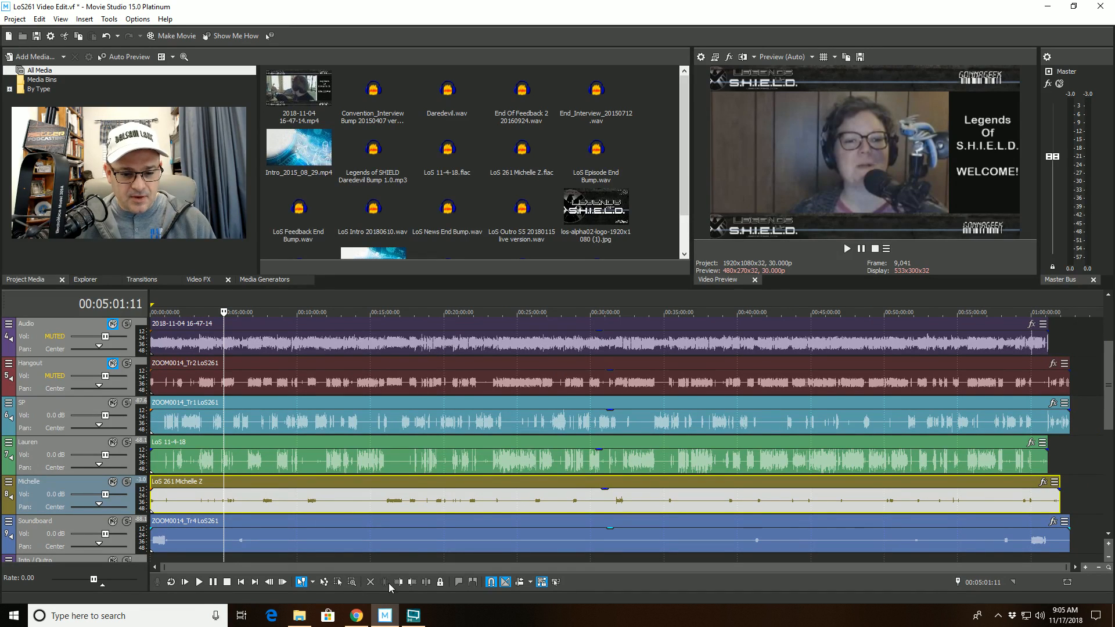
Trim the start of the track 8 clip at 00:00:01:02, just before its opening speech
click(241, 582)
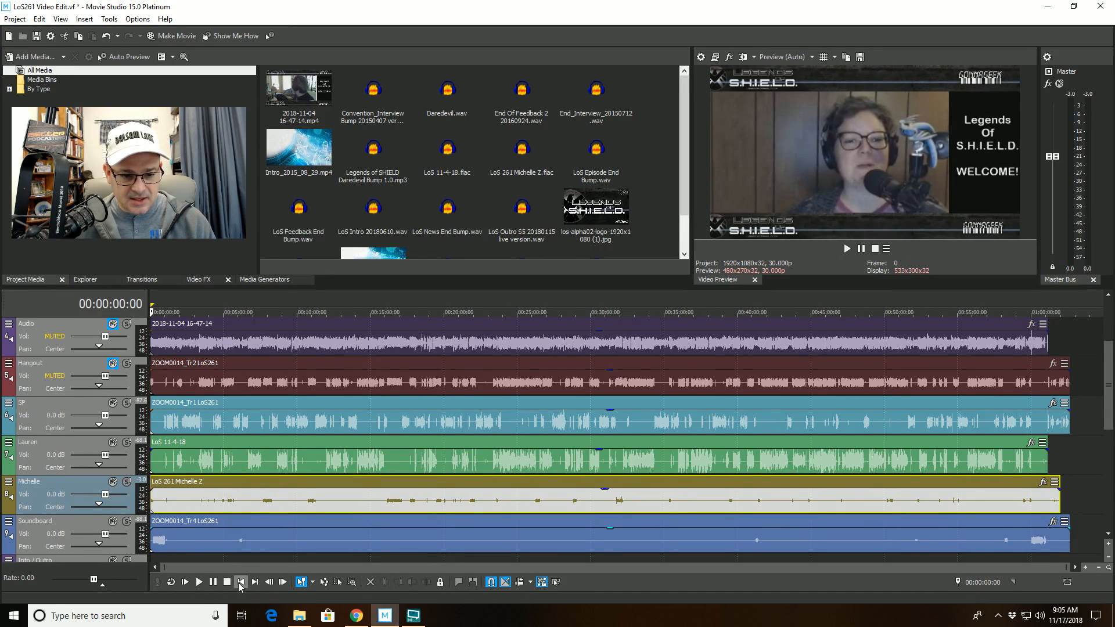
scroll(265, 549, up, 10)
scroll(264, 549, up, 10)
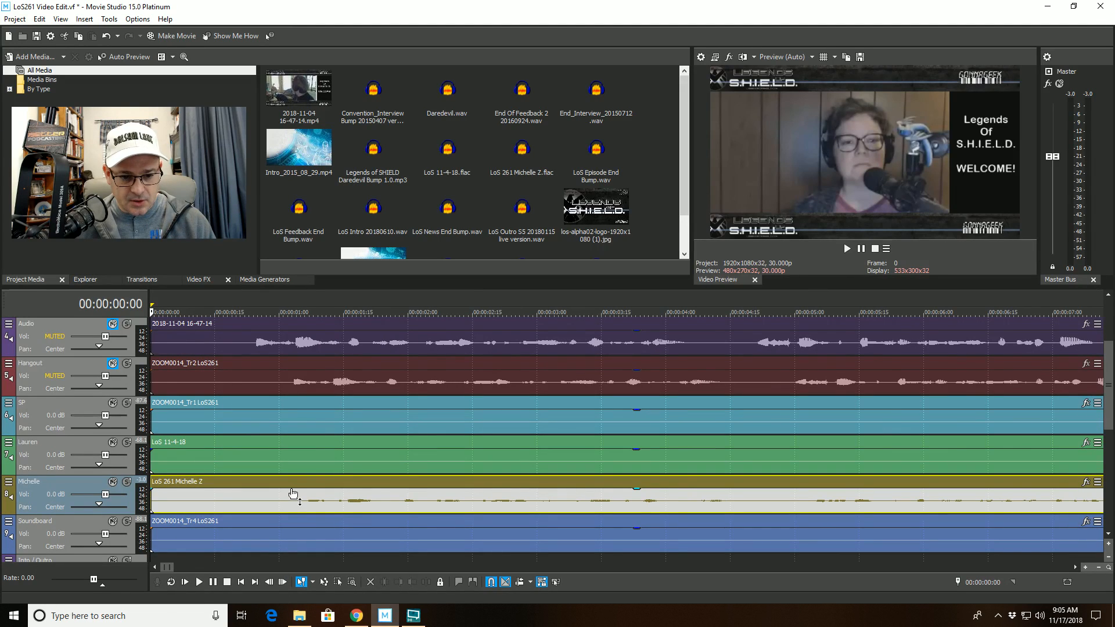
click(289, 482)
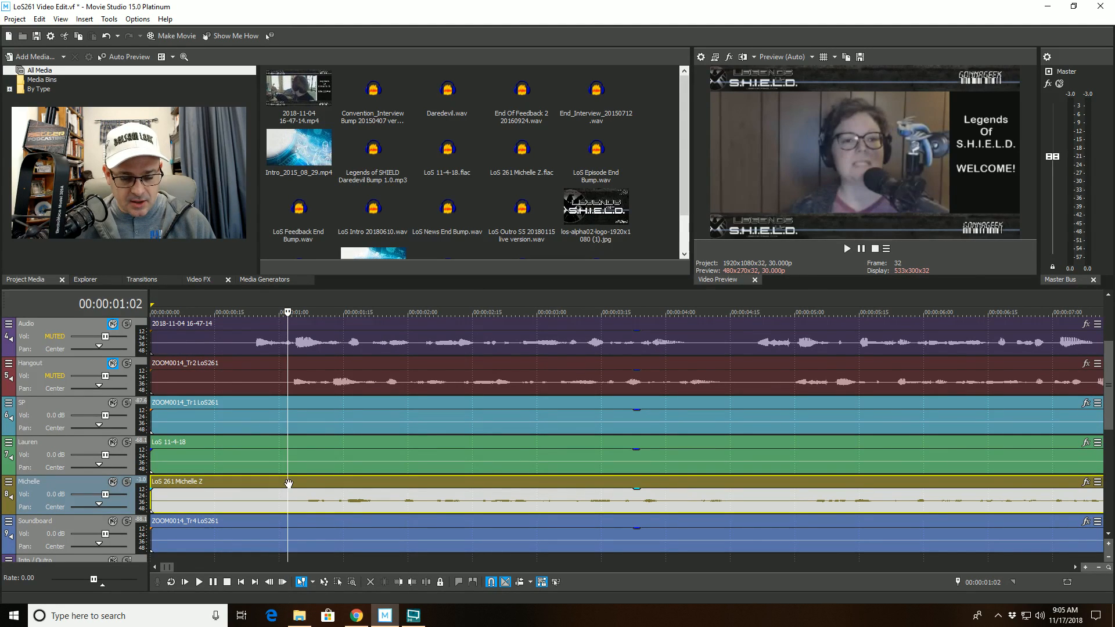
click(399, 582)
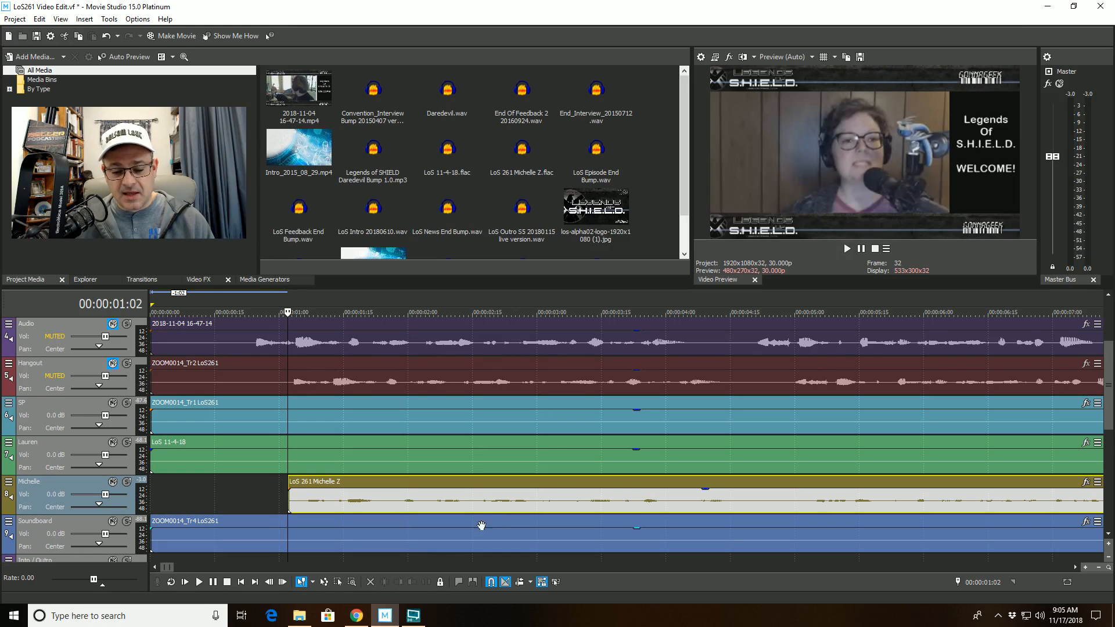
Play the project from 00:04:58:05, during the track 8 speech, to check its timing against the video, and stop playback
scroll(482, 526, down, 10)
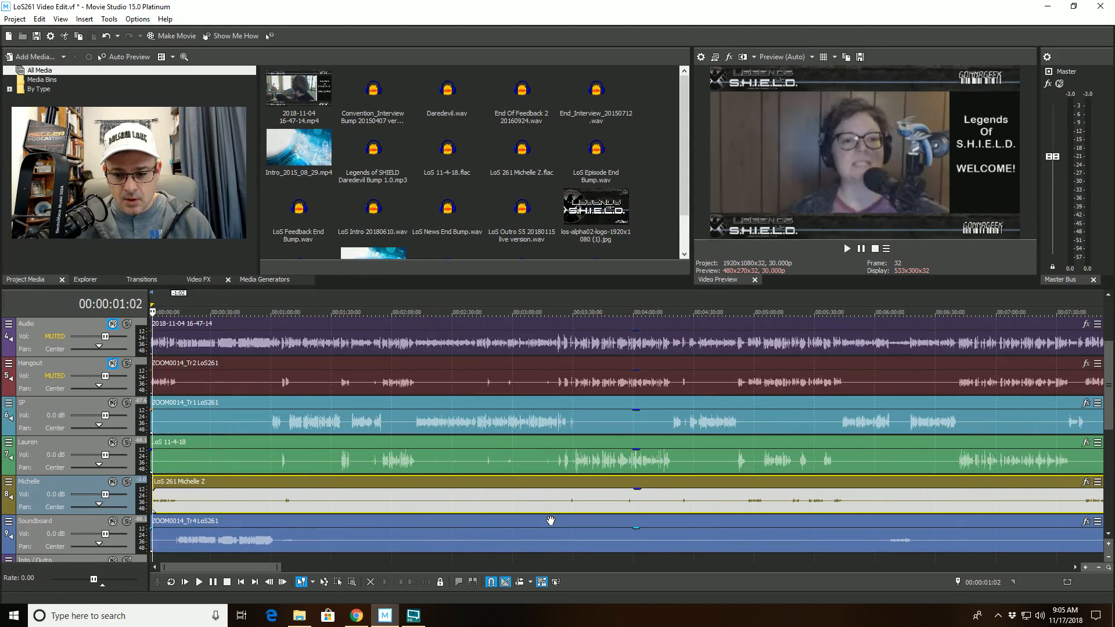
click(753, 416)
scroll(737, 457, up, 3)
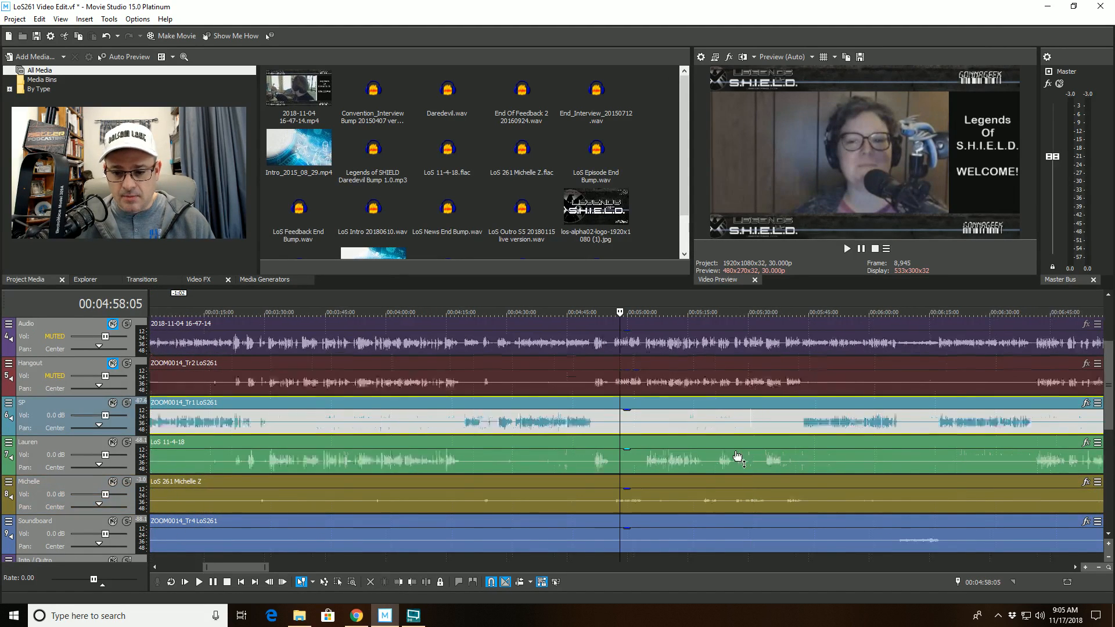
scroll(737, 457, up, 3)
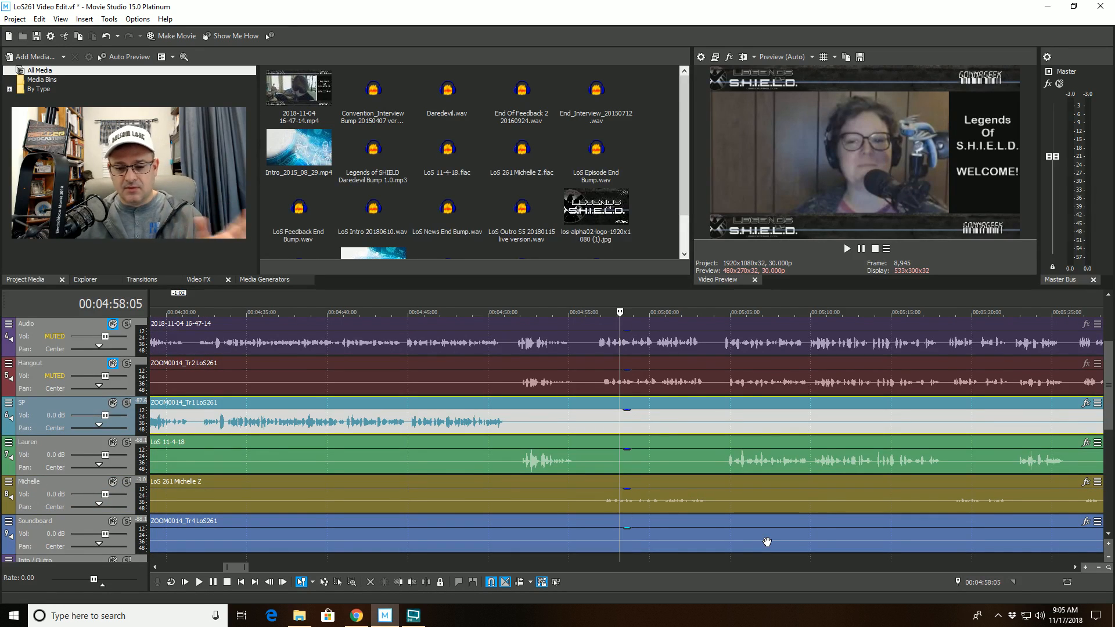
scroll(767, 542, up, 1)
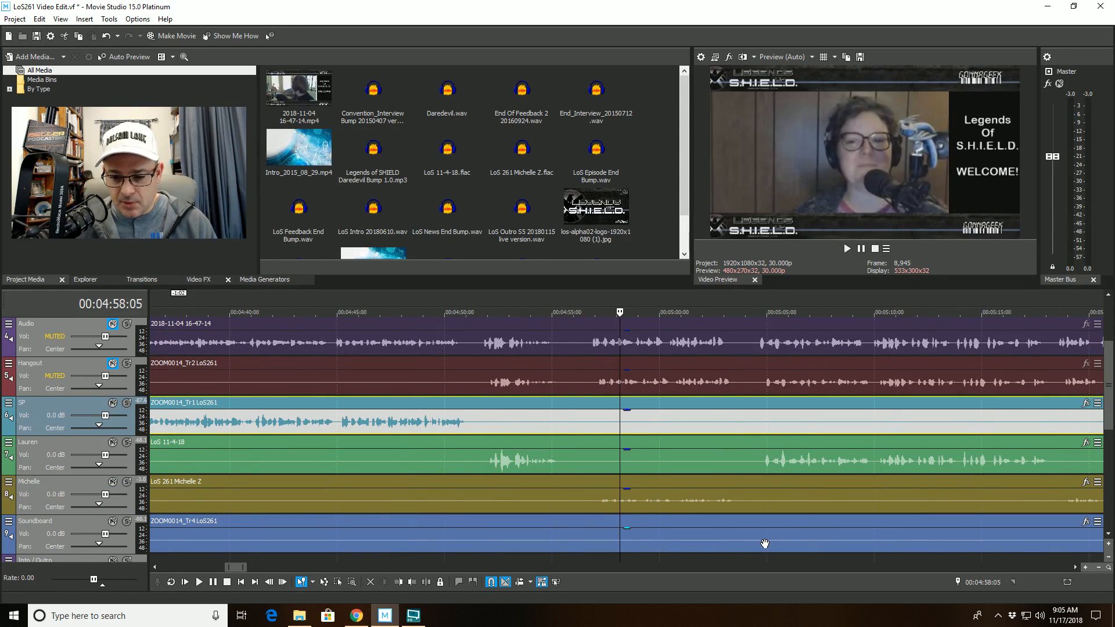
scroll(759, 536, up, 2)
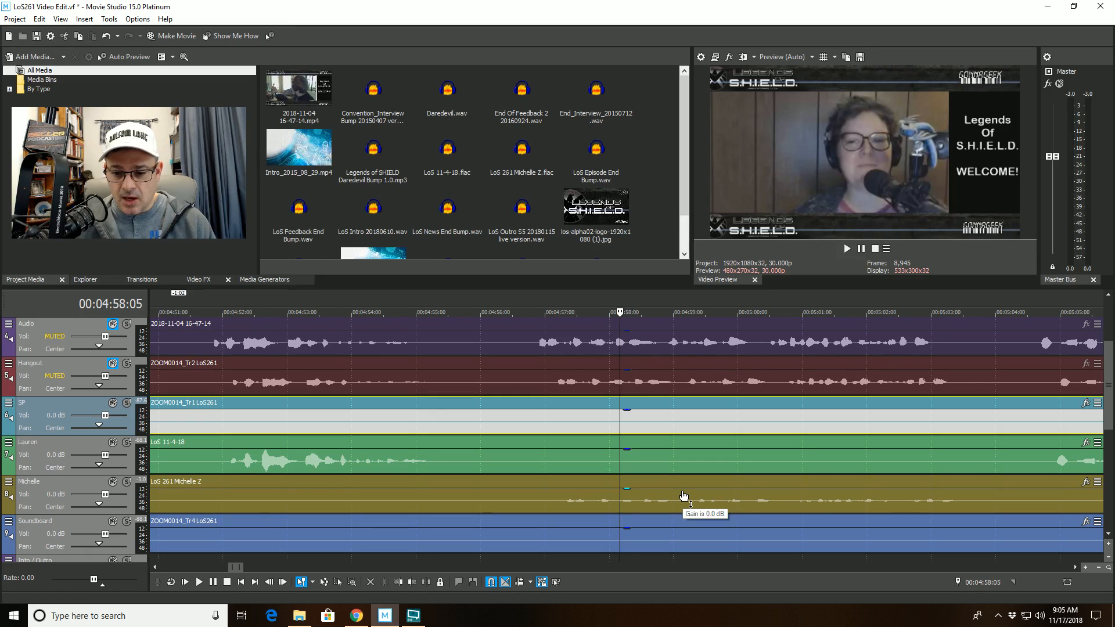
key(space)
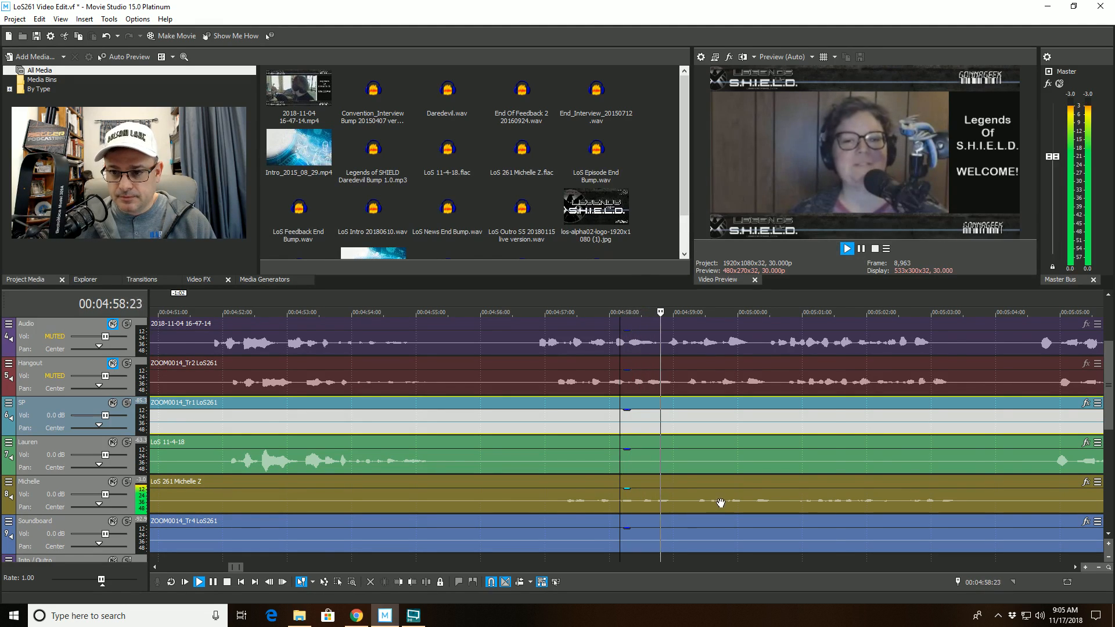
scroll(705, 499, down, 2)
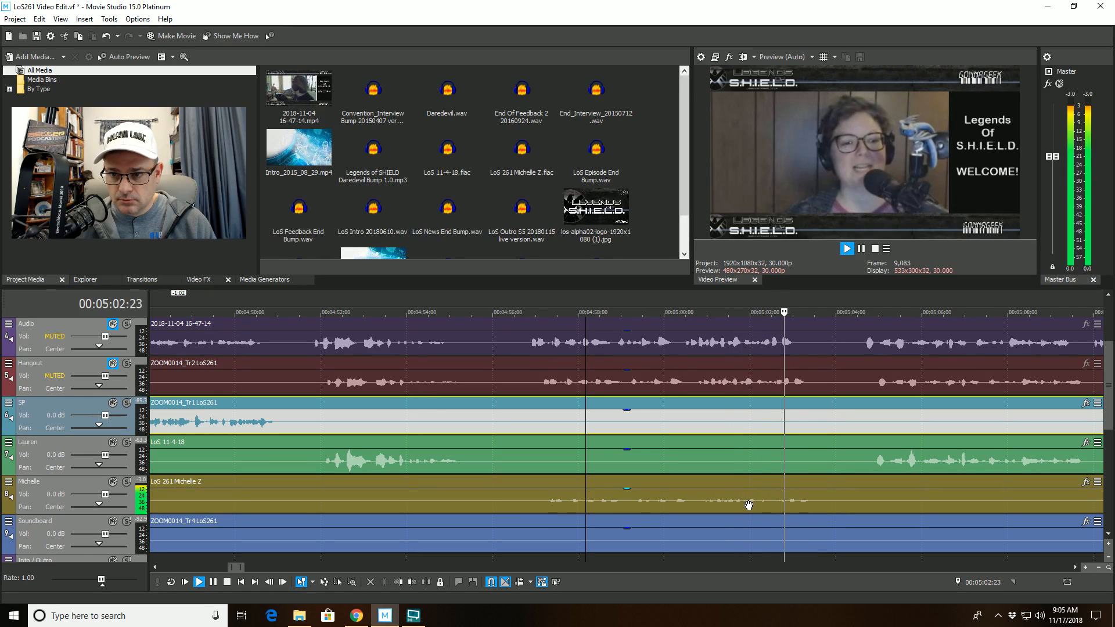
key(space)
Shift the track 8 clip two frames earlier and then one more frame, playing from 00:04:58:05 to check sync after each shift
click(768, 505)
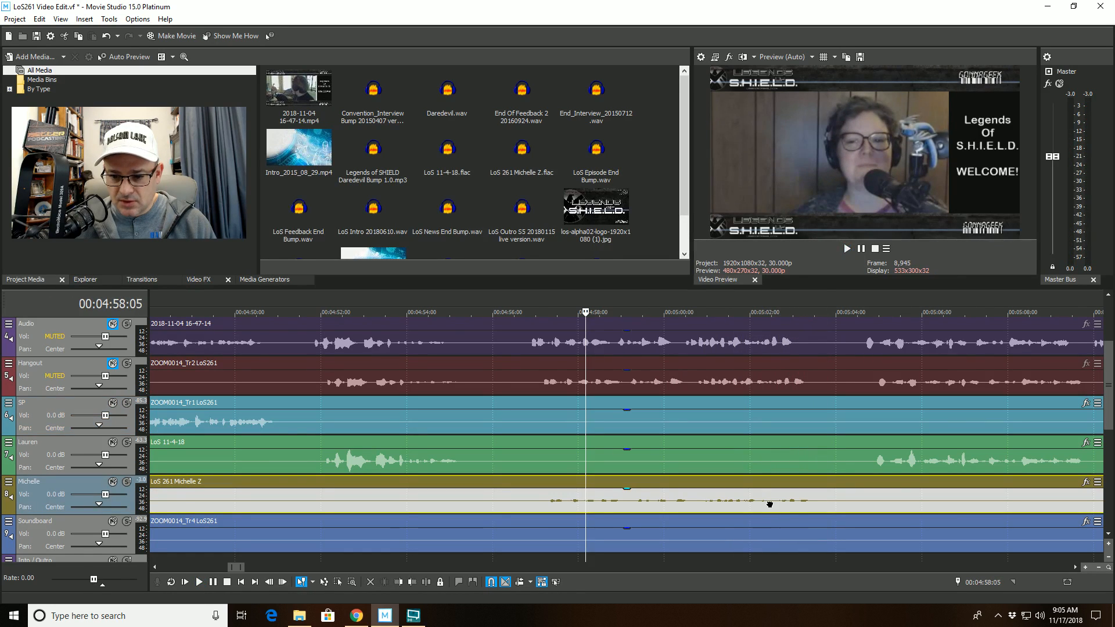
drag(770, 504, 768, 505)
key(space)
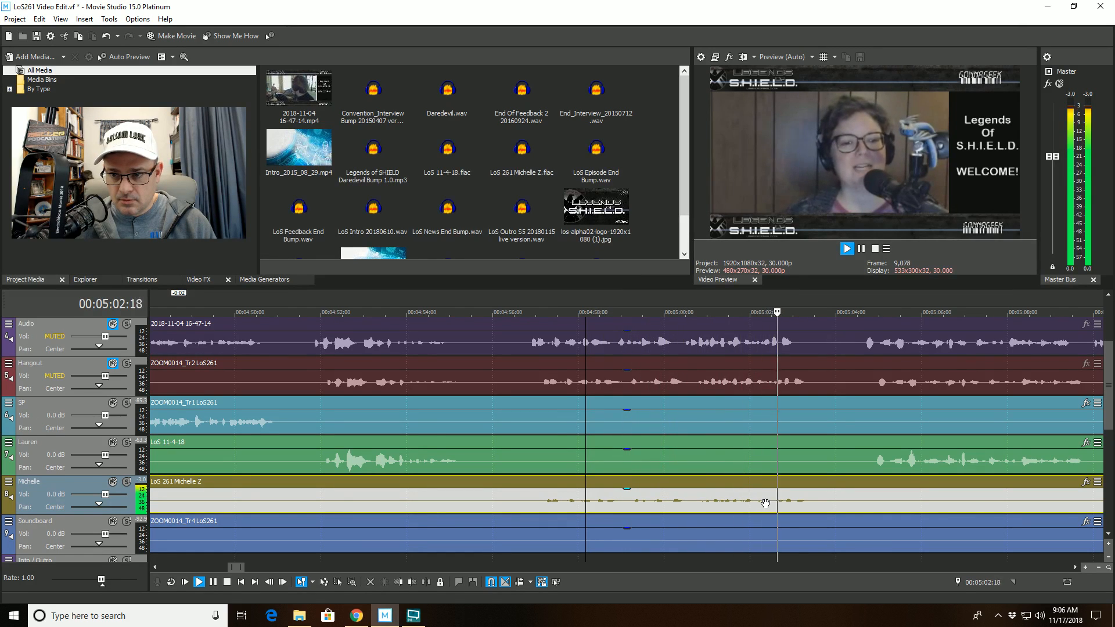
key(space)
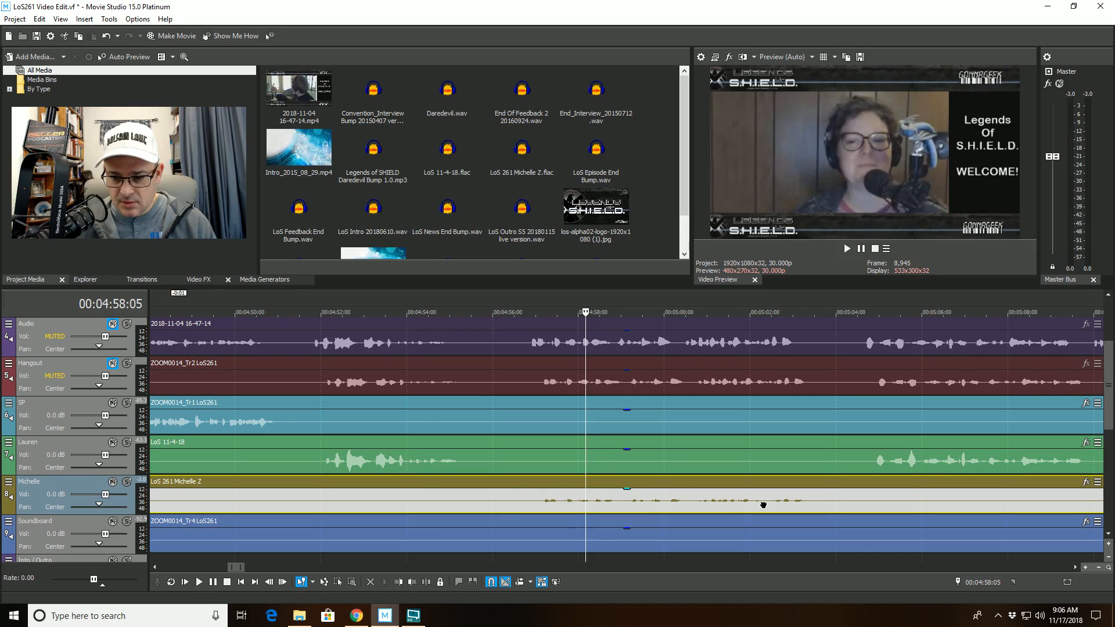
key(space)
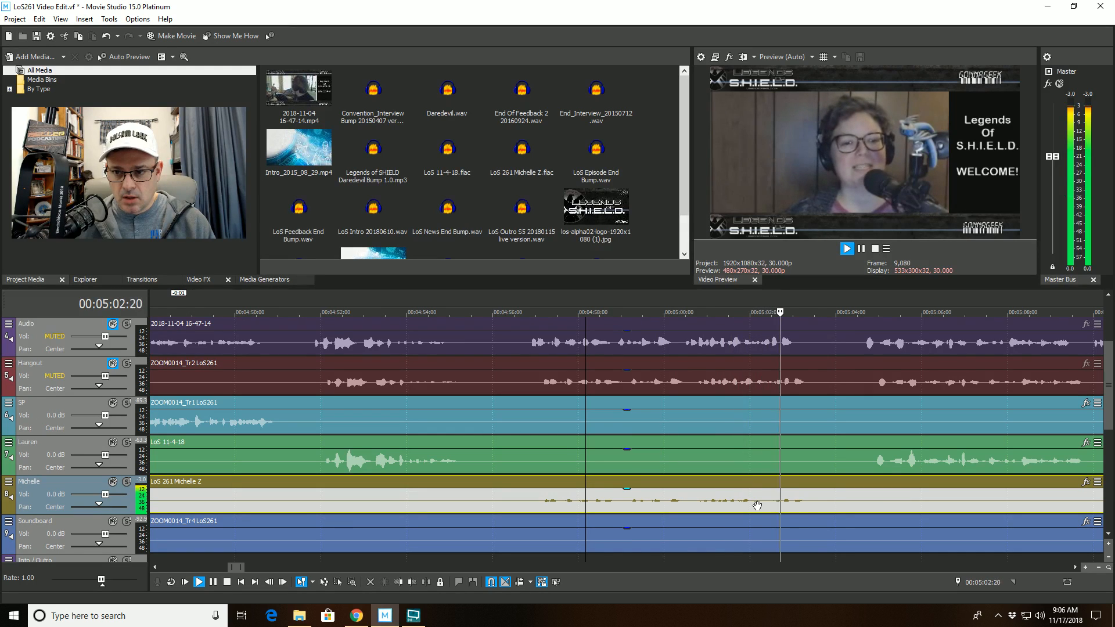
key(space)
Find another track 8 speech passage and play it from 00:26:17:05, where track 7 falls silent, and stop playback
scroll(757, 505, down, 10)
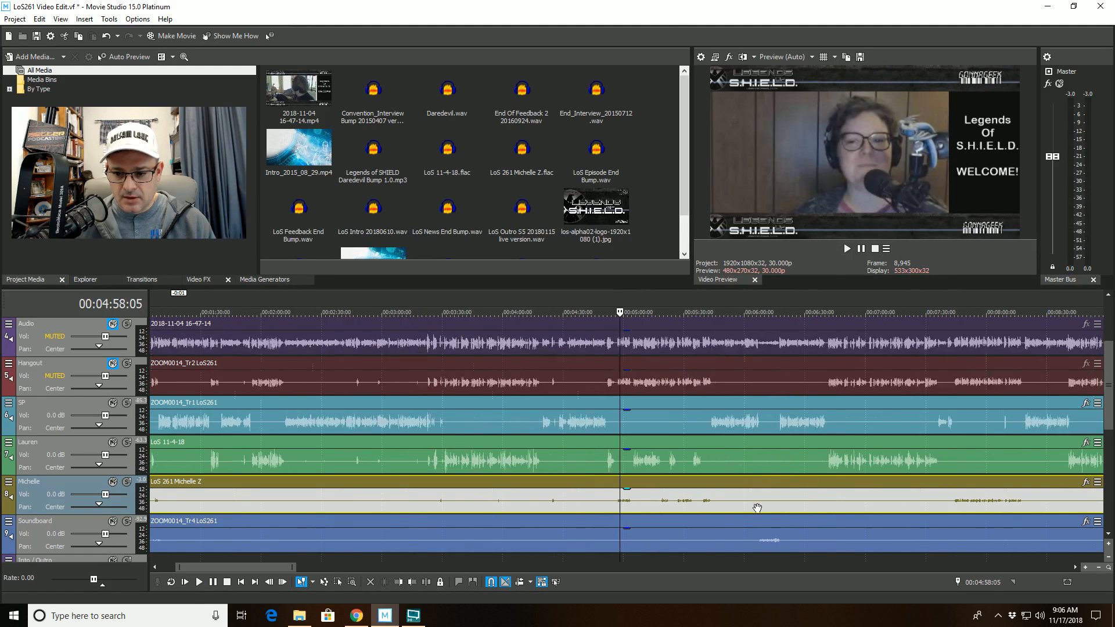
scroll(798, 471, down, 3)
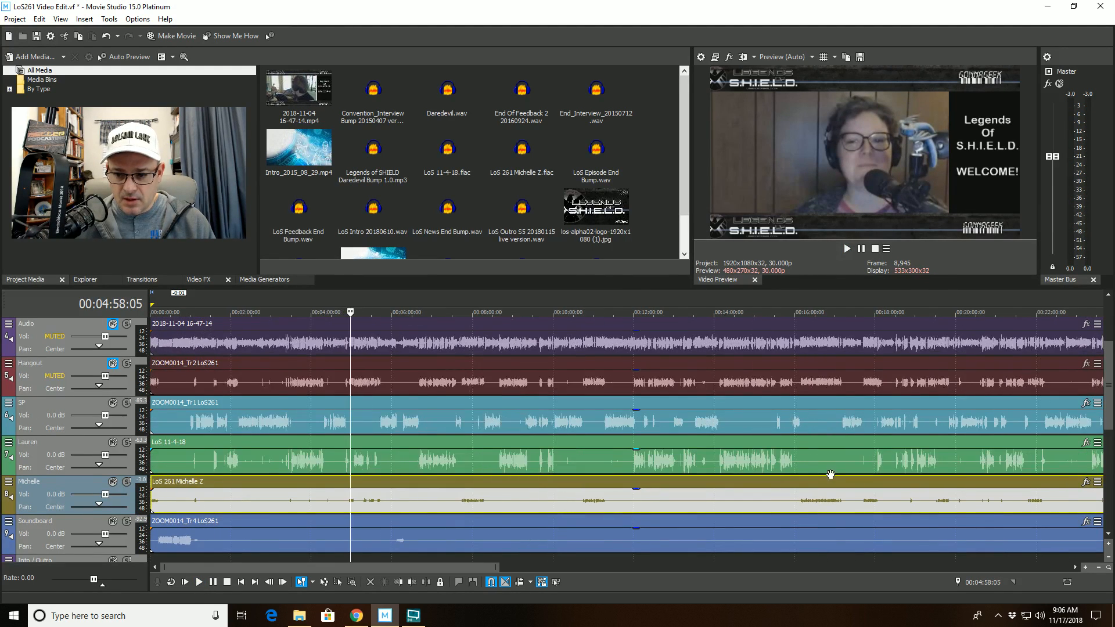
click(947, 462)
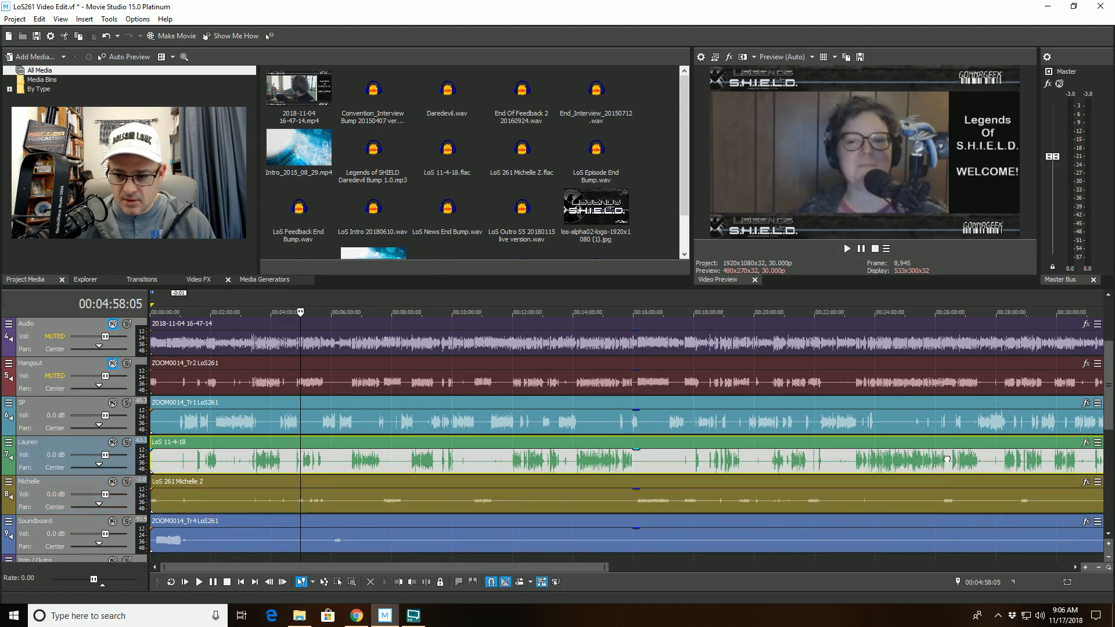
scroll(725, 491, up, 7)
scroll(725, 492, up, 2)
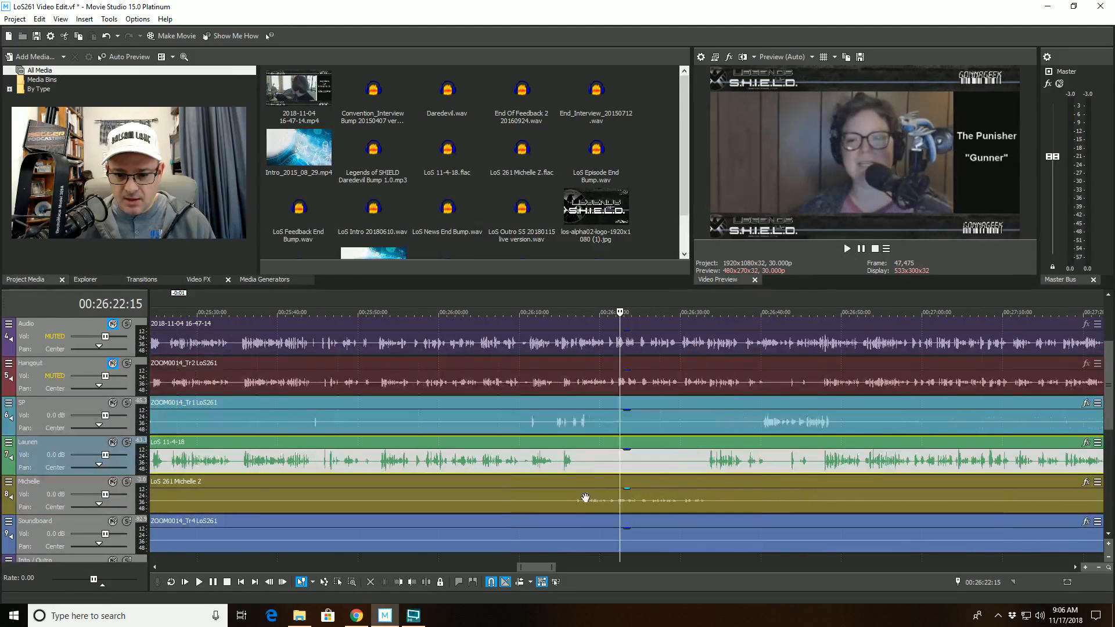
click(576, 463)
key(space)
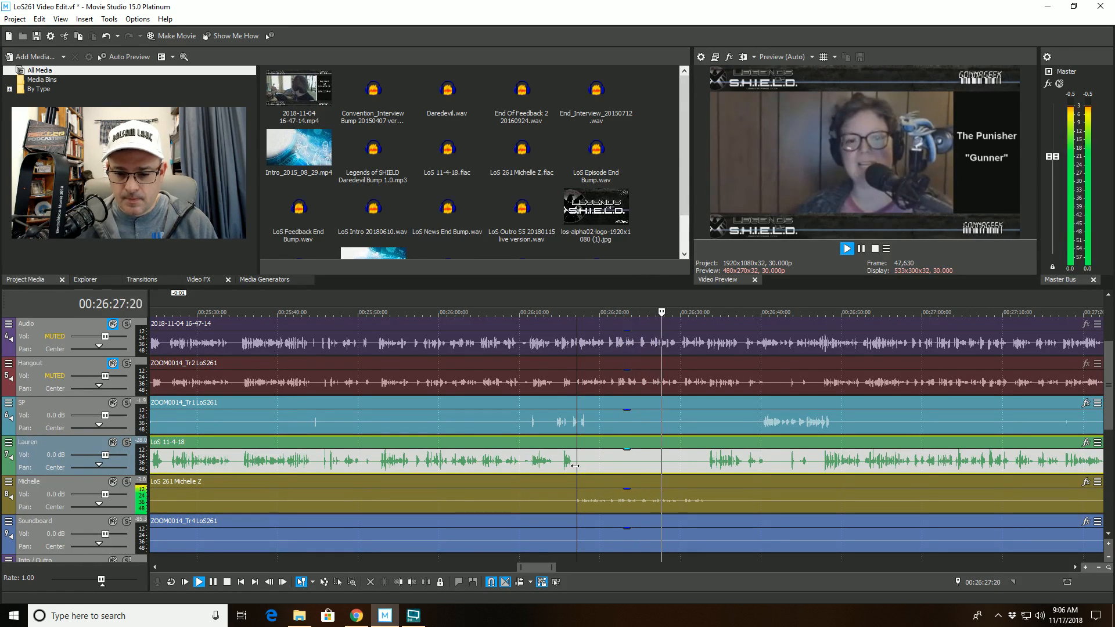
key(space)
Play the project from the very start through the end of track 8's opening speech and stop playback
scroll(581, 480, down, 5)
scroll(581, 480, down, 5)
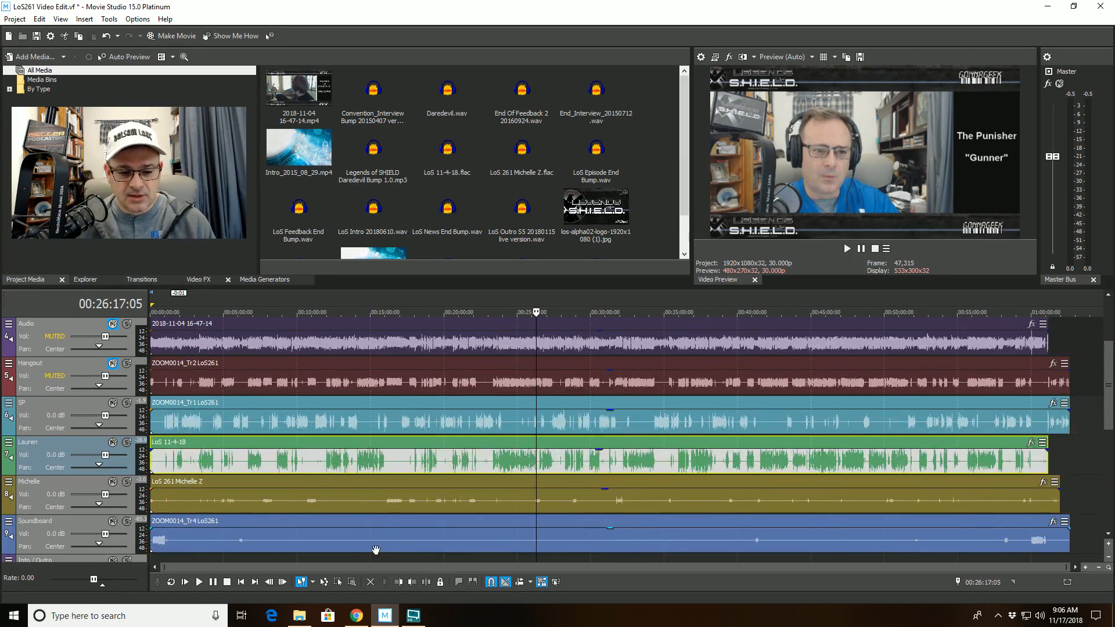
click(242, 582)
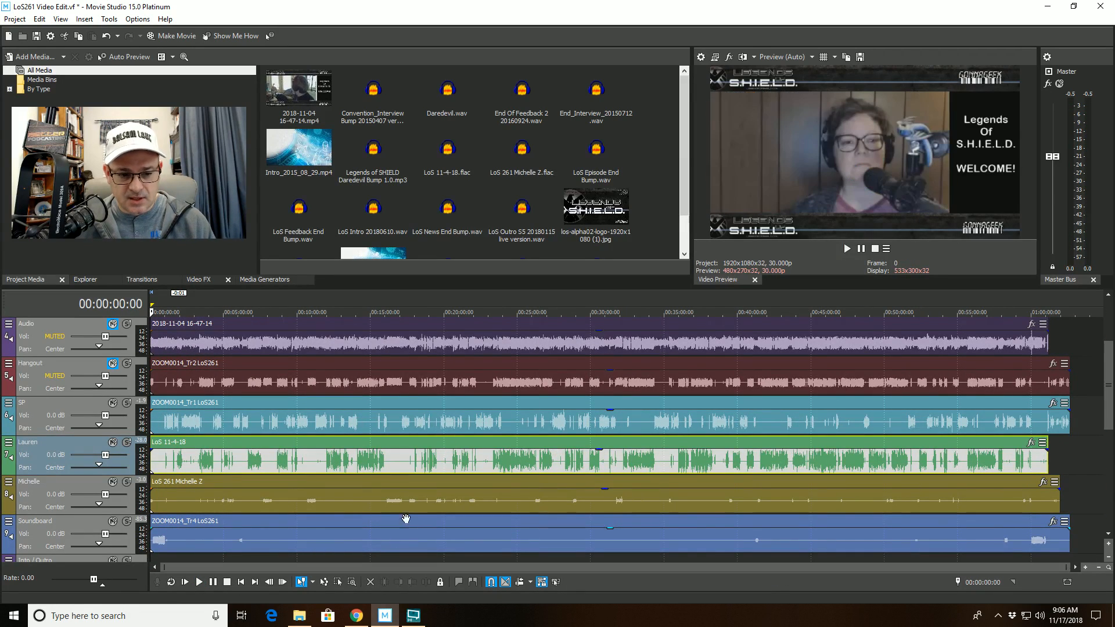
scroll(432, 516, up, 3)
scroll(432, 516, up, 10)
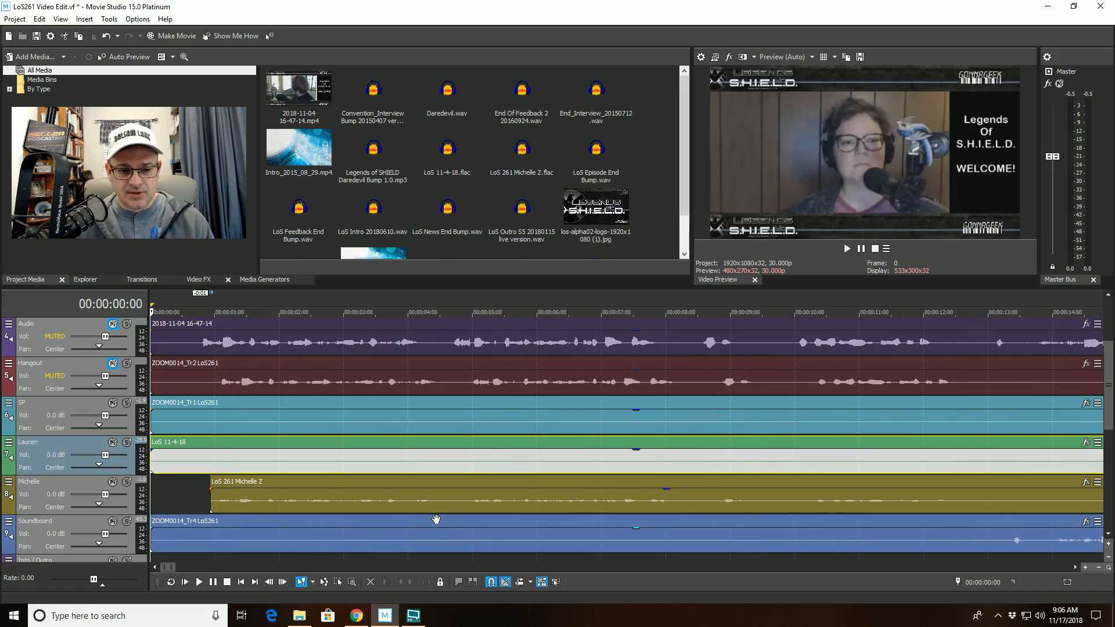
key(space)
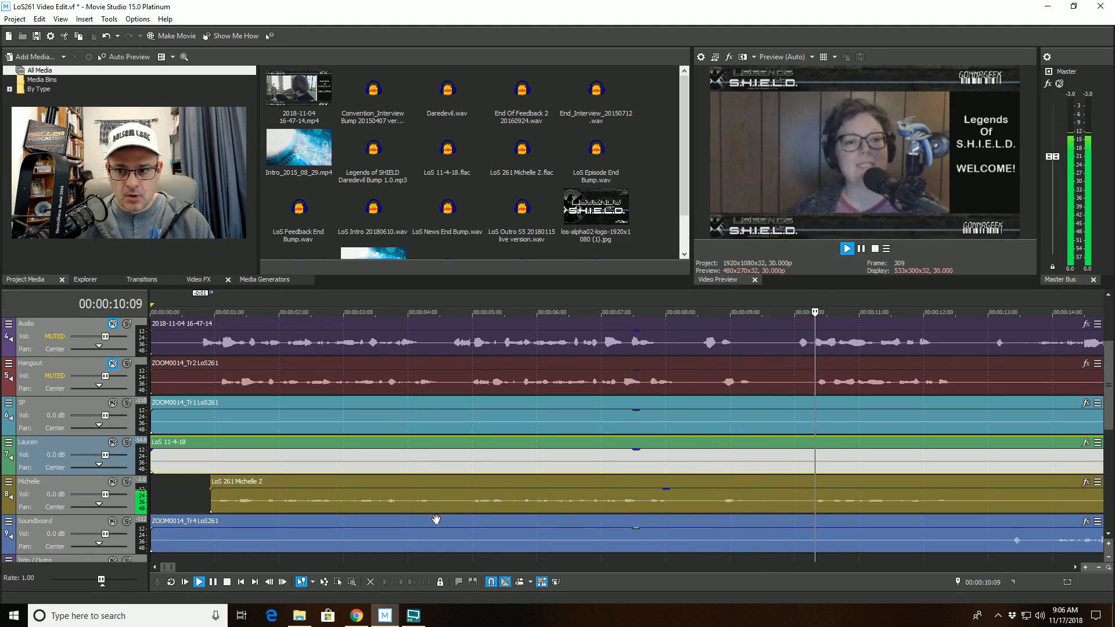
scroll(436, 518, down, 2)
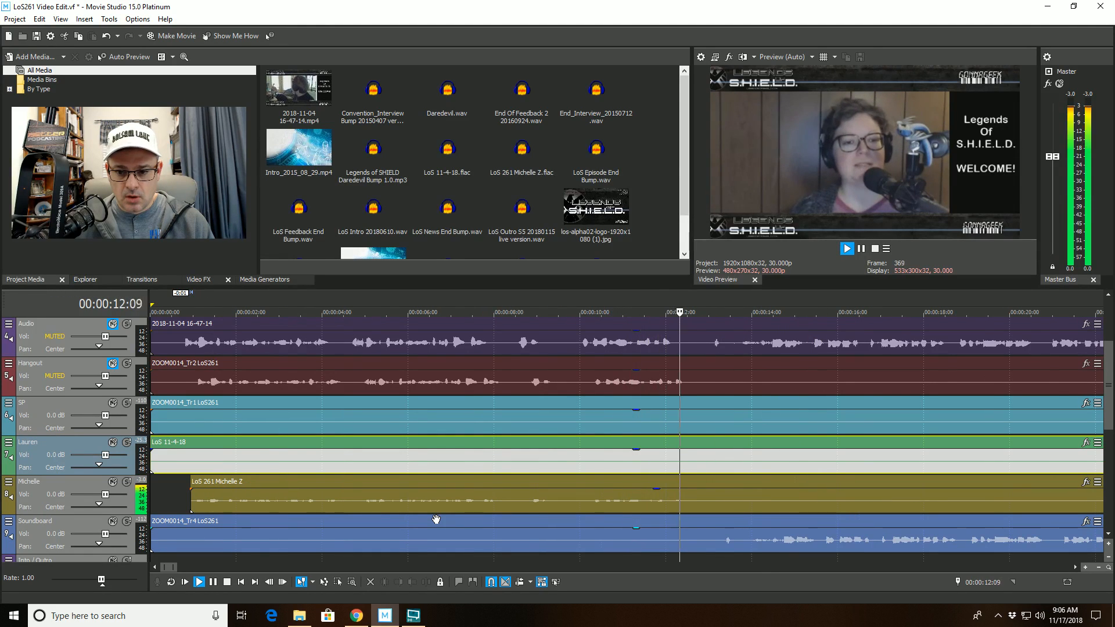
key(space)
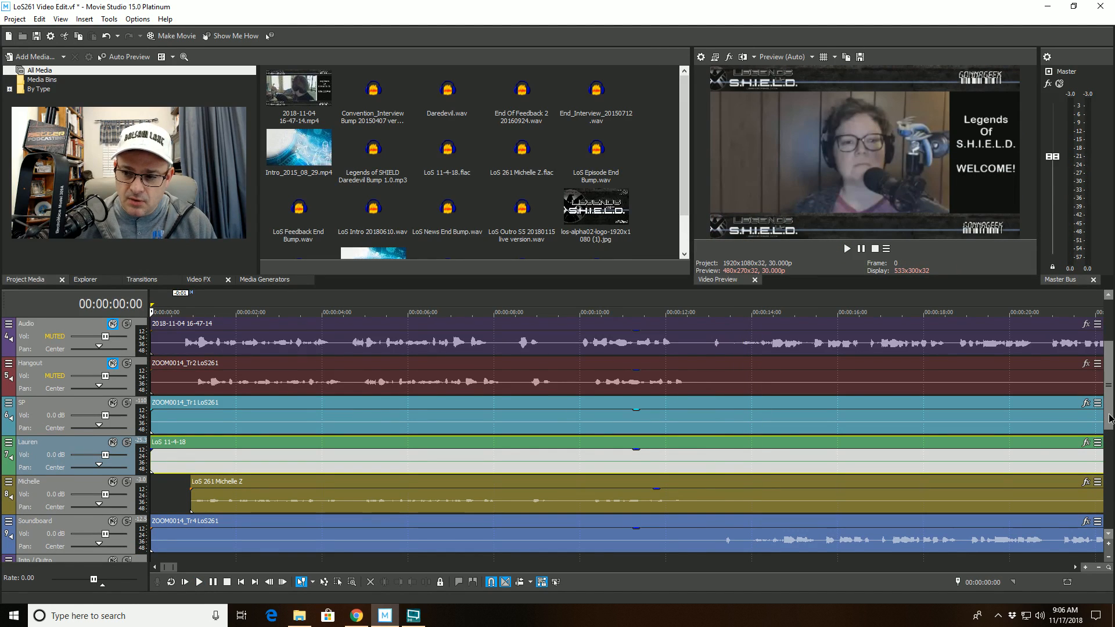
Play the transition from track 8's opening speech into the Soundboard audio from 00:00:11:22 and stop playback
scroll(1109, 418, down, 1)
click(704, 443)
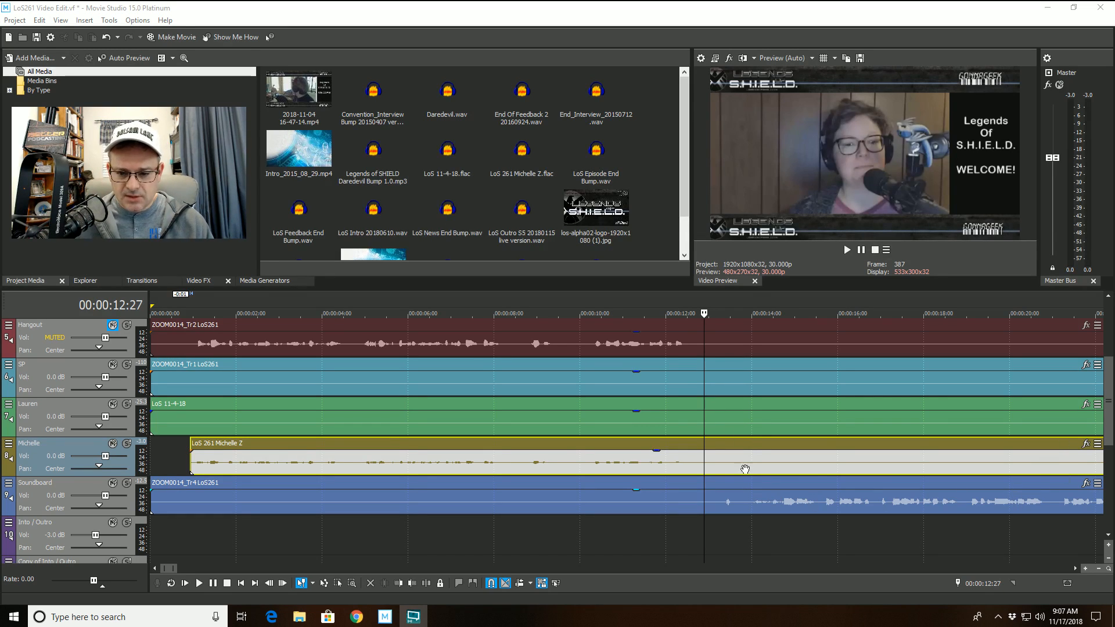
click(653, 367)
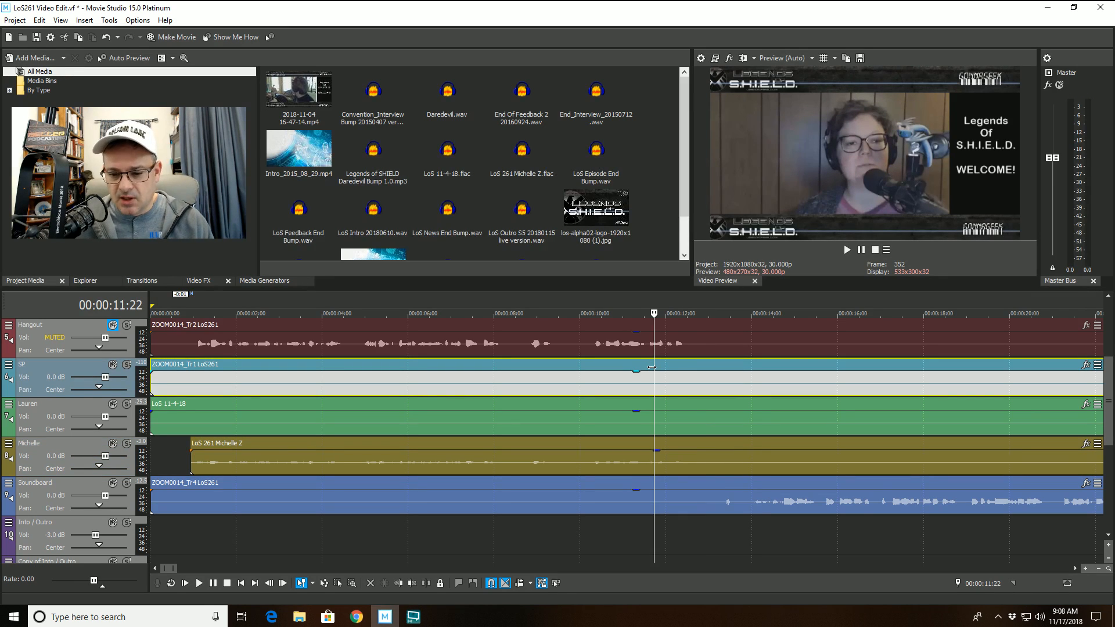
key(space)
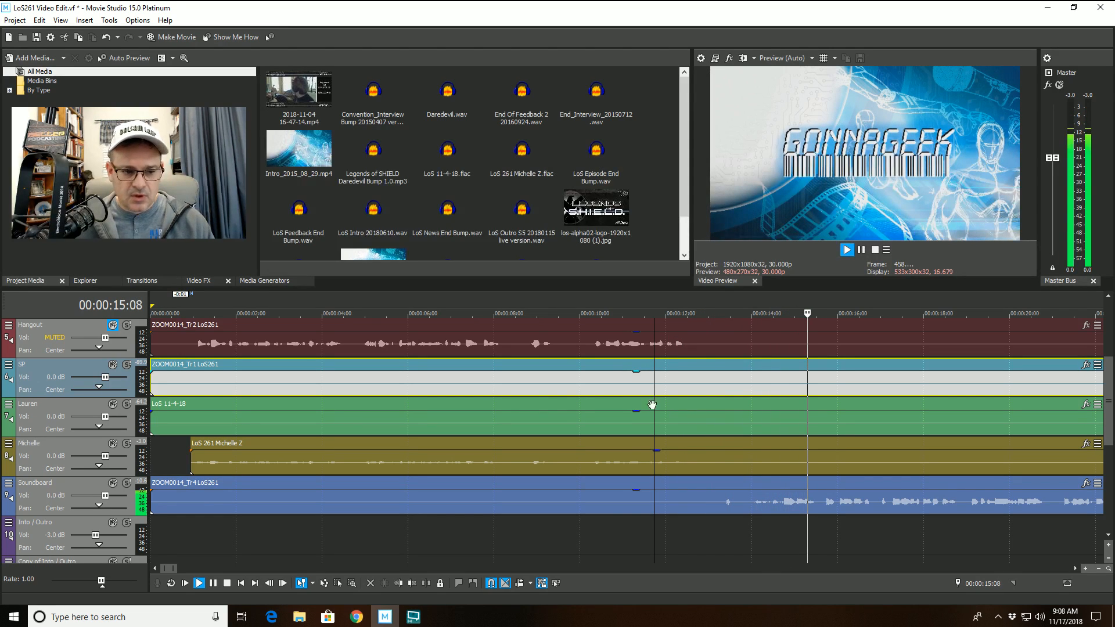
key(space)
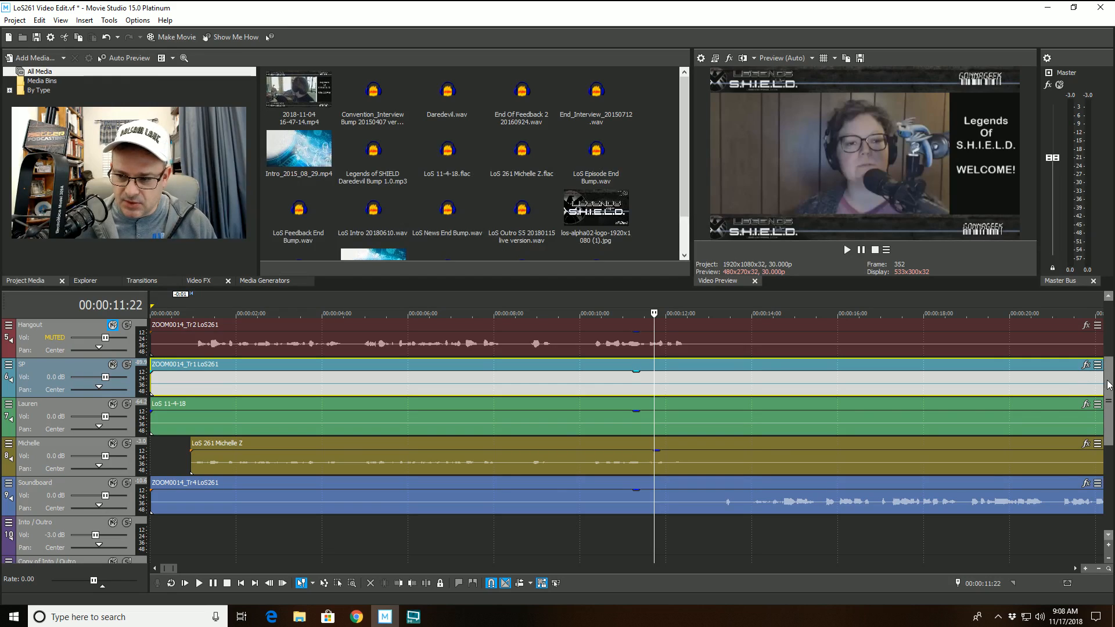
Disable the Track Noise Gate on the Soundboard track and play the transition from 00:00:11:22 again
scroll(1110, 399, down, 2)
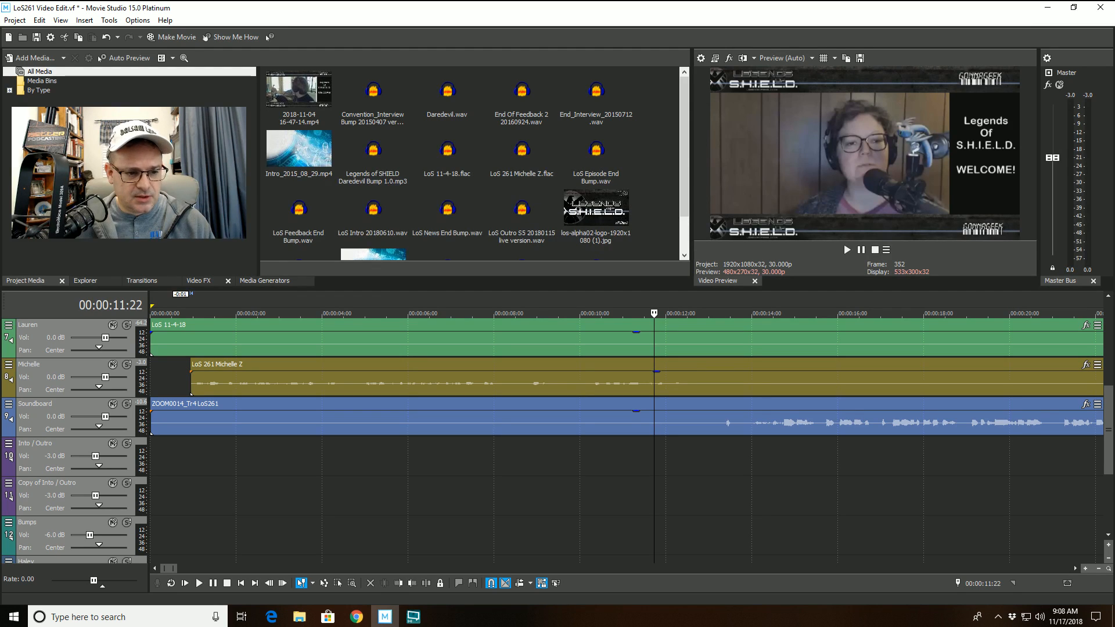
right_click(20, 414)
click(34, 420)
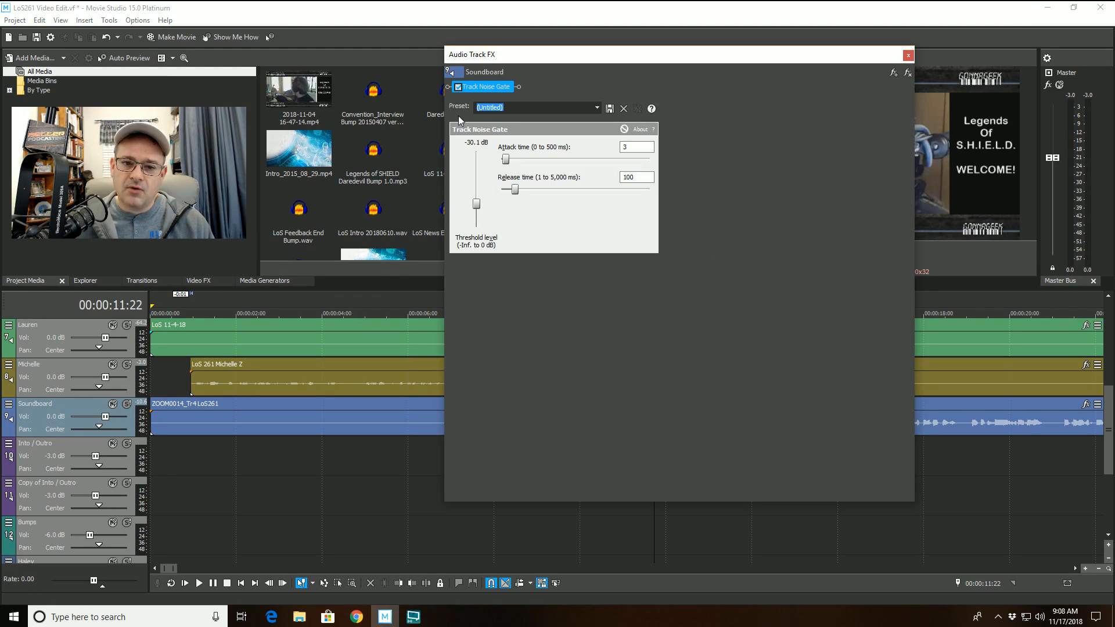
click(458, 87)
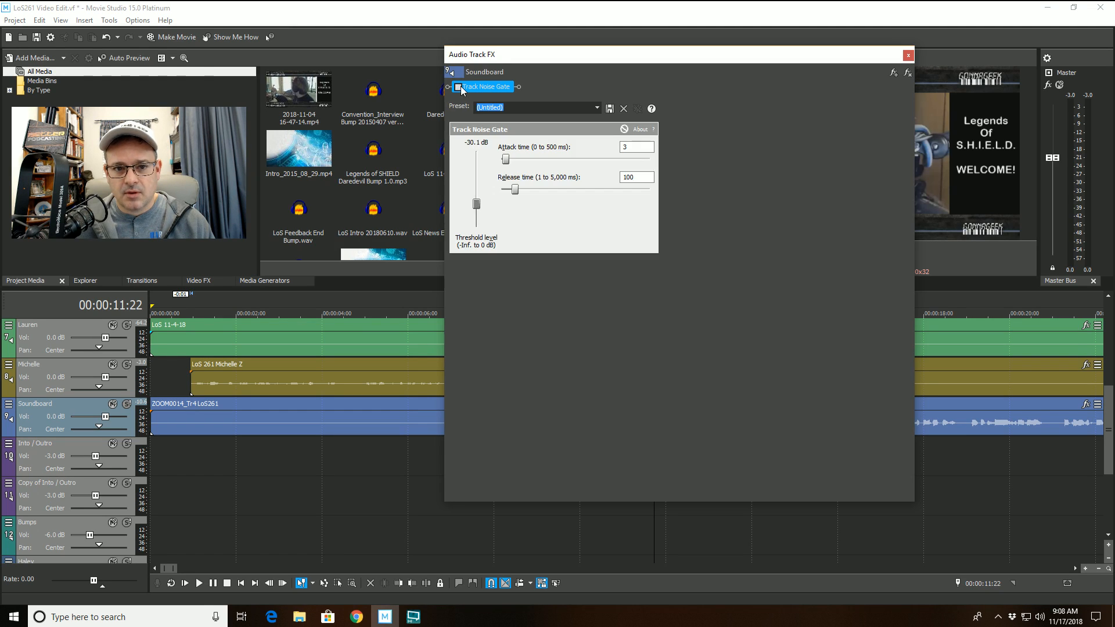
click(908, 56)
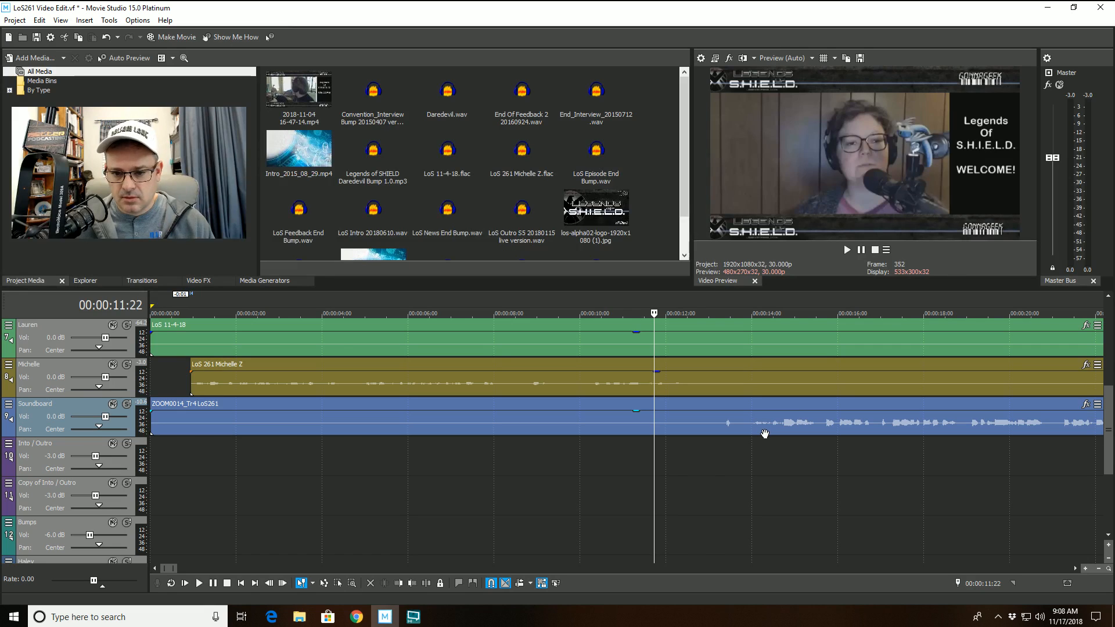
key(space)
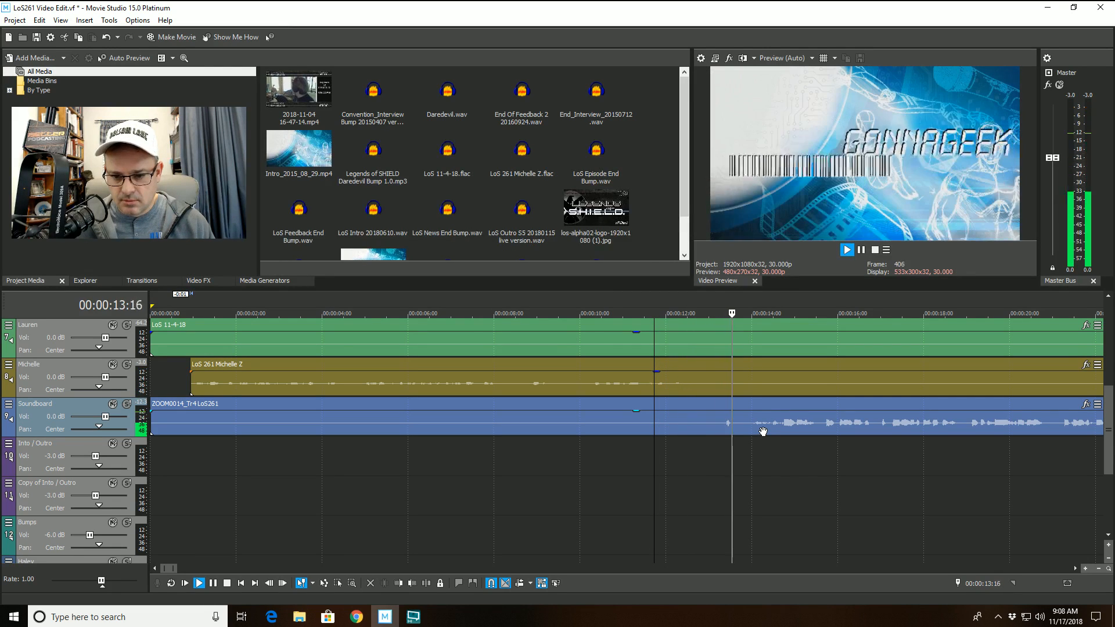
Stop playback, switch to File Explorer, and open the GG intro folder in Dropbox to reach the last audio files
key(space)
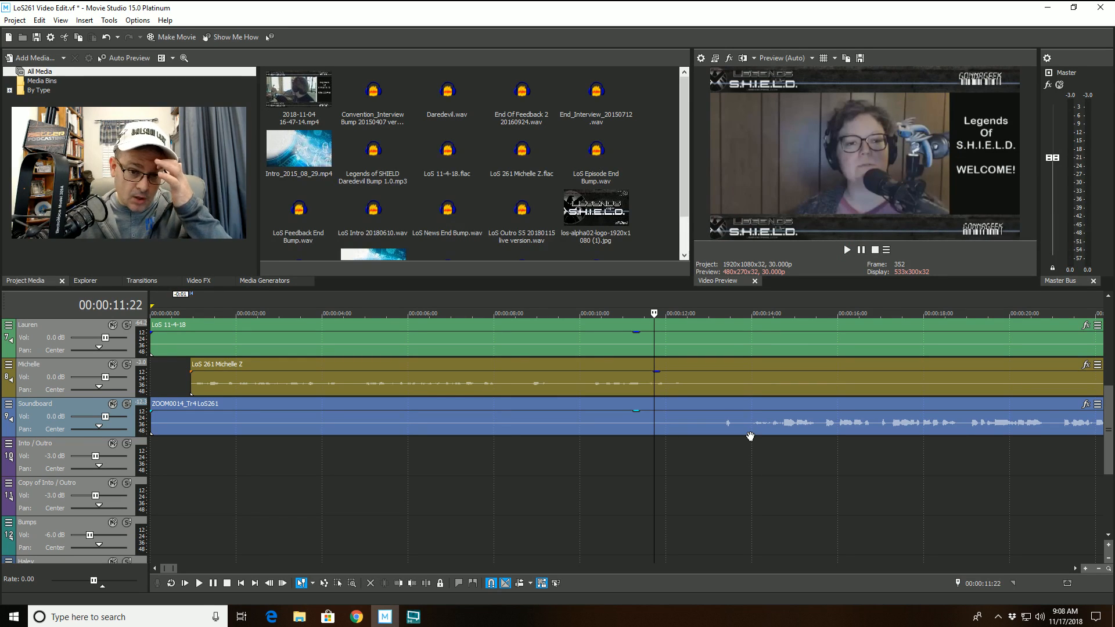
scroll(744, 441, down, 3)
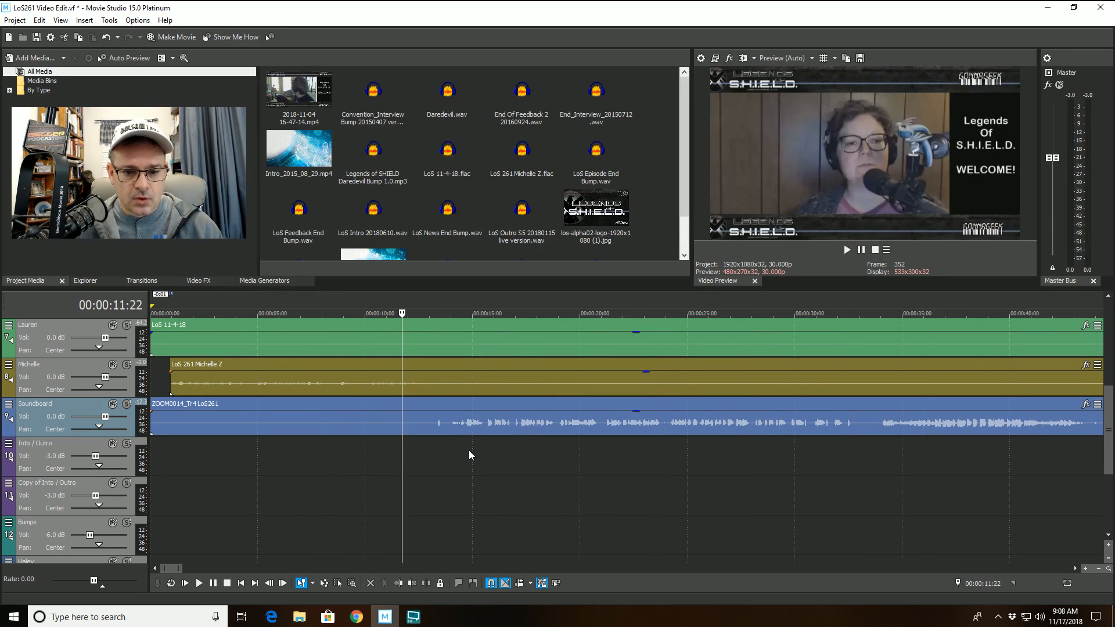
click(307, 620)
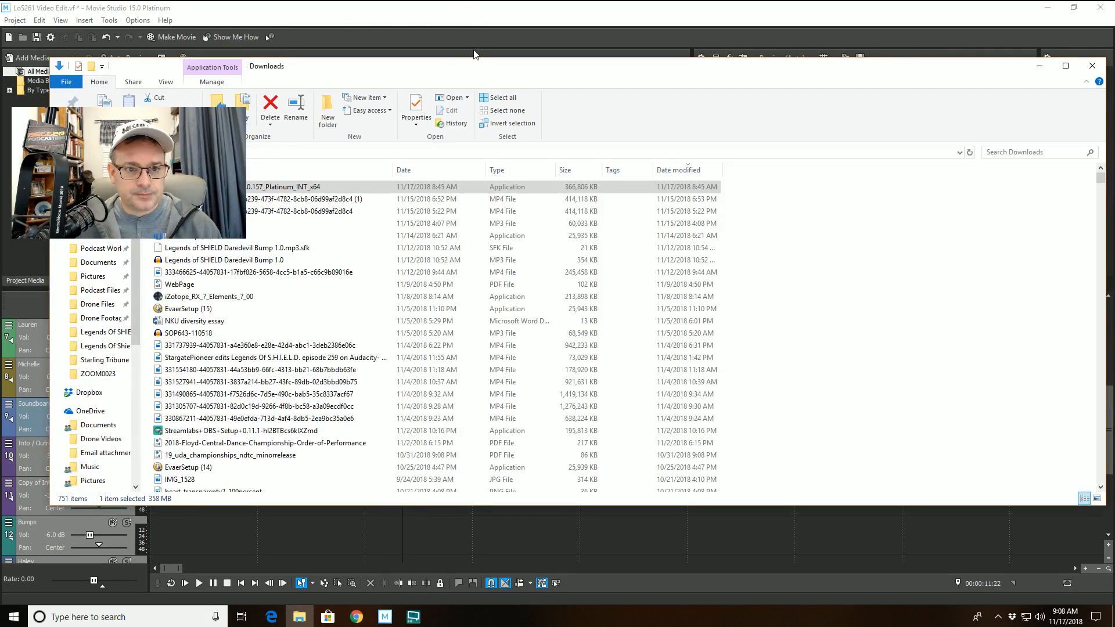
click(89, 393)
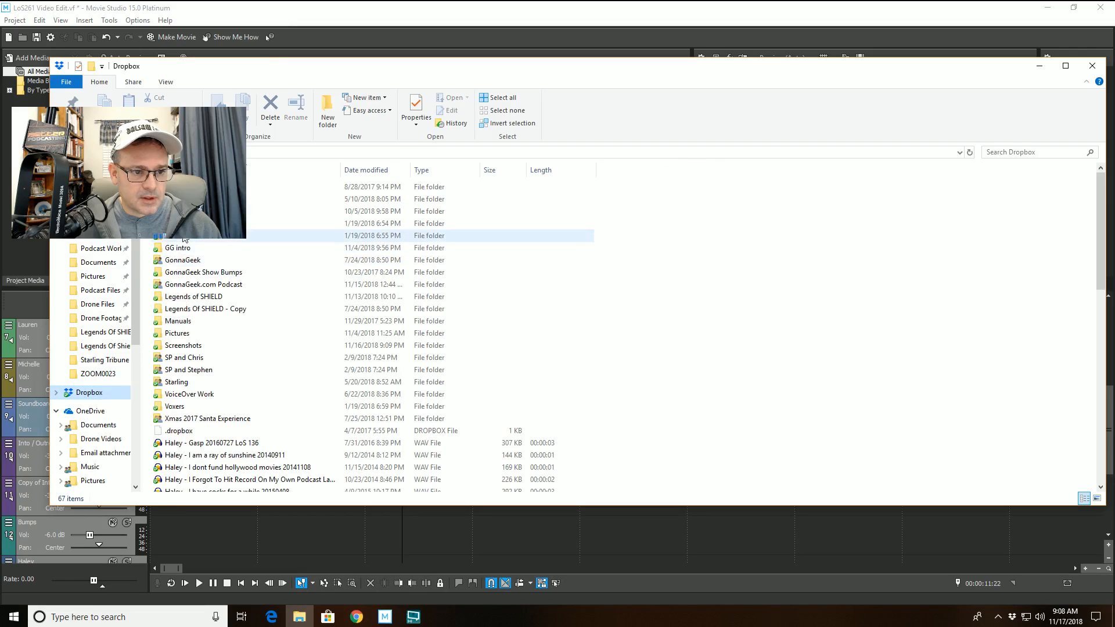
click(182, 253)
double_click(183, 254)
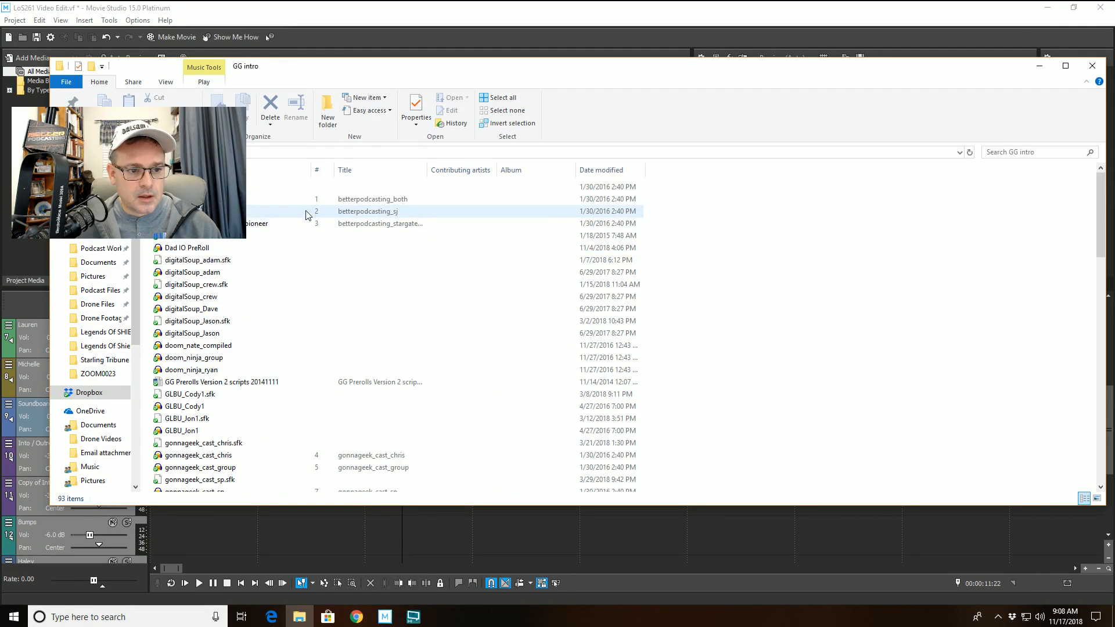
scroll(299, 370, down, 1)
scroll(299, 370, down, 20)
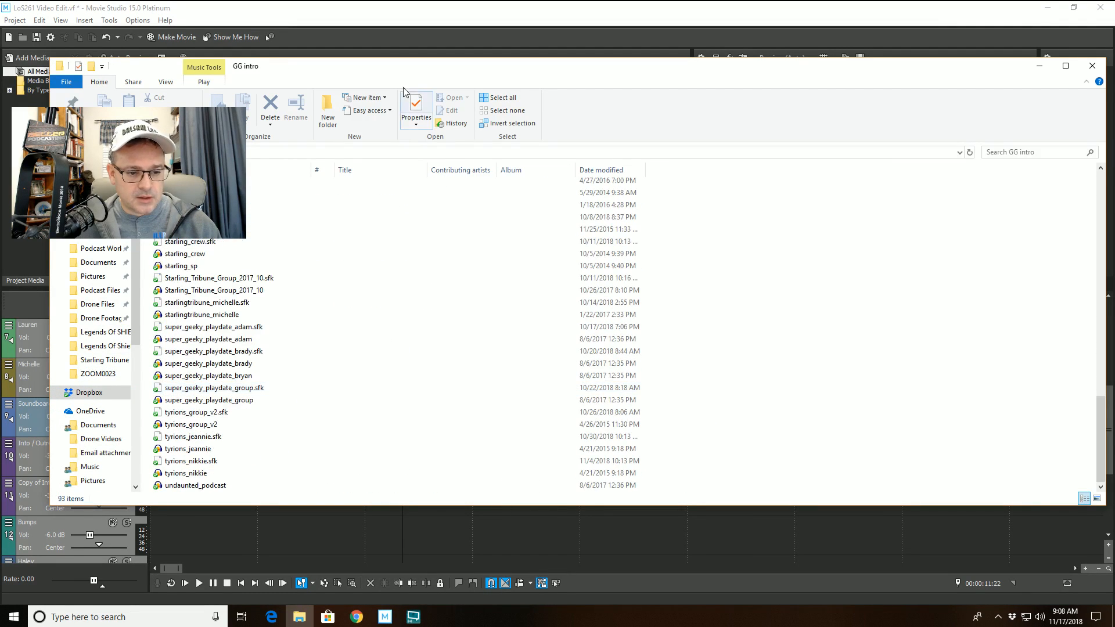
Add the undaunted_podcast audio file from the GG intro folder to the project media and leave File Explorer
drag(425, 67, 510, 176)
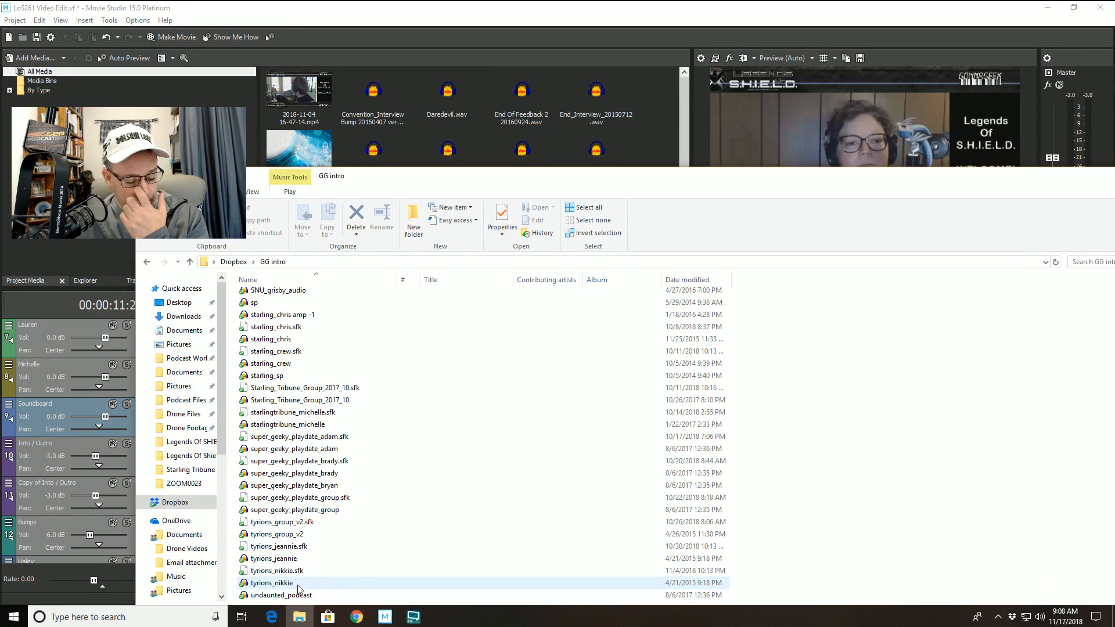
drag(307, 598, 471, 138)
drag(1075, 182, 918, 132)
click(967, 126)
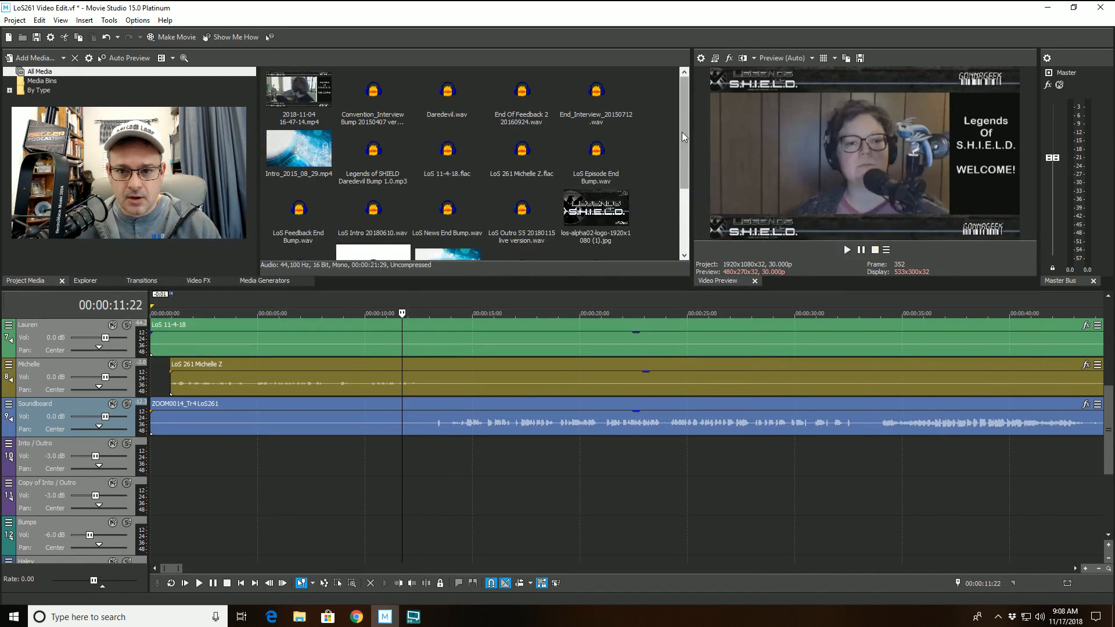
Place undaunted_podcast.wav on the Copy of Into / Outro track near 00:00:13 and roughly line it up with the Soundboard audio
drag(375, 174, 437, 492)
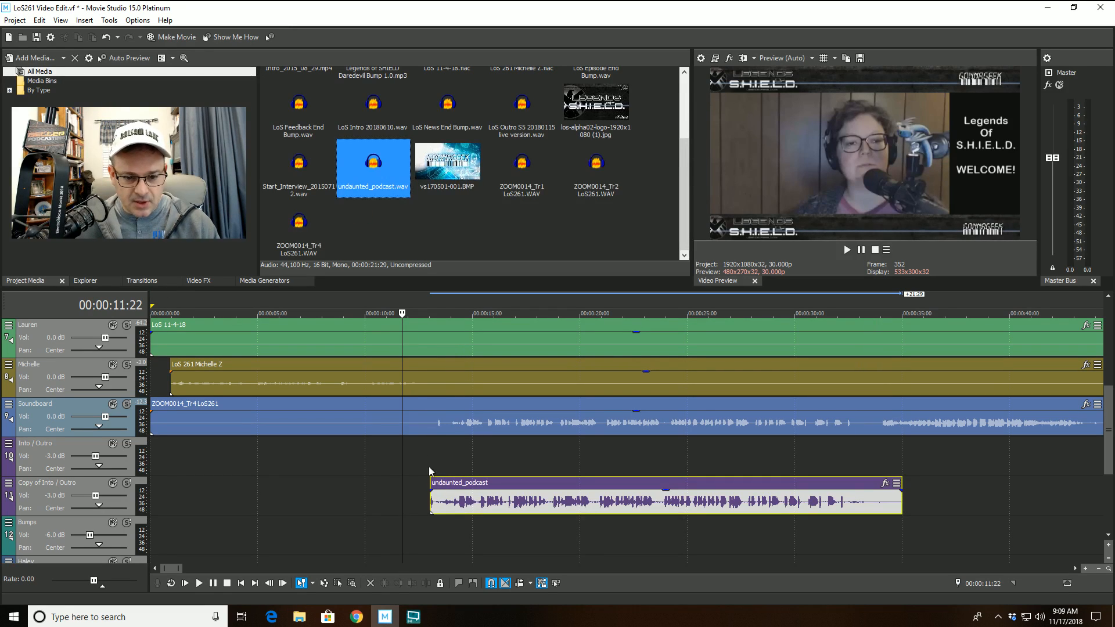
click(433, 314)
scroll(441, 317, up, 2)
drag(661, 490, 720, 482)
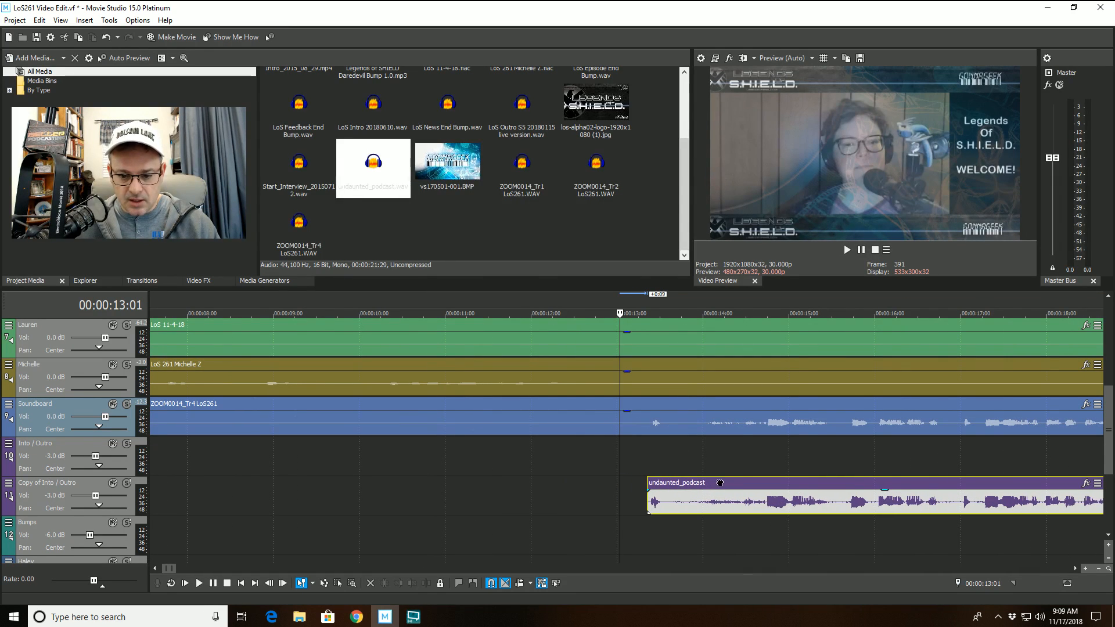
Fine-tune the undaunted_podcast clip's position so its opening waveform peaks match those on the Soundboard track
click(648, 314)
scroll(647, 314, up, 3)
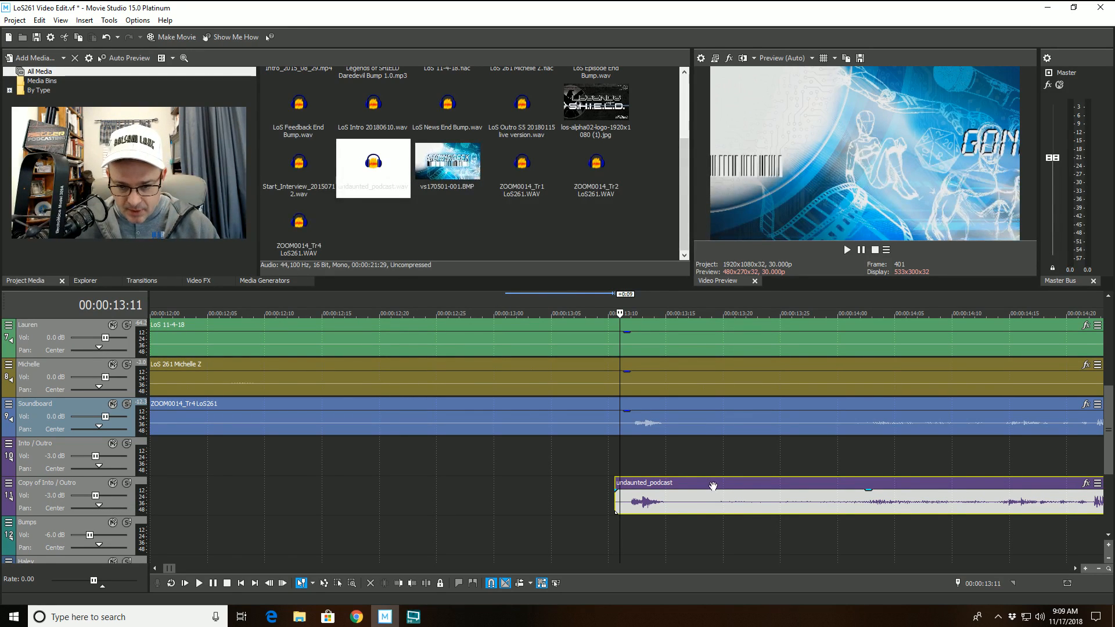
drag(714, 483, 715, 483)
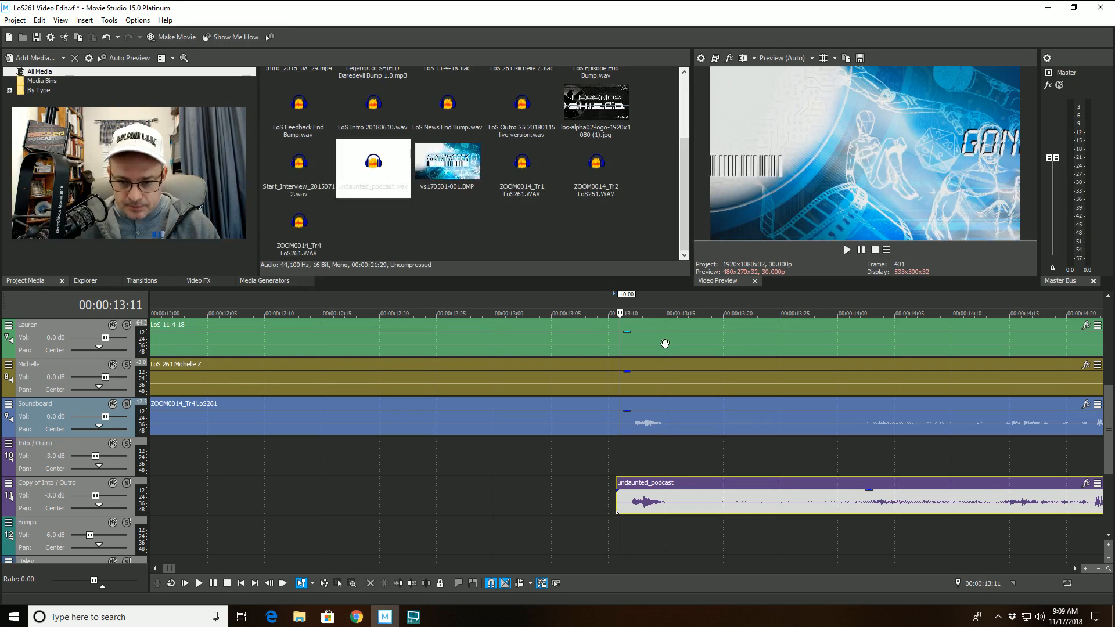
scroll(655, 345, up, 3)
click(695, 316)
scroll(694, 315, up, 3)
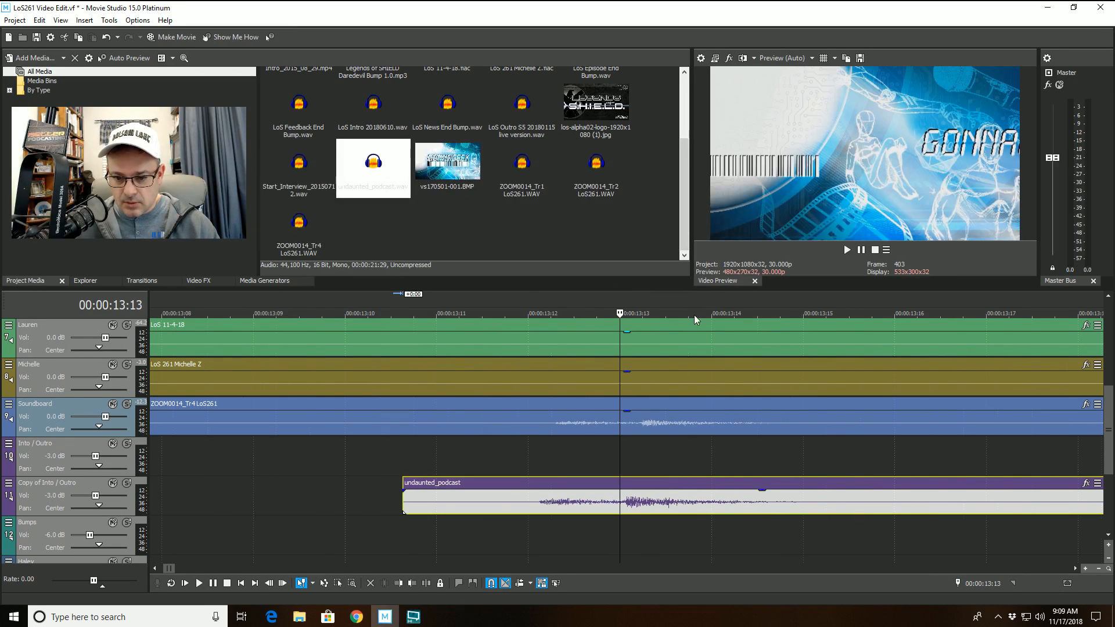
scroll(678, 351, up, 3)
drag(656, 509, 704, 503)
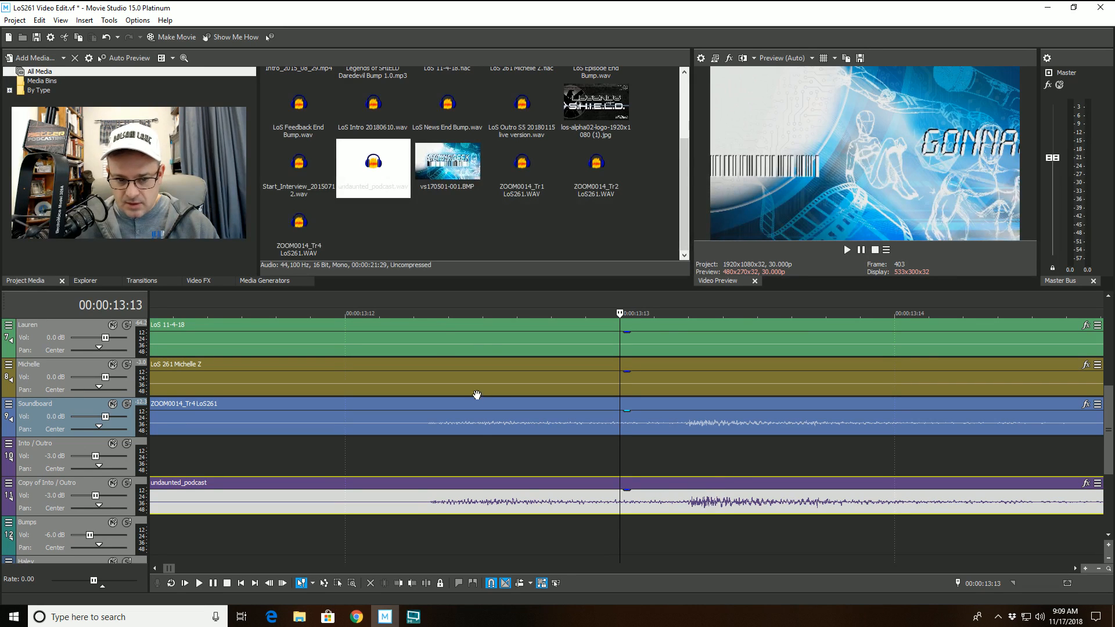
Play the aligned undaunted_podcast and Soundboard audio together from 00:00:13:09 and stop playback
scroll(476, 395, down, 5)
click(491, 307)
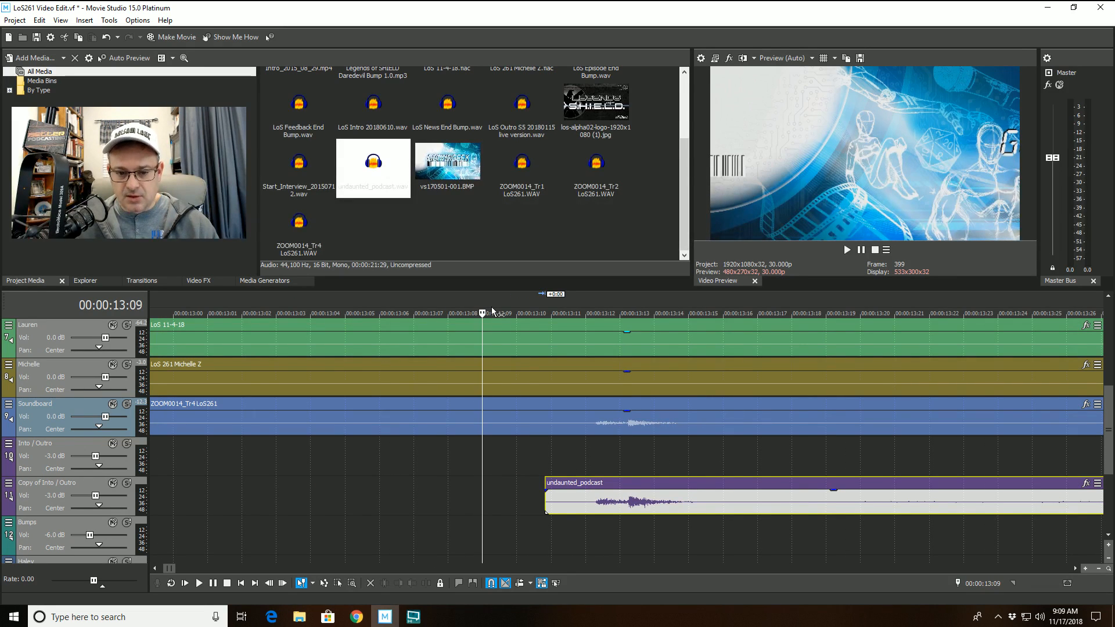
key(space)
scroll(492, 305, down, 8)
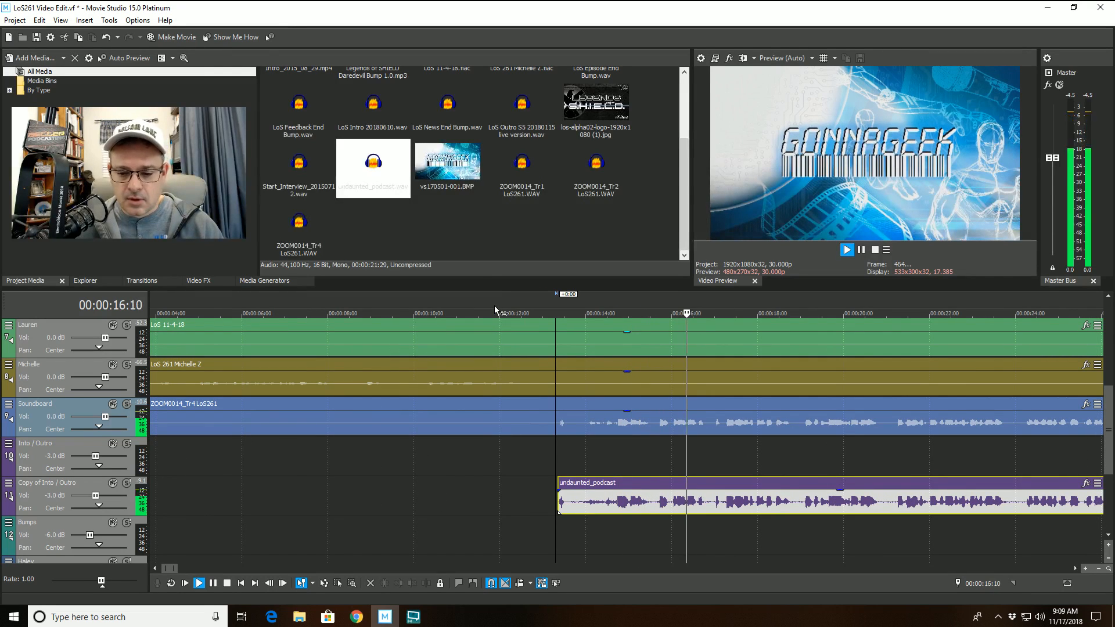
key(space)
scroll(648, 382, down, 5)
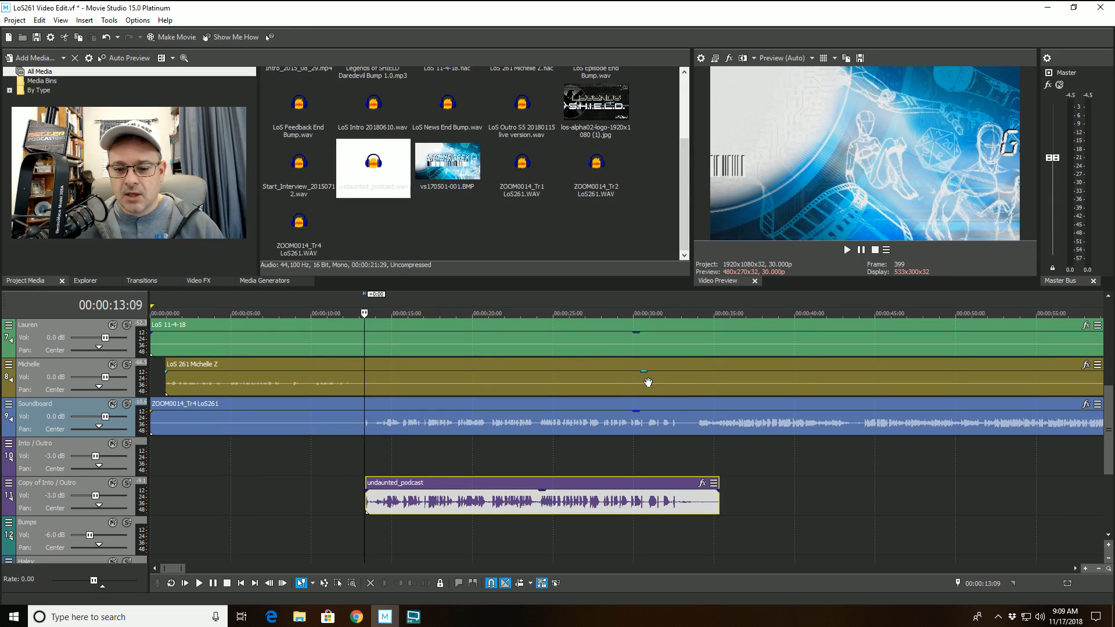
Place LoS Intro 20180610.wav on the Into / Outro track and roughly line it up with the Soundboard's intro music
scroll(555, 220, up, 2)
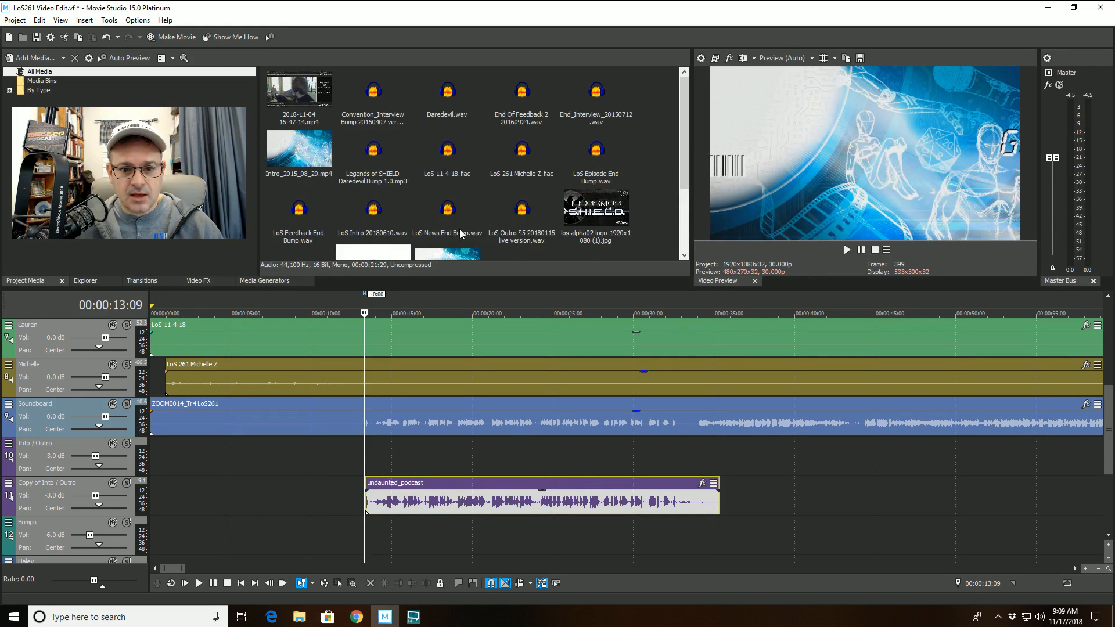
click(510, 210)
drag(383, 210, 686, 456)
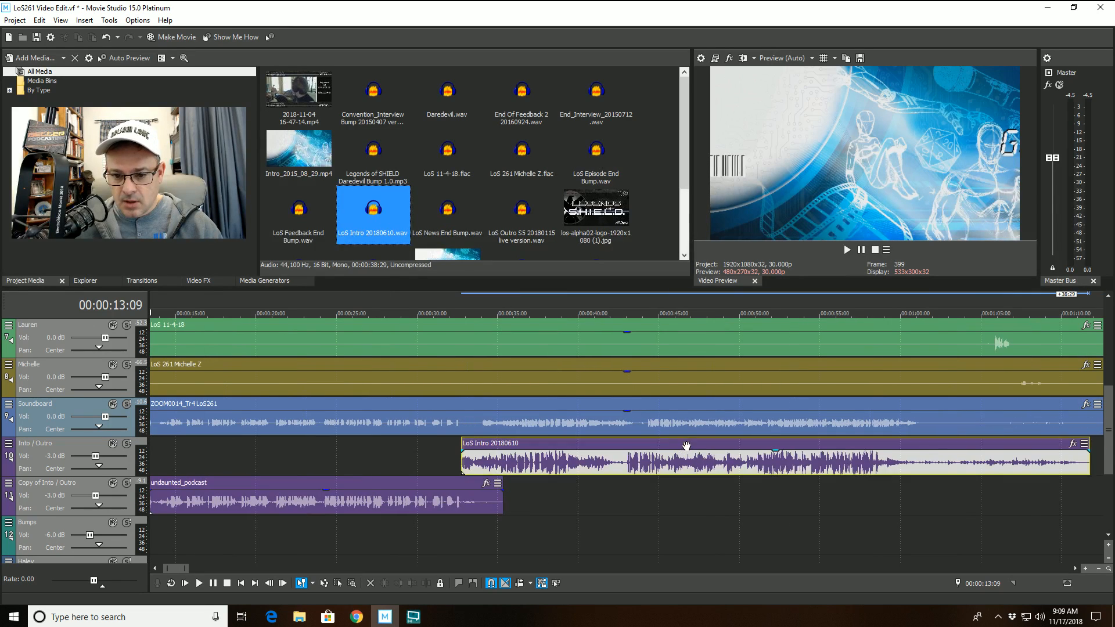
drag(607, 466, 628, 467)
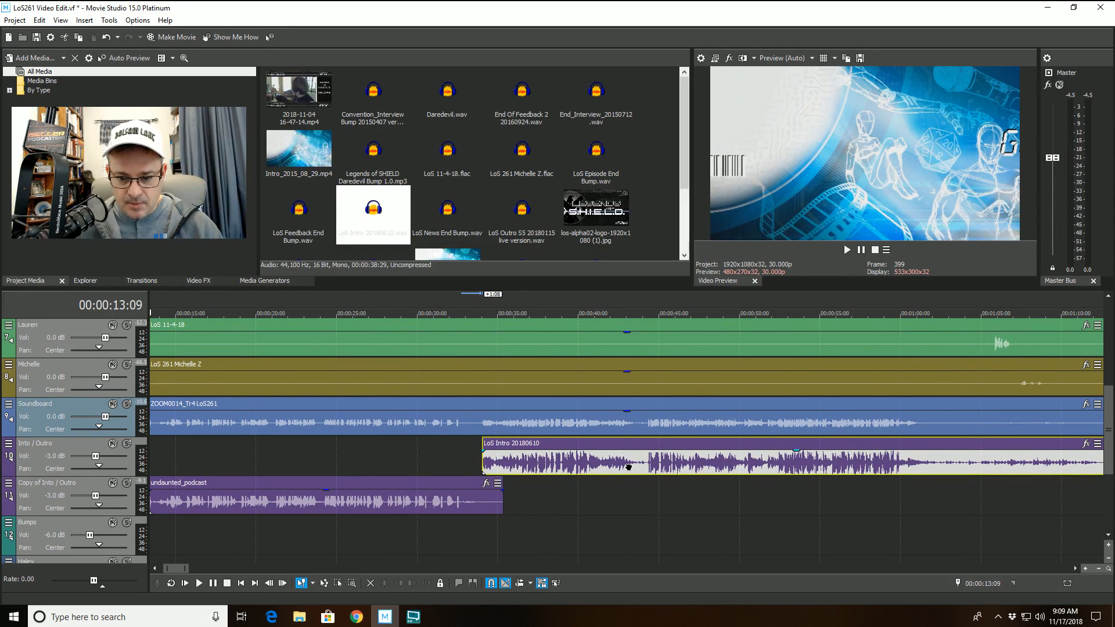
Fine-tune the LoS Intro 20180610 clip so its waveform matches the Soundboard track around 00:00:44:11
click(650, 315)
scroll(620, 354, up, 6)
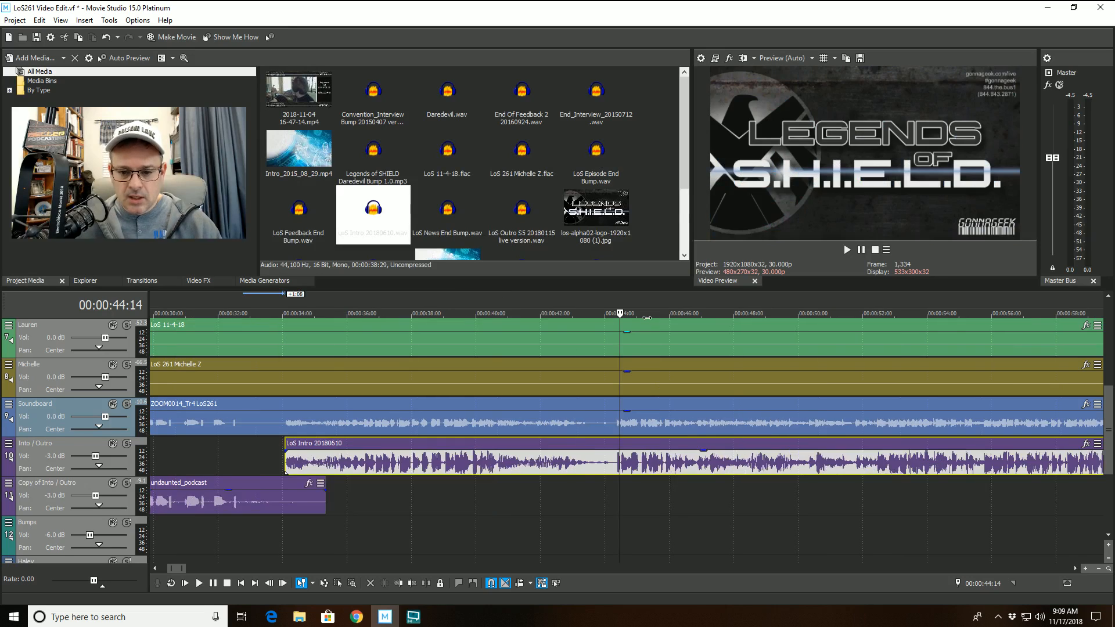
drag(582, 469, 544, 464)
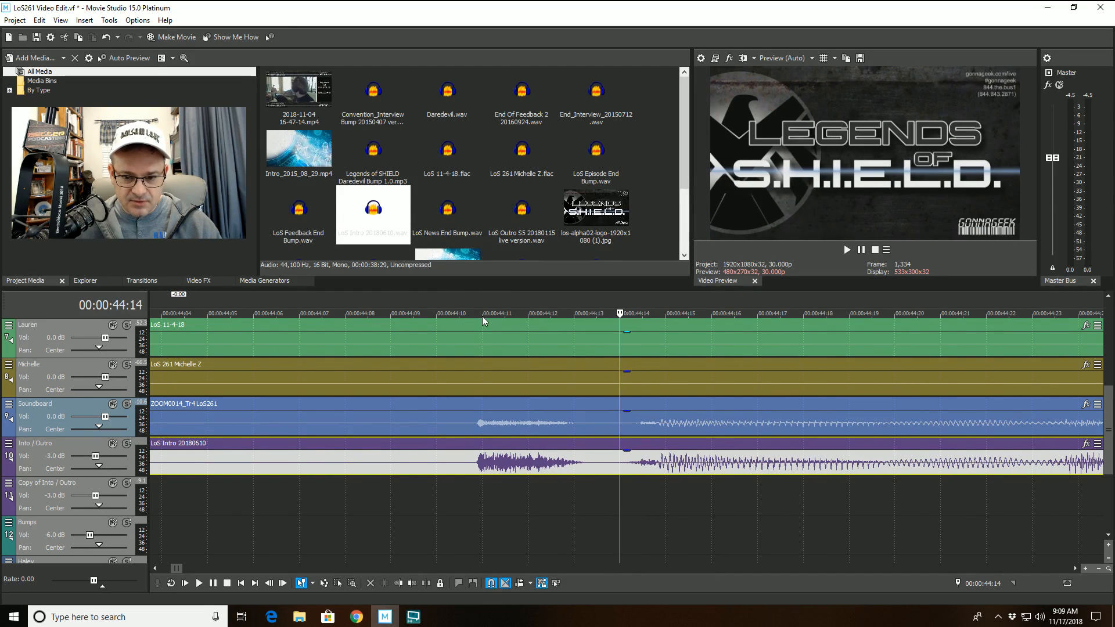
click(482, 315)
scroll(540, 348, up, 4)
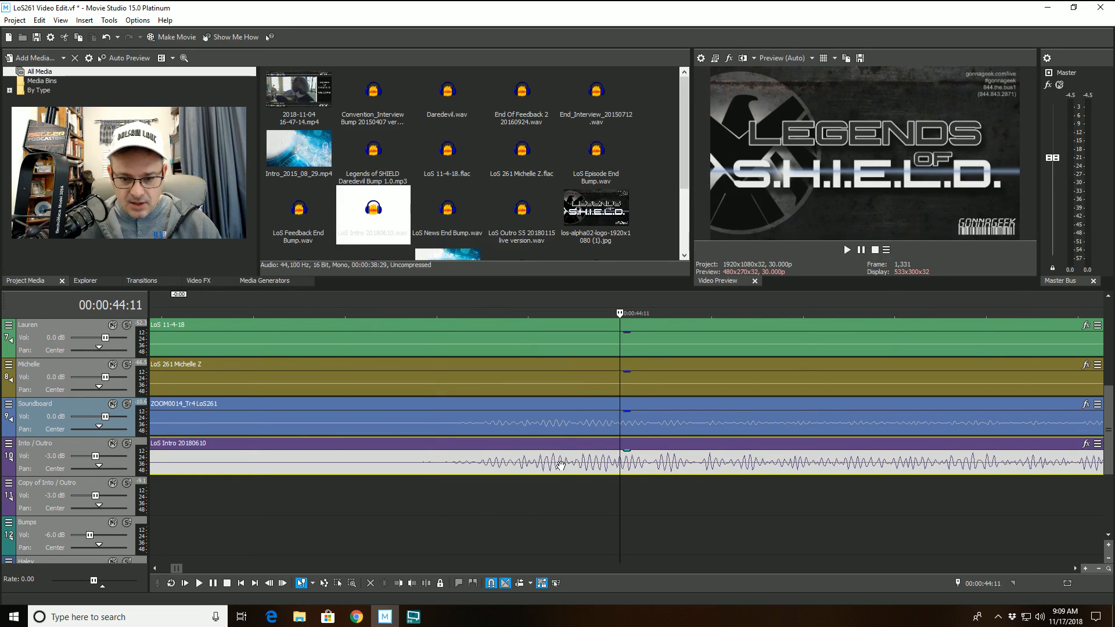
scroll(562, 464, up, 2)
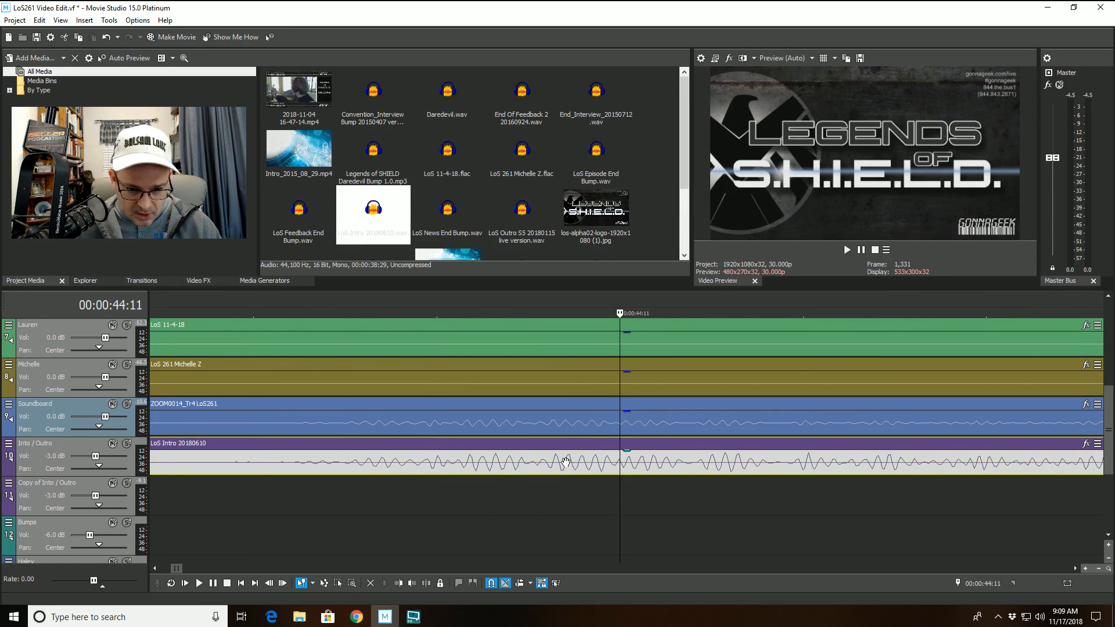
scroll(565, 463, up, 2)
scroll(565, 462, up, 2)
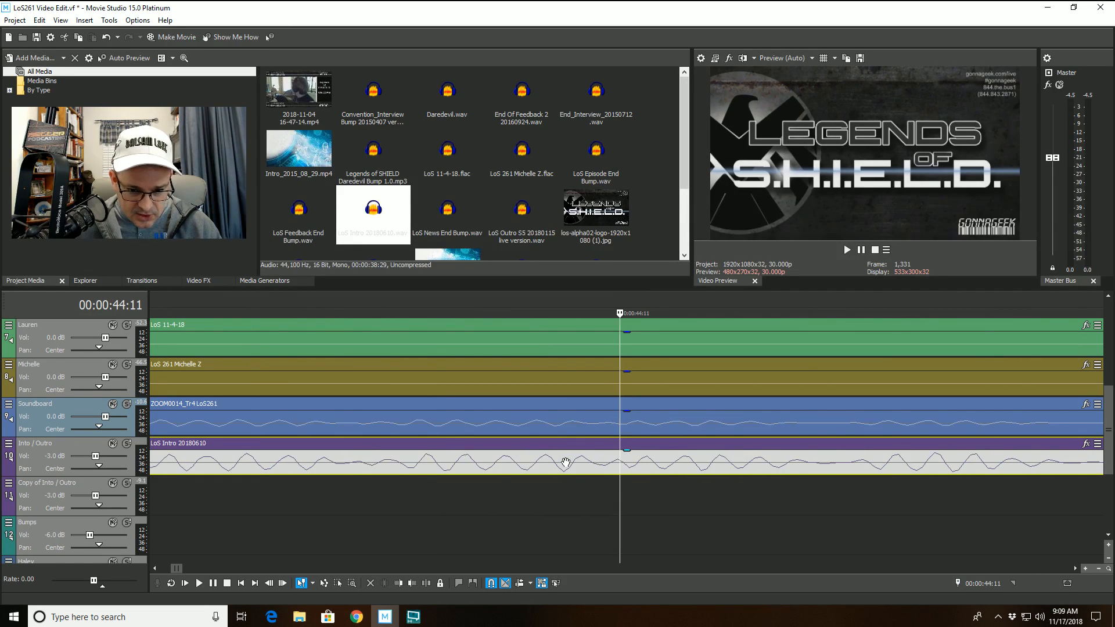
drag(578, 459, 571, 459)
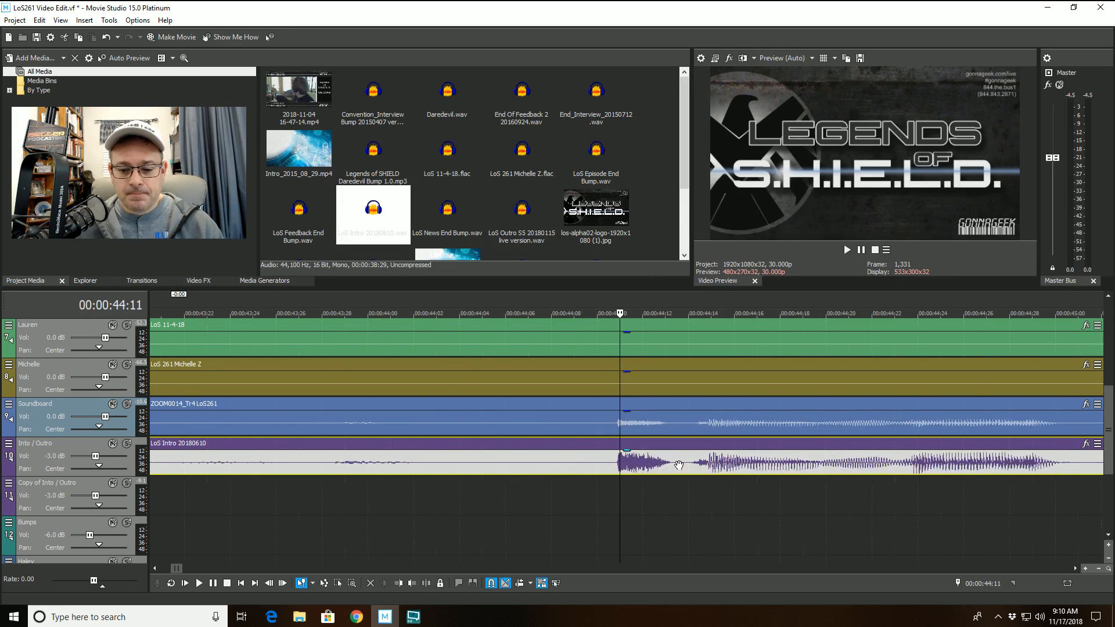
Trim the start of the Soundboard clip to 00:01:15:19, just past the end of the LoS Intro clip
scroll(678, 465, down, 5)
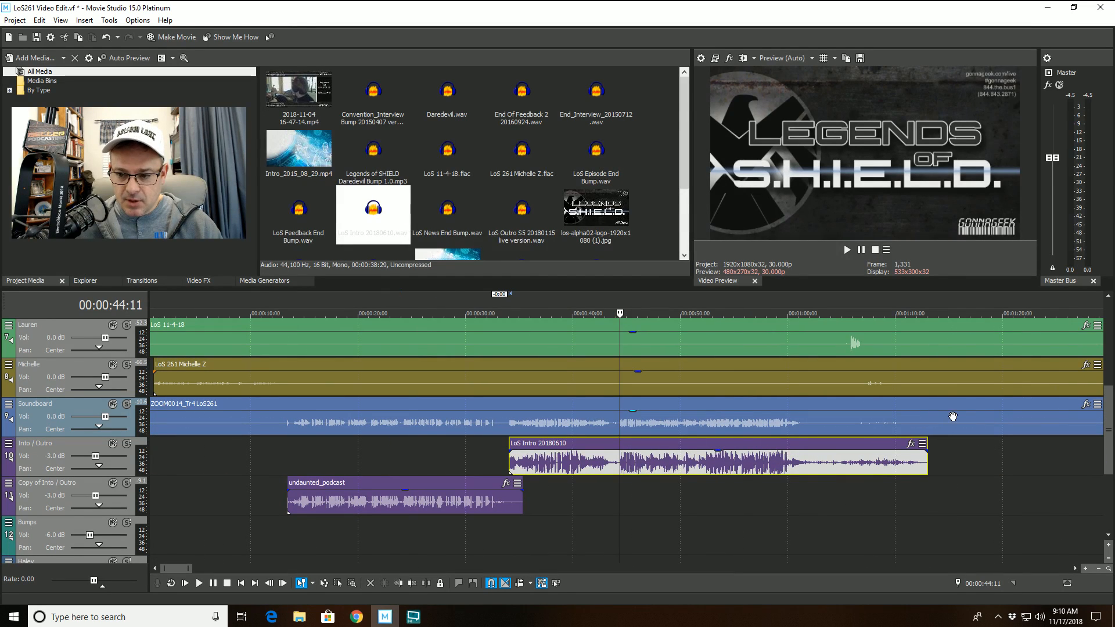
click(934, 420)
click(955, 419)
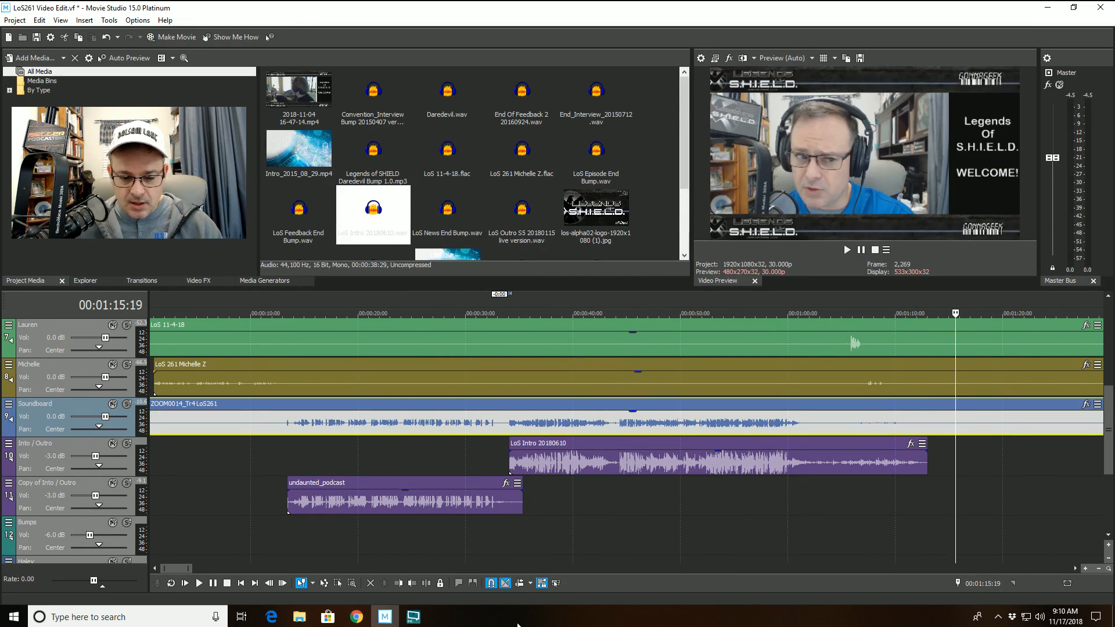
click(400, 586)
scroll(604, 421, down, 10)
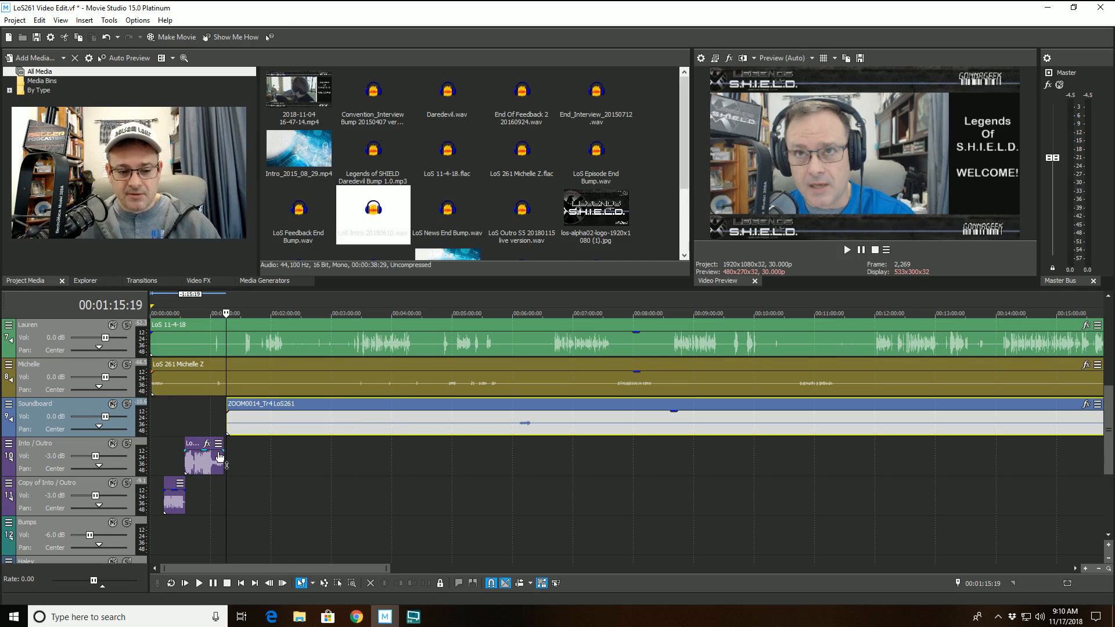
Play the project from the beginning through both intro clips, speeding up playback along the way
scroll(498, 451, up, 8)
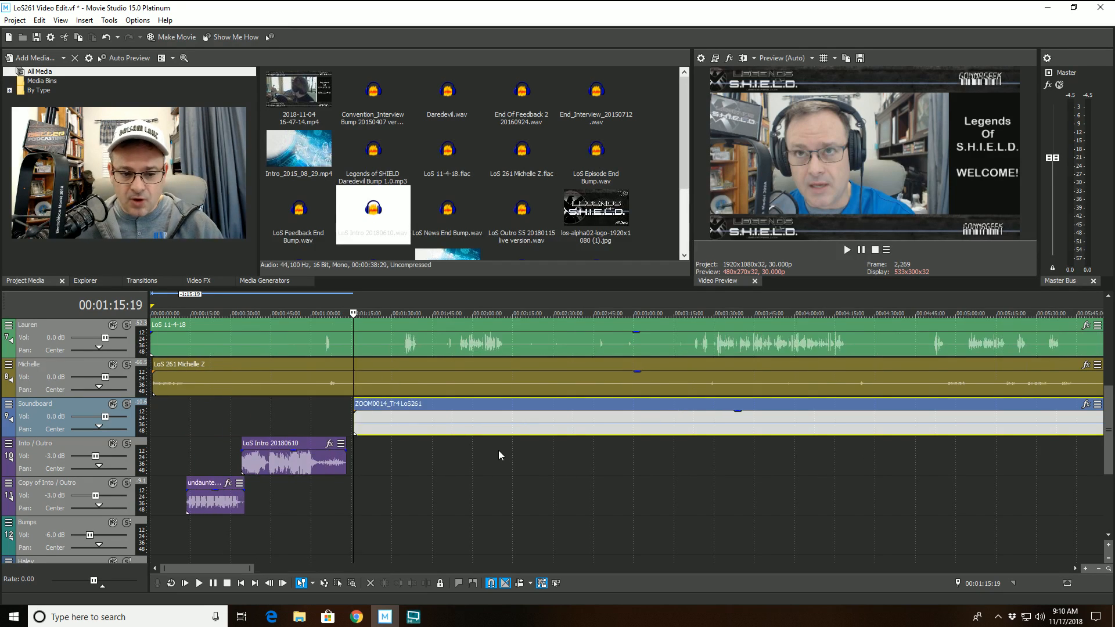
click(1109, 297)
click(1108, 297)
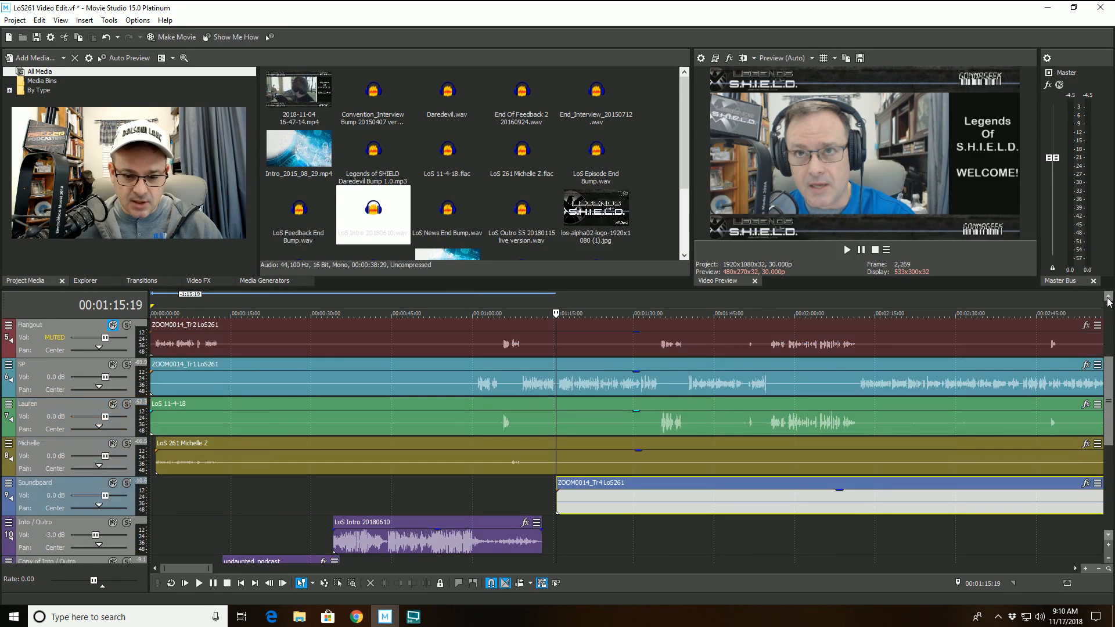
click(1109, 297)
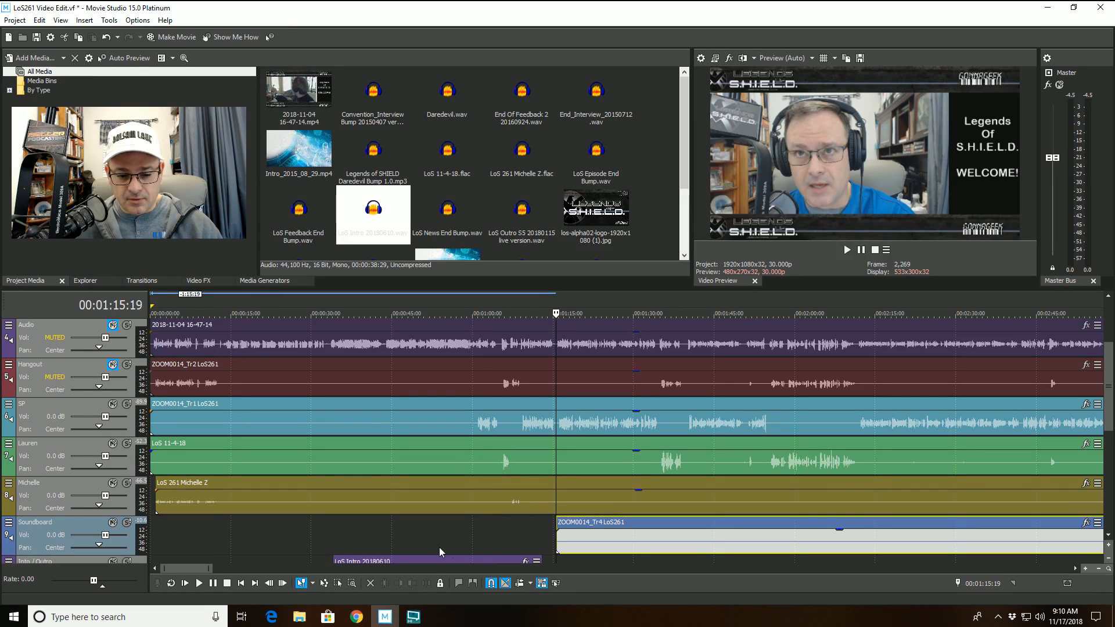
click(241, 583)
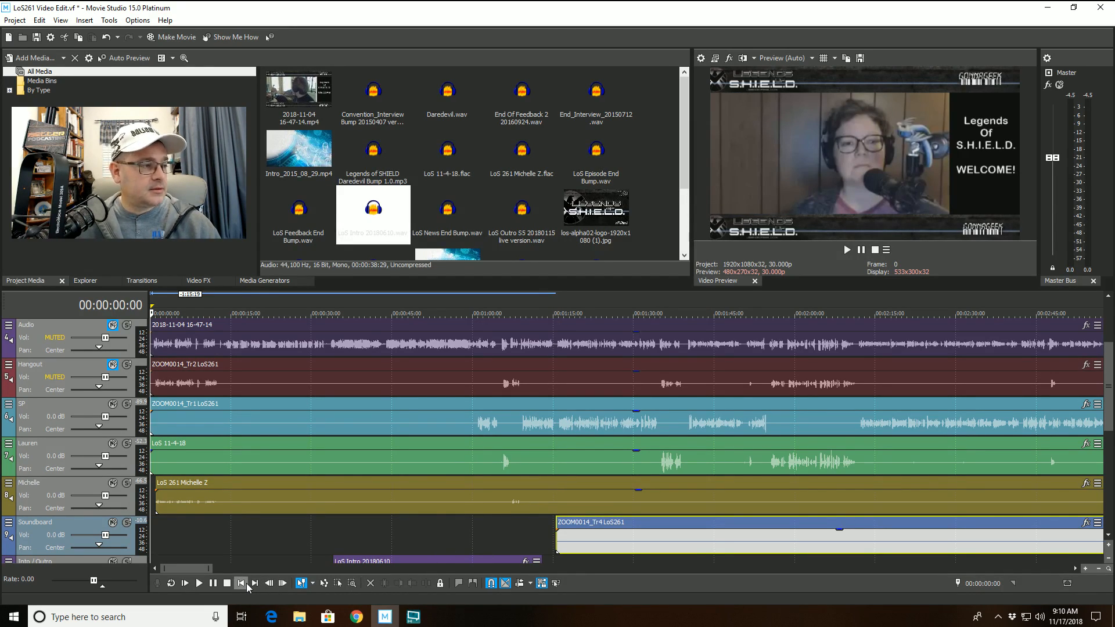
key(space)
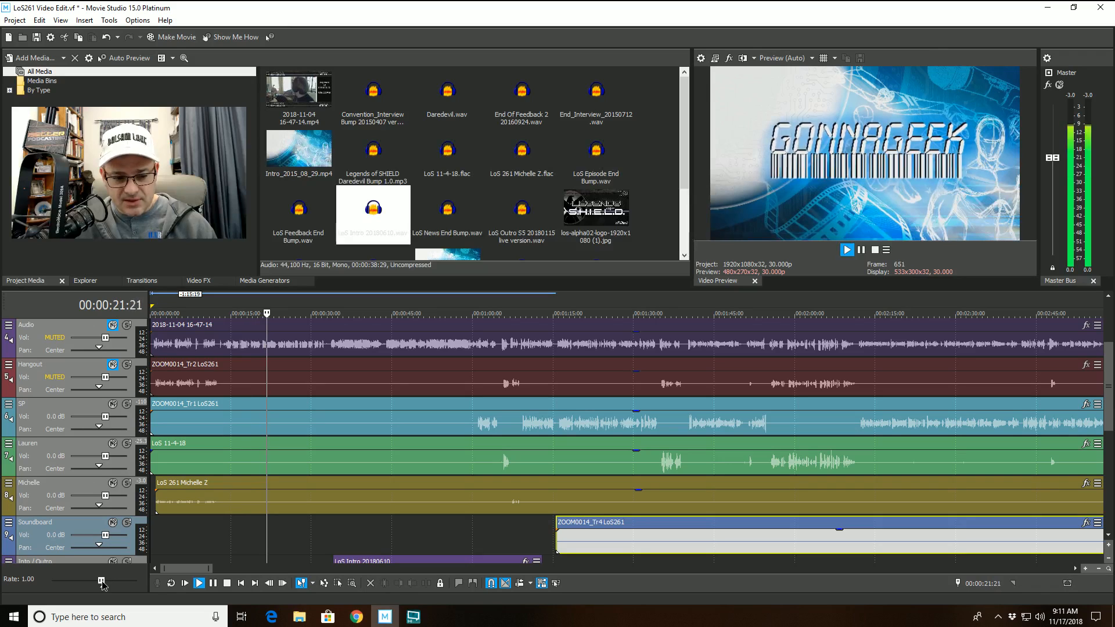
drag(103, 584, 115, 582)
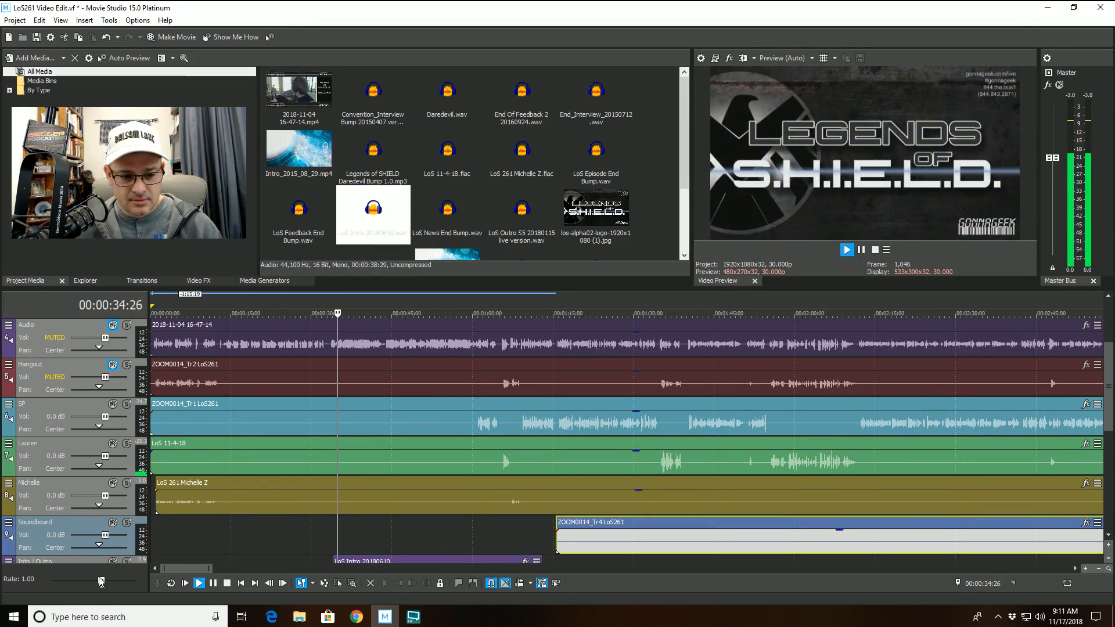
drag(103, 585, 119, 587)
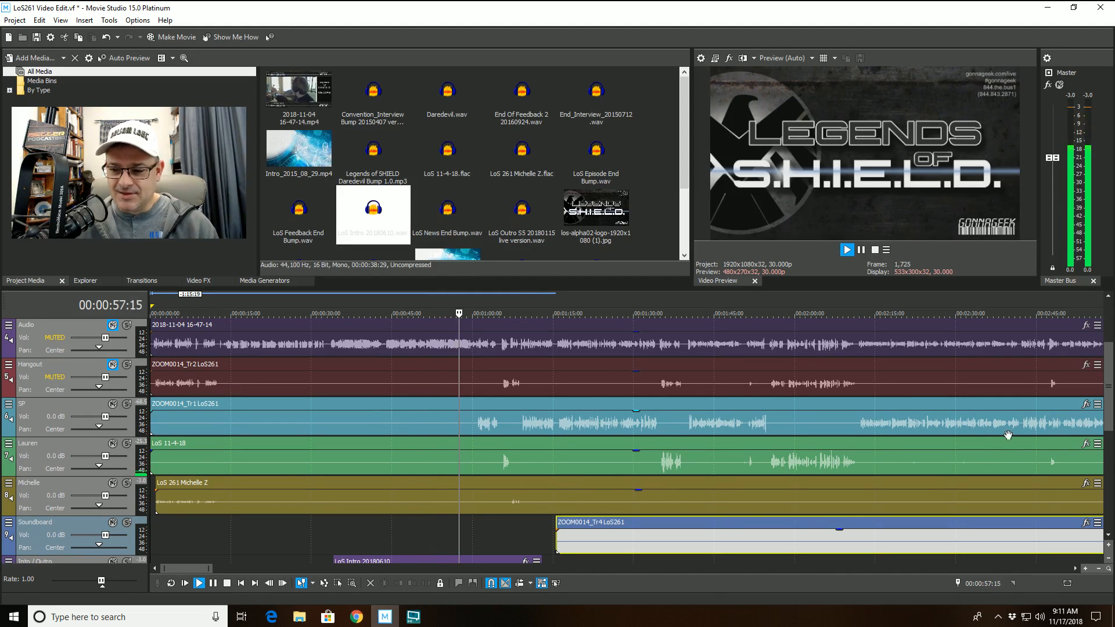
Split the LoS 11-4-18 clip at 00:01:04:24 and trim the second part's start to 00:01:05:19, just before the guest's speech
scroll(756, 453, down, 1)
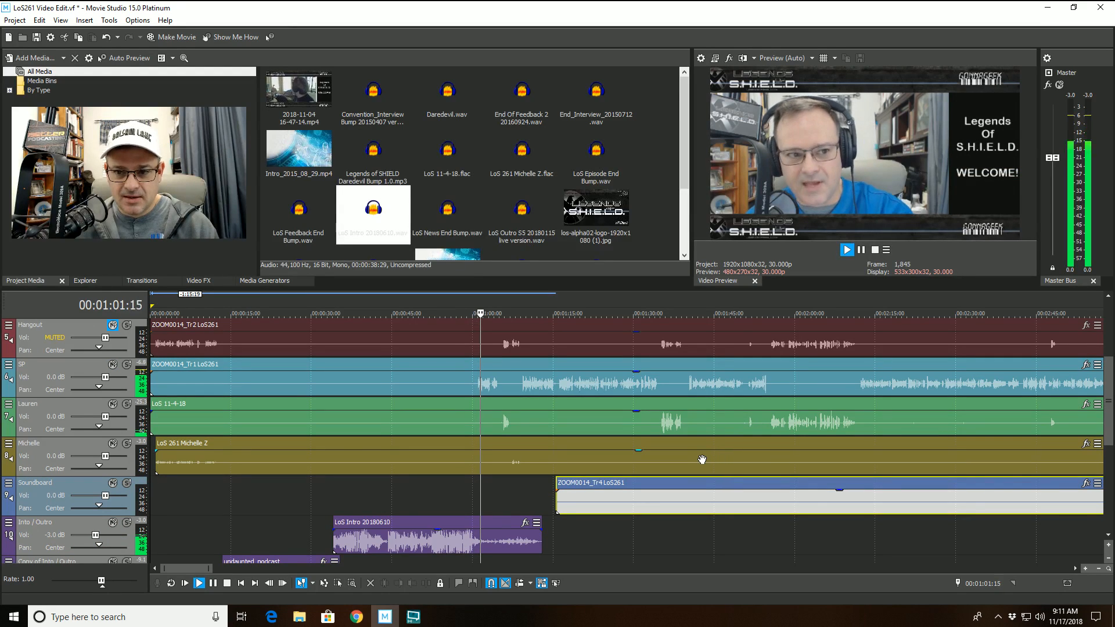
scroll(690, 460, up, 5)
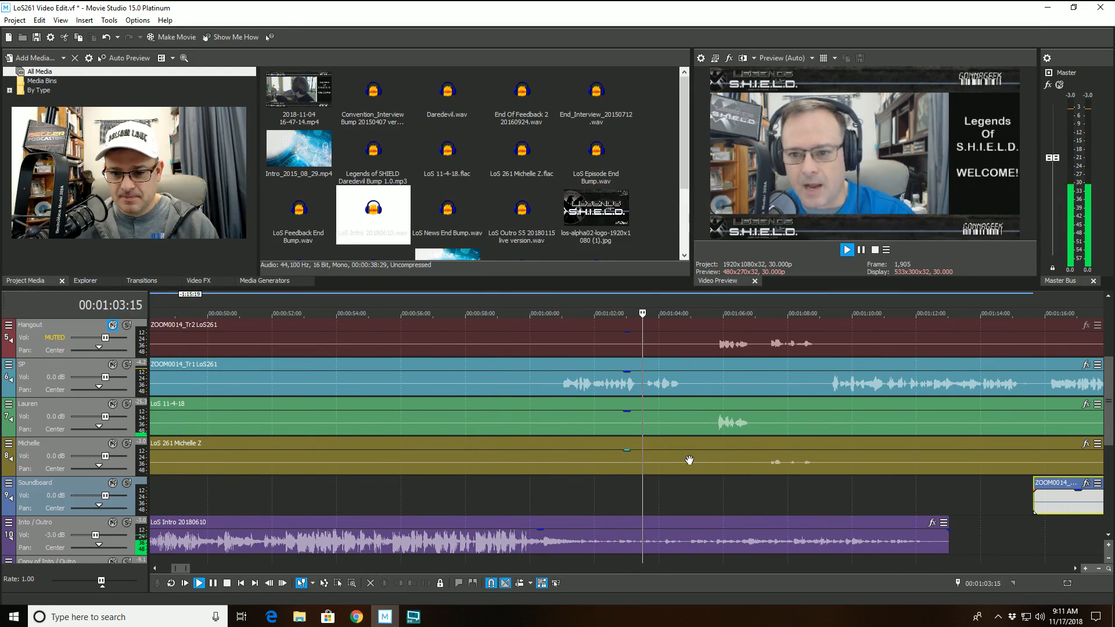
scroll(689, 460, up, 1)
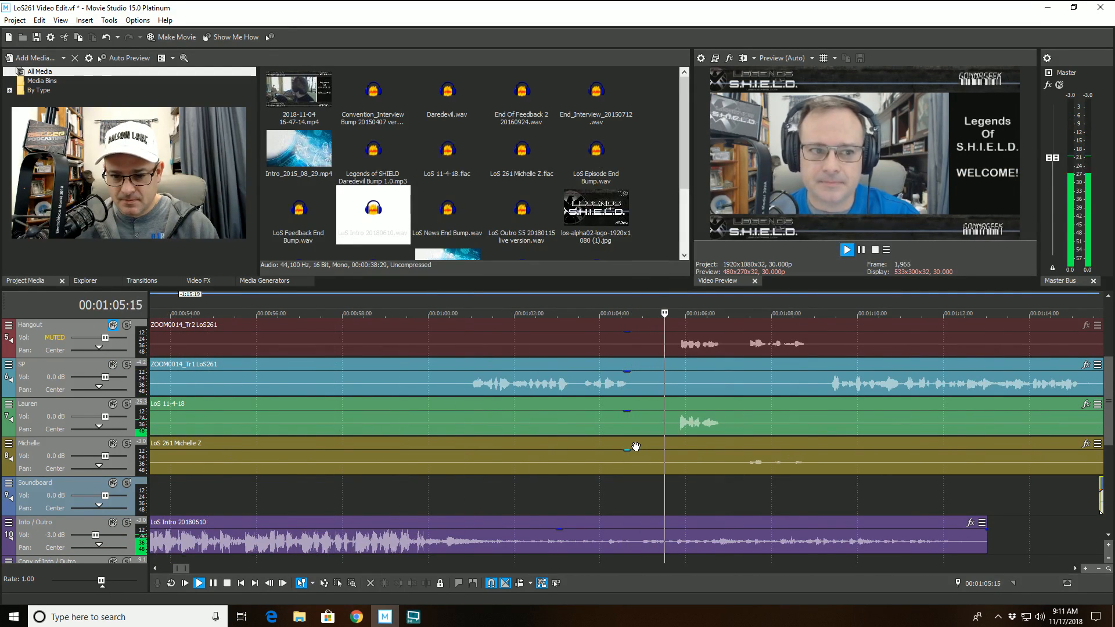
click(633, 426)
key(s)
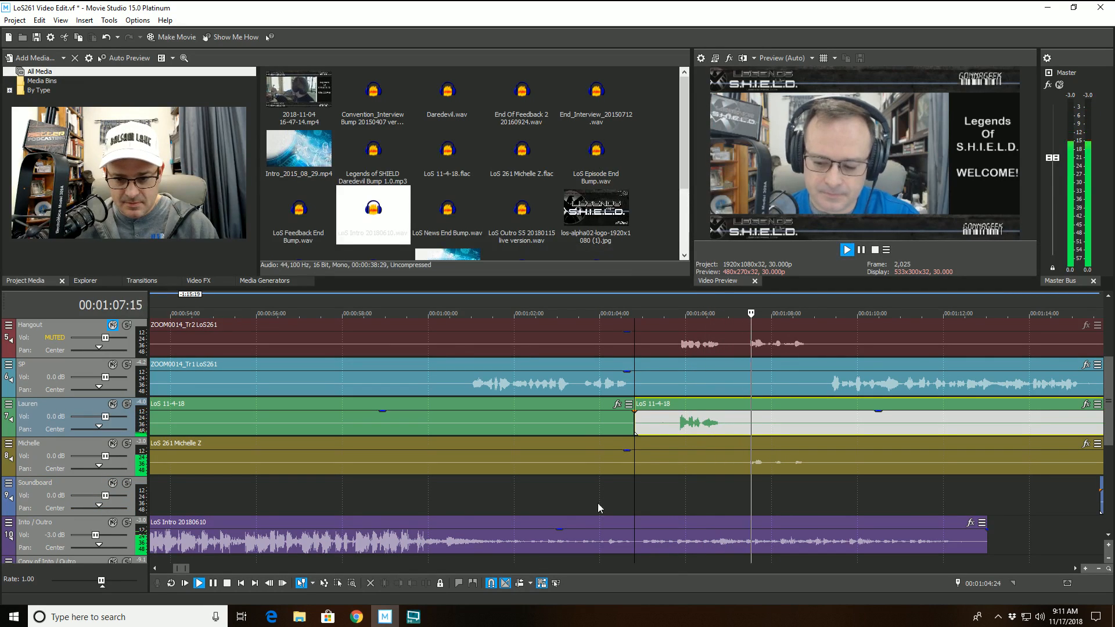
click(669, 430)
key(space)
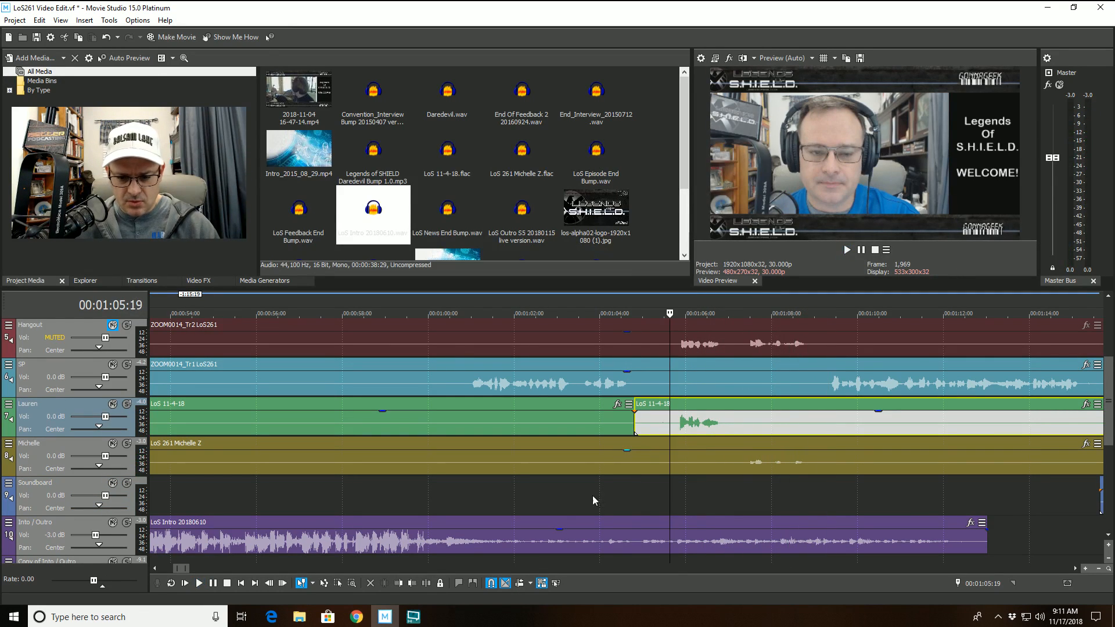
click(400, 584)
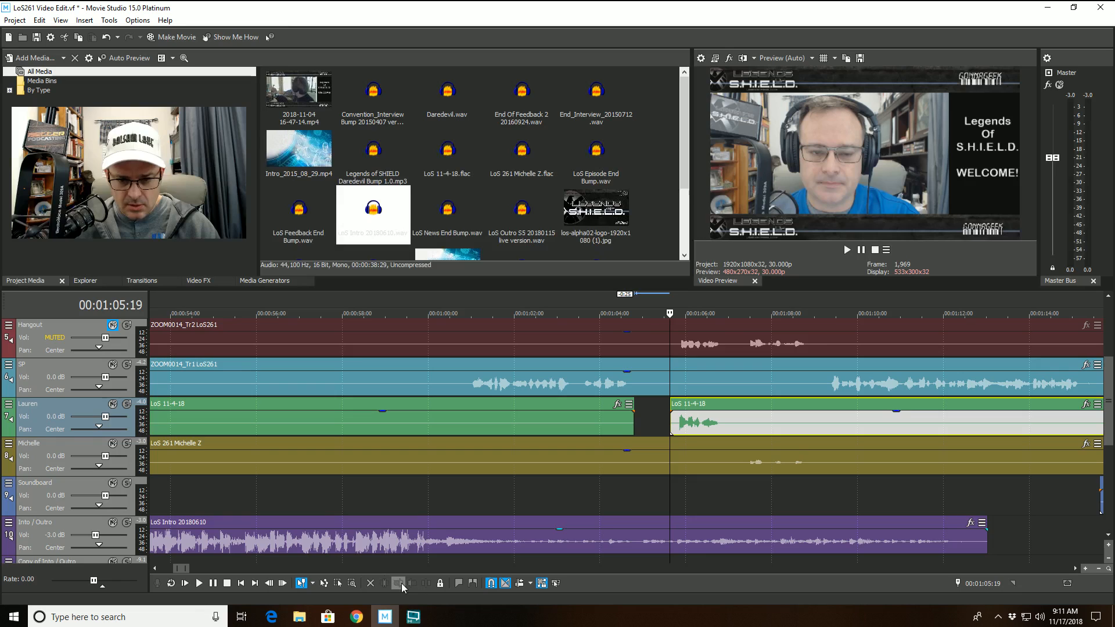
Review the Dialogue De-noise and GMax settings in track 8's audio effects chain, leaving them as they are
right_click(28, 450)
click(59, 473)
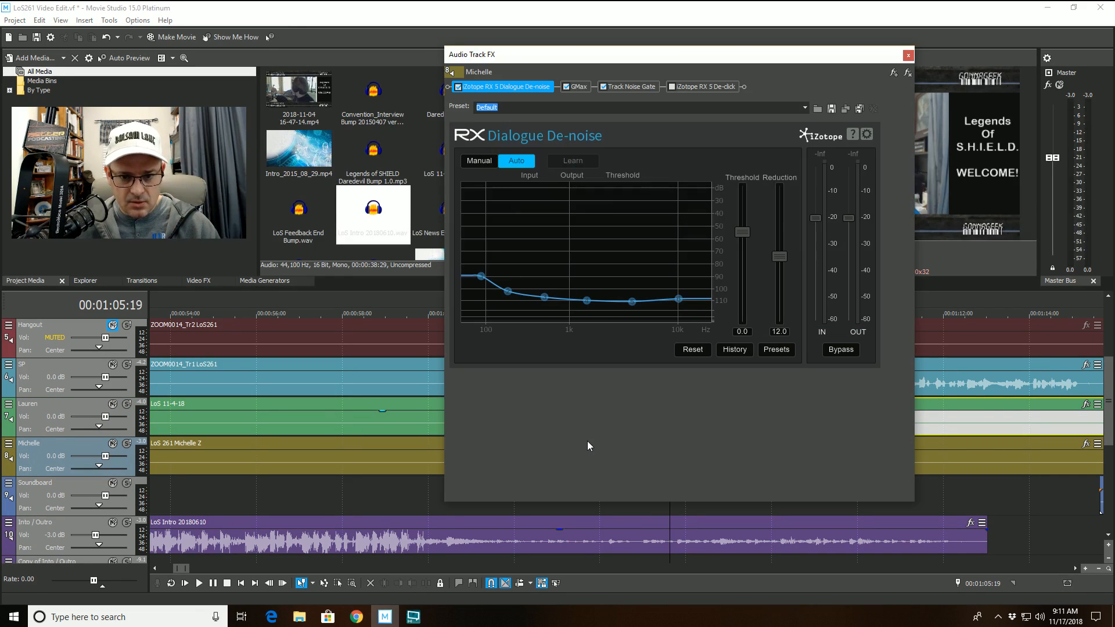
click(577, 89)
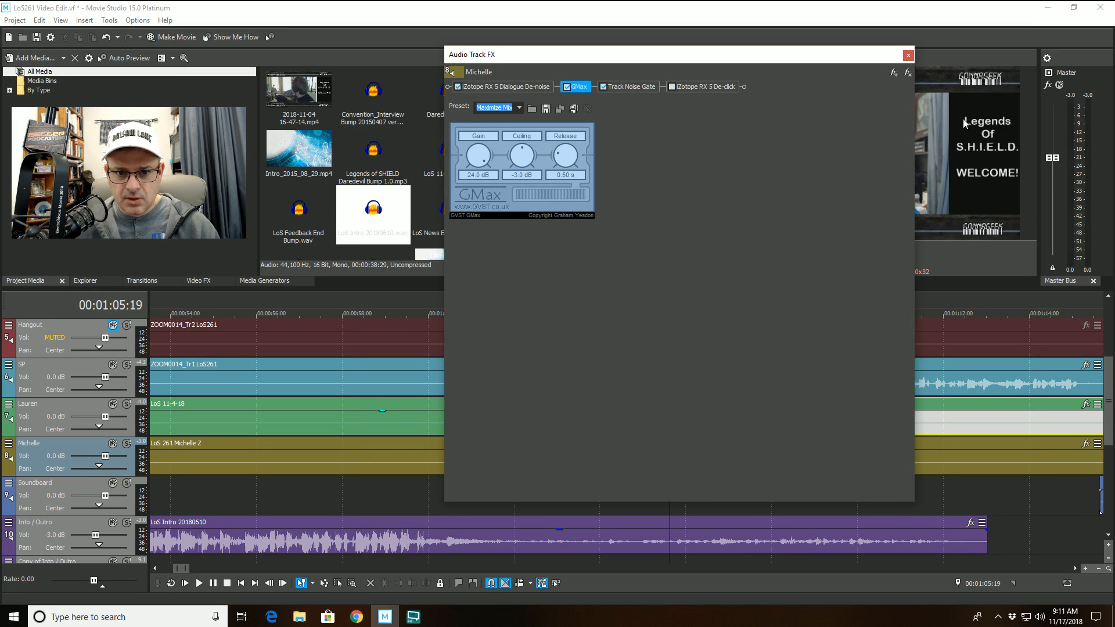
click(909, 56)
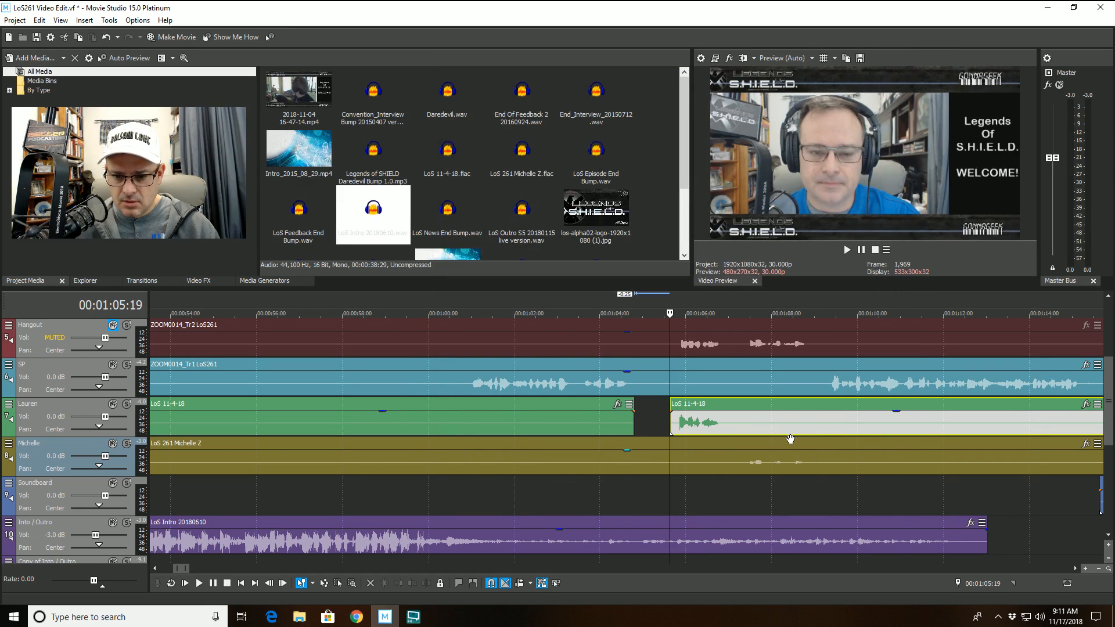
Play on from 00:01:05:19 and examine the guest tracks' waveforms for silent stretches between spoken parts
key(space)
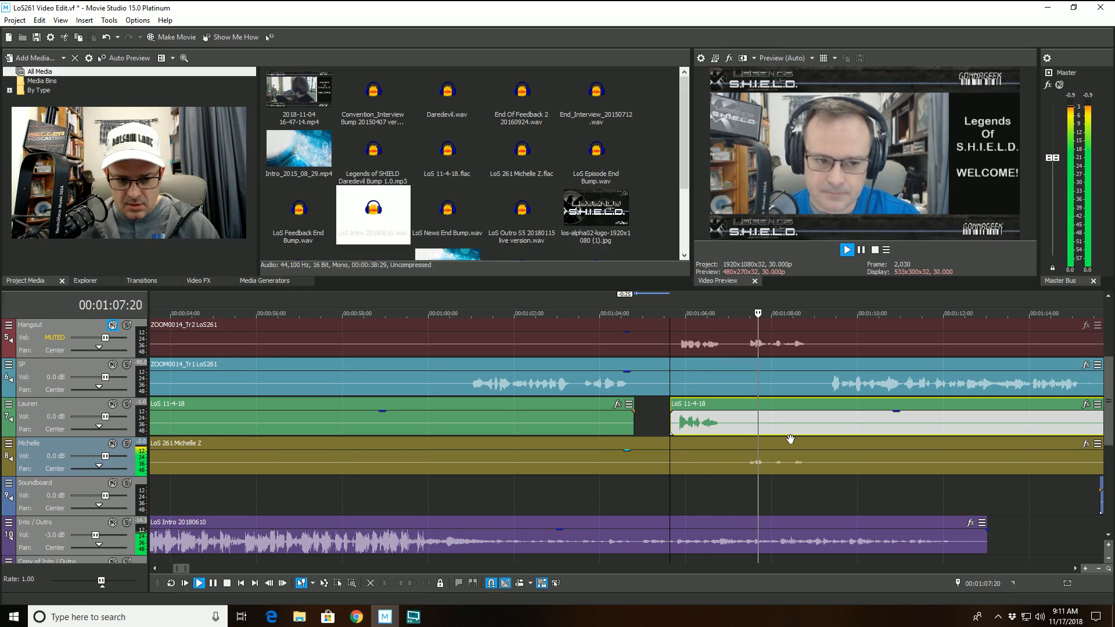
scroll(785, 441, down, 3)
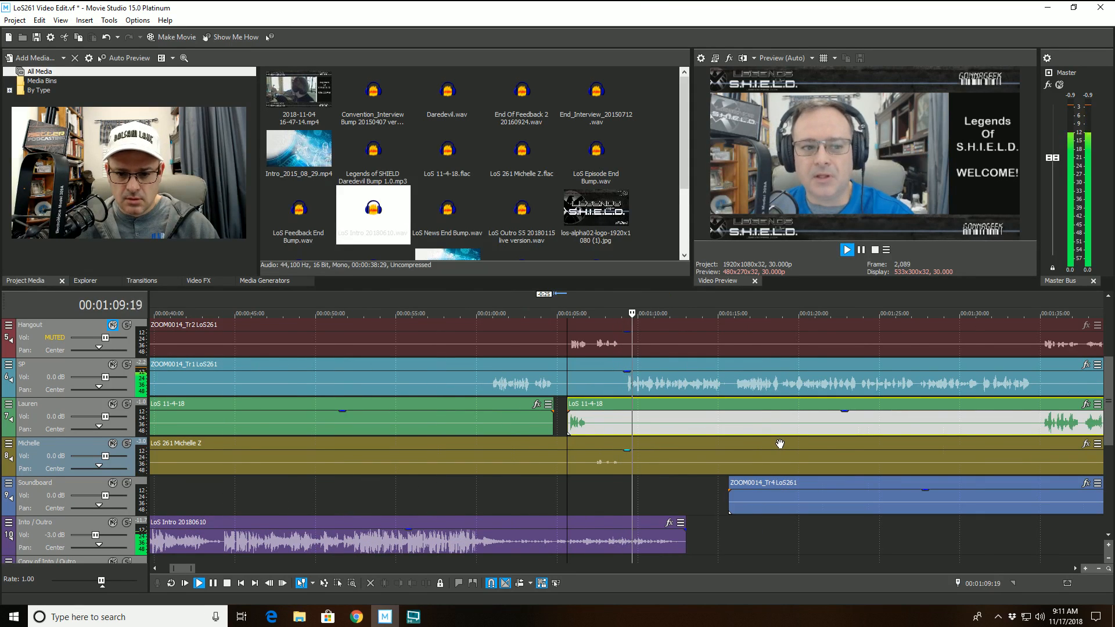
scroll(780, 444, down, 2)
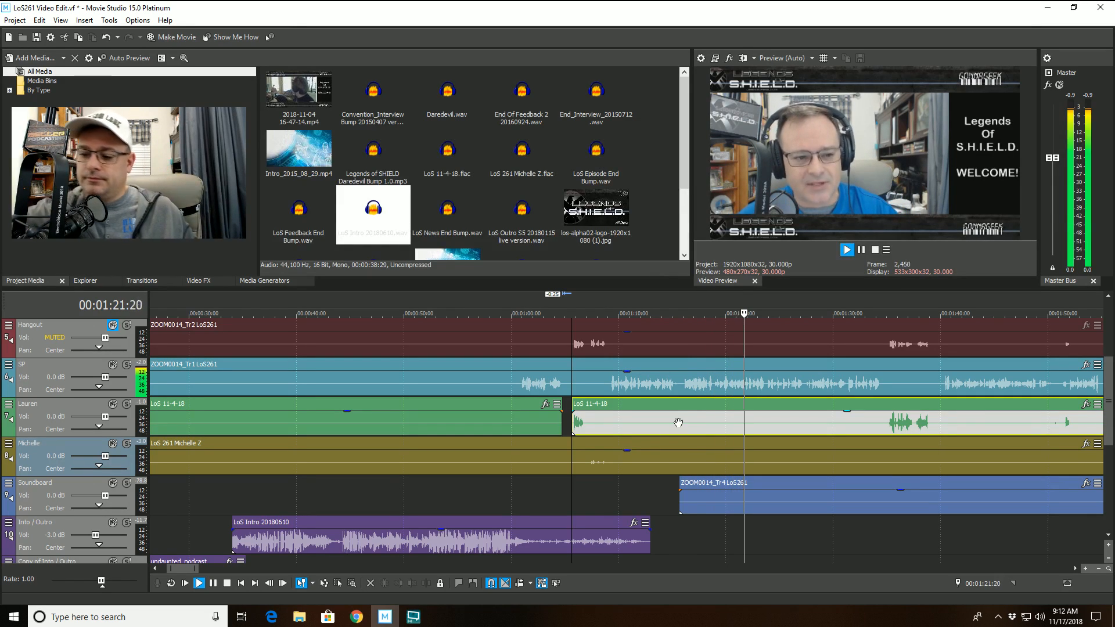
scroll(749, 412, down, 2)
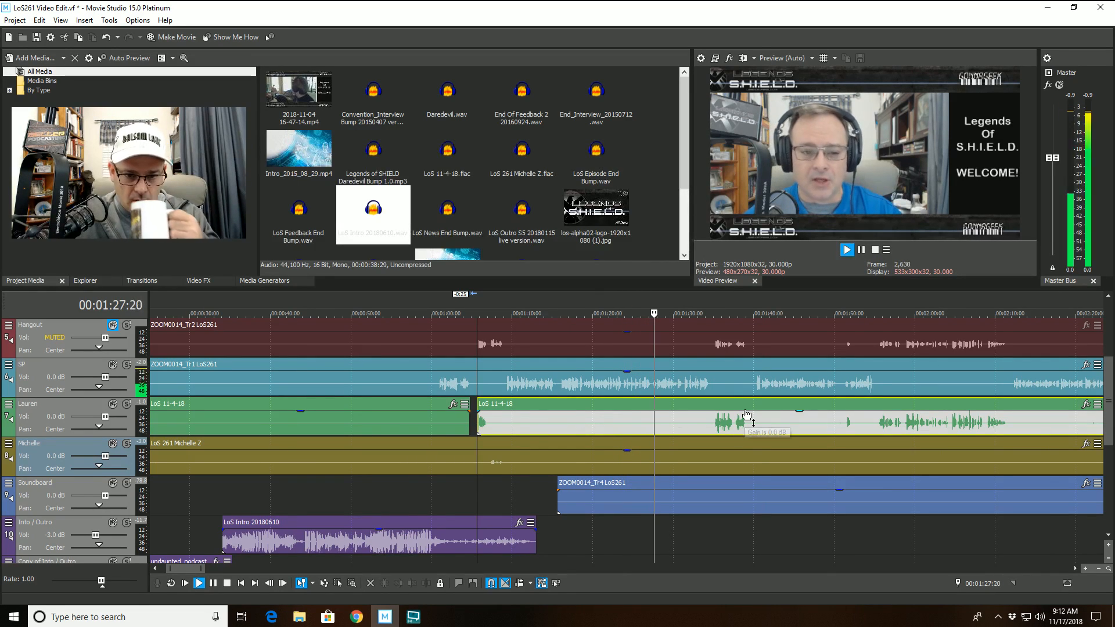
scroll(748, 414, up, 3)
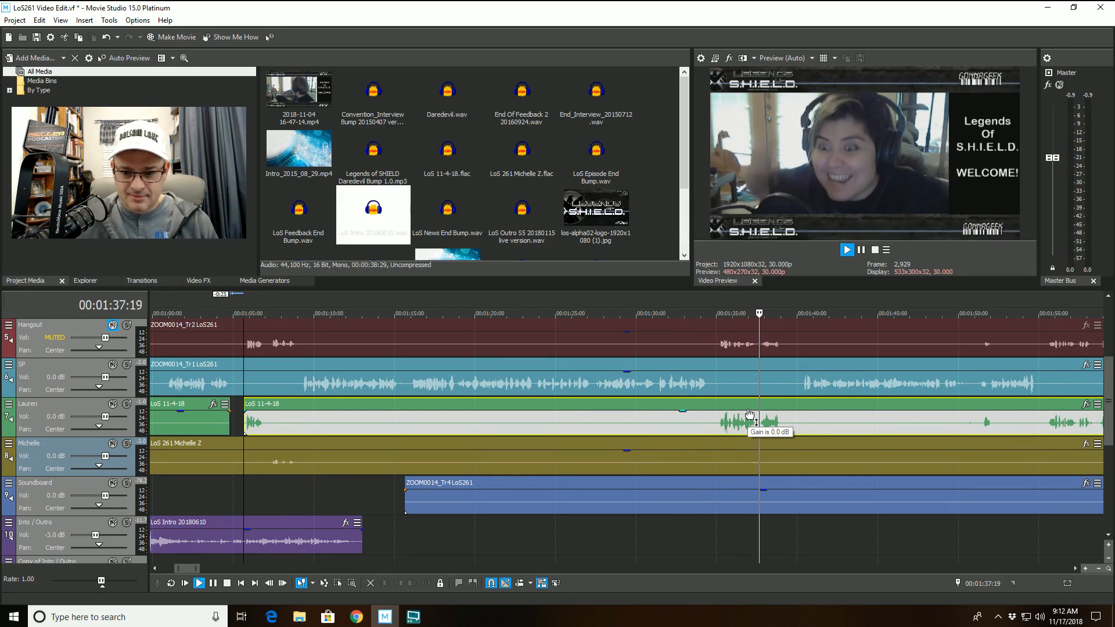
scroll(748, 454, down, 2)
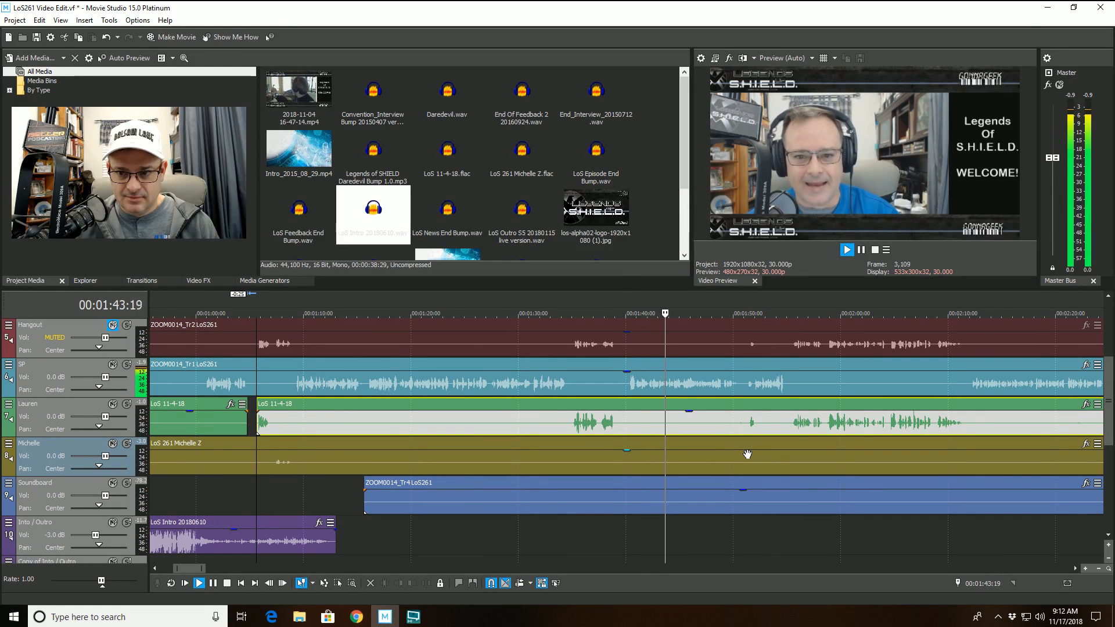
scroll(746, 455, up, 2)
scroll(745, 455, up, 2)
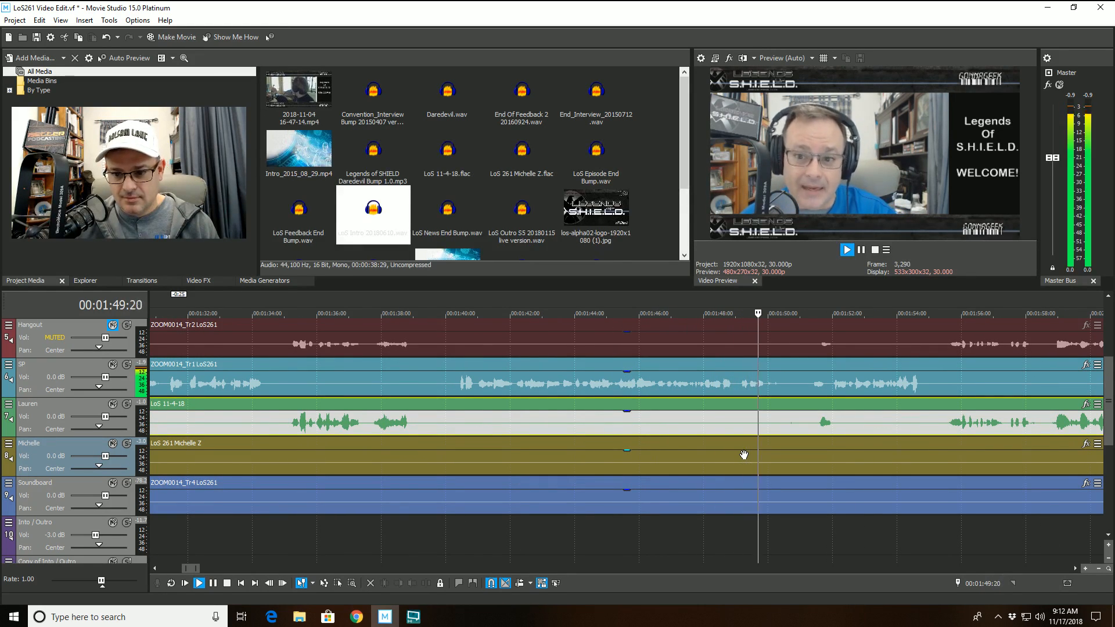
Split the LoS 11-4-18 clip at 00:01:50:10 and trim the second part's start to 00:01:51:00
click(779, 423)
click(427, 584)
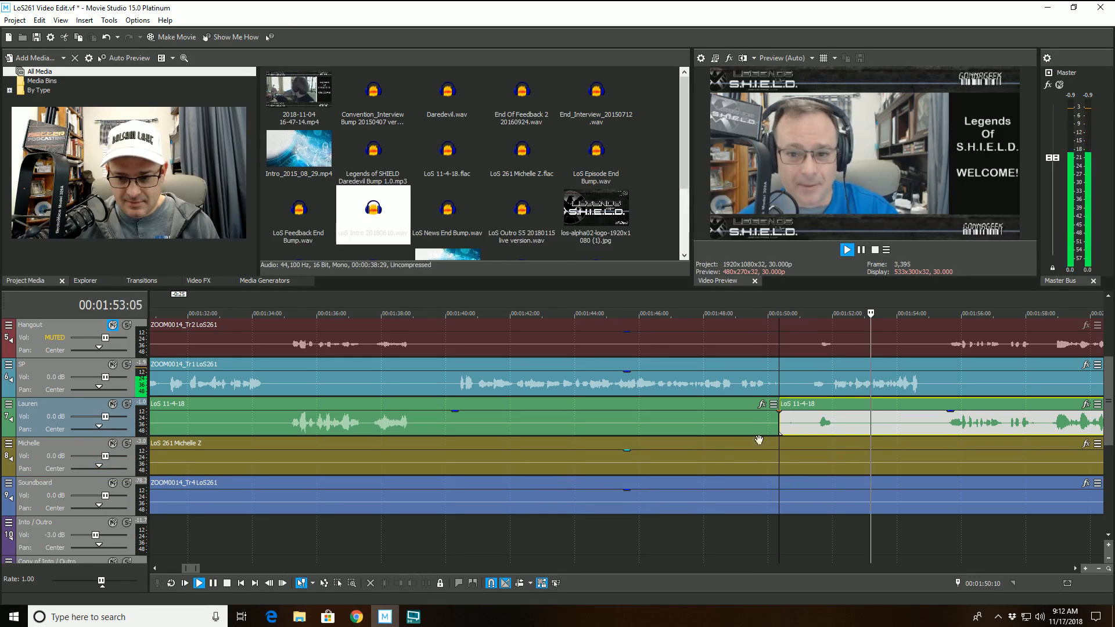
click(801, 430)
click(399, 584)
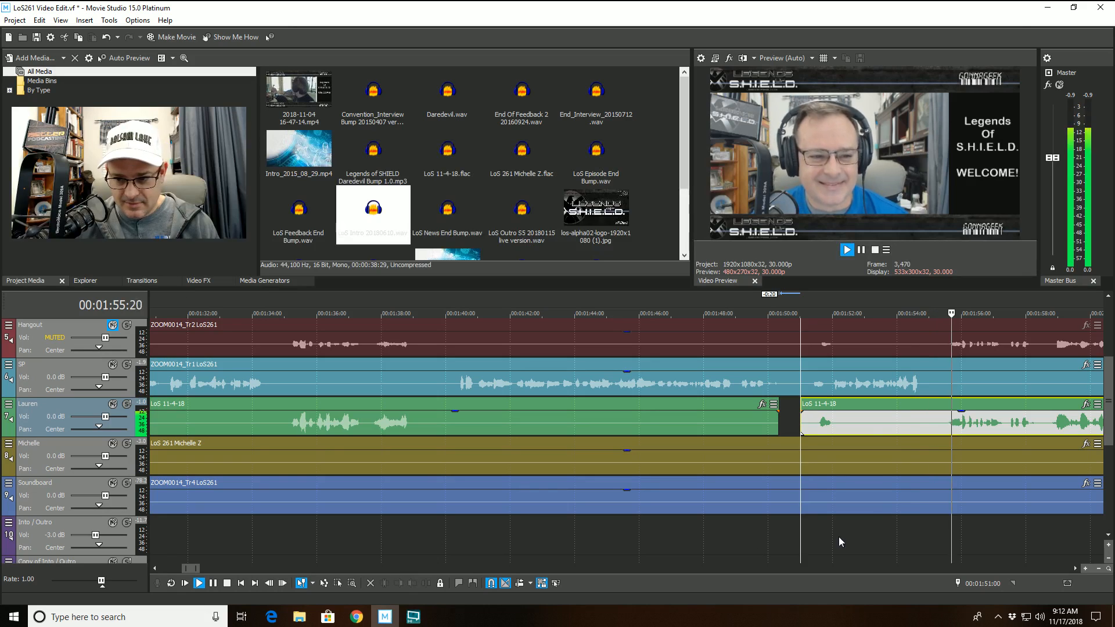
Listen from 00:01:53:25 and split the LoS 11-4-18 clip at 00:01:54:12, in the silence after the guest's short remark
click(891, 422)
key(space)
scroll(885, 421, up, 4)
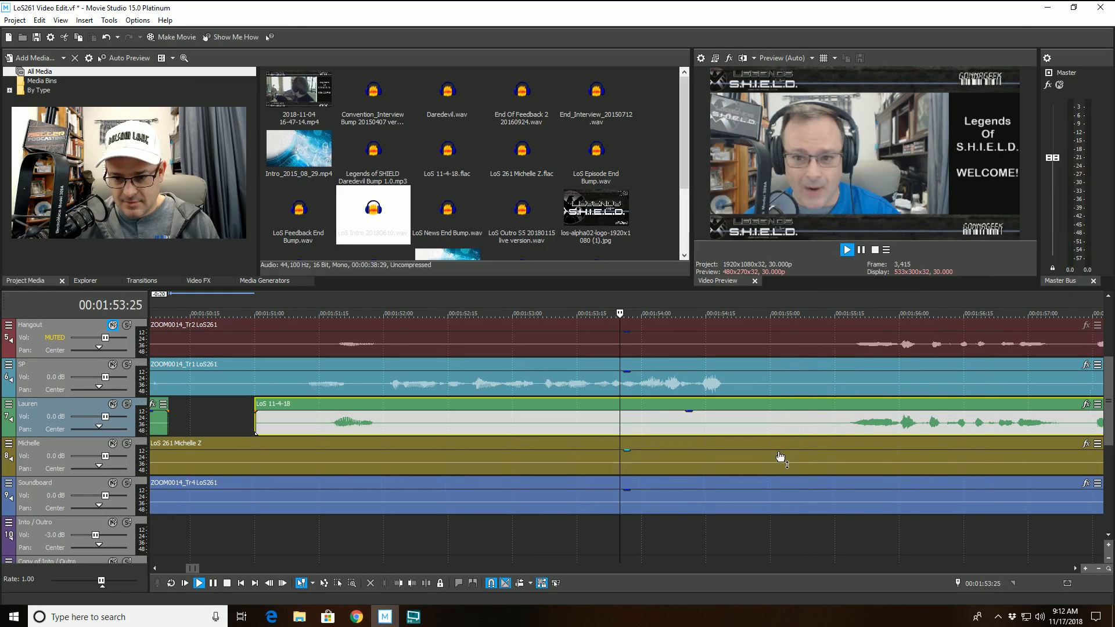
key(space)
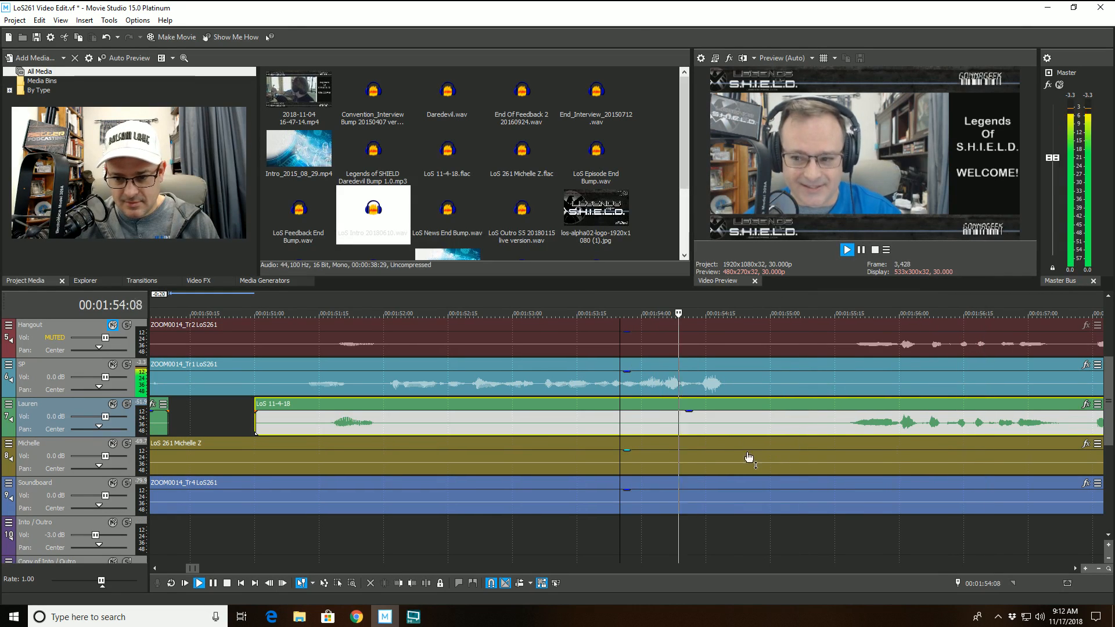
click(693, 421)
key(space)
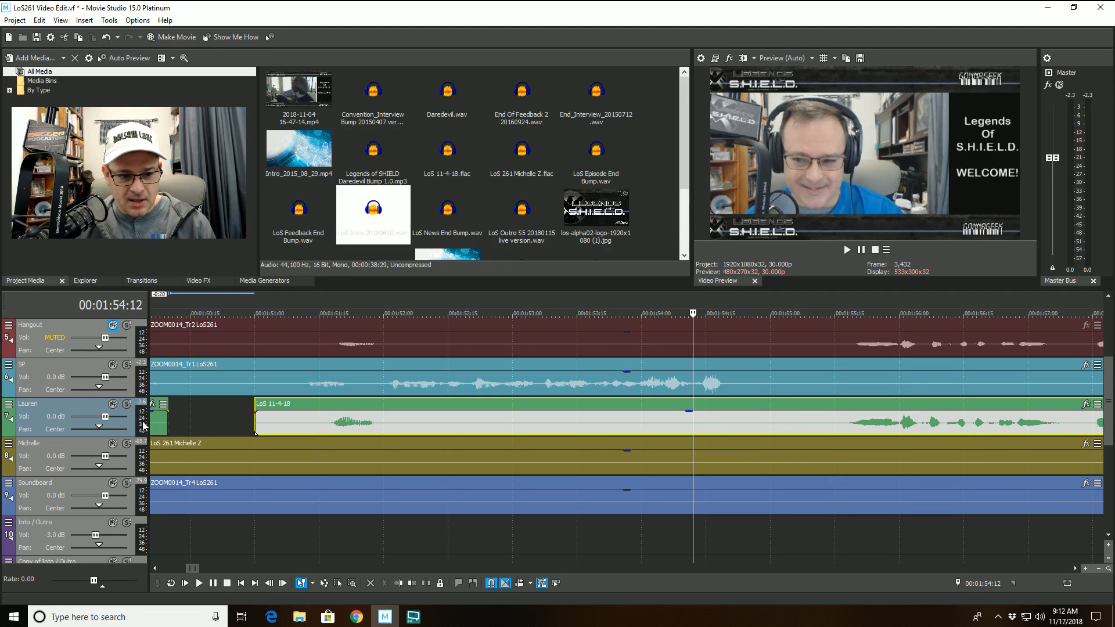
click(426, 583)
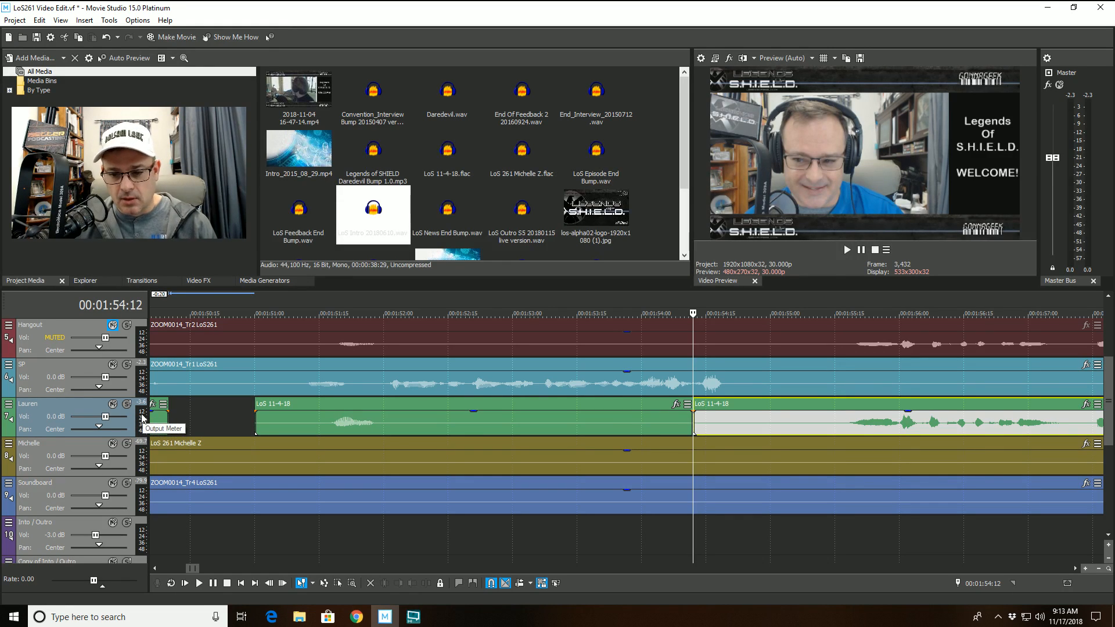
click(226, 584)
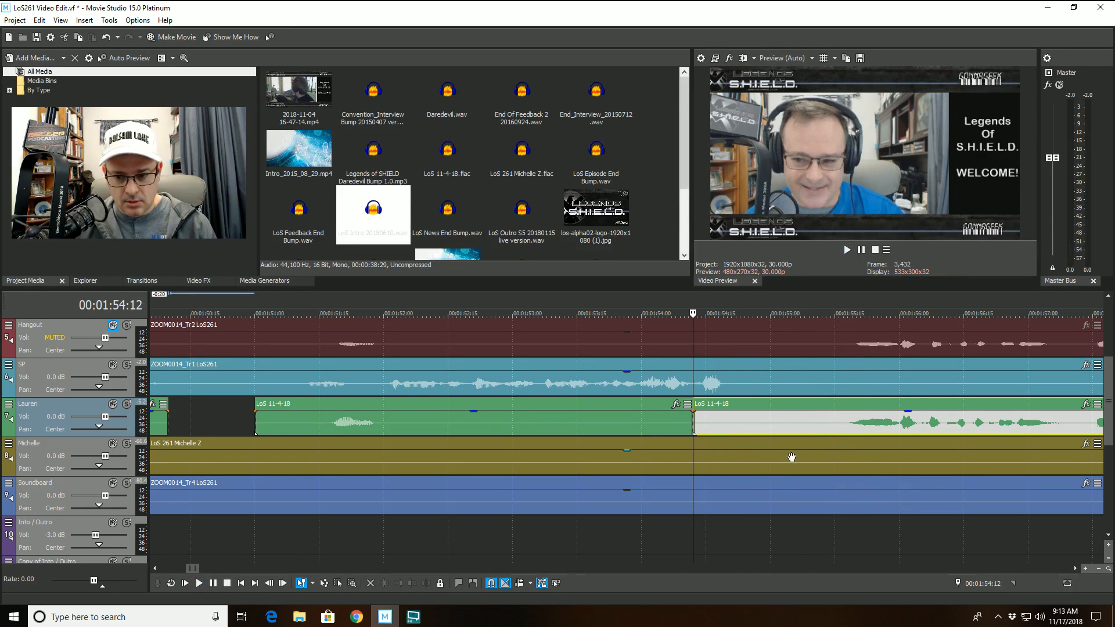
Trim the start of the last LoS 11-4-18 clip to 00:01:55:13, just before the guest speaks again
click(828, 405)
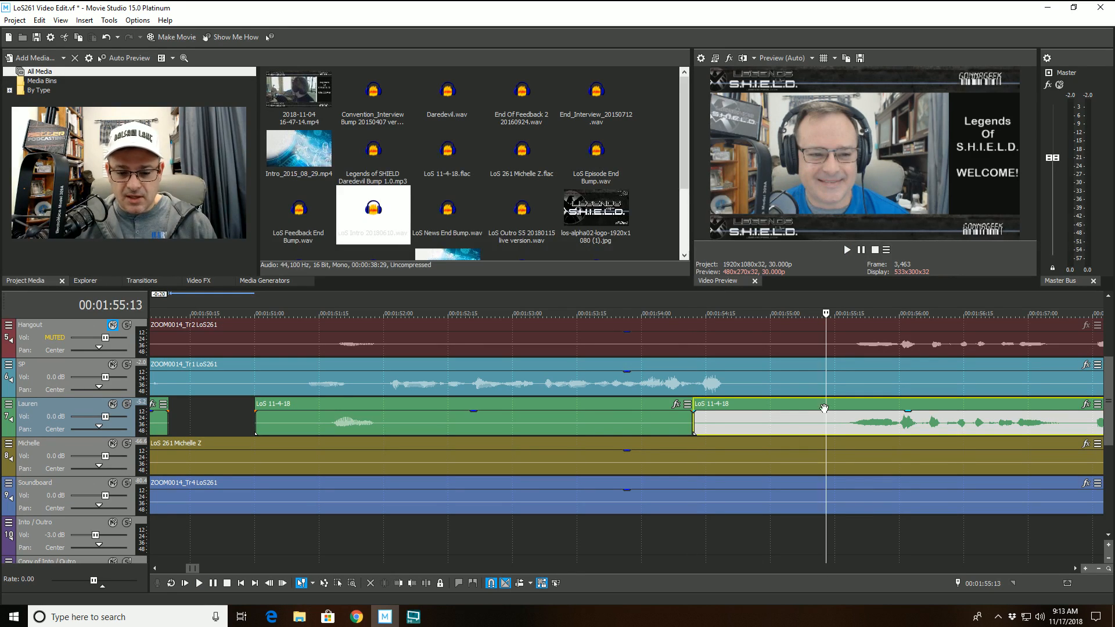
click(398, 584)
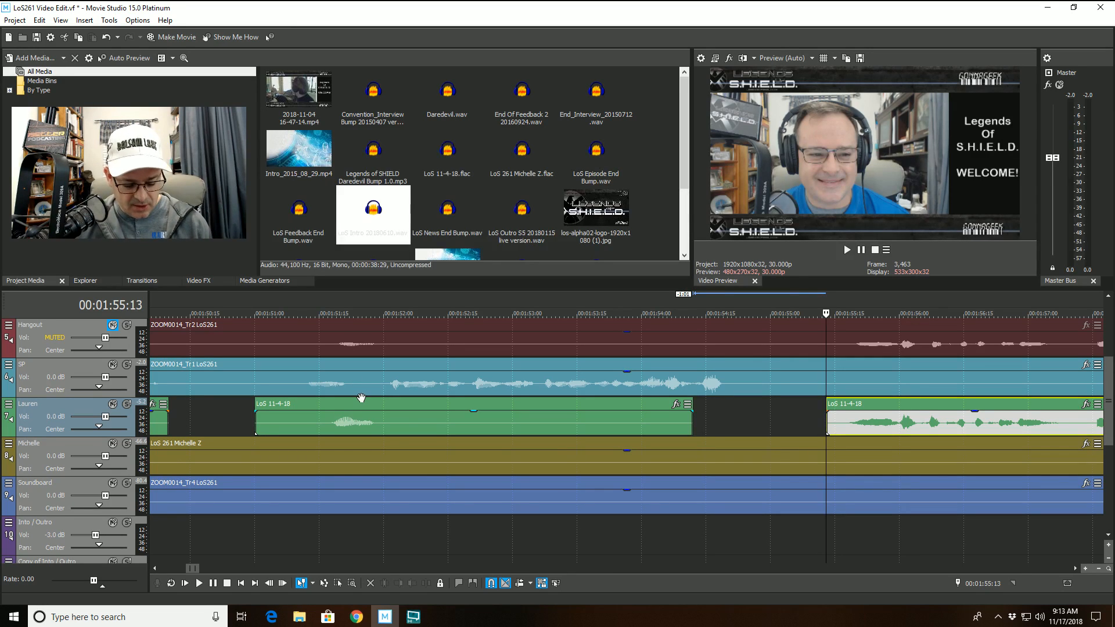
Undo the last trim and split the LoS 11-4-18 clip at 00:01:55:13 instead
key(ctrl+z)
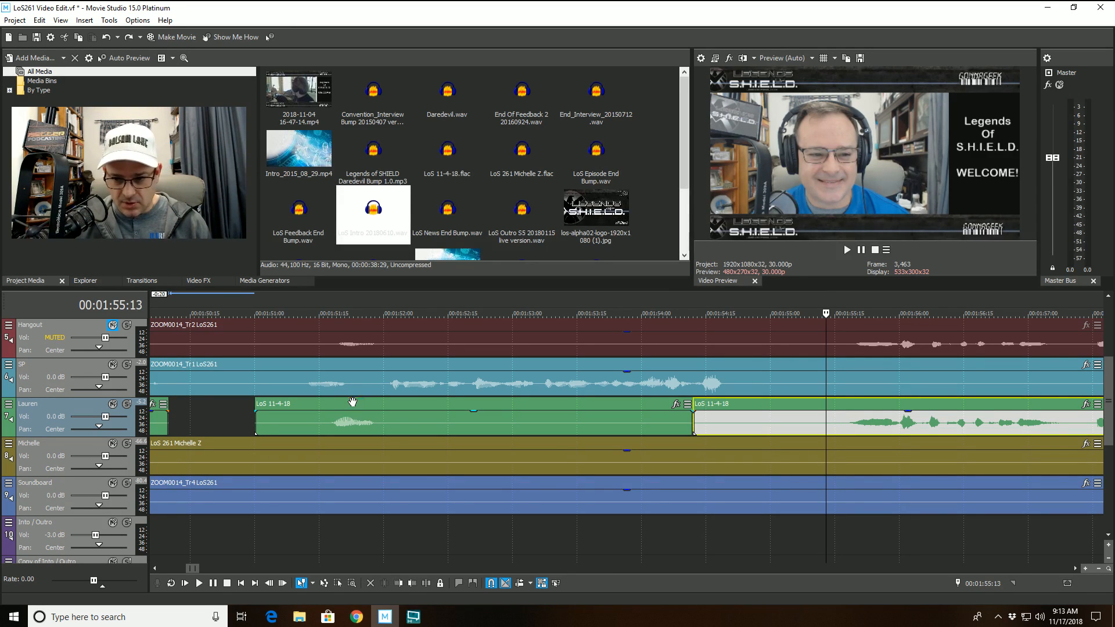
key(ctrl+z)
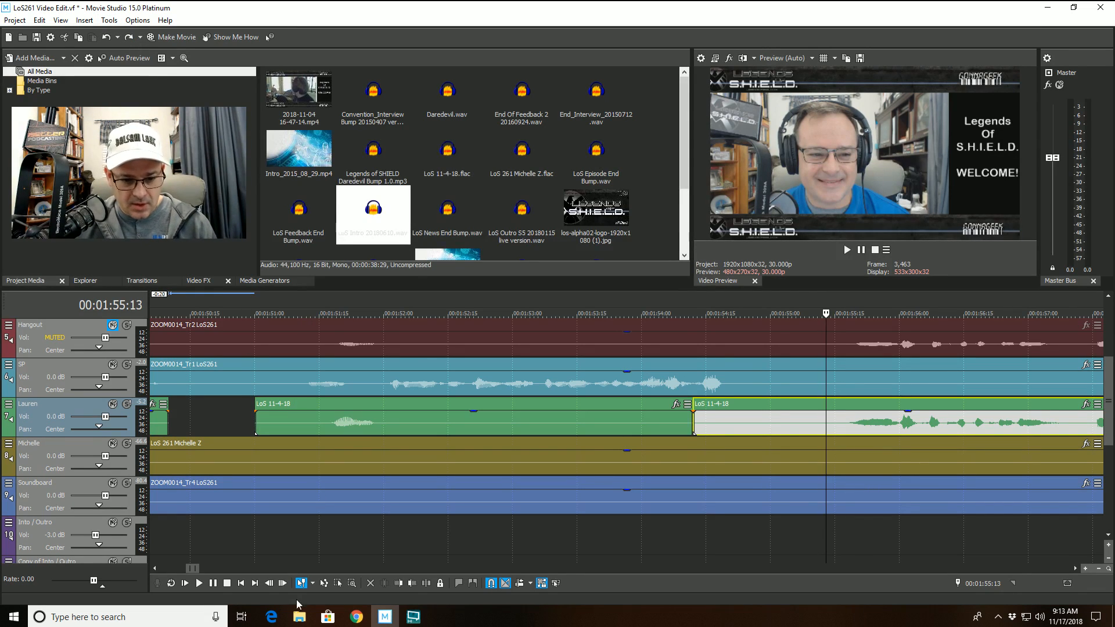
click(426, 584)
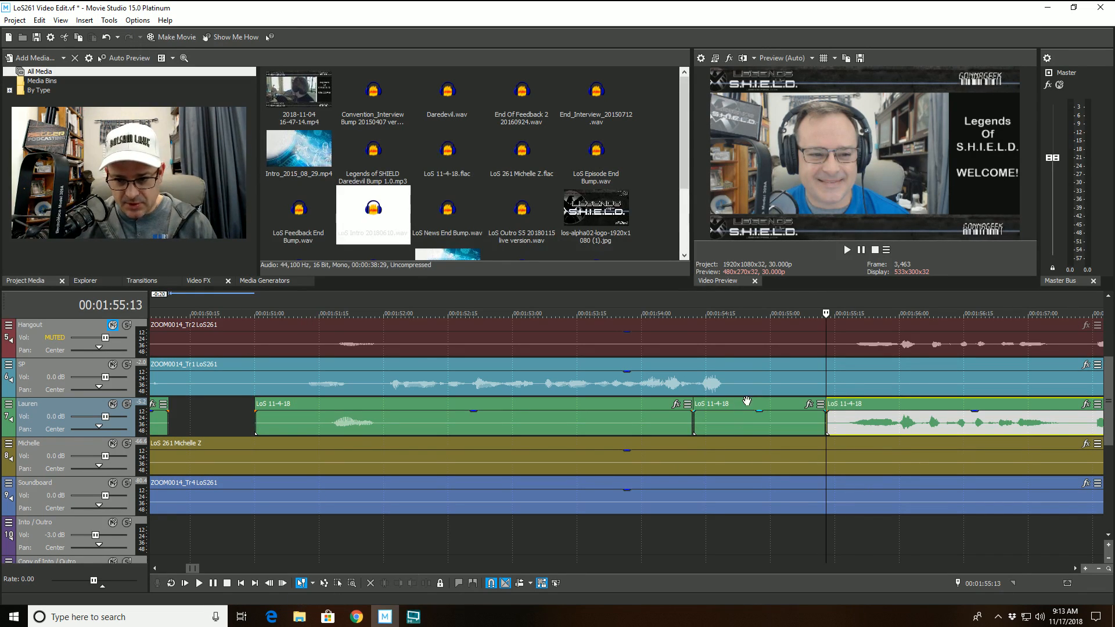
Silence the short LoS 11-4-18 clip between 00:01:54:12 and 00:01:55:13 by lowering its gain fully, and play back from 00:01:53:19
click(762, 417)
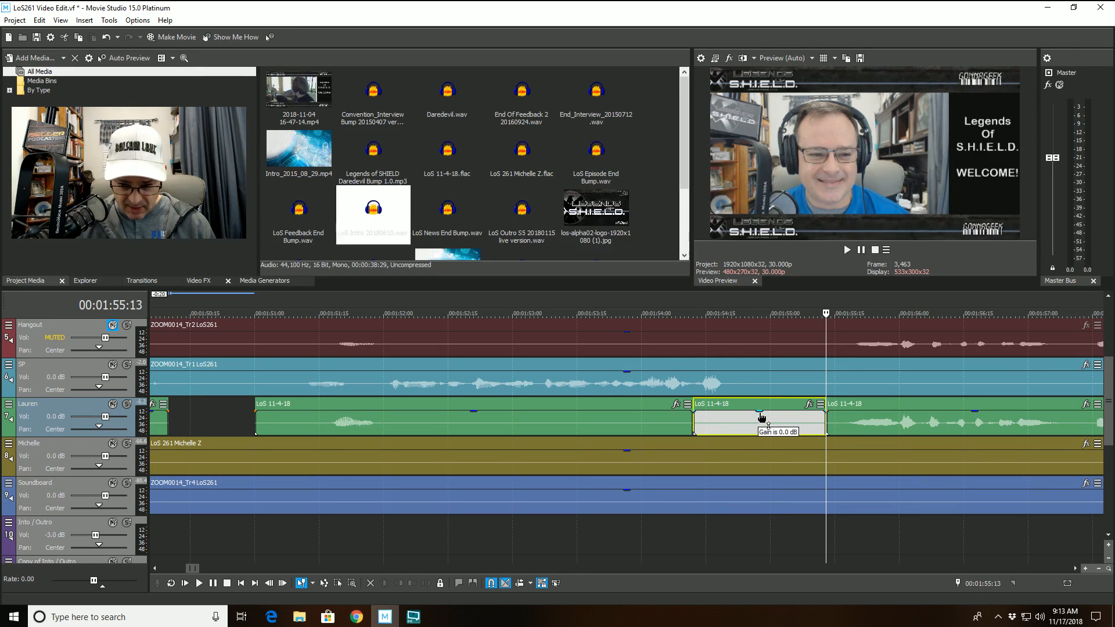
click(594, 388)
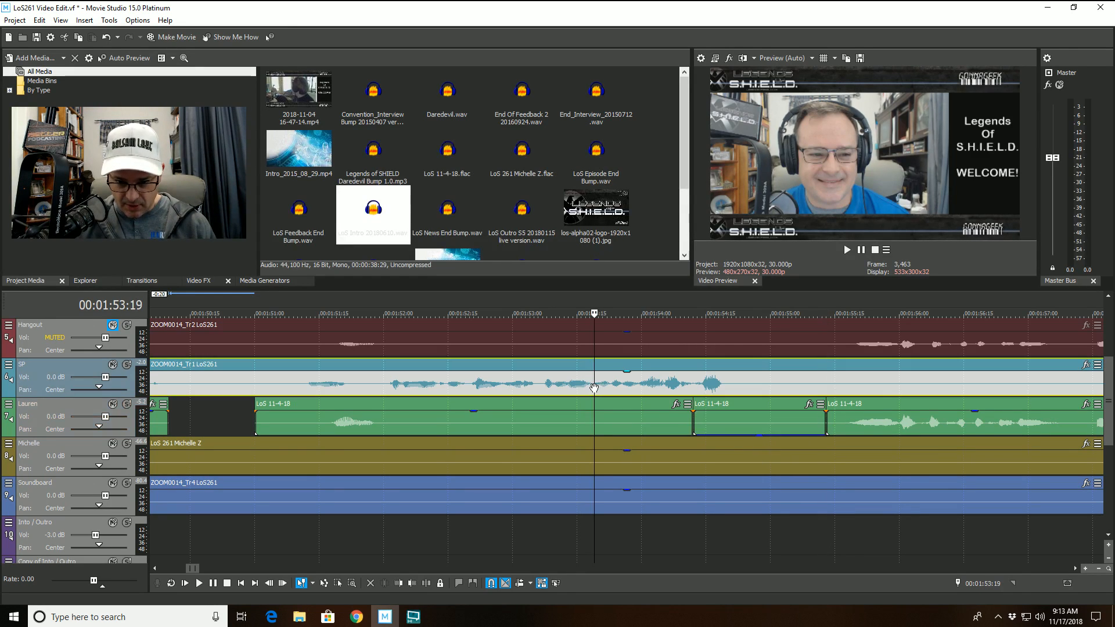
key(space)
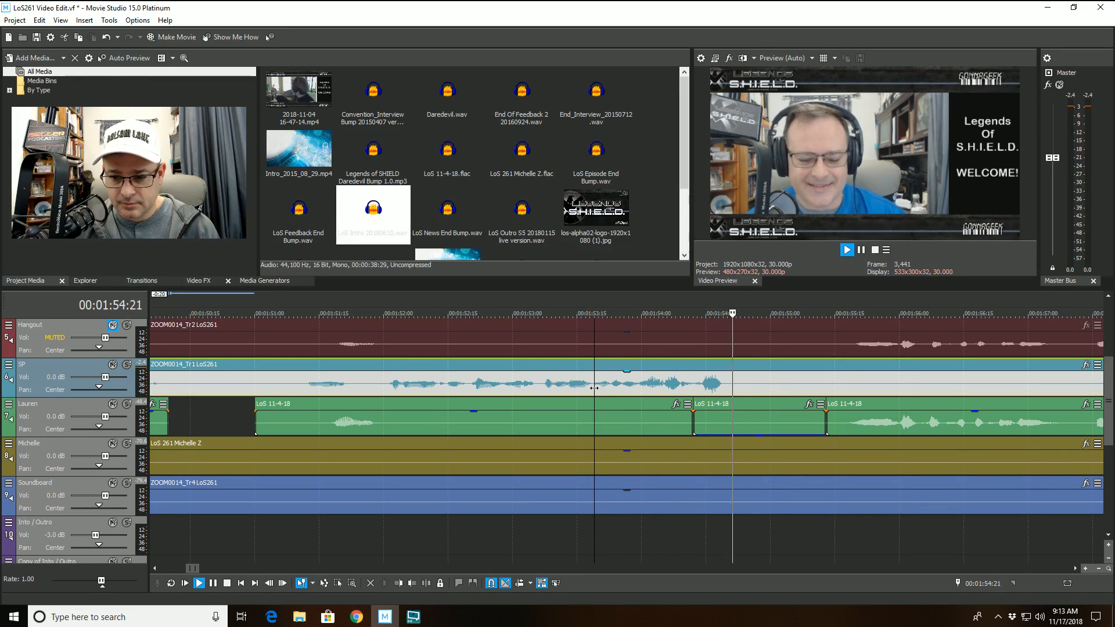
Listen through the episode to about 00:03:25, checking the waveforms of all tracks for overlapping speech and unwanted noises
scroll(594, 388, down, 1)
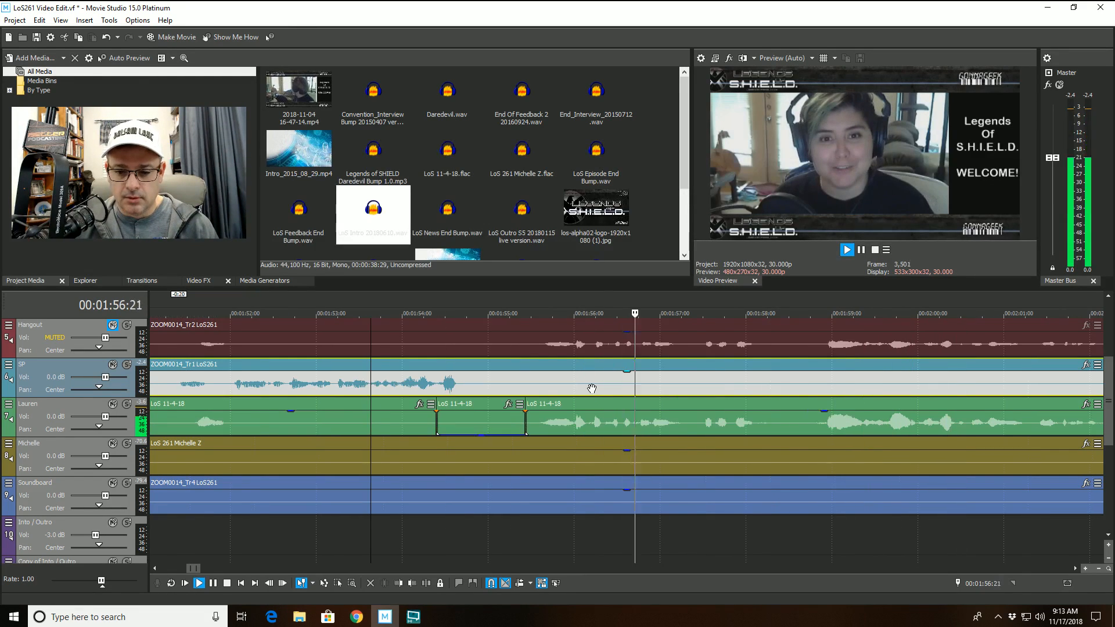
scroll(596, 388, down, 1)
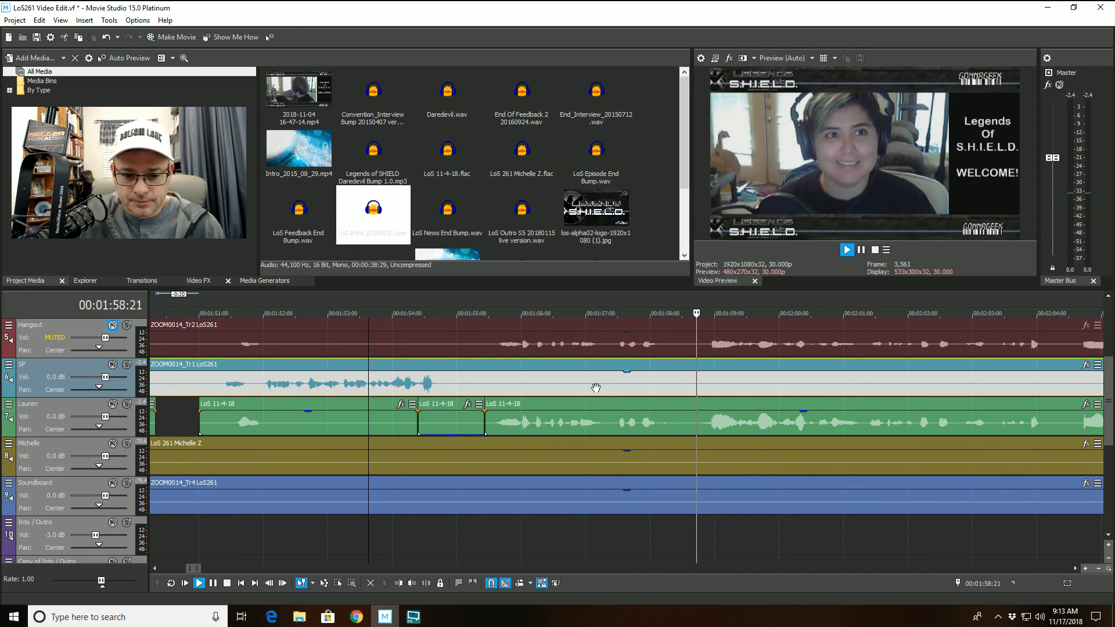
scroll(596, 390, down, 1)
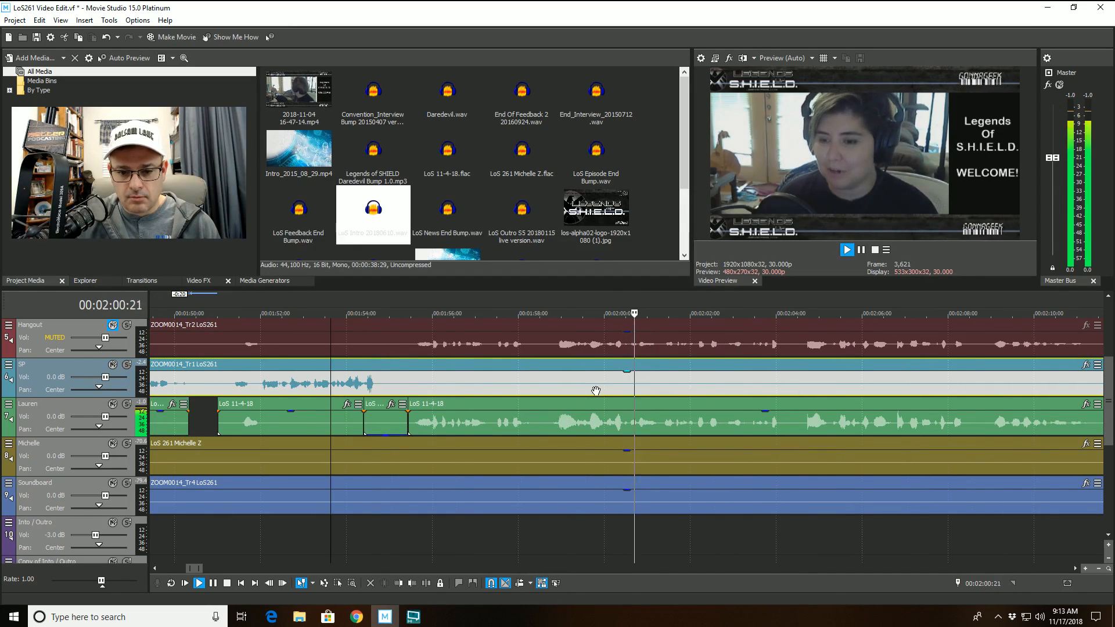
scroll(596, 390, down, 1)
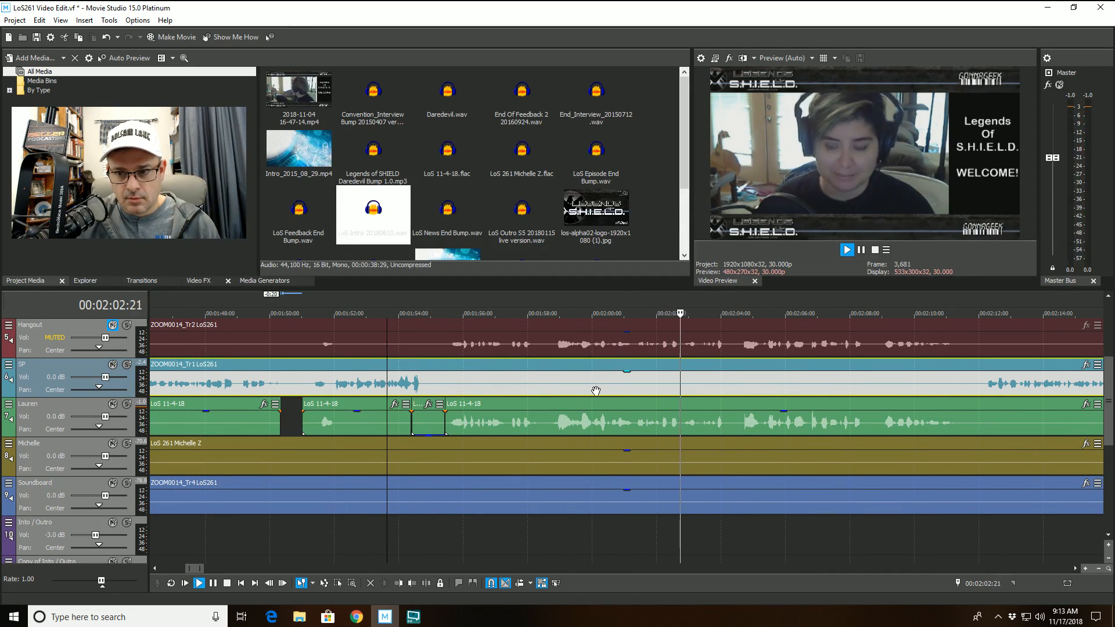
scroll(595, 390, down, 1)
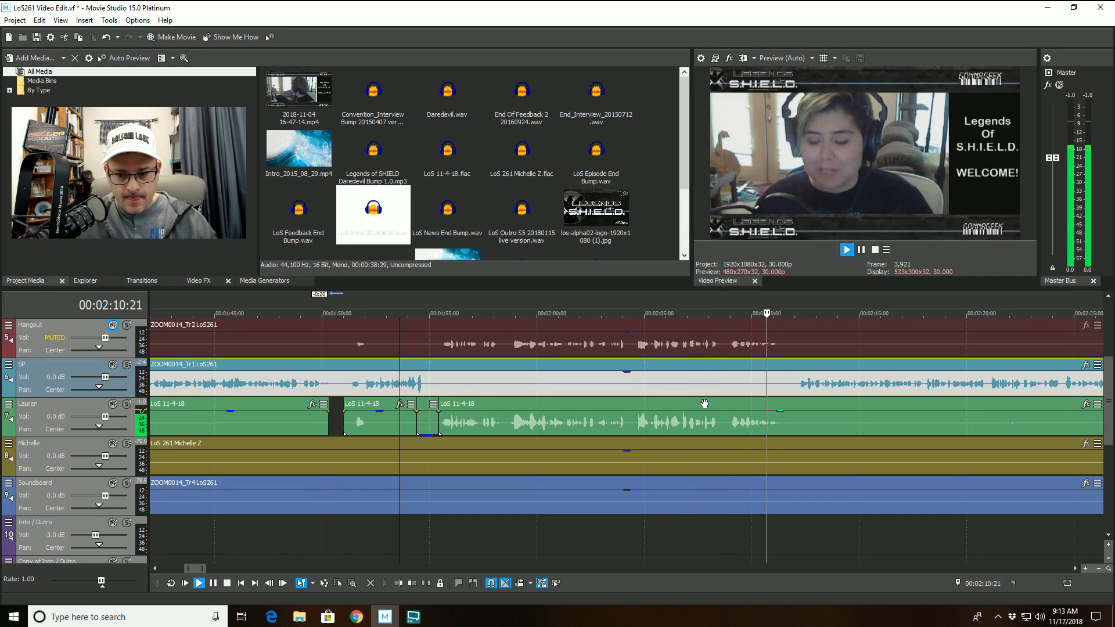
scroll(703, 399, up, 2)
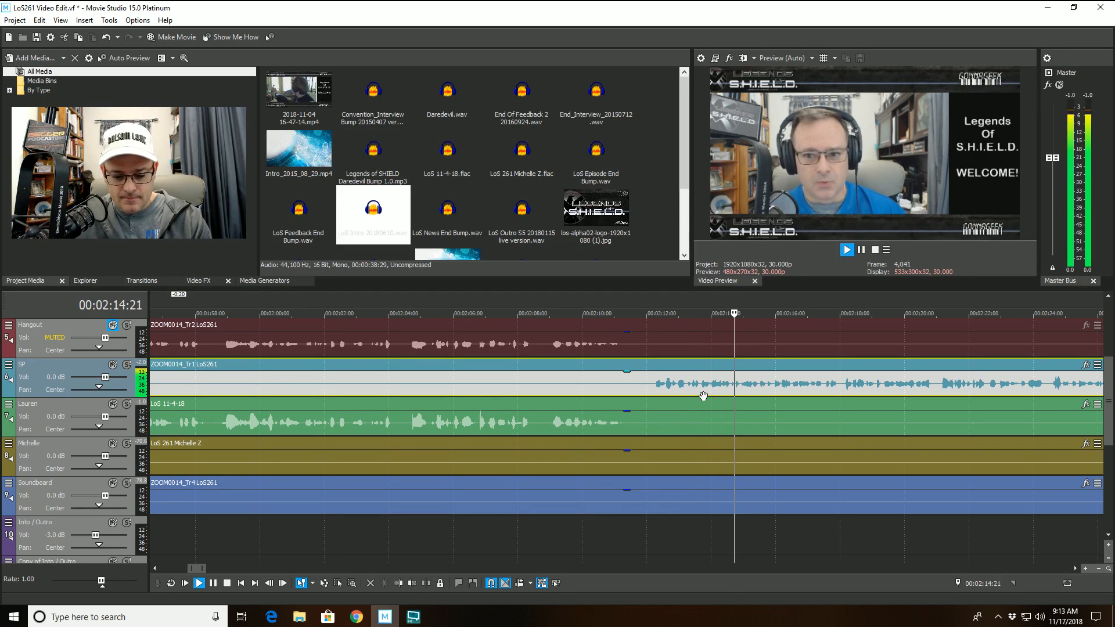
scroll(703, 397, up, 3)
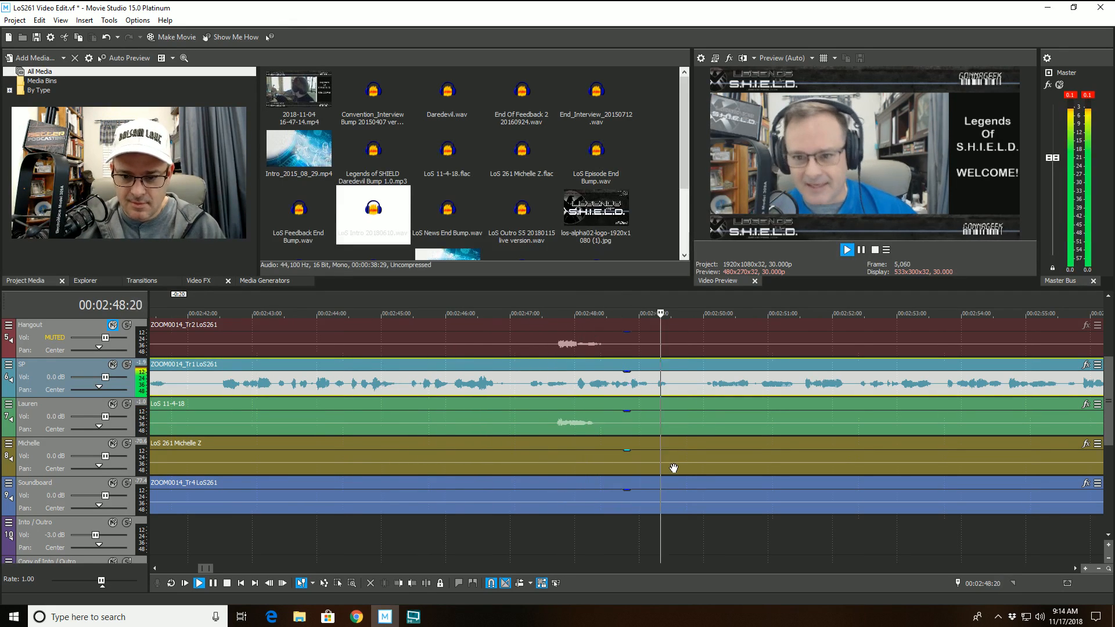
scroll(672, 469, down, 2)
scroll(672, 469, down, 2)
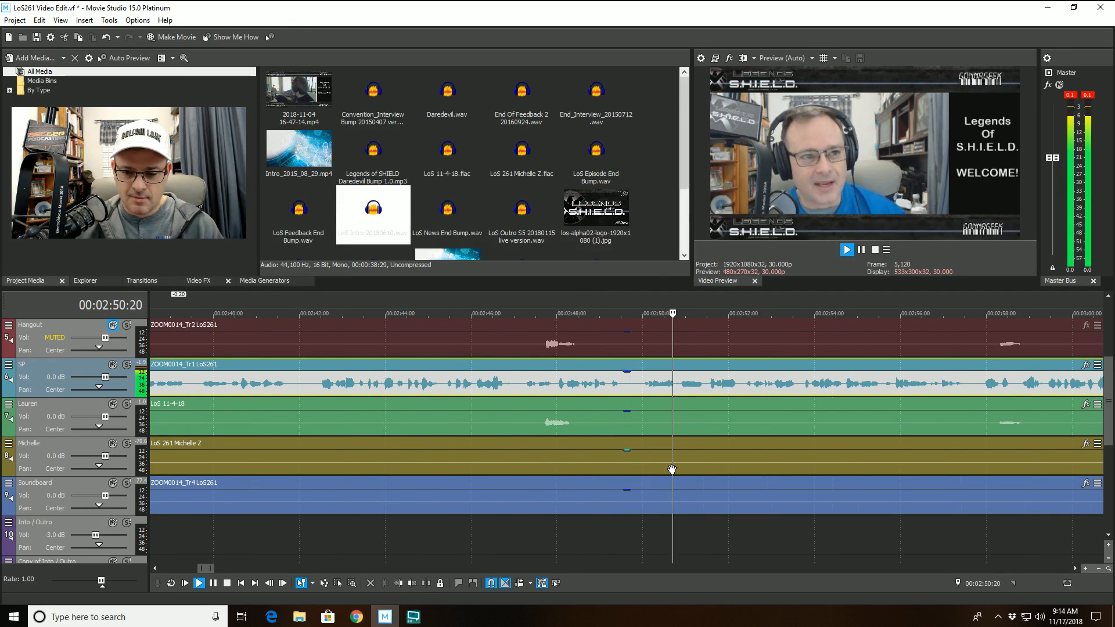
scroll(672, 470, down, 1)
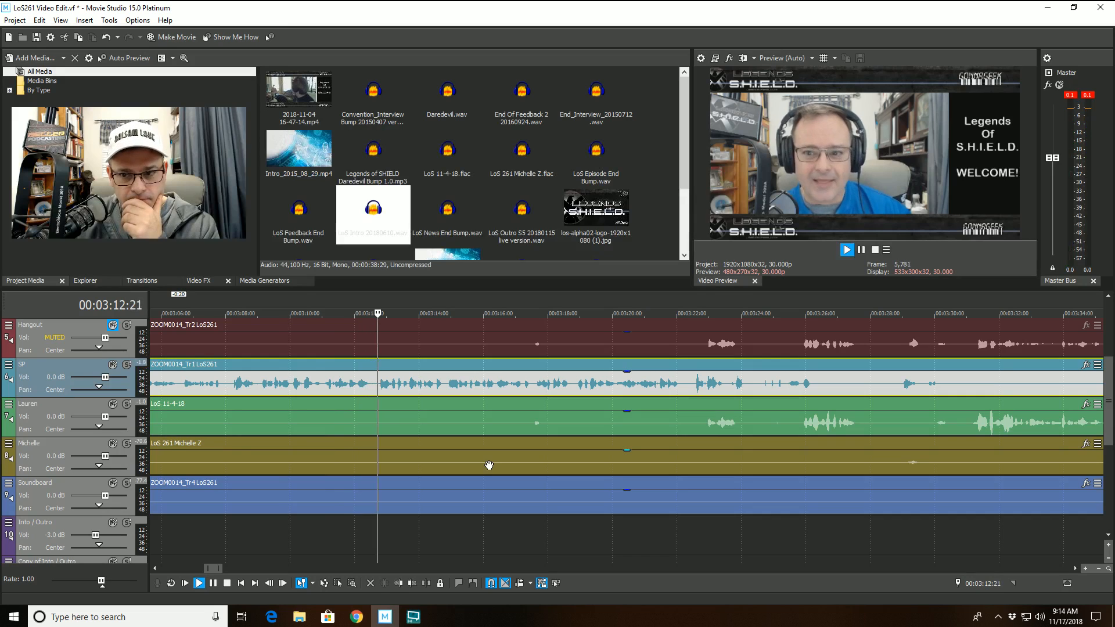
scroll(686, 458, down, 2)
scroll(686, 458, up, 2)
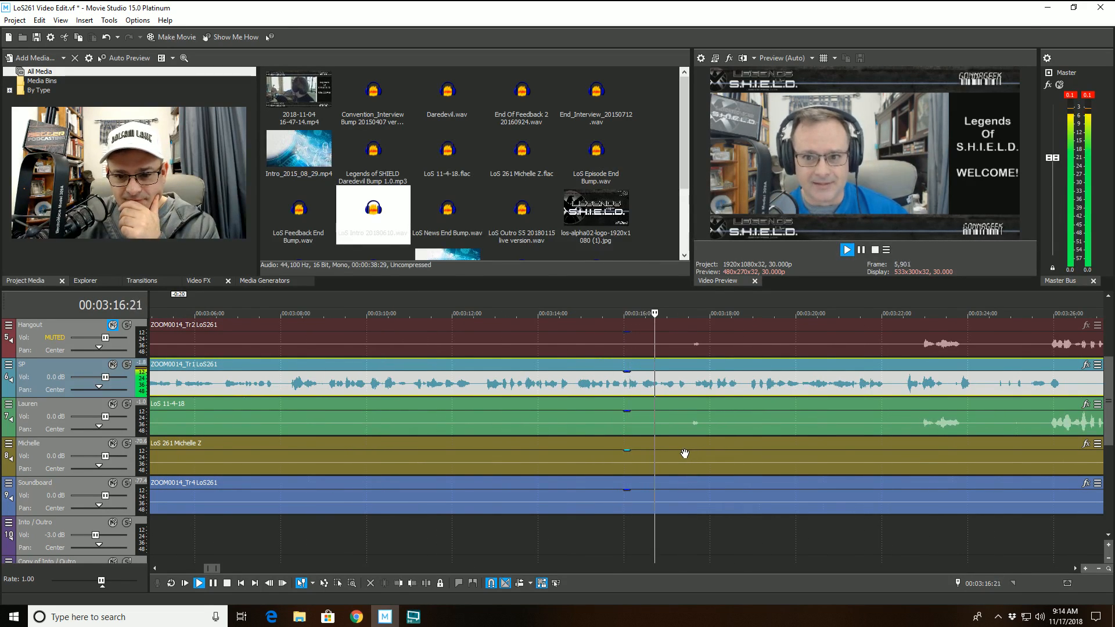
scroll(686, 455, down, 1)
scroll(685, 455, up, 1)
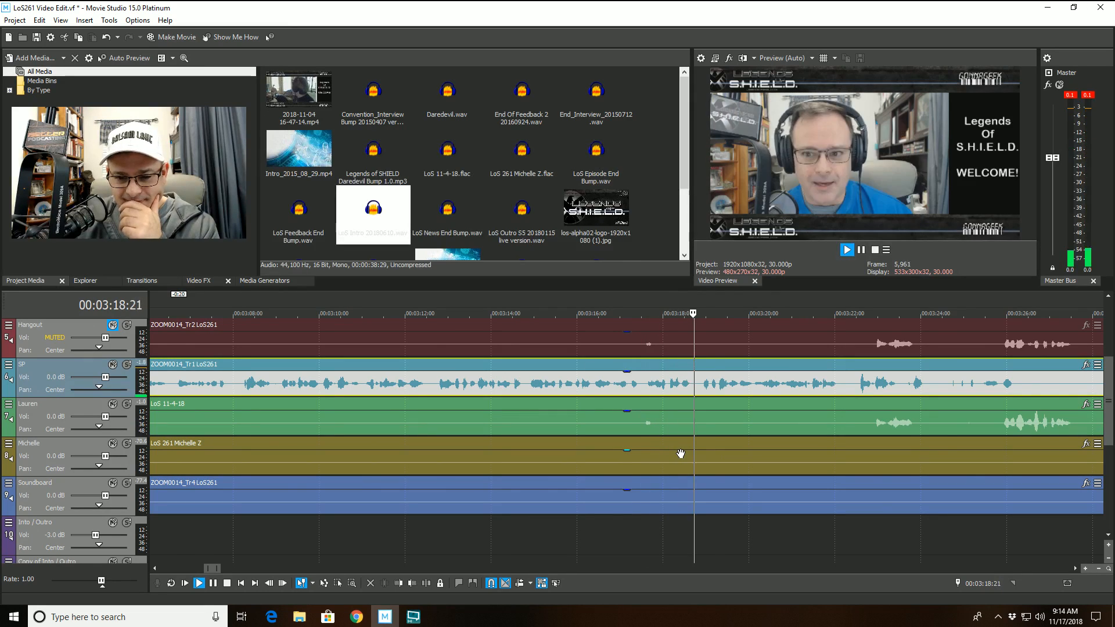
scroll(681, 455, up, 1)
scroll(681, 454, down, 1)
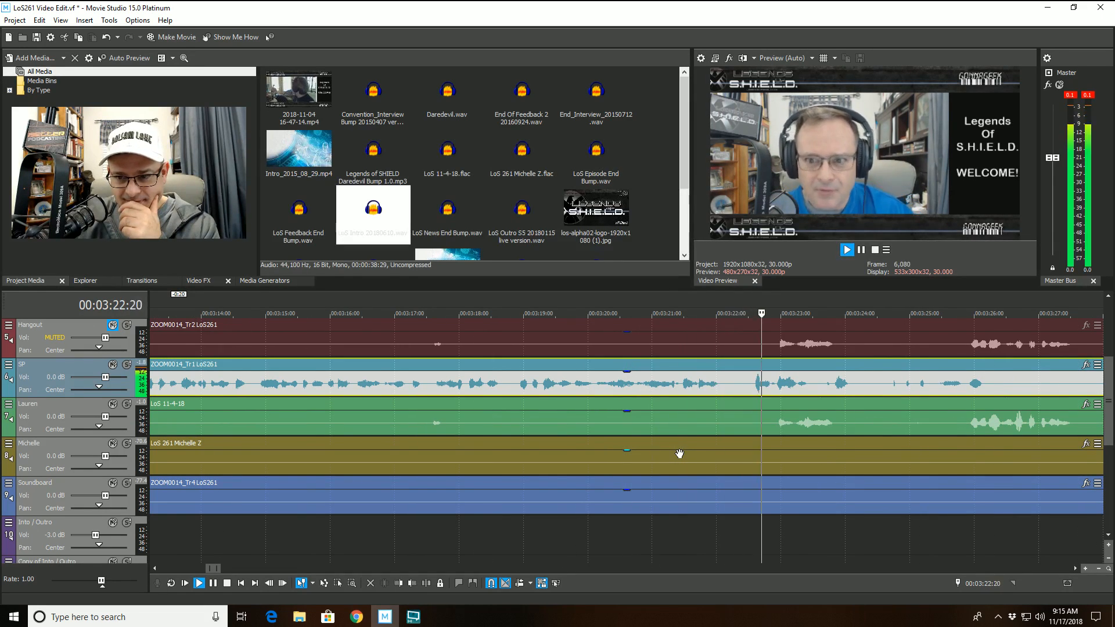
scroll(684, 446, down, 2)
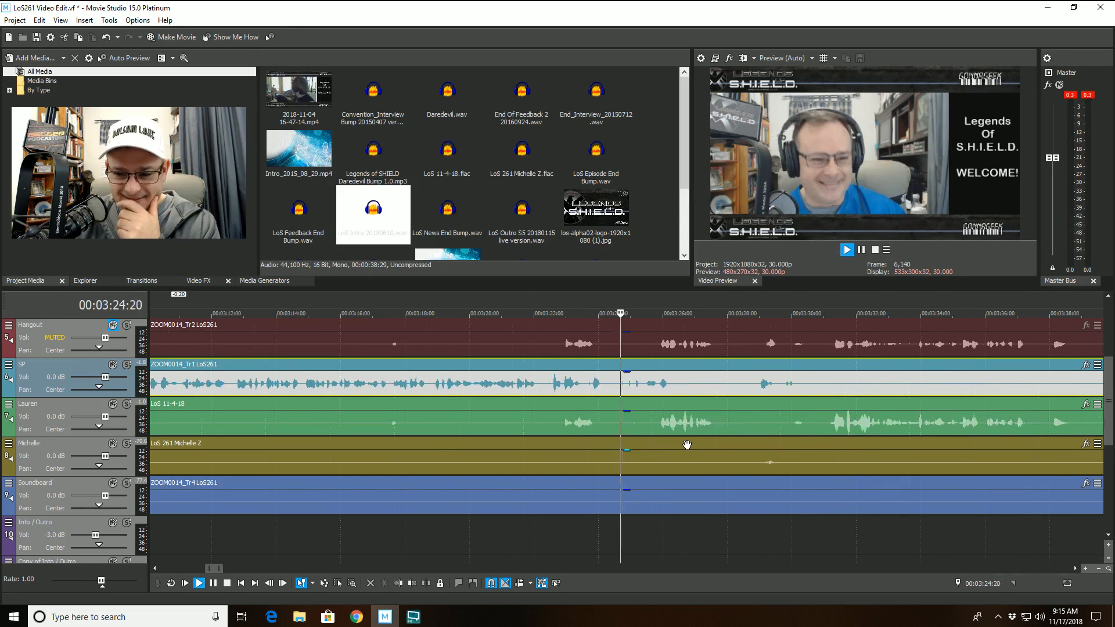
Split the ZOOM0014_Tr1 LoS261 clip at 00:03:25:26 and trim the second part's start to 00:03:26:07
click(652, 368)
key(space)
scroll(643, 394, up, 2)
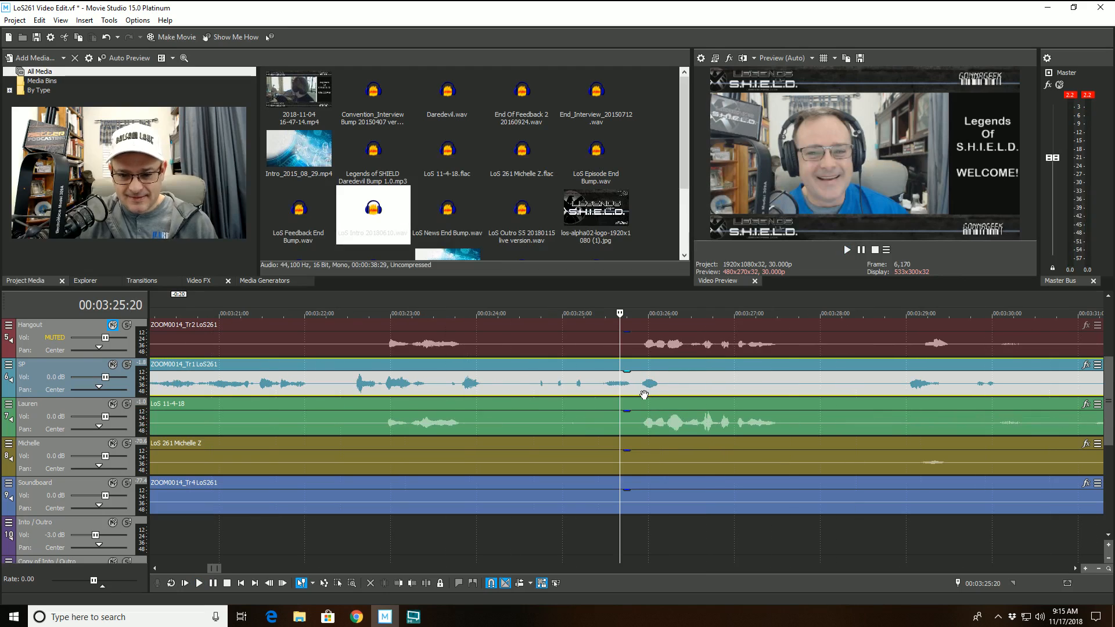
key(space)
click(431, 584)
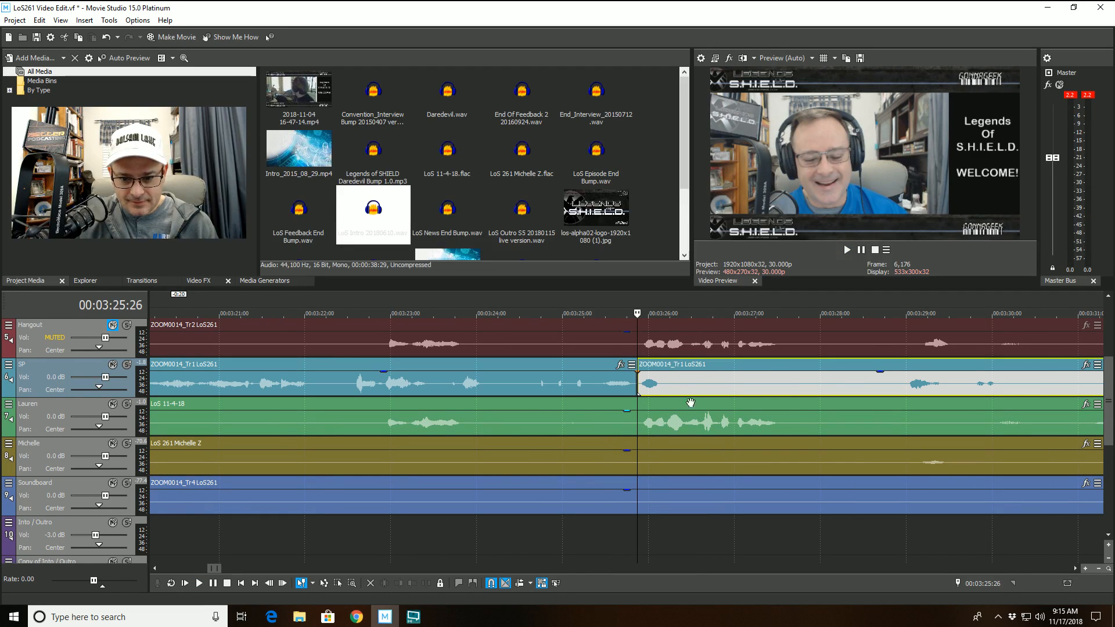
click(669, 386)
click(398, 583)
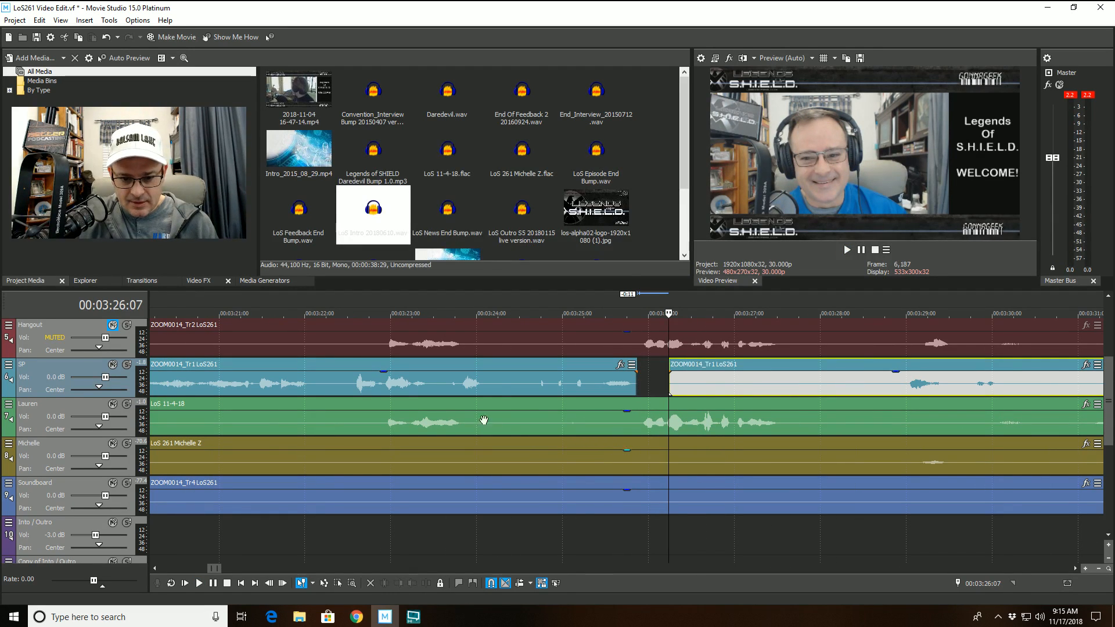
Play back from about 00:03:24 across the new gap in ZOOM0014_Tr1 LoS261 and listen on to about 00:03:36
click(502, 384)
key(space)
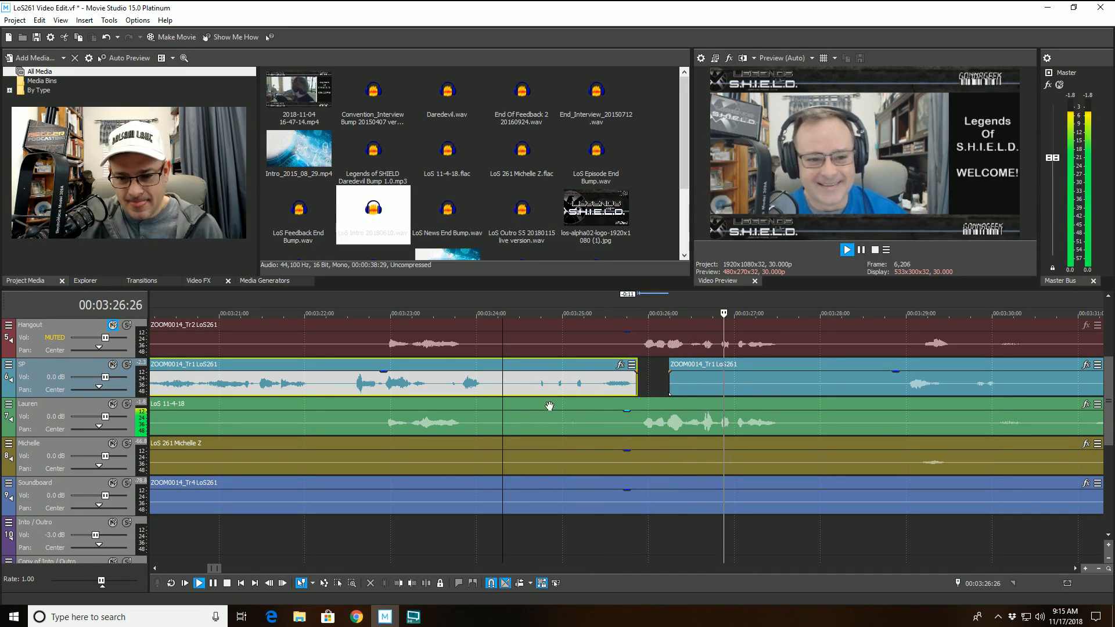
scroll(556, 406, down, 2)
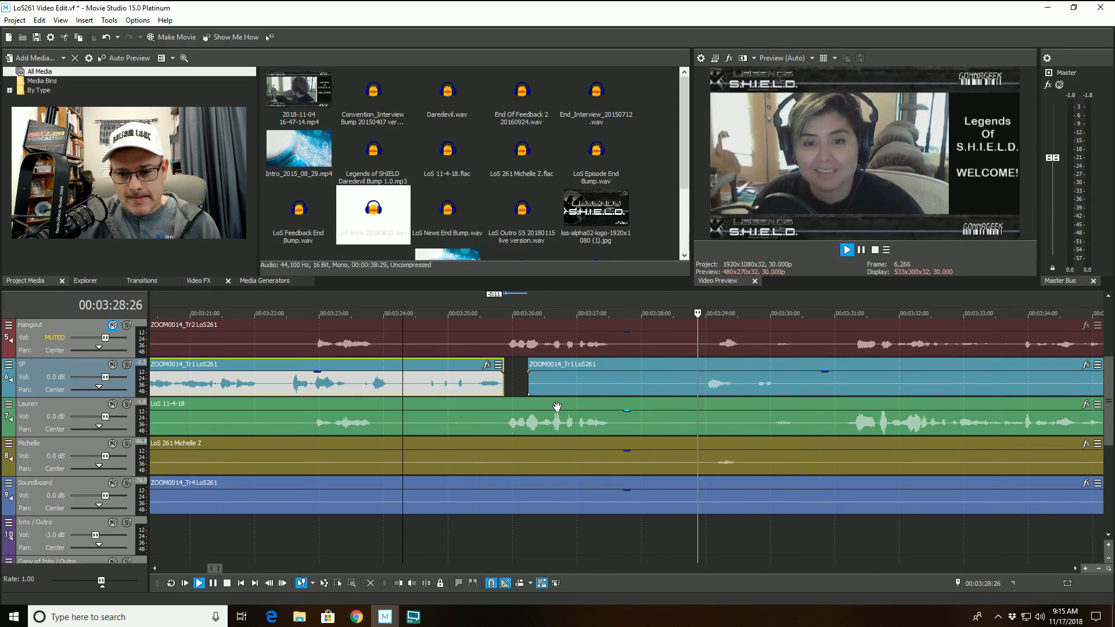
scroll(563, 405, down, 1)
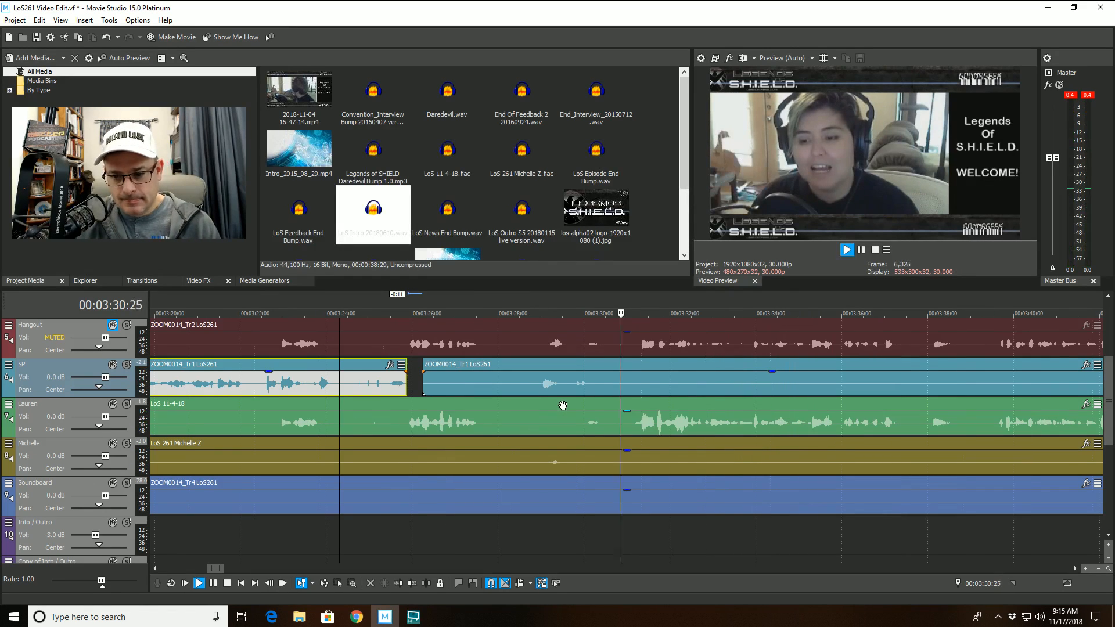
scroll(562, 405, down, 1)
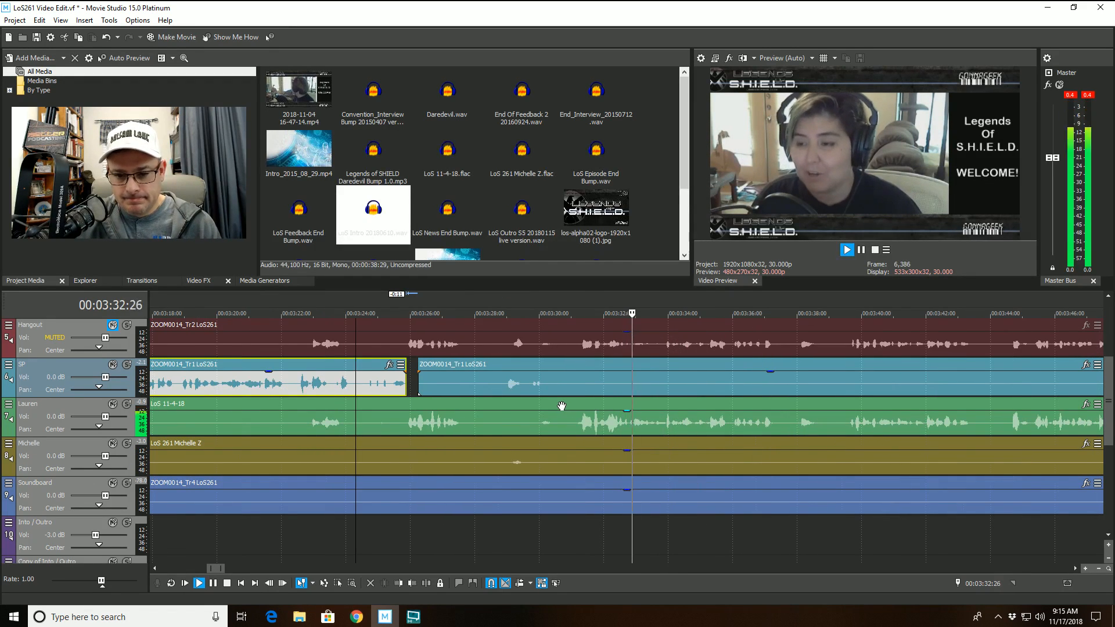
scroll(561, 406, down, 1)
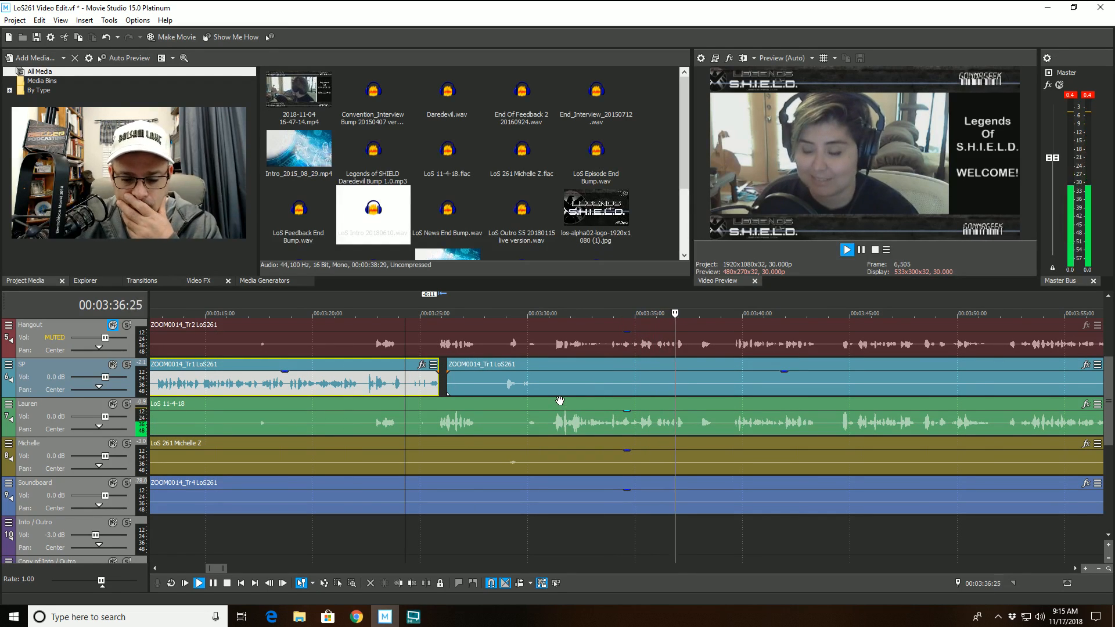
Split the LoS 11-4-18 clip at 00:03:37:20, trim the second part's start to 00:03:38:24, and stop playback
click(693, 423)
click(427, 583)
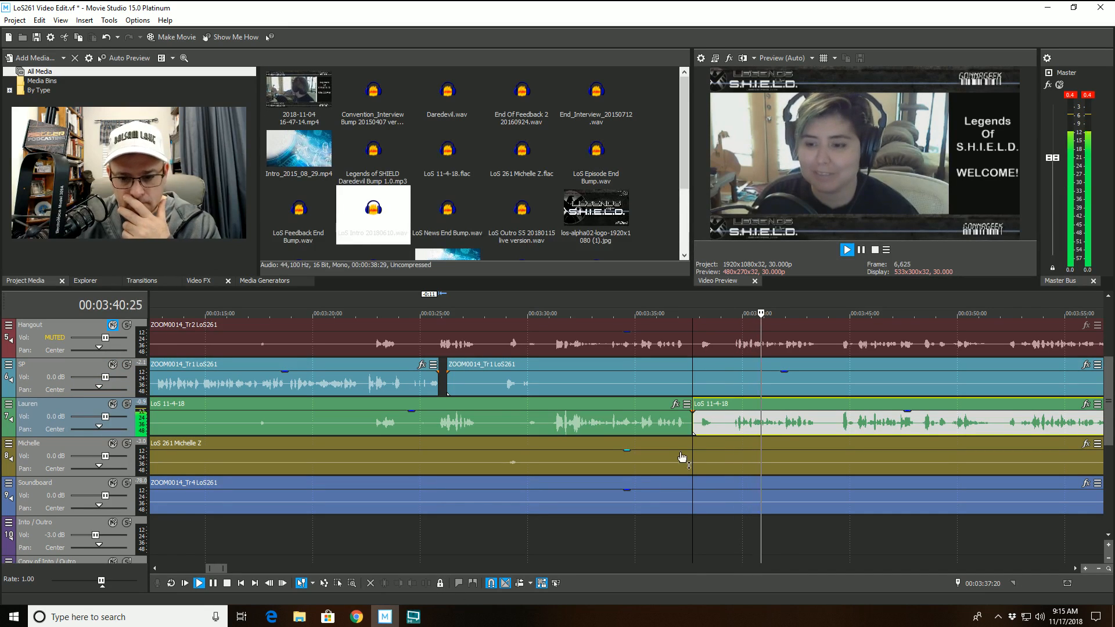
click(717, 424)
click(399, 584)
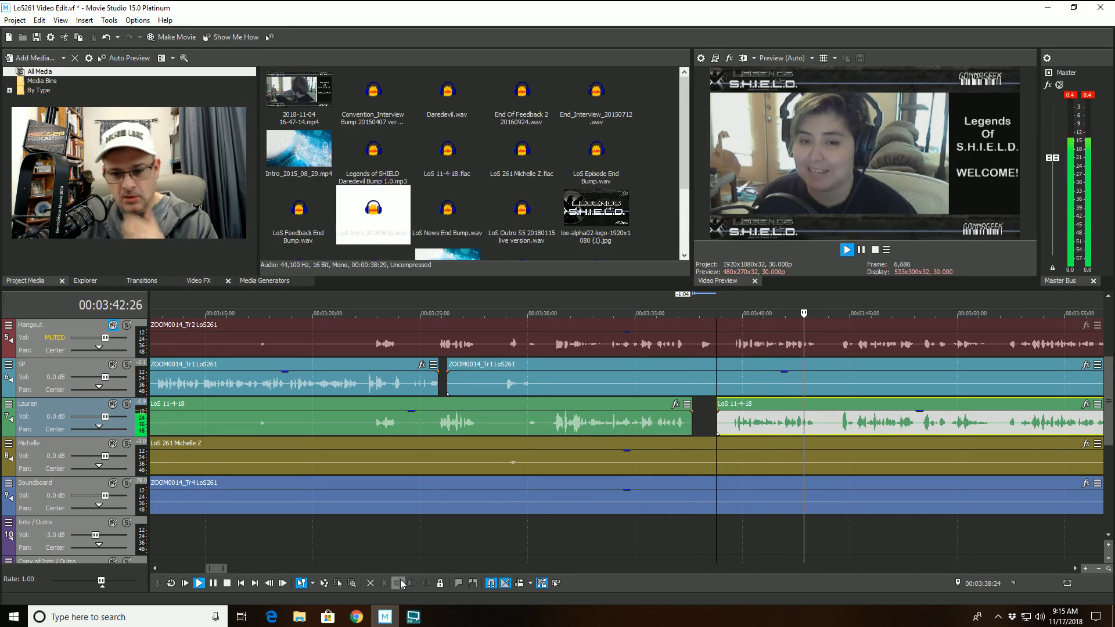
key(space)
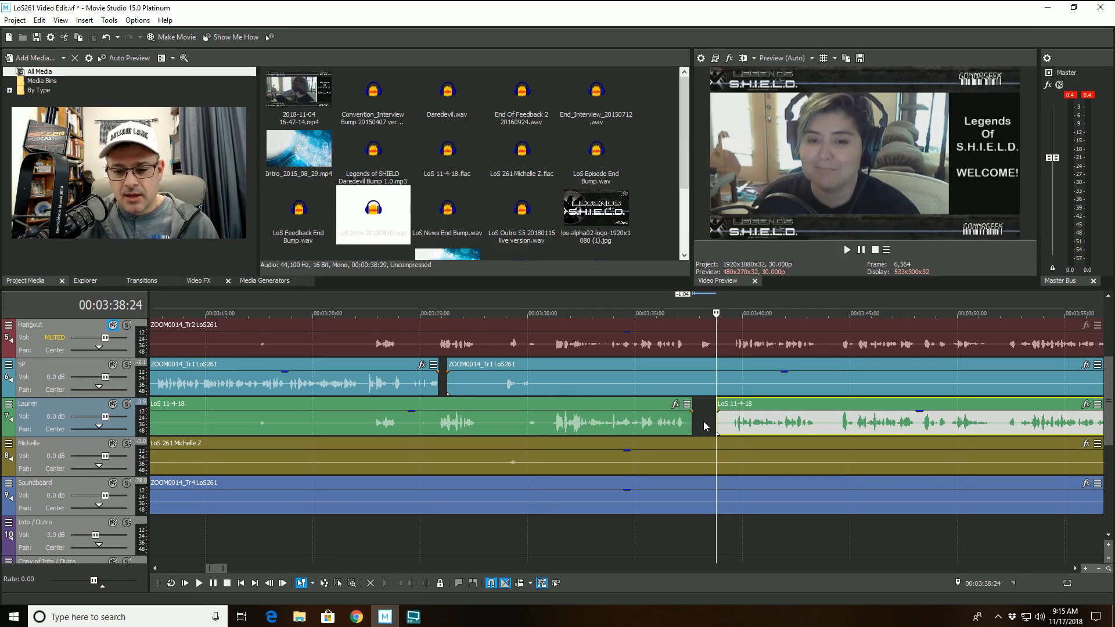
Place the cursor at 00:03:38:18 in the LoS 11-4-18 gap and select all events after it on all tracks
click(766, 535)
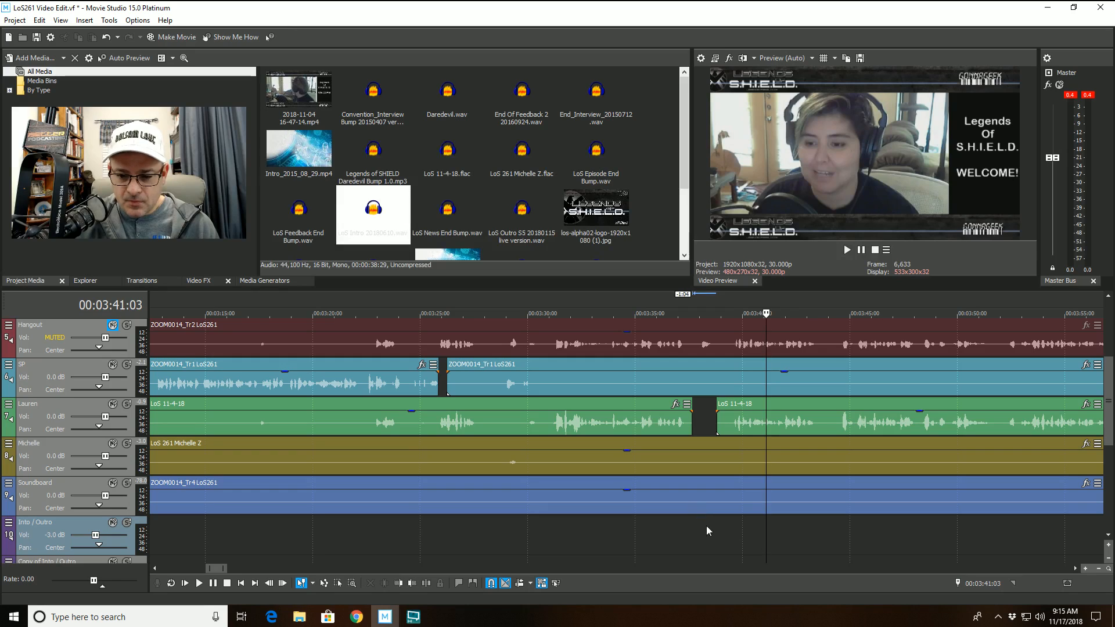
click(714, 542)
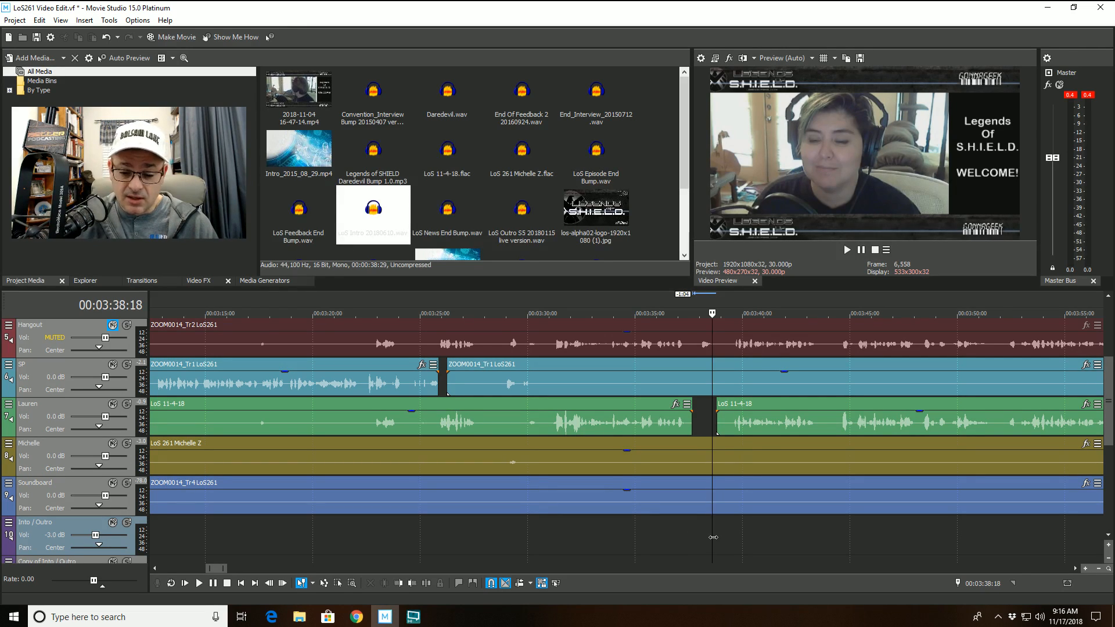
right_click(713, 537)
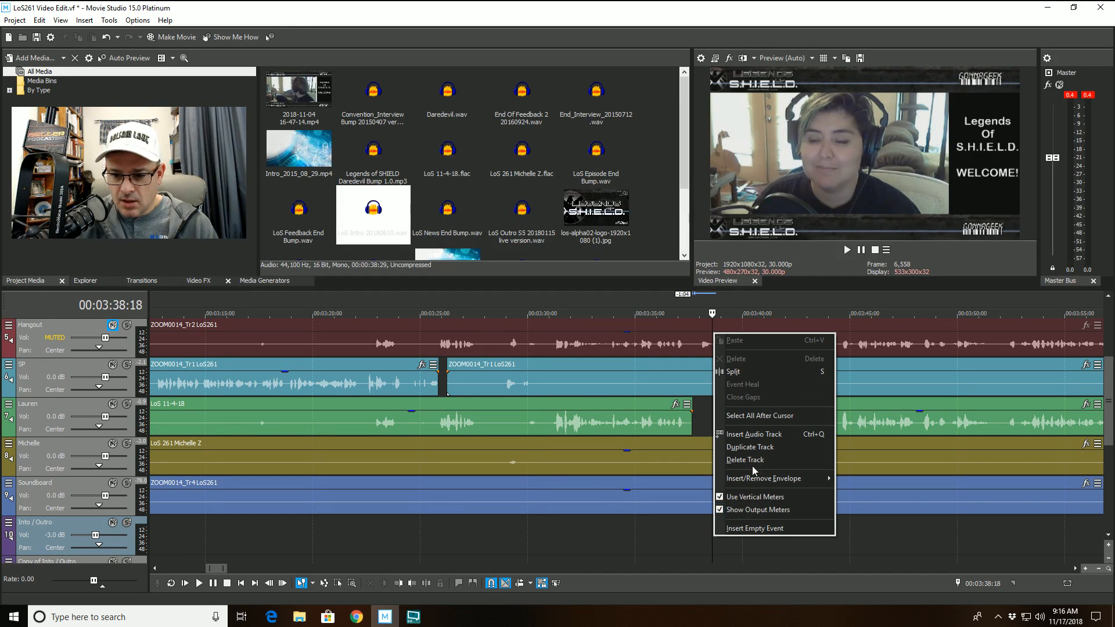
click(773, 416)
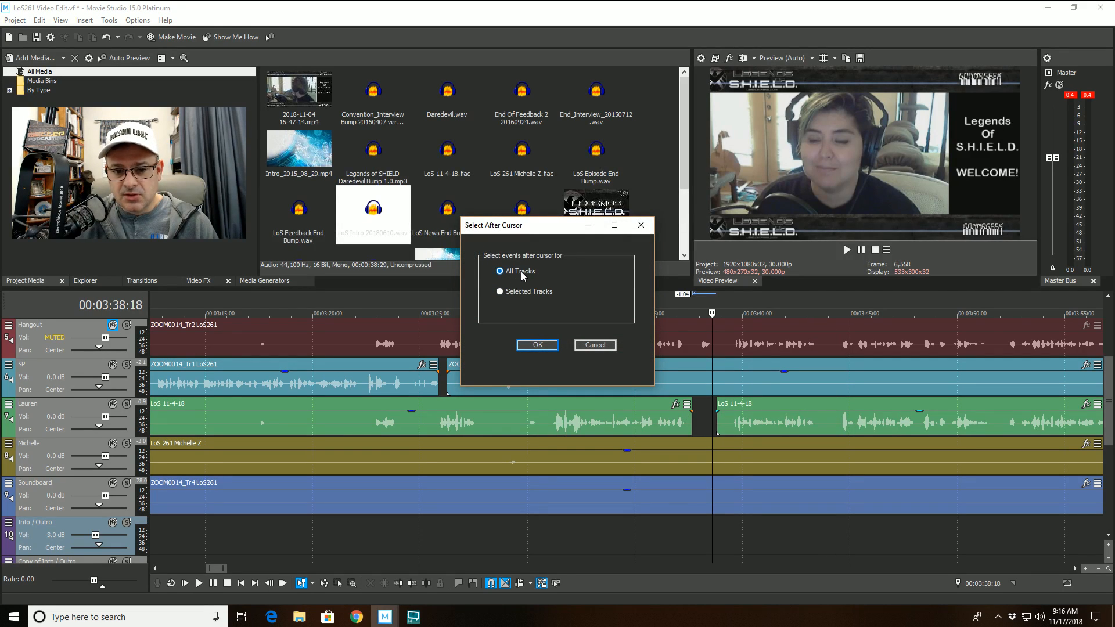
click(538, 345)
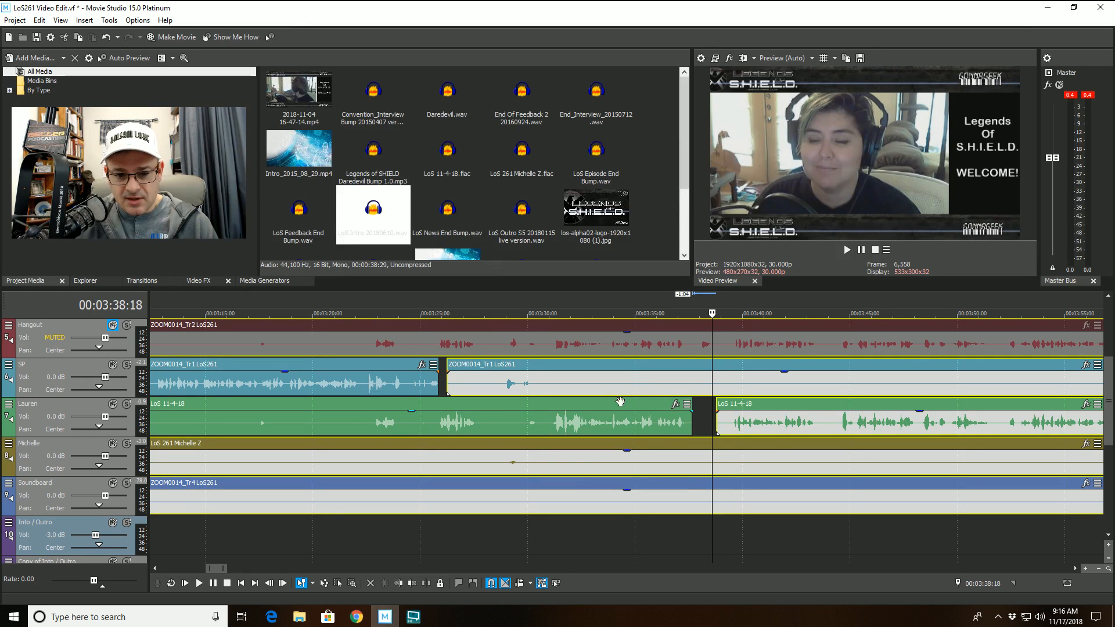
scroll(668, 472, down, 8)
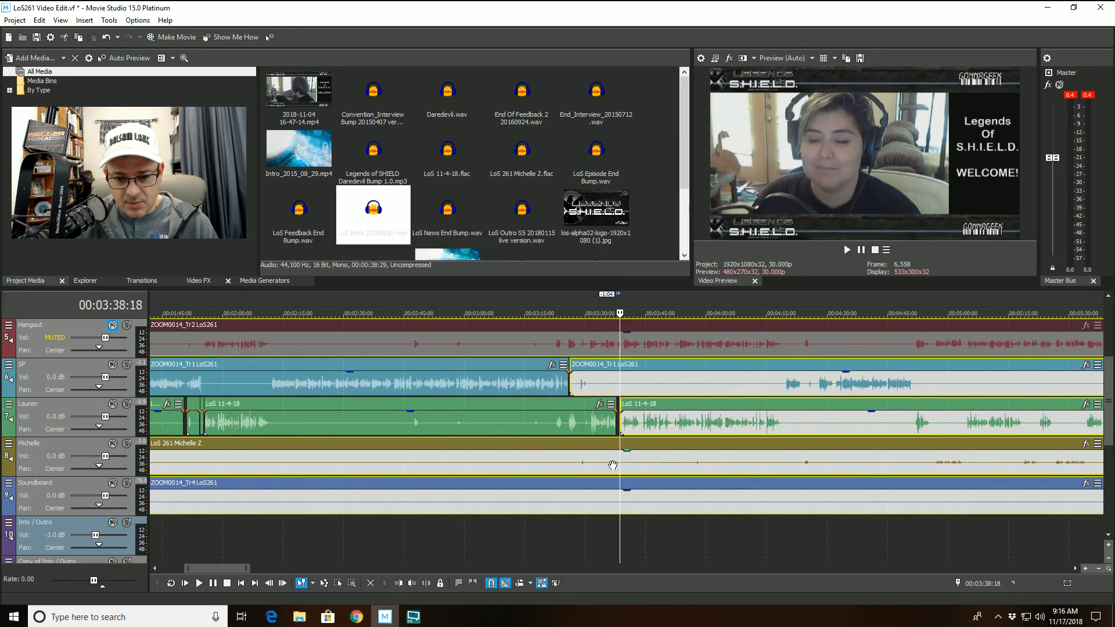
scroll(410, 453, down, 3)
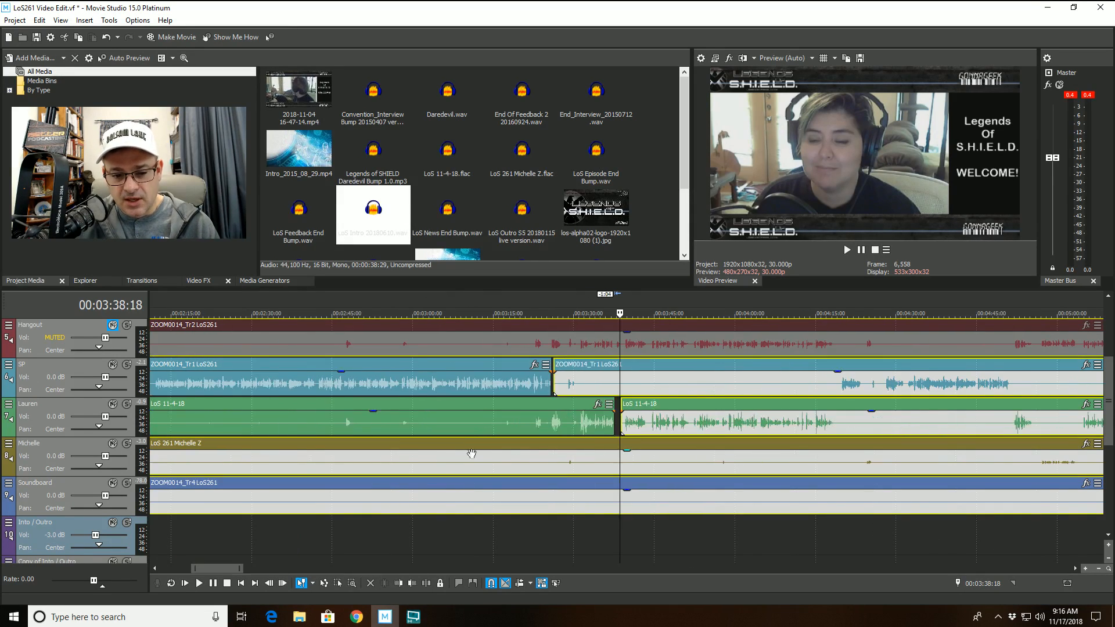
scroll(565, 470, up, 8)
scroll(565, 469, up, 3)
scroll(563, 471, down, 3)
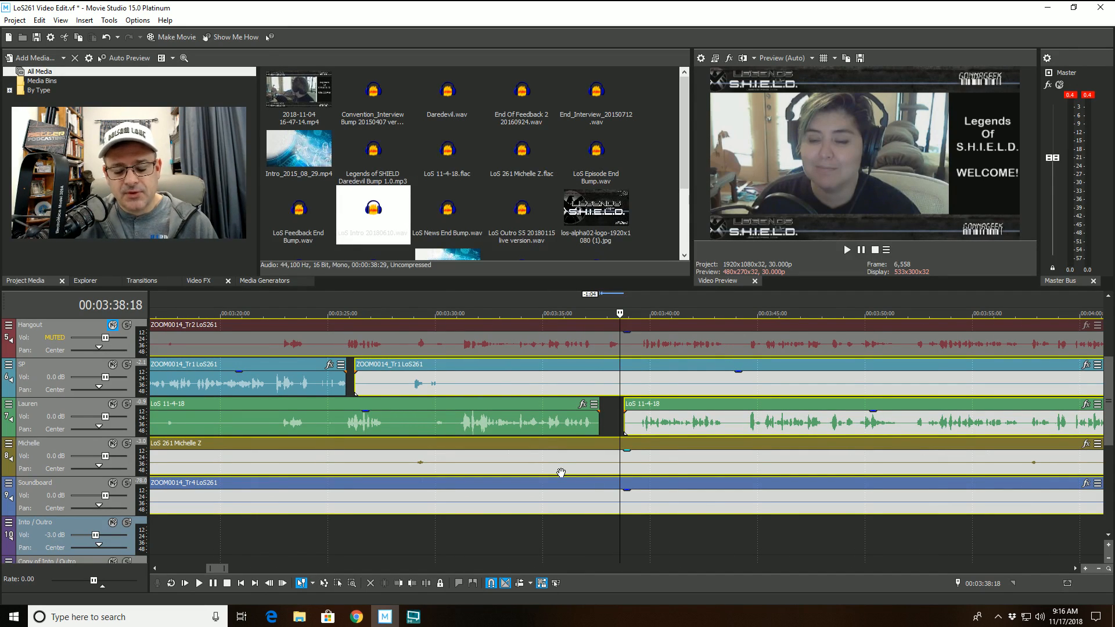
Clear the multi-track selection and play back from about 00:03:33 across the LoS 11-4-18 gap, listening on to about 00:03:50
click(600, 535)
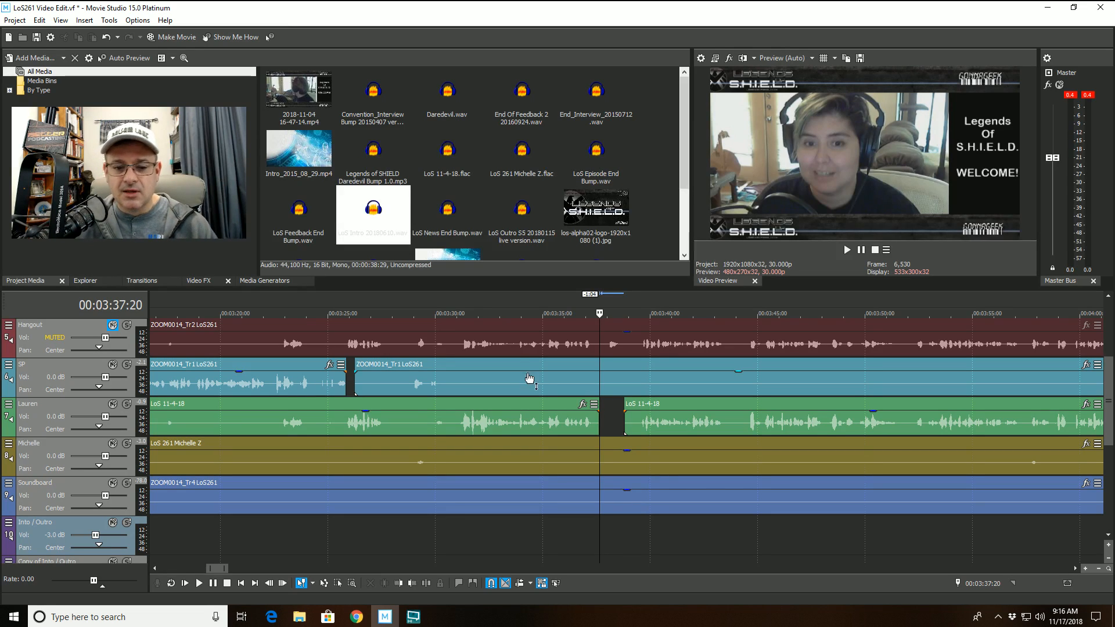
click(514, 331)
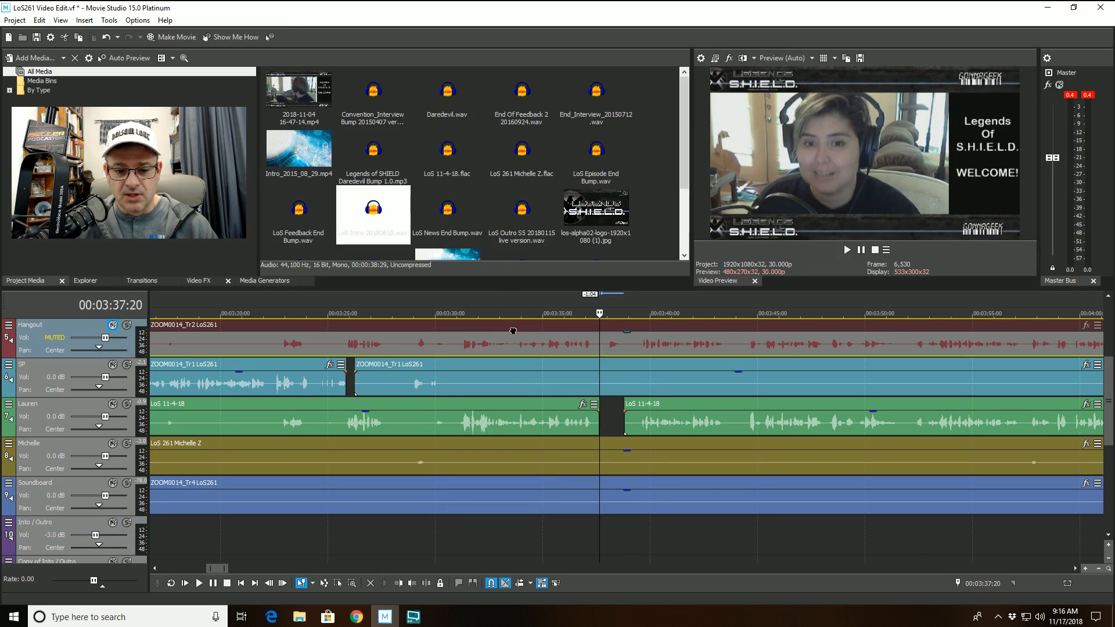
key(space)
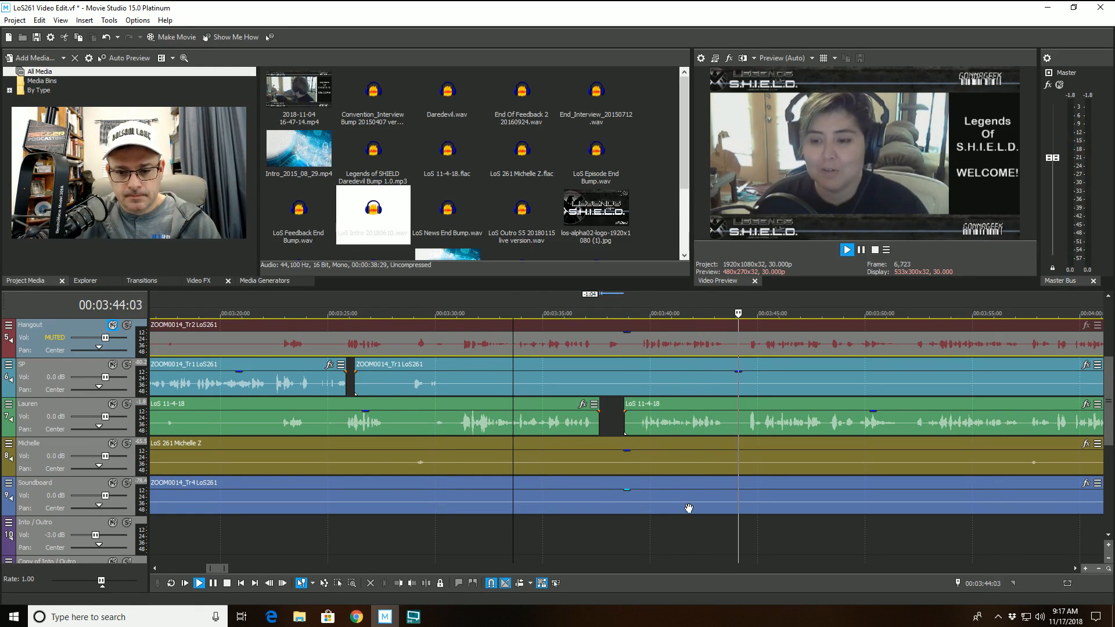
scroll(689, 508, down, 3)
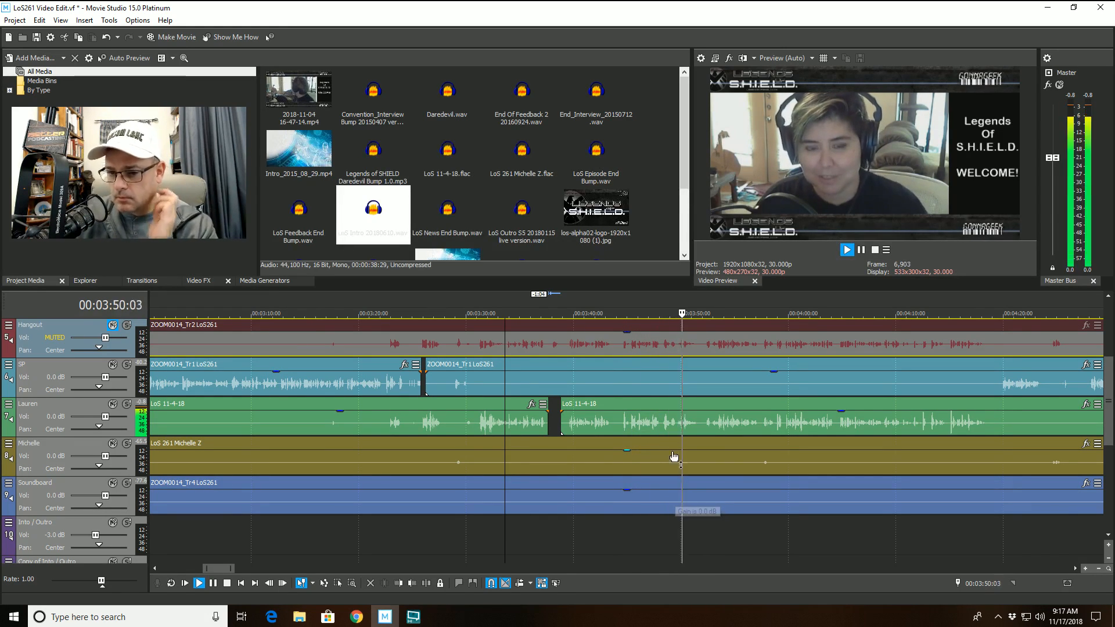
Split the LoS 11-4-18 clip at about 00:03:49:04 and trim the second part's start to 00:03:49:15
click(662, 427)
scroll(644, 438, up, 6)
key(space)
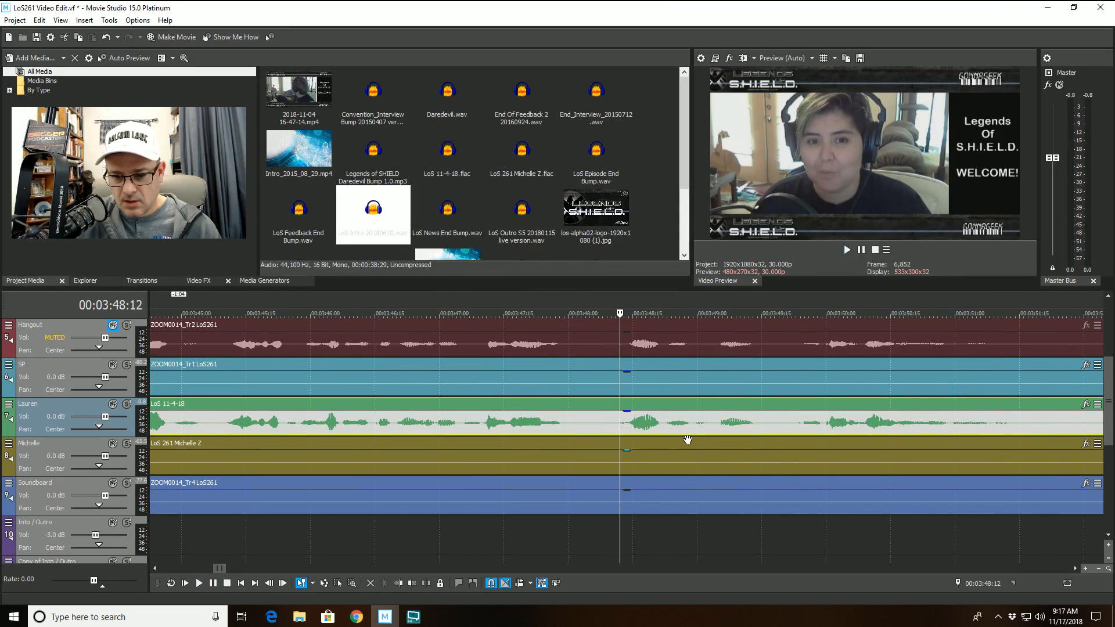
click(694, 430)
click(713, 436)
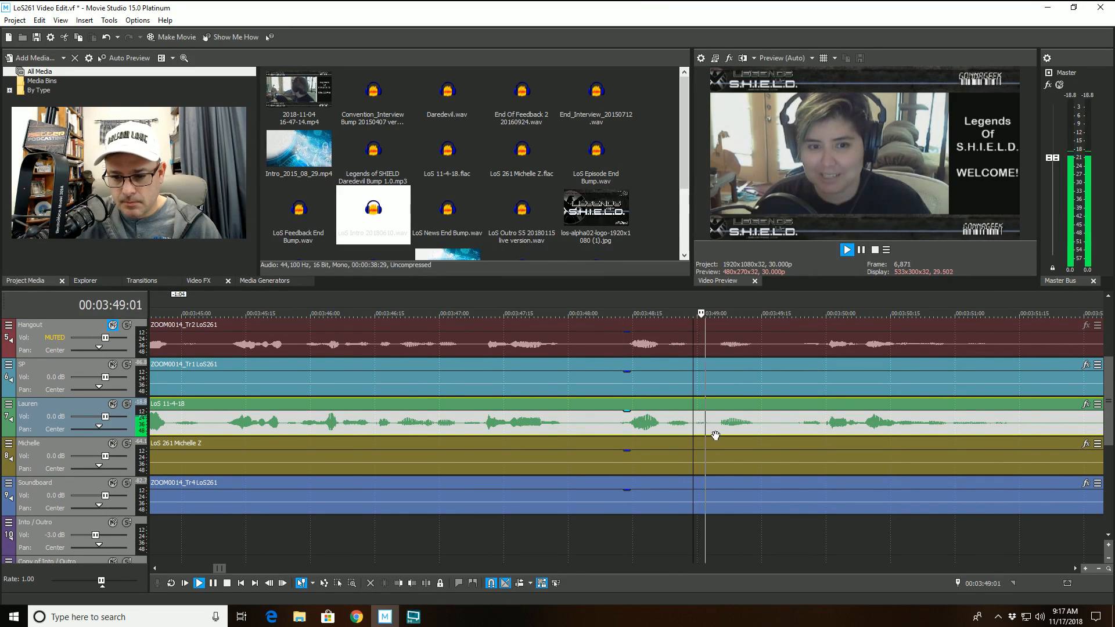
click(426, 583)
click(762, 419)
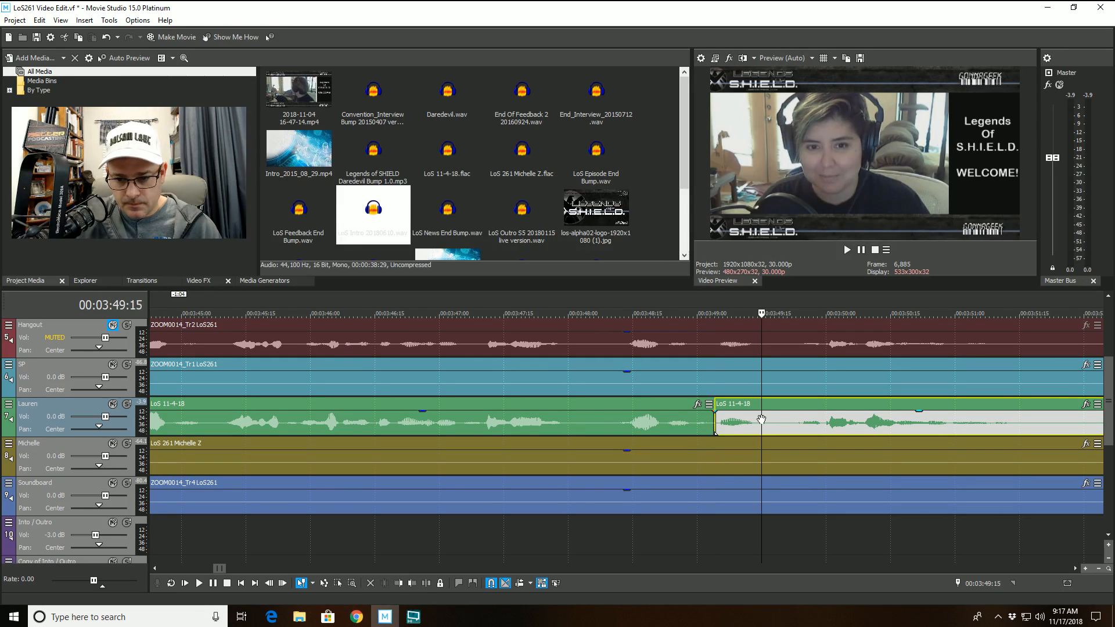
click(413, 583)
Play back from 00:03:47:09 across the new LoS 11-4-18 gap and trim the following clip's start to 00:03:49:20
click(477, 428)
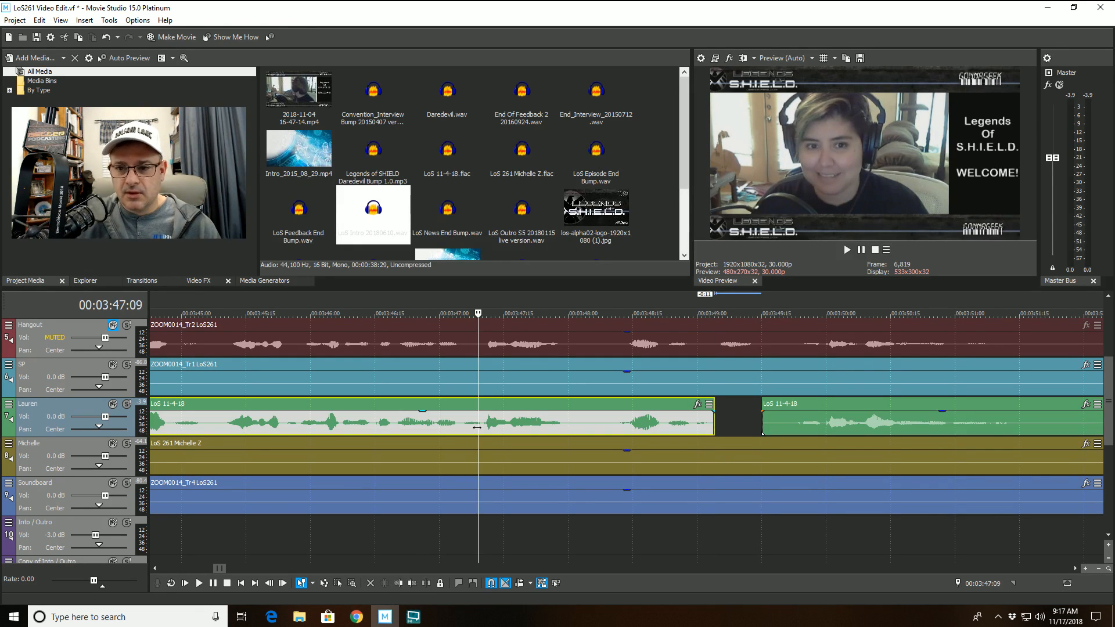
key(space)
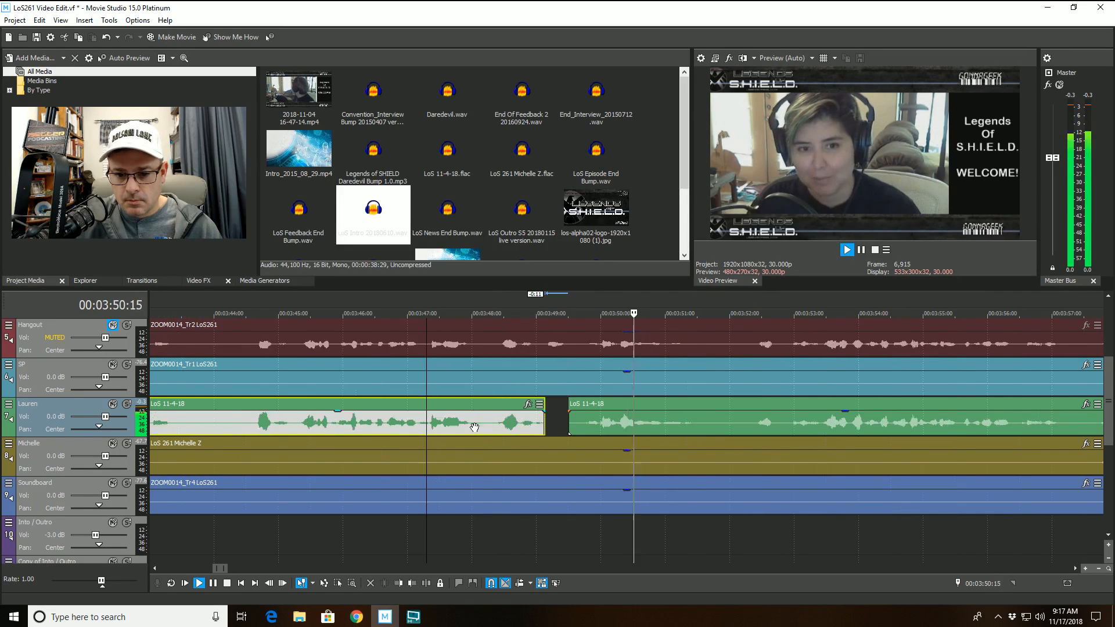
key(space)
click(479, 400)
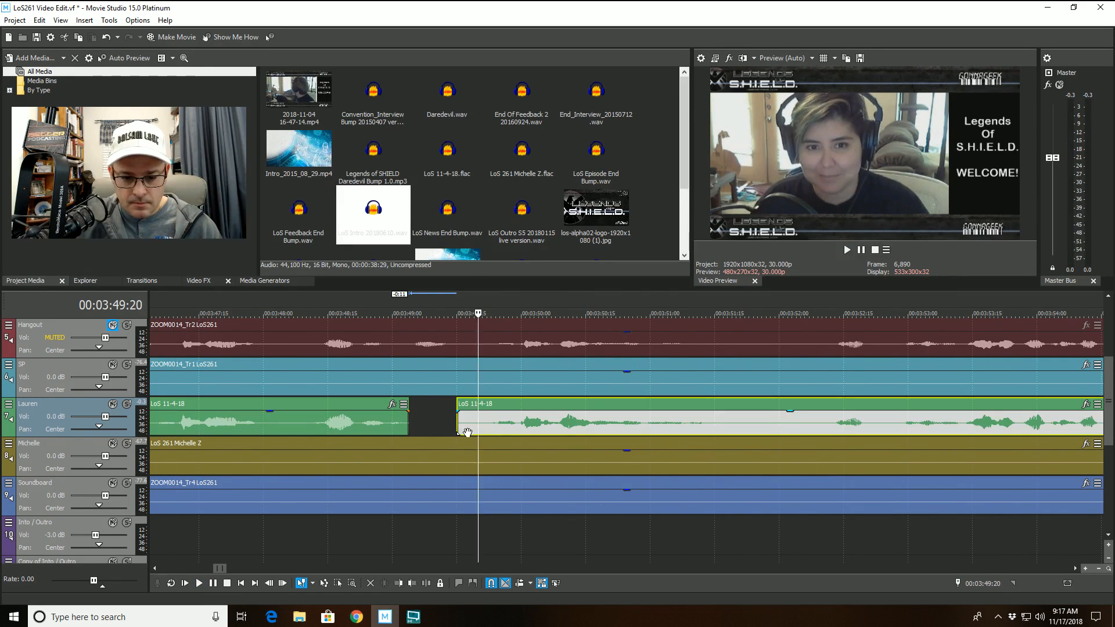
click(398, 583)
Play back from 00:03:48:08 across the widened LoS 11-4-18 gap and listen on to about 00:04:05
click(296, 407)
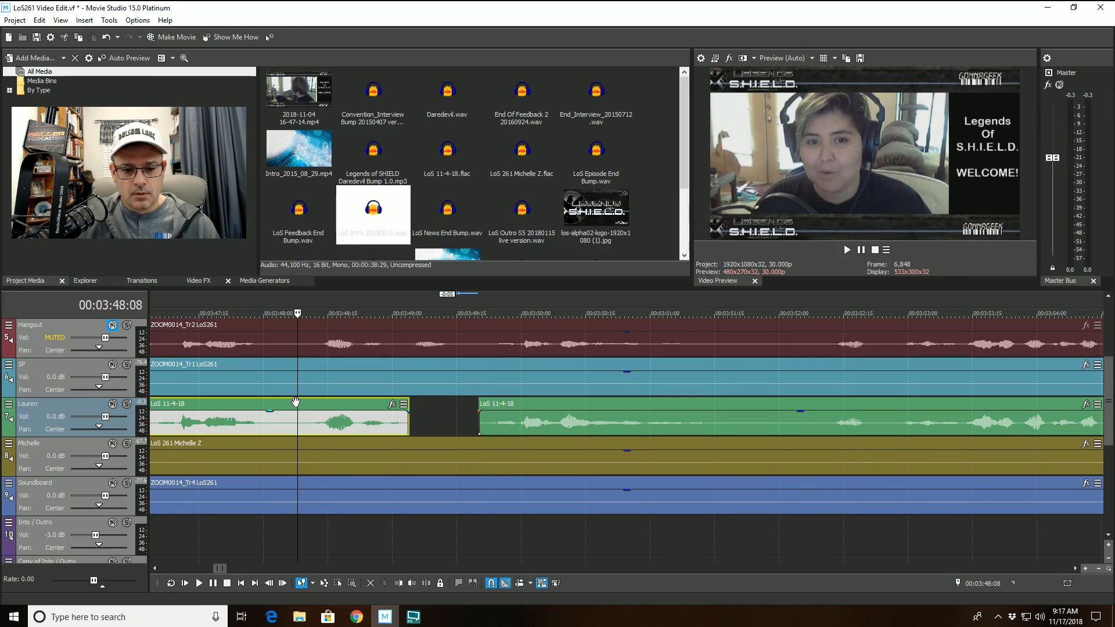
key(space)
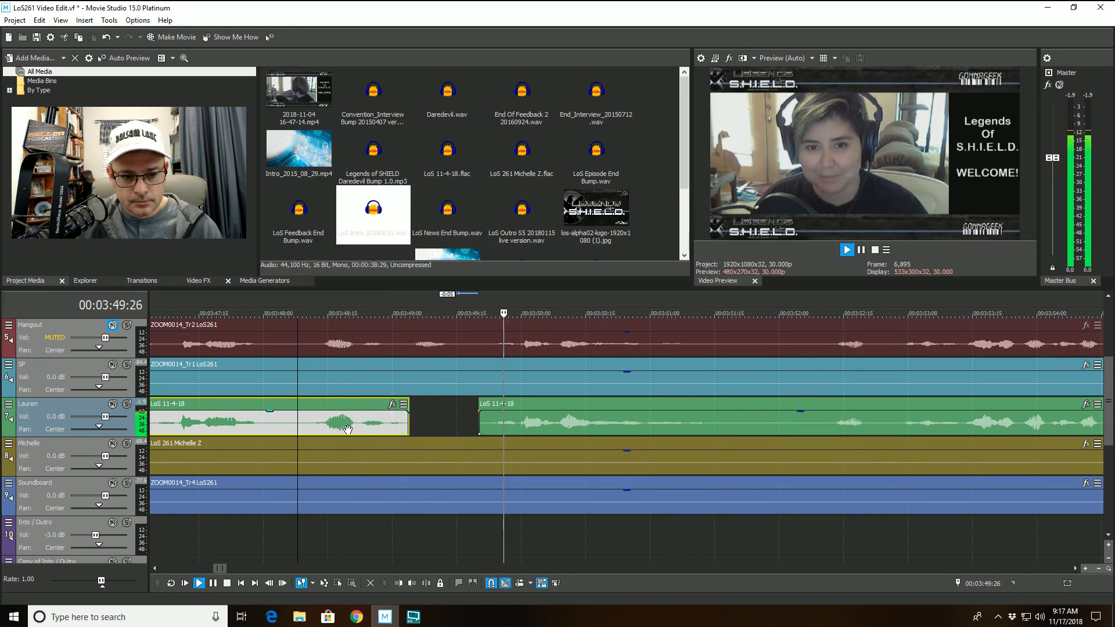
scroll(442, 465, down, 2)
scroll(442, 464, down, 2)
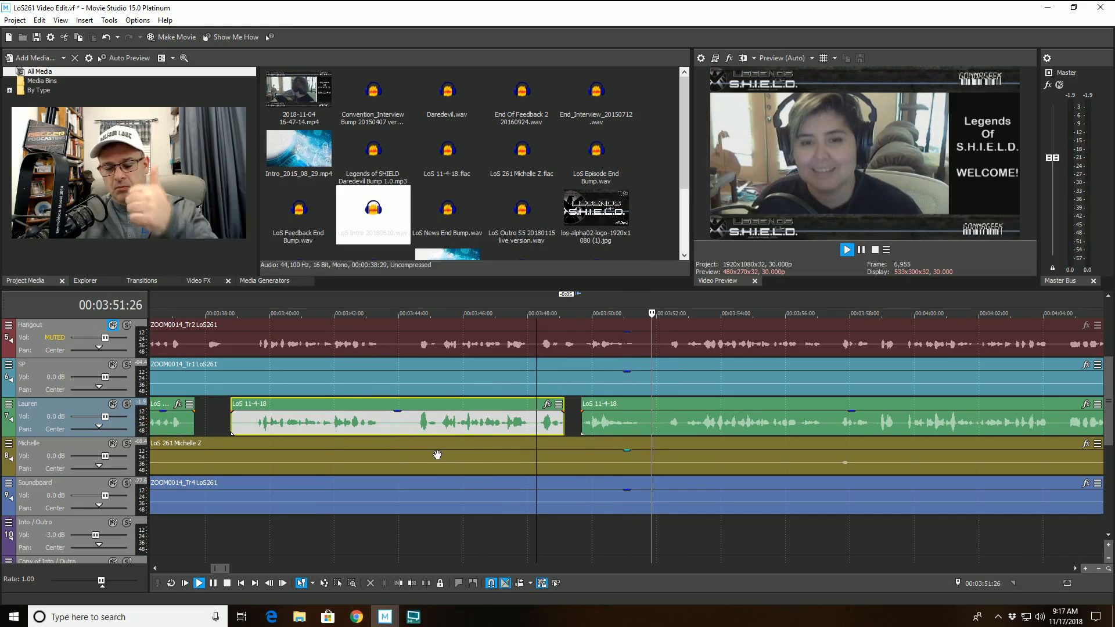
scroll(430, 455, down, 1)
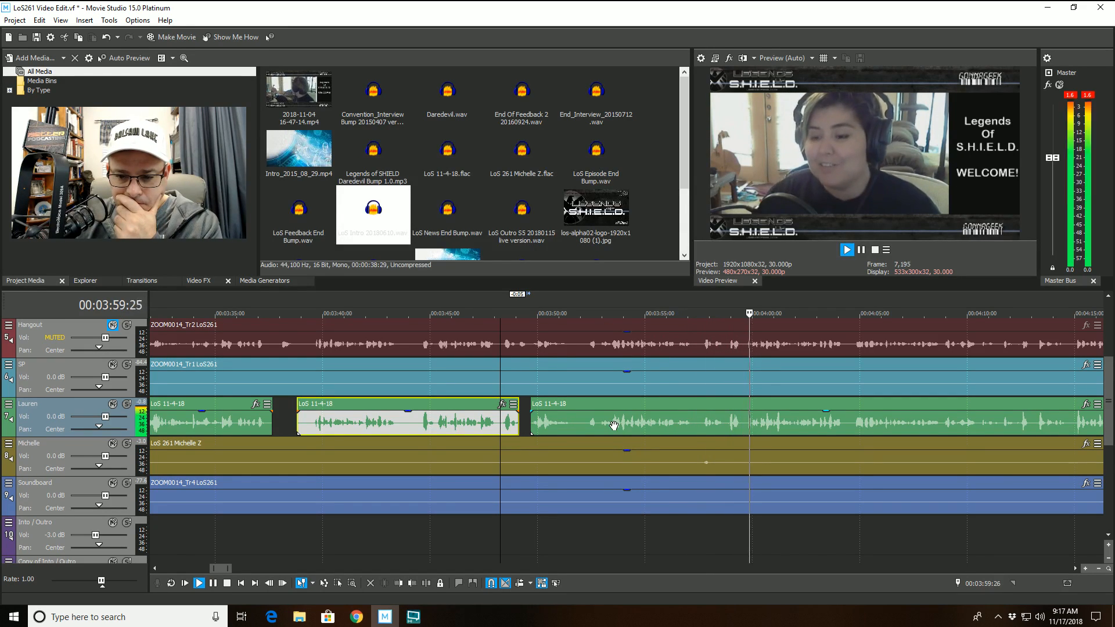
scroll(666, 422, down, 2)
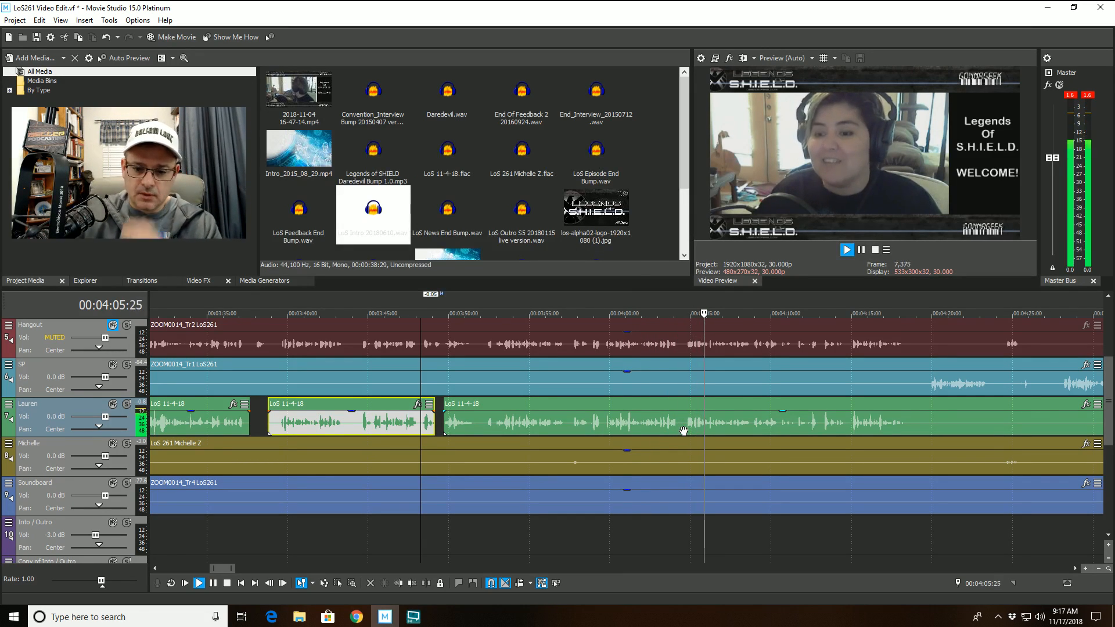
Stop playback, split the LoS 11-4-18 clip at 00:04:05:05, and trim the first part's end to 00:04:04:23
click(684, 431)
key(space)
scroll(673, 444, up, 2)
scroll(674, 445, up, 3)
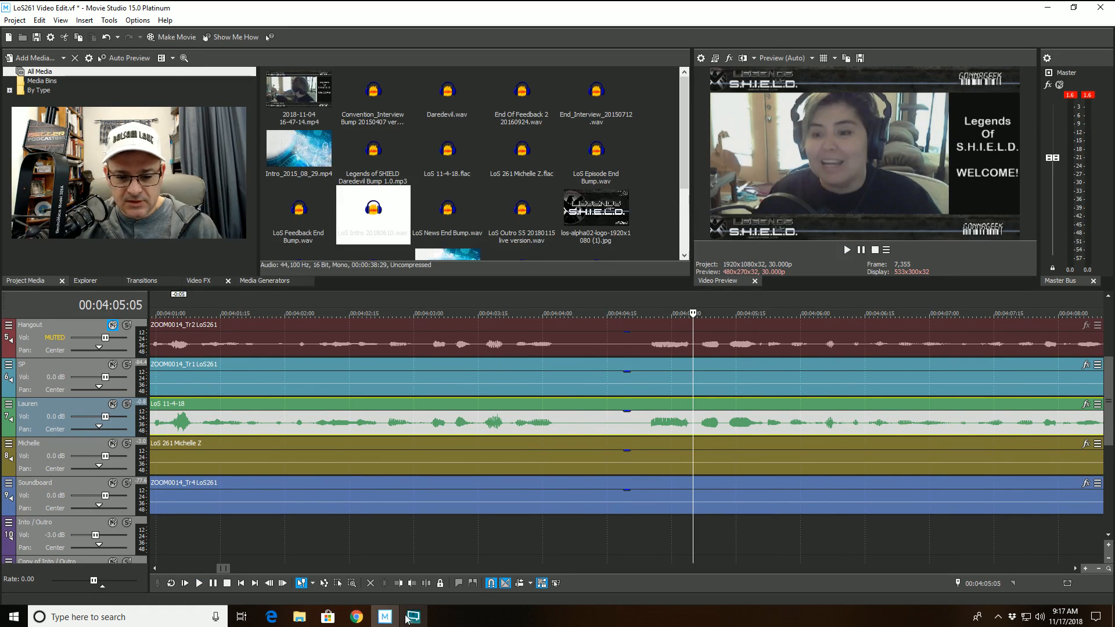
click(426, 583)
click(639, 422)
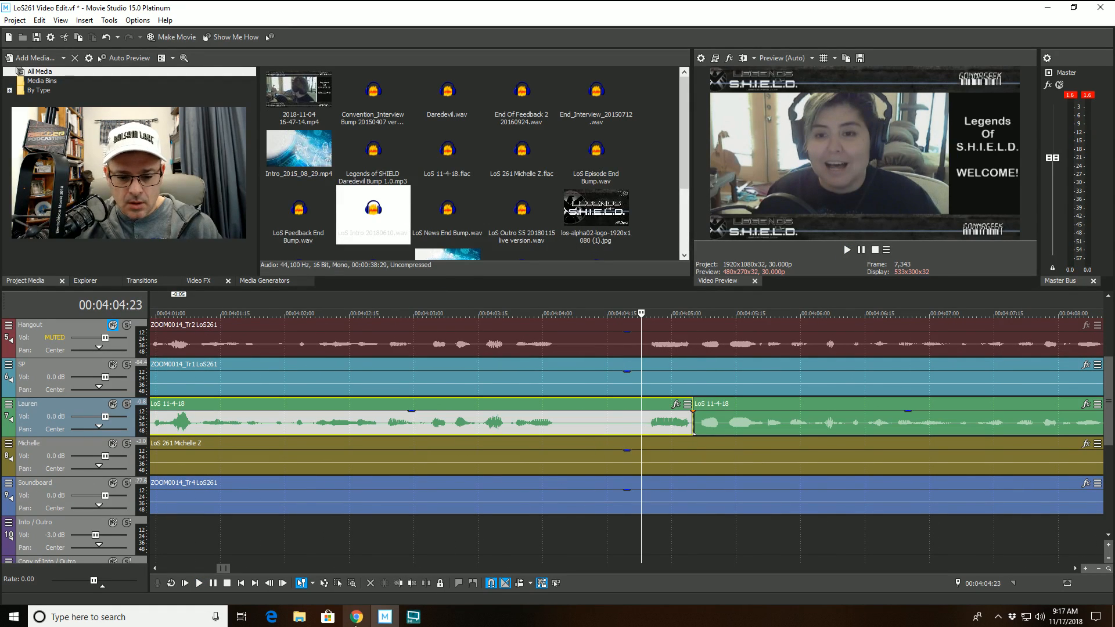
click(413, 589)
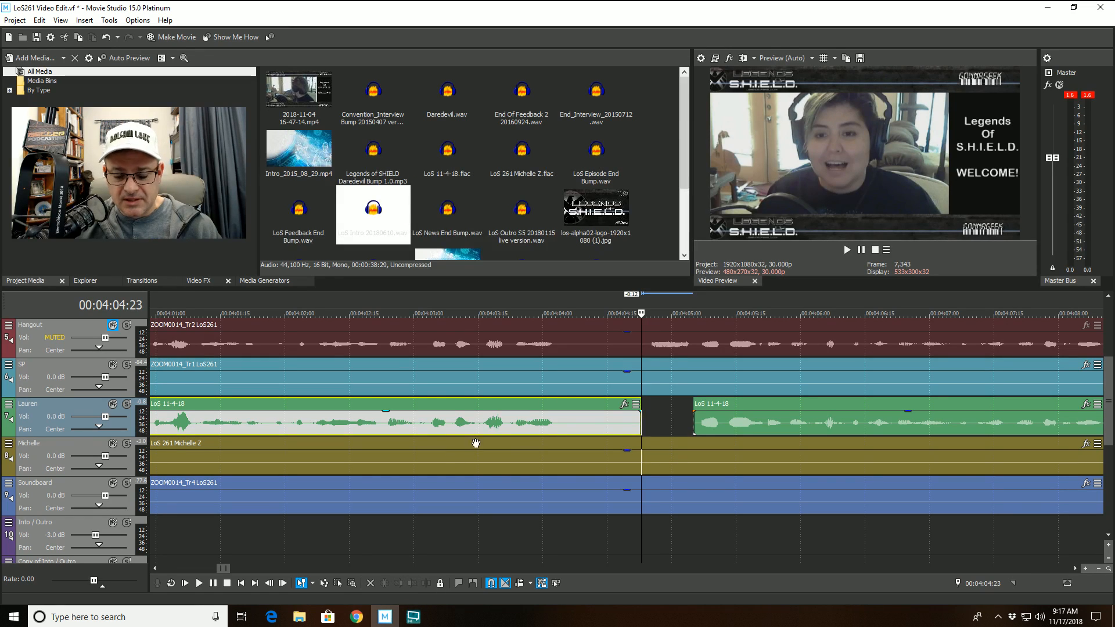
Play back from 00:04:03:09 across the newest LoS 11-4-18 gap and listen on to about 00:04:19
click(425, 377)
click(453, 391)
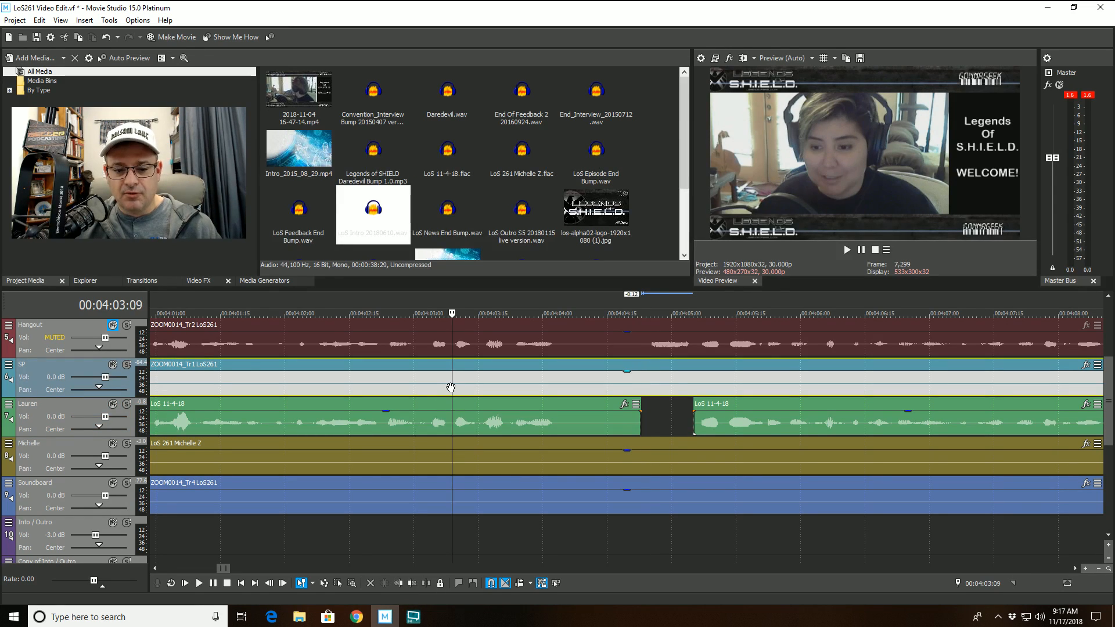
scroll(452, 391, down, 2)
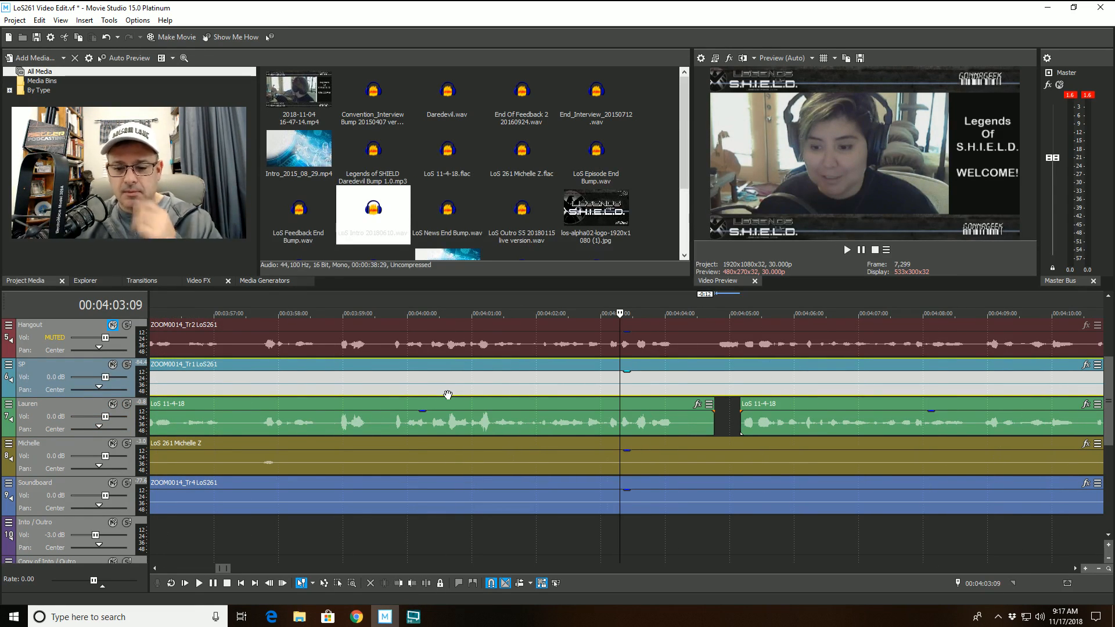
key(space)
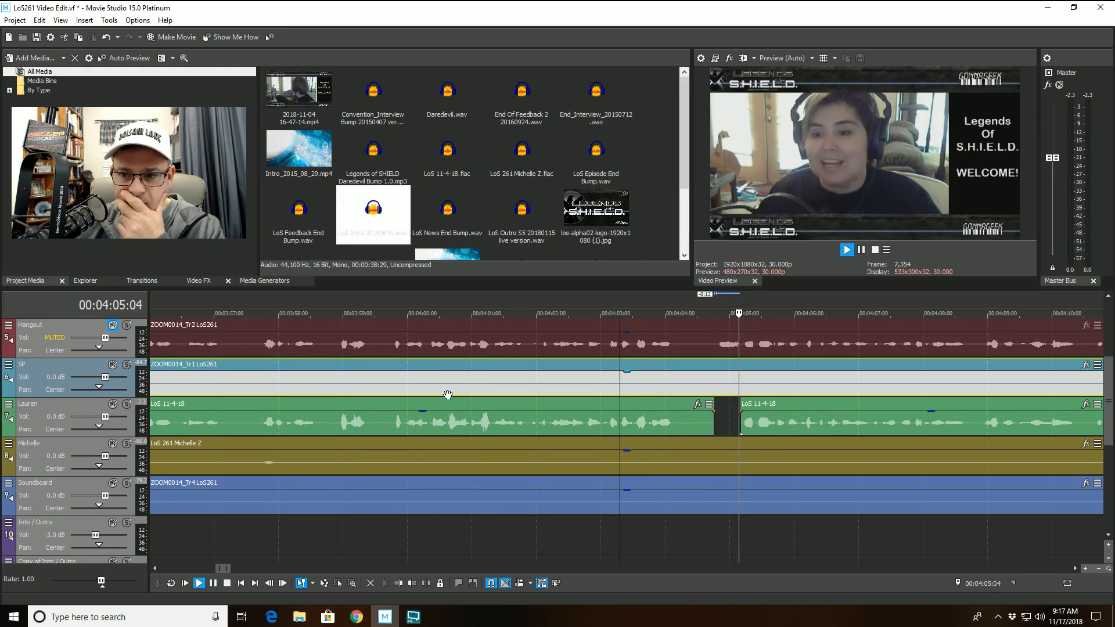
scroll(448, 395, down, 1)
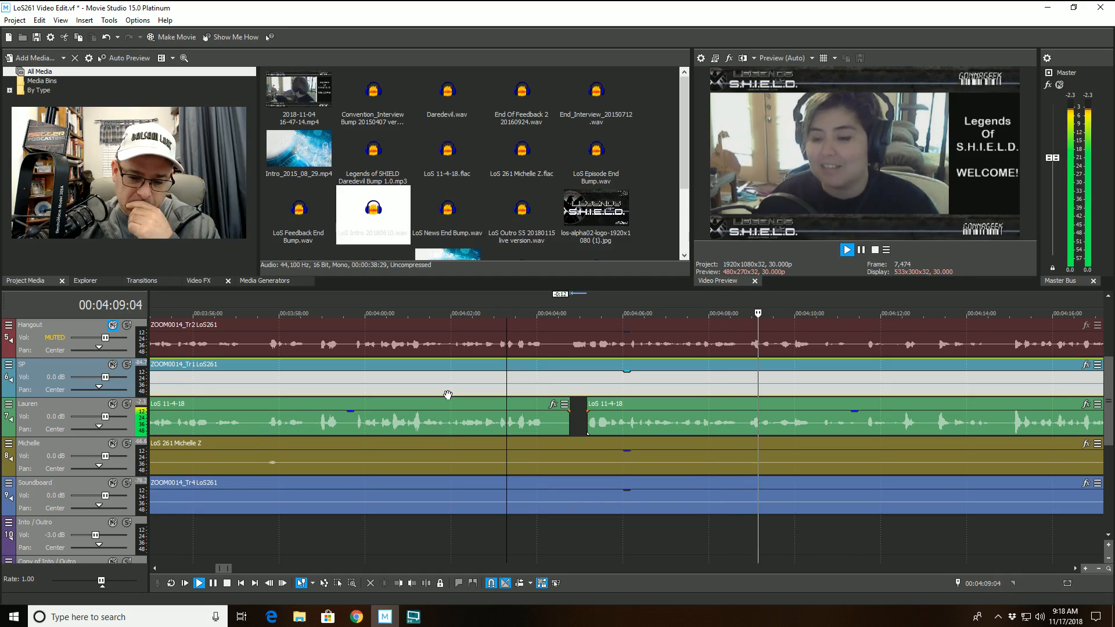
scroll(448, 395, down, 1)
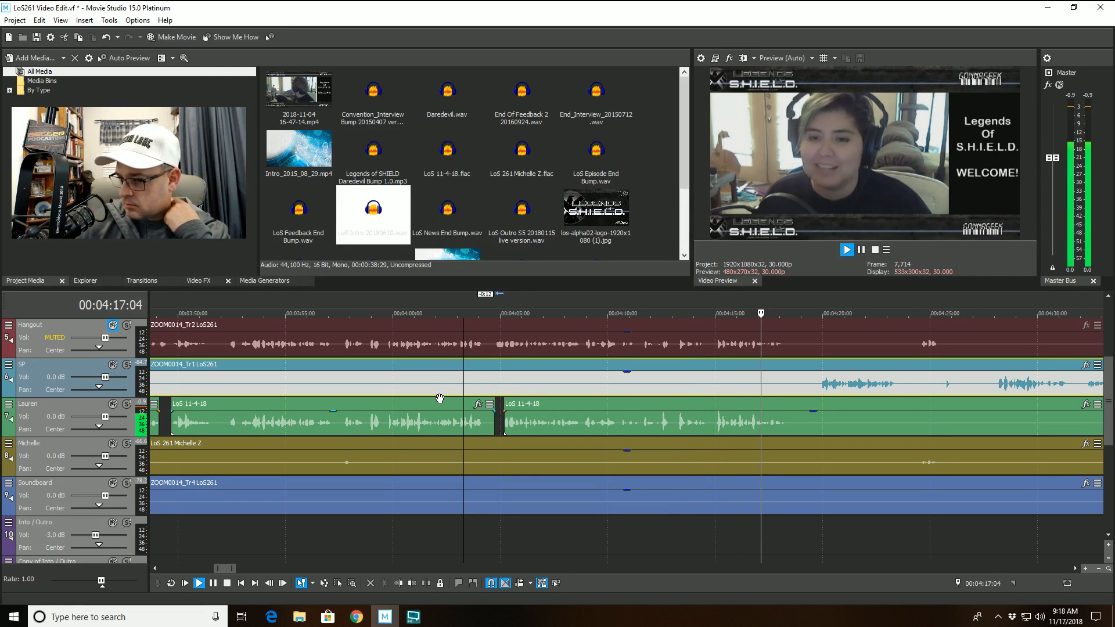
scroll(440, 399, down, 1)
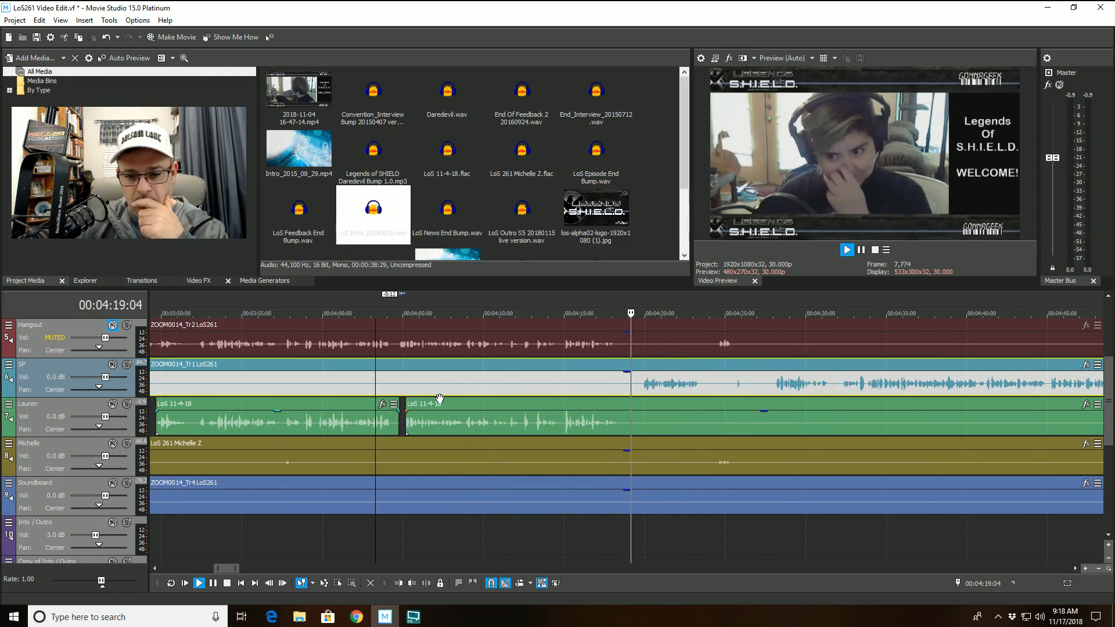
Play back the pause before the next ZOOM0014_Tr1 LoS261 speech from 00:04:18:14 and again from 00:04:16:15
click(619, 367)
scroll(610, 376, up, 3)
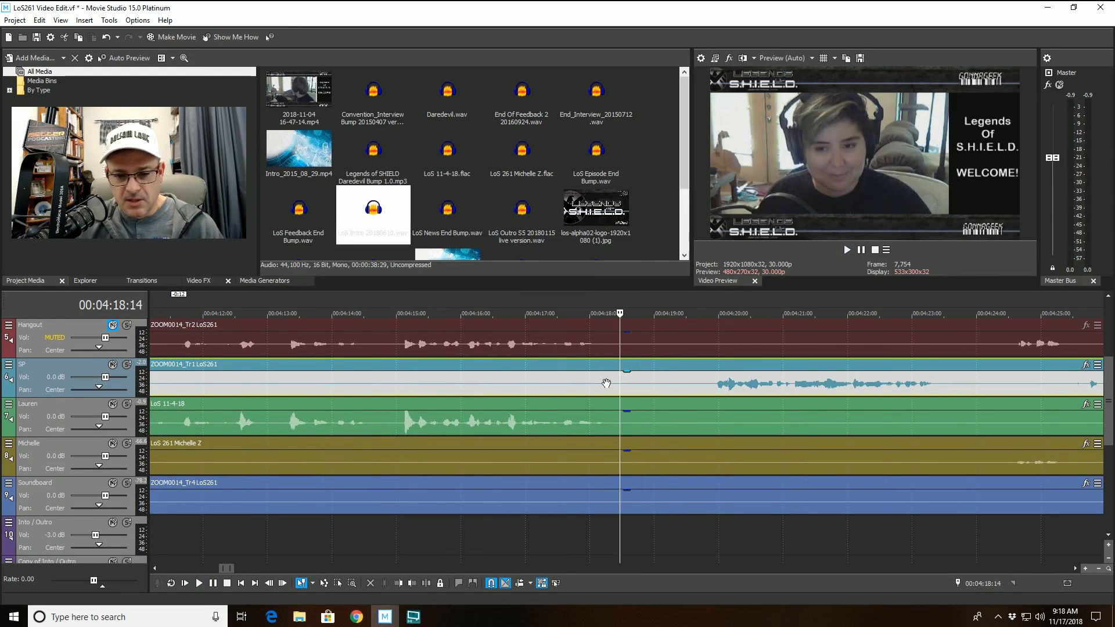
key(space)
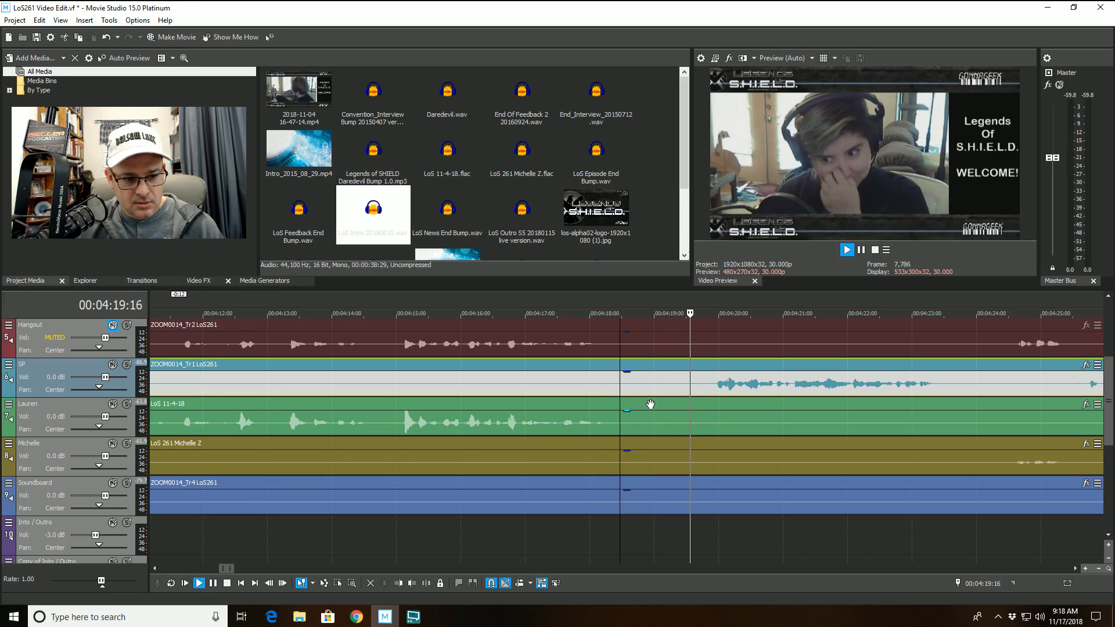
key(space)
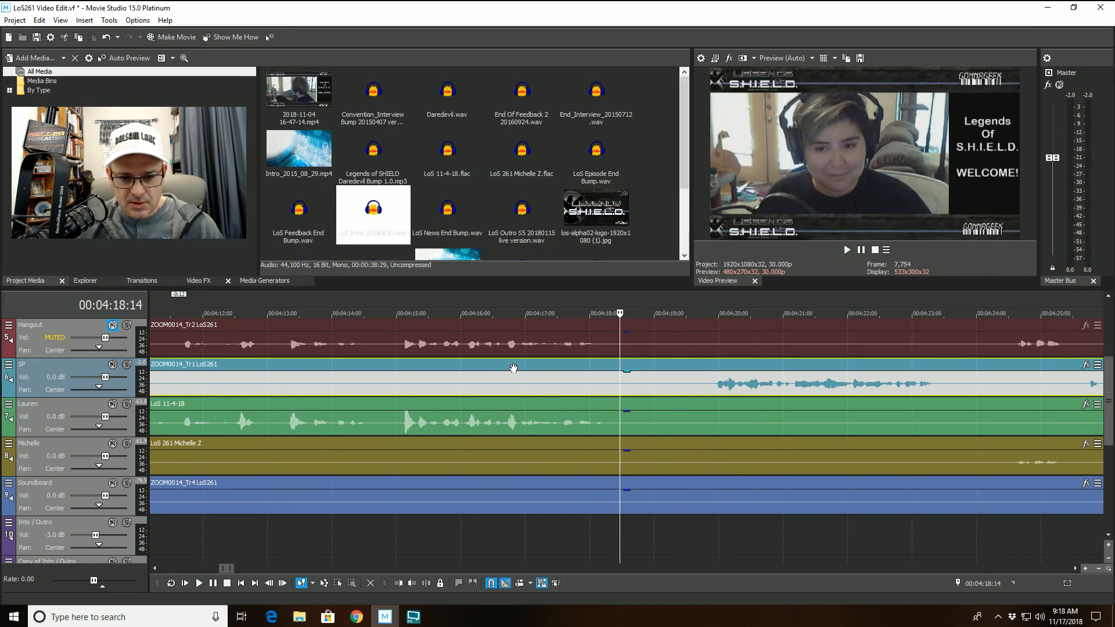
click(493, 365)
key(space)
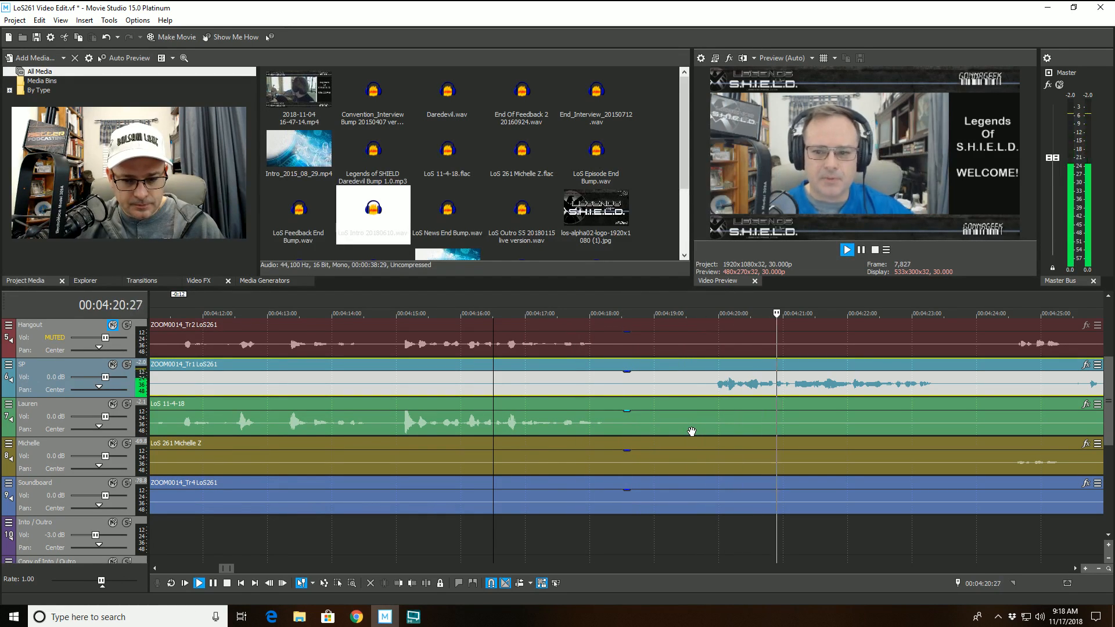
key(space)
scroll(691, 432, down, 2)
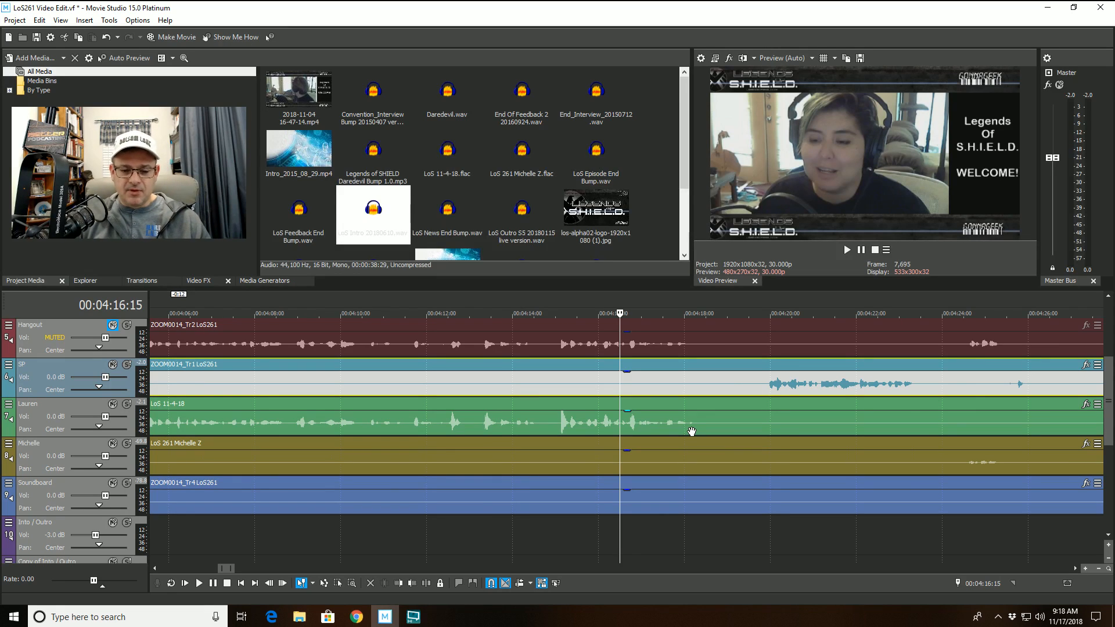
Examine the timing between the LoS 11-4-18 speech and the ZOOM0014_Tr1 LoS261 reply, playing back from 00:04:12:04 to about 00:04:20
click(496, 368)
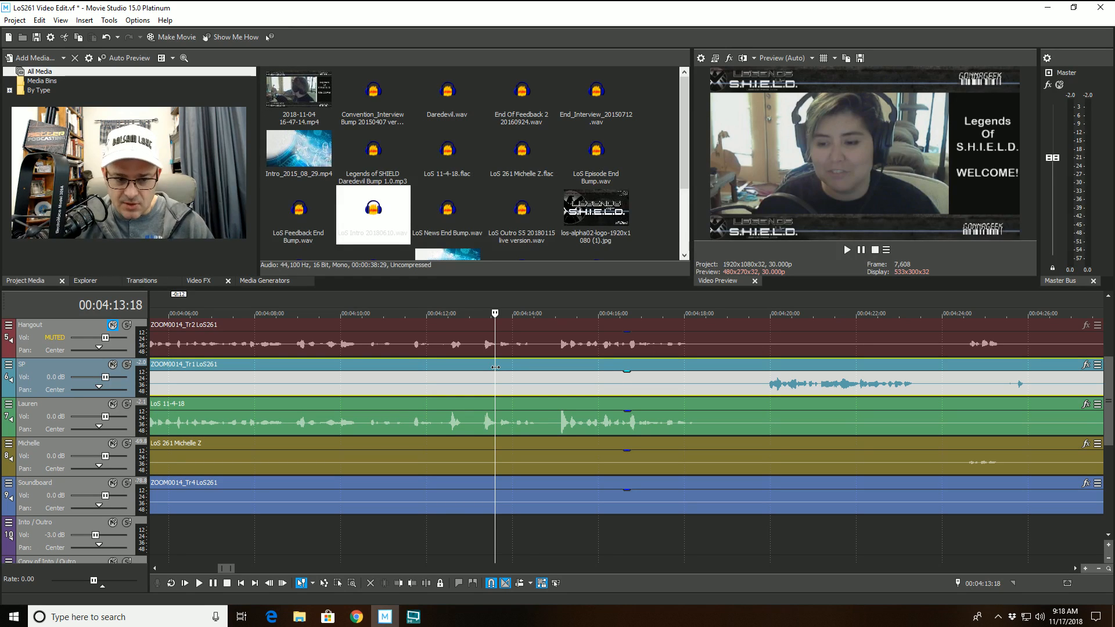
click(698, 366)
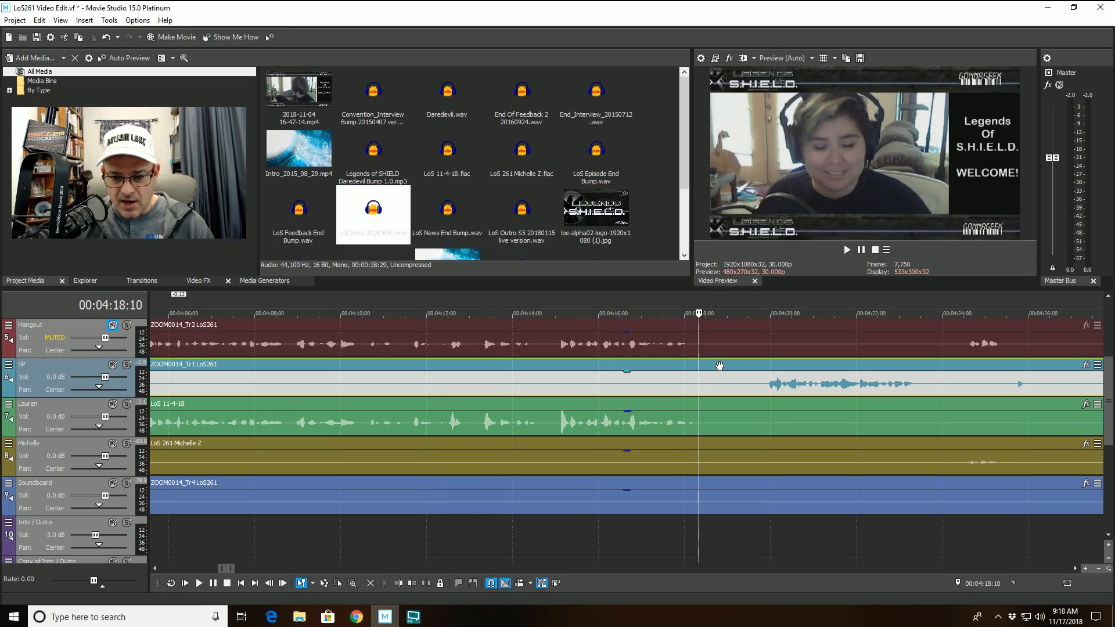
click(762, 365)
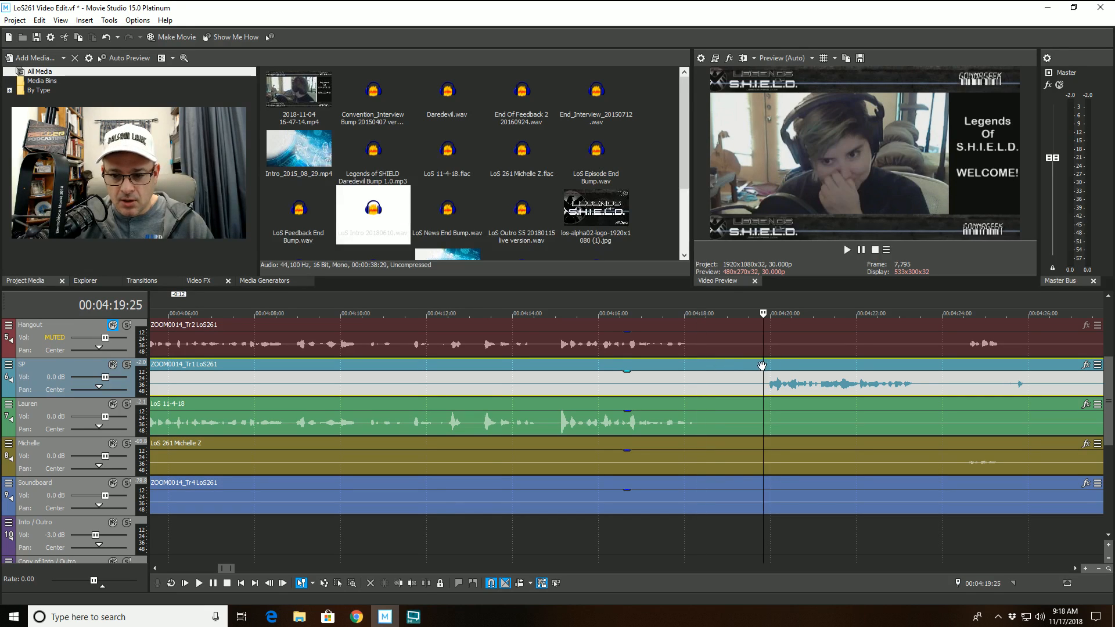
click(637, 364)
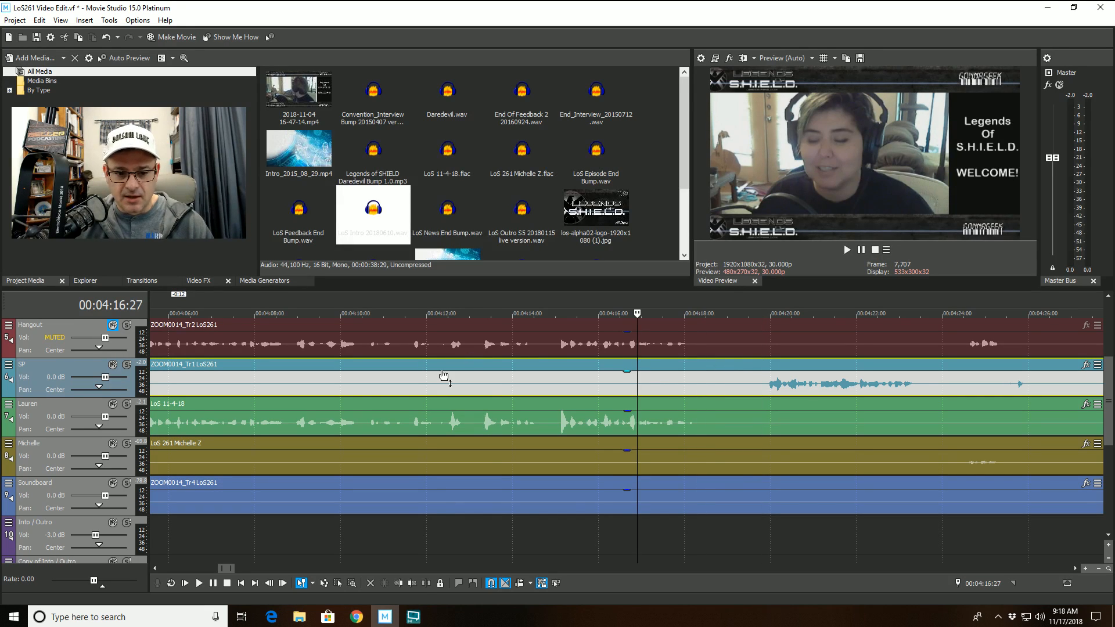
click(458, 360)
click(431, 368)
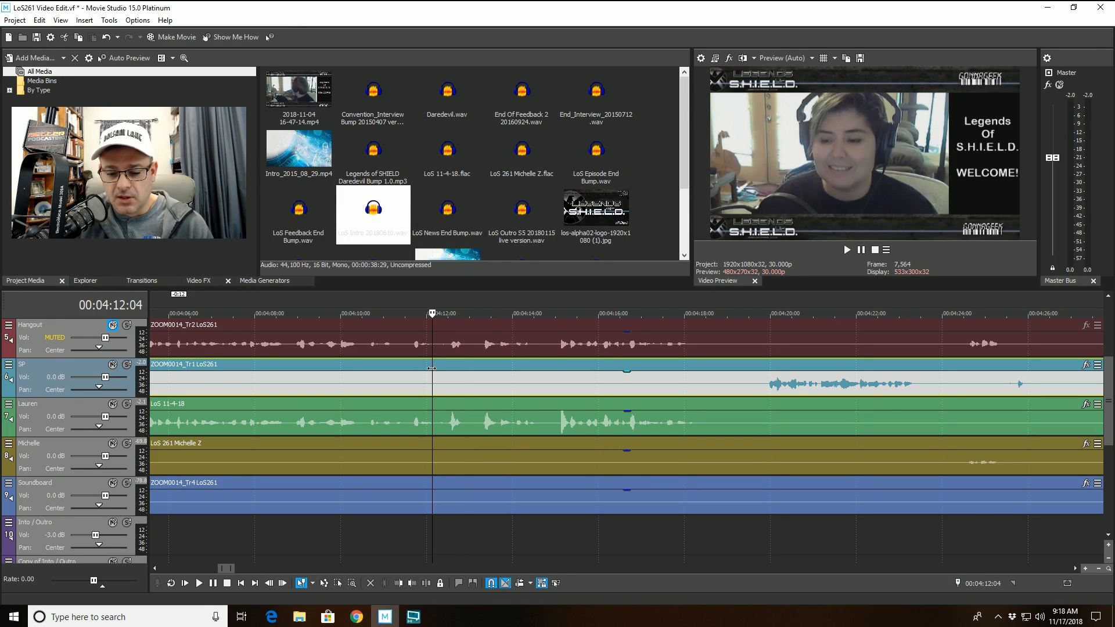
key(space)
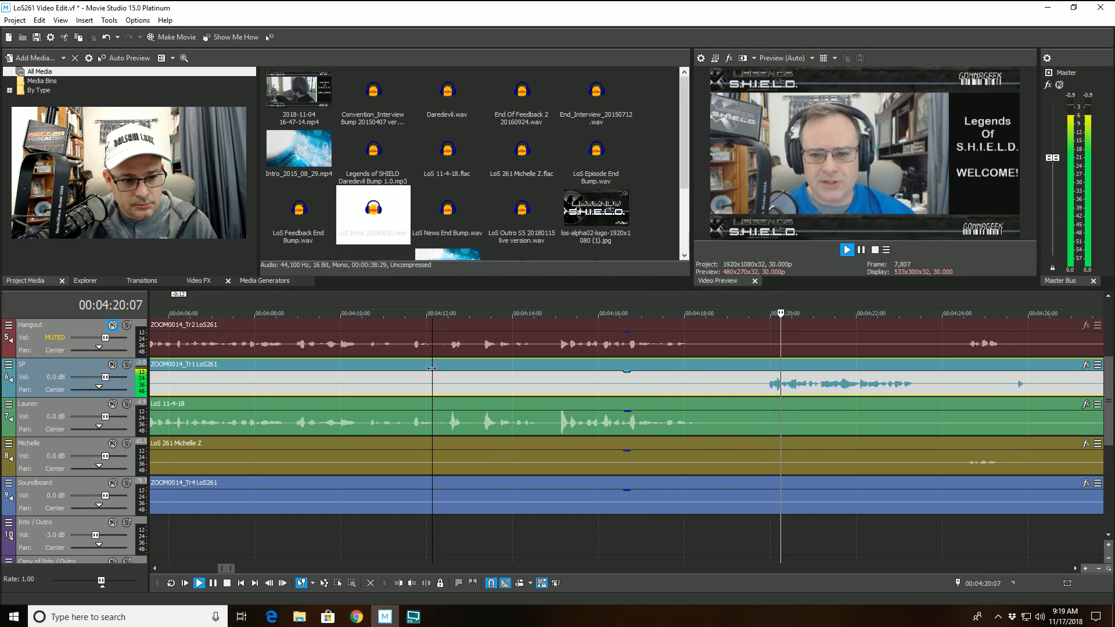
Stop playback and split the ZOOM0014_Tr1 LoS261, LoS 11-4-18 and track 8 guest clips at 00:04:18:10
key(space)
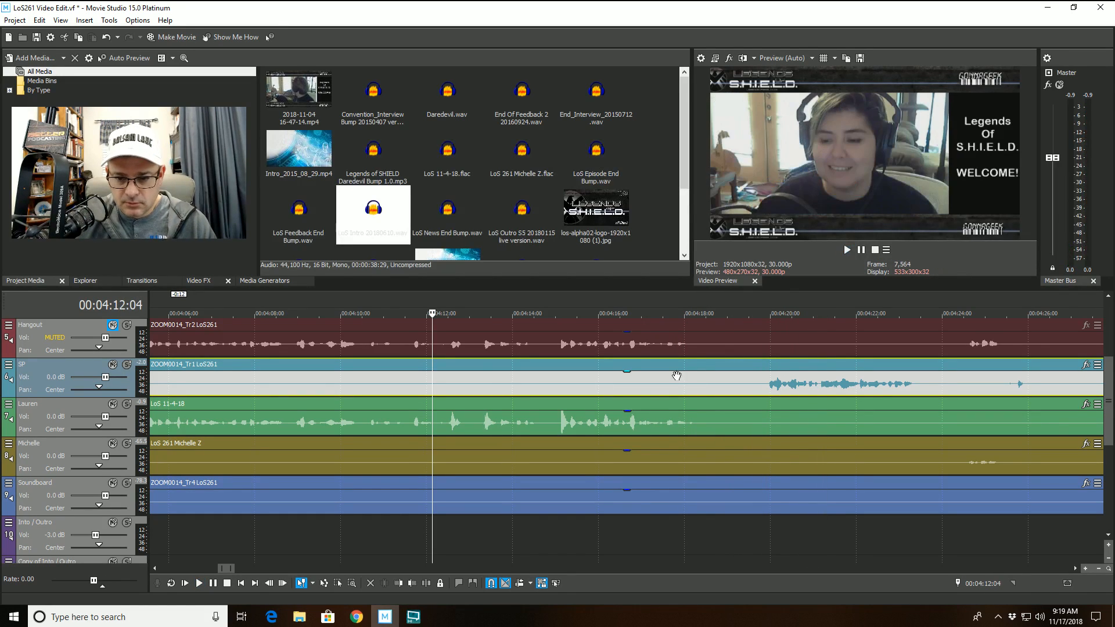
click(702, 367)
click(698, 366)
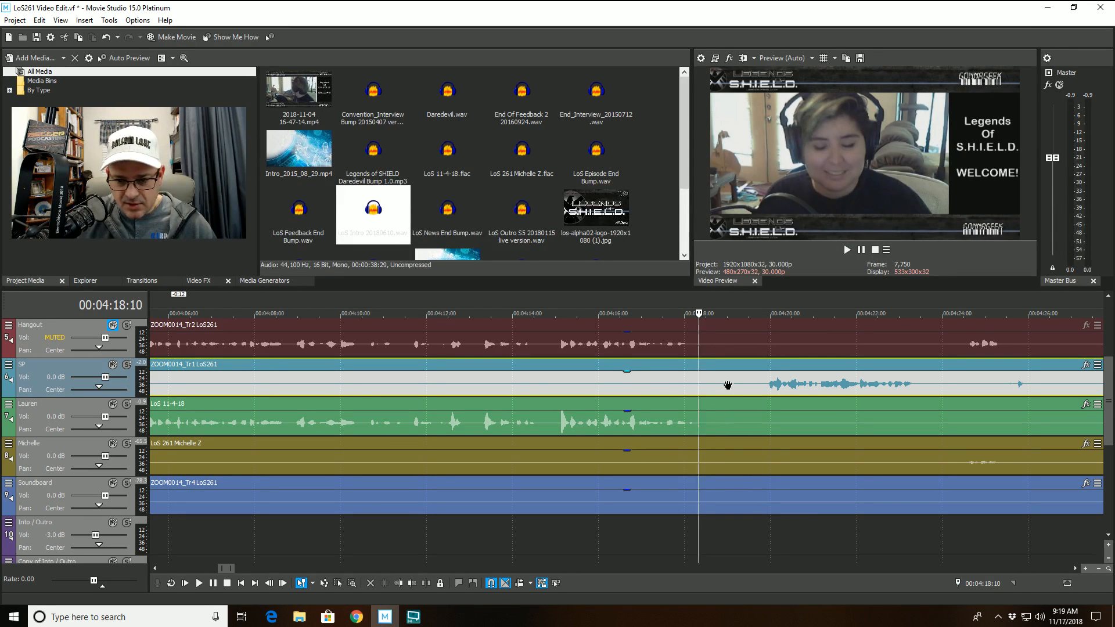
shift+click(726, 452)
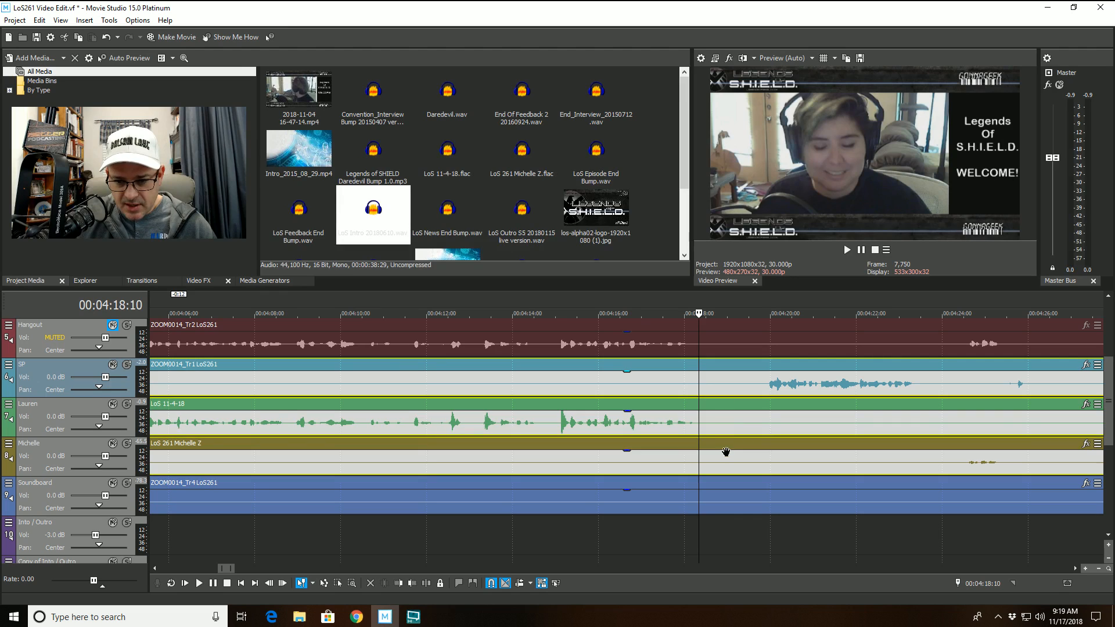
click(428, 583)
Trim the start of the three clip parts after the 00:04:18:10 split to 00:04:19:26
click(758, 367)
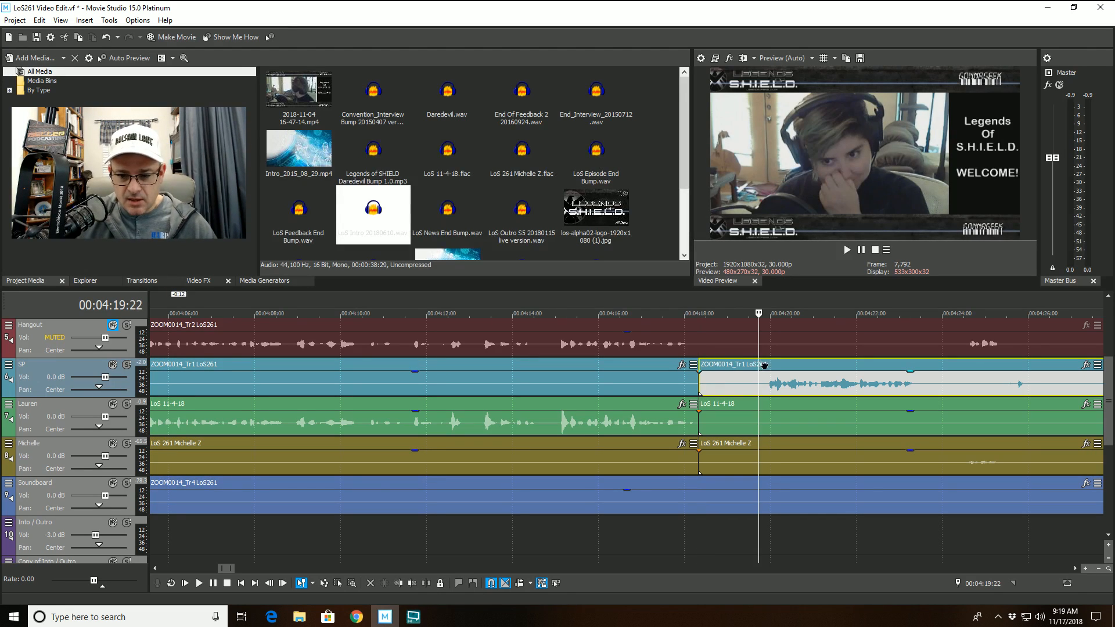
click(764, 366)
ctrl+click(776, 407)
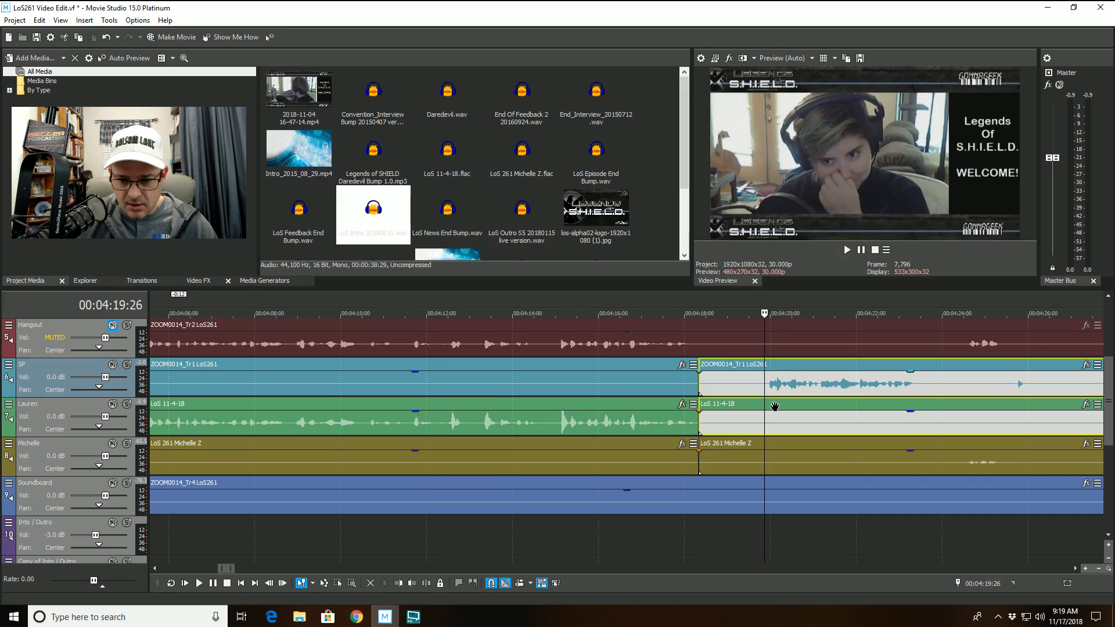
ctrl+click(775, 459)
click(399, 586)
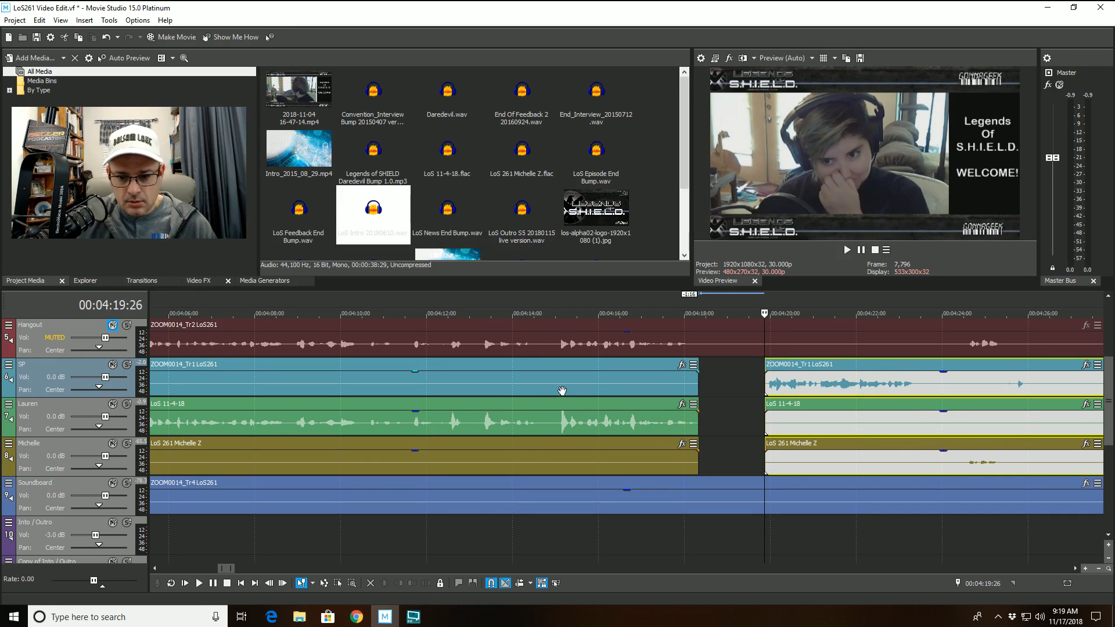
Play back from about 00:04:15 across the new three-track gap and listen on to about 00:04:25
click(563, 388)
key(space)
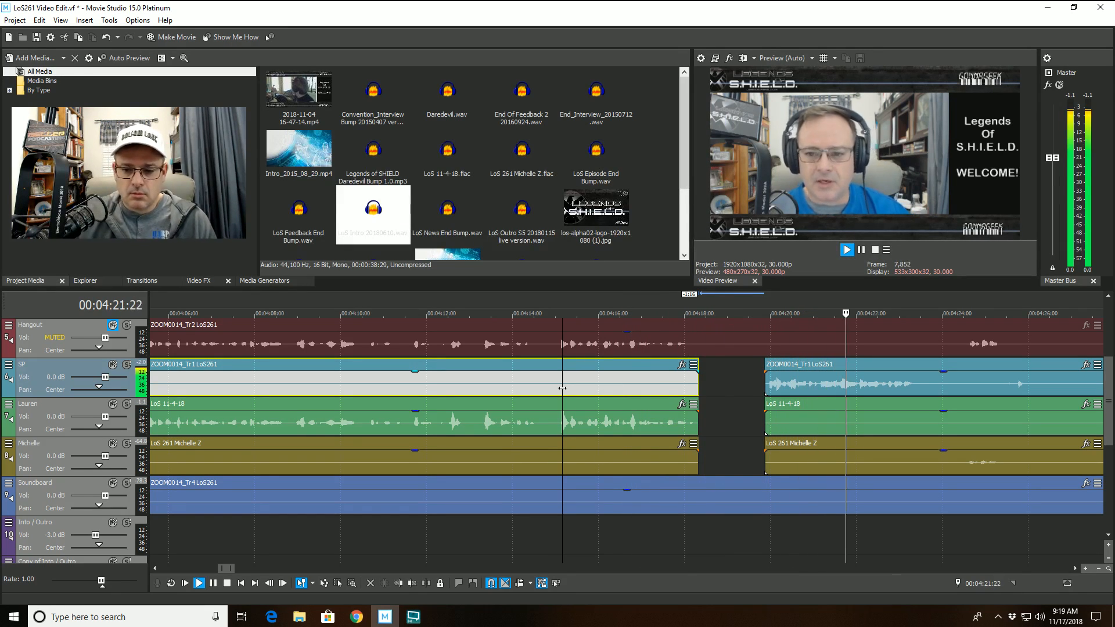
scroll(751, 418, down, 3)
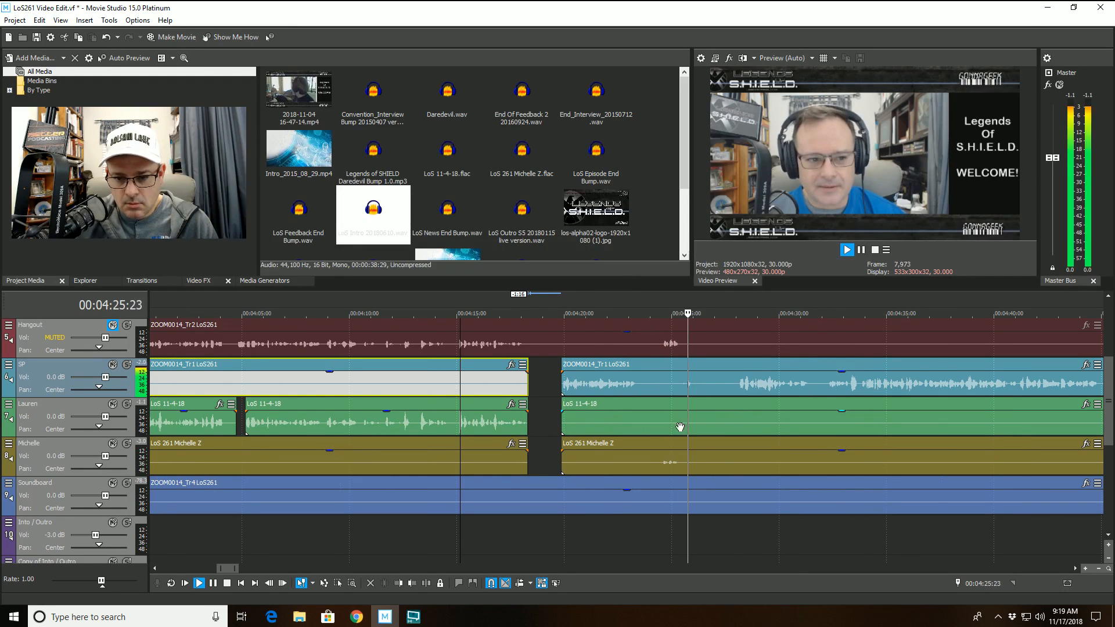
Stop playback, split the ZOOM0014_Tr1 LoS261 clip at 00:04:25:07, and trim the second part's start to 00:04:25:20
click(676, 391)
key(space)
scroll(657, 437, up, 5)
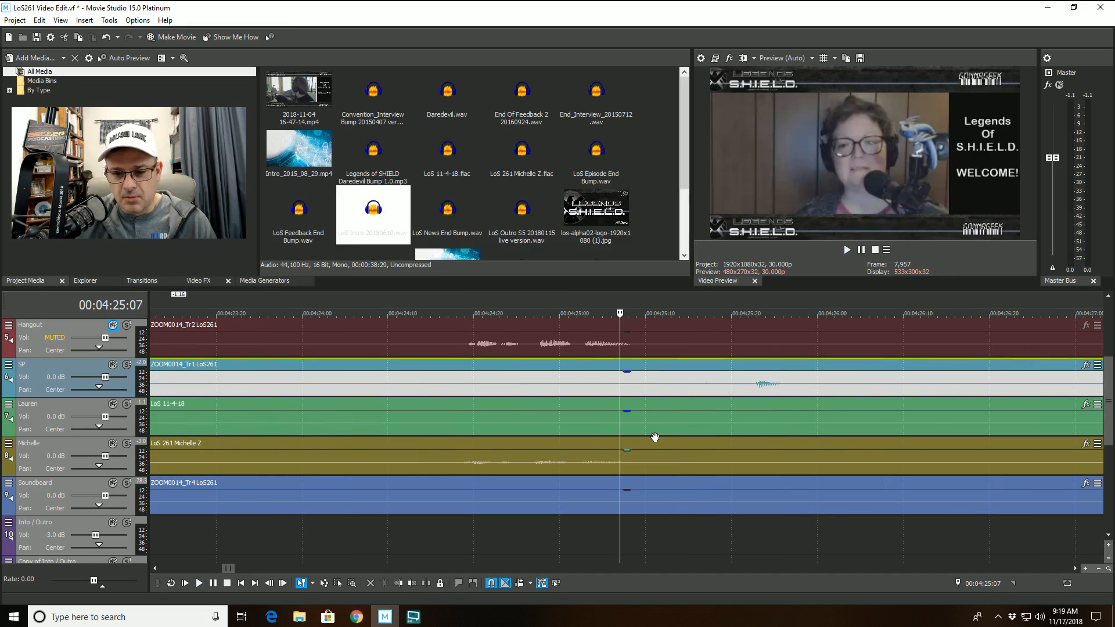
click(430, 586)
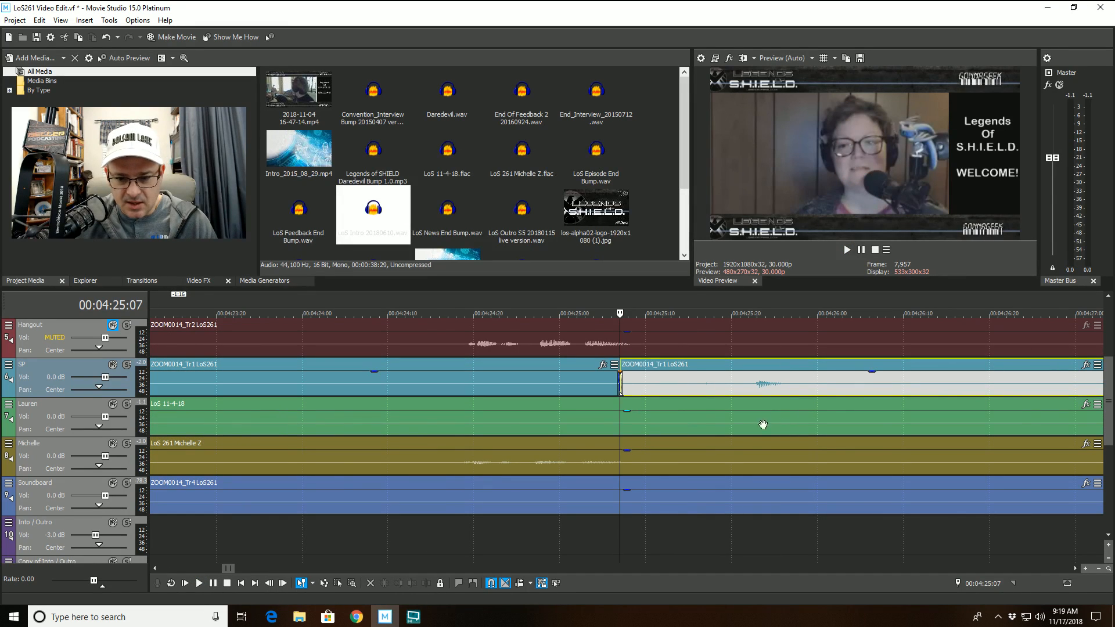
click(733, 396)
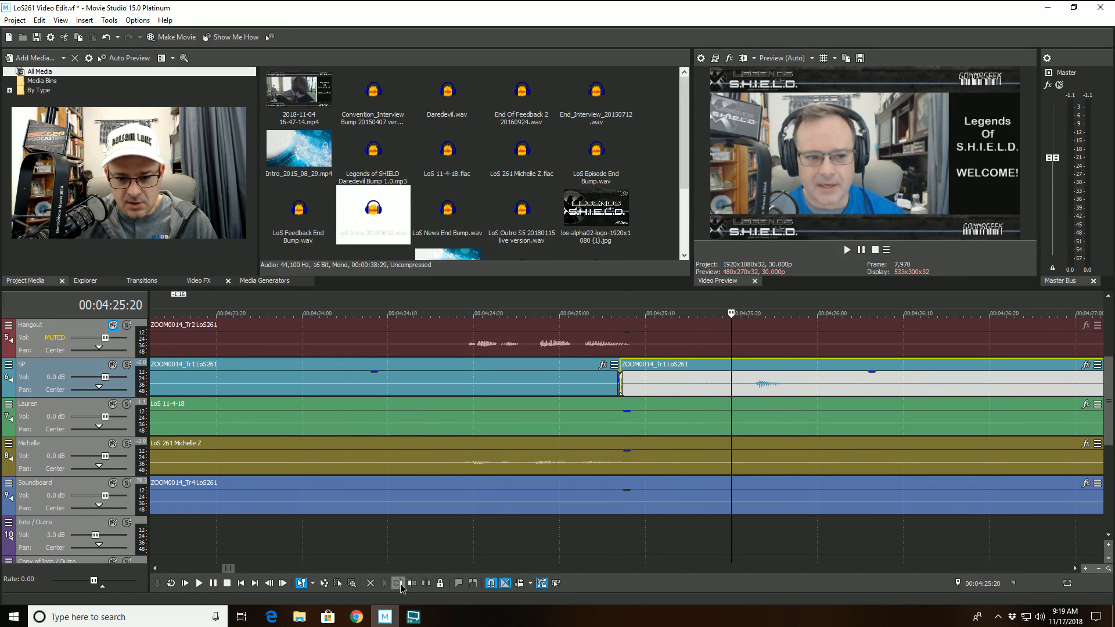
Play back from 00:04:23:08 across the short ZOOM0014_Tr1 LoS261 gap and listen on to about 00:04:34
scroll(514, 511, down, 5)
click(542, 376)
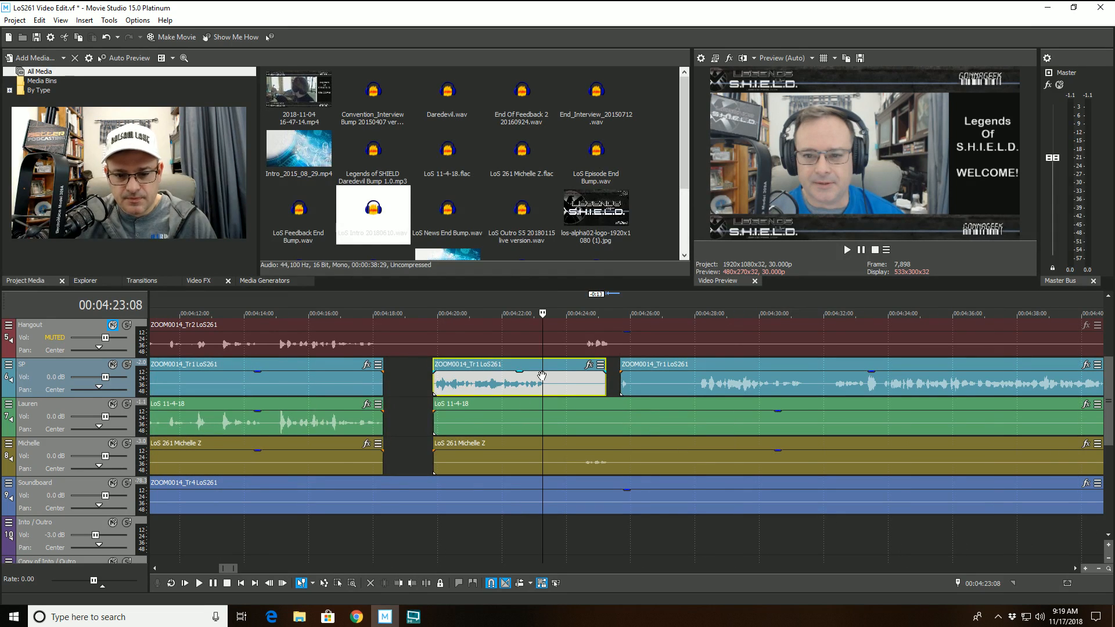
key(space)
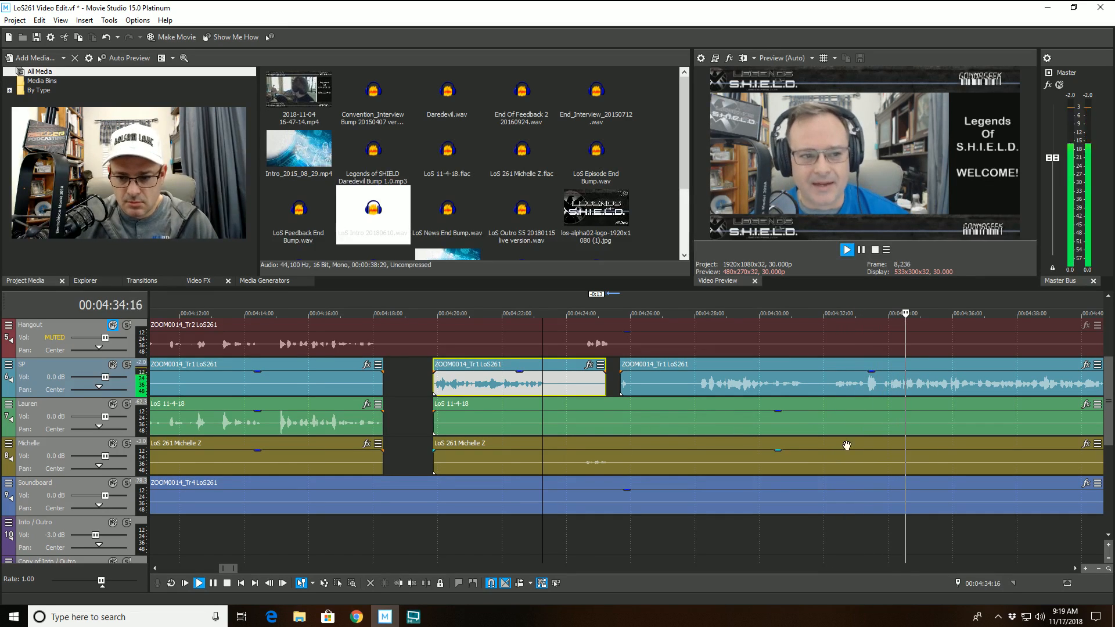
Stop playback, split the ZOOM0014_Tr1 LoS261 clip at 00:04:30:29, and trim the second part's start to 00:04:31:13
click(777, 383)
key(space)
scroll(744, 387, up, 5)
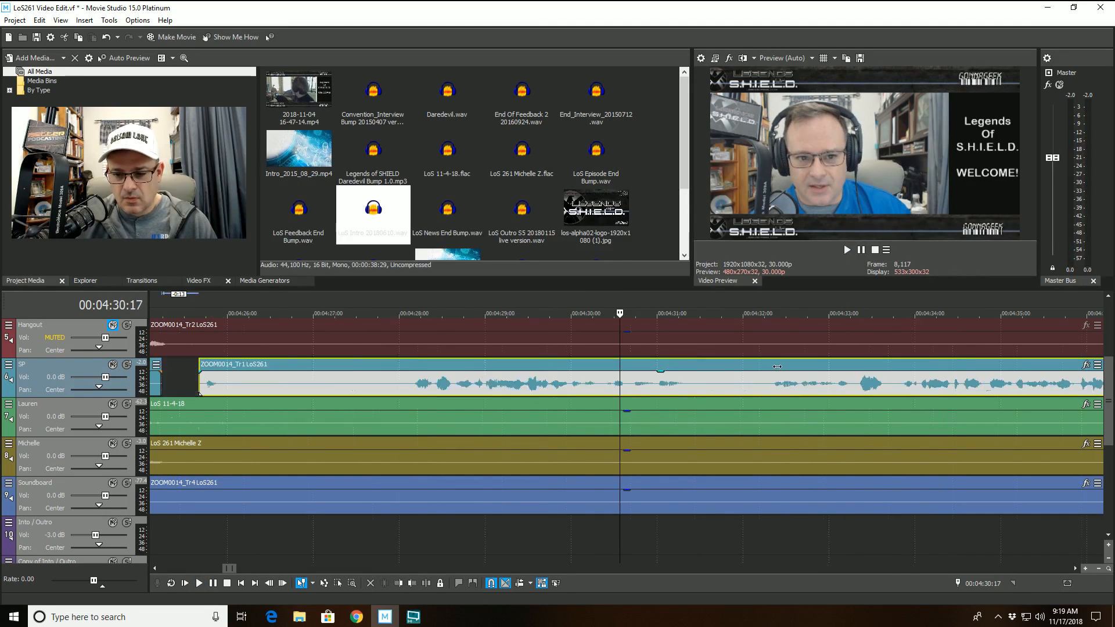
click(759, 384)
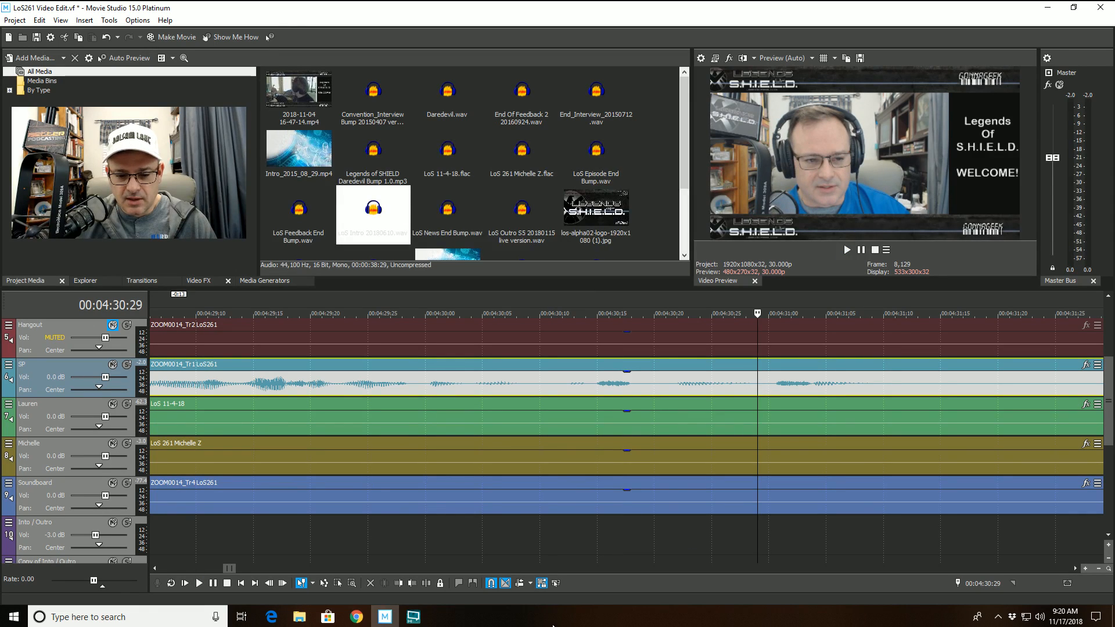
key(s)
click(918, 381)
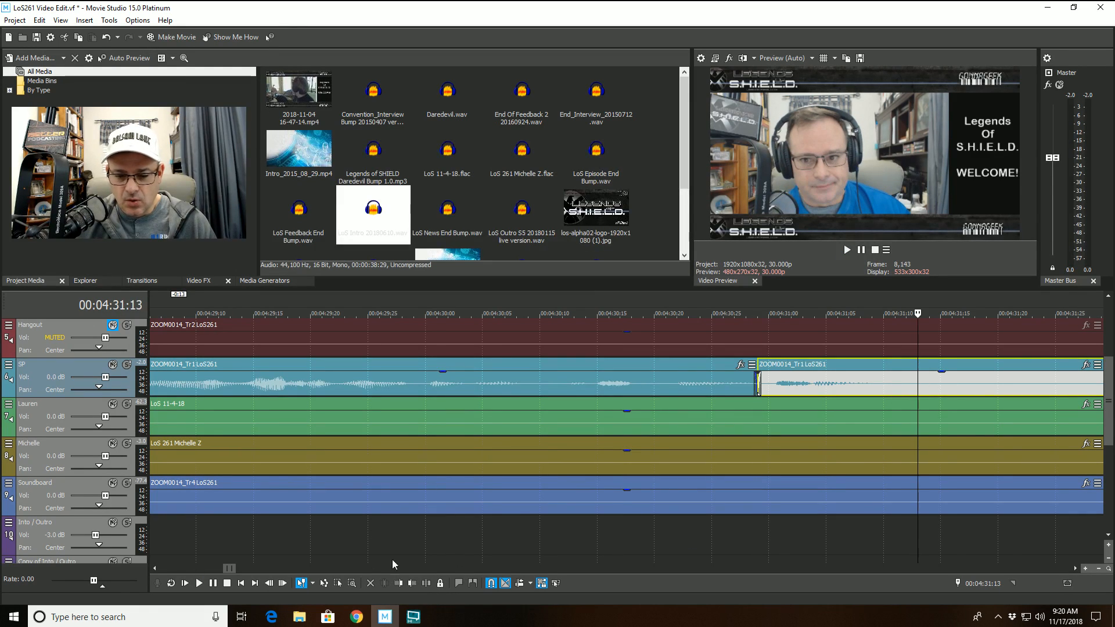
click(398, 584)
Play back from 00:04:28:29 across the newest ZOOM0014_Tr1 LoS261 gap to about 00:04:32, then stop
scroll(697, 471, down, 3)
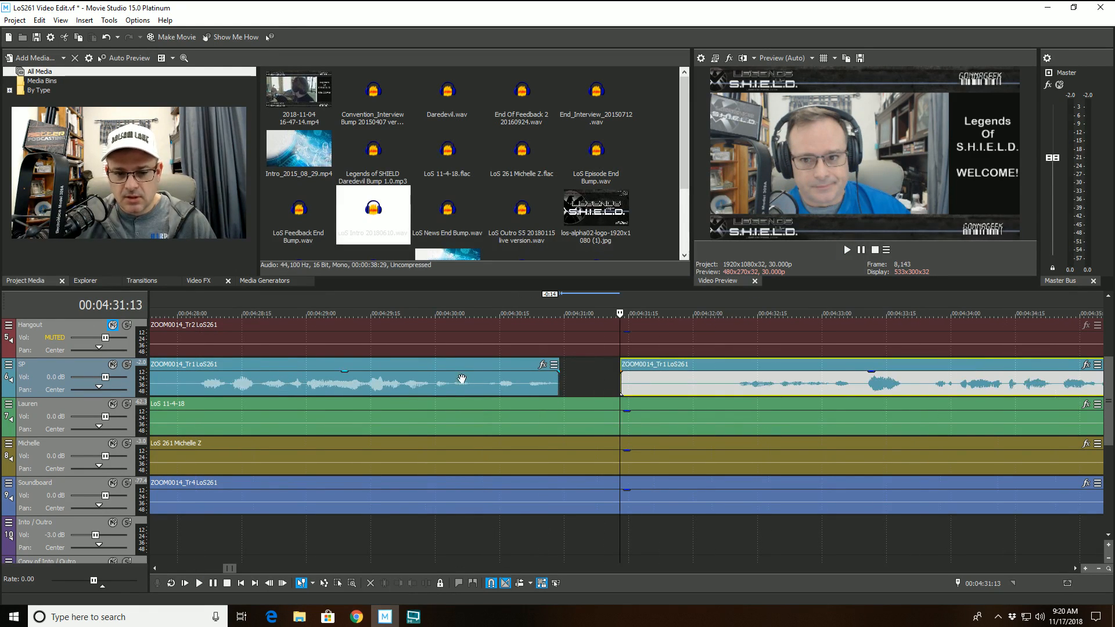
click(375, 380)
click(303, 366)
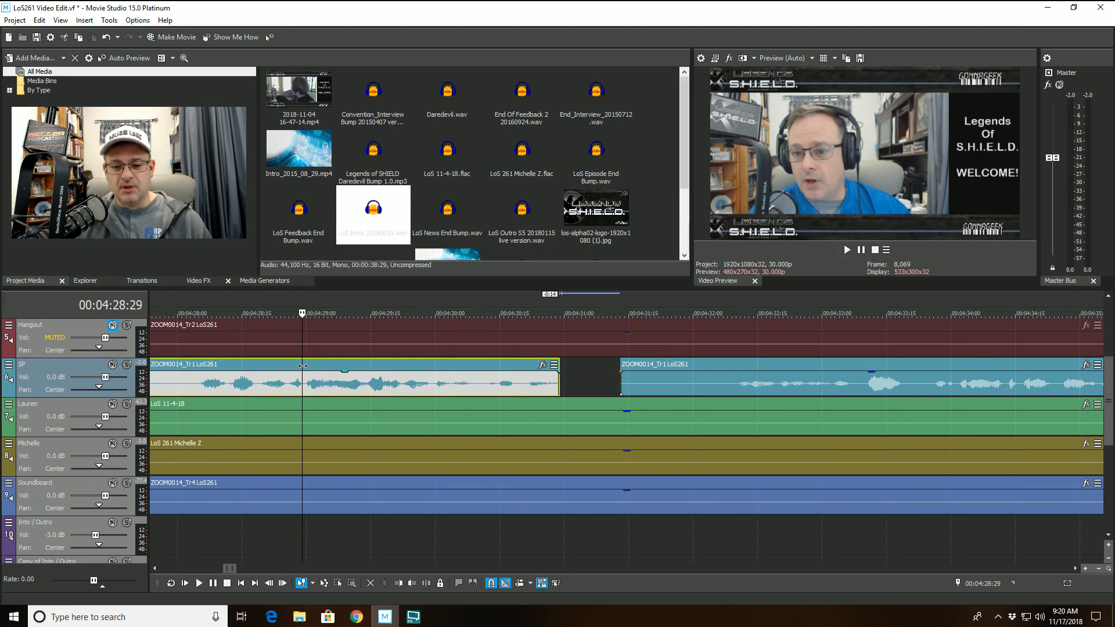
key(space)
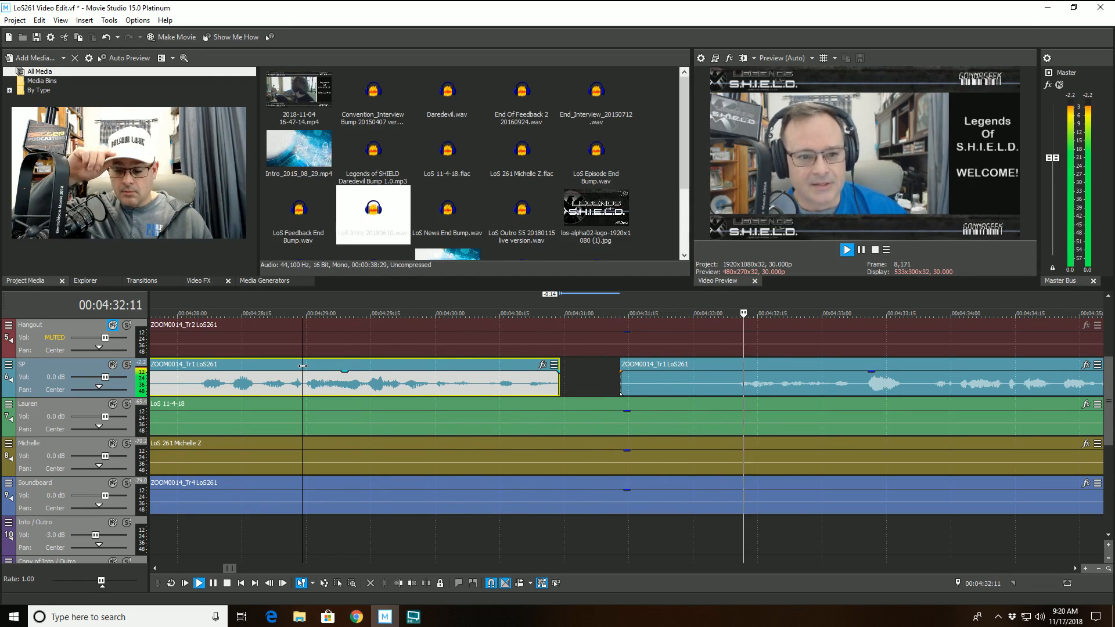
key(space)
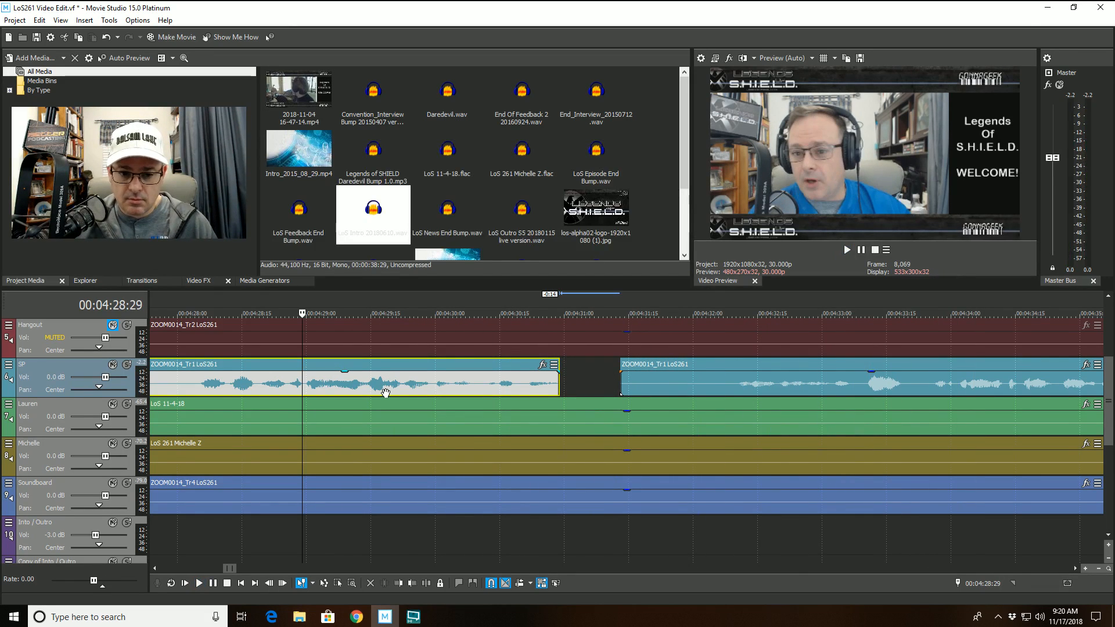
Play back again from 00:04:28:29 and listen through the LoS 11-4-18 reply to about 00:04:56
key(space)
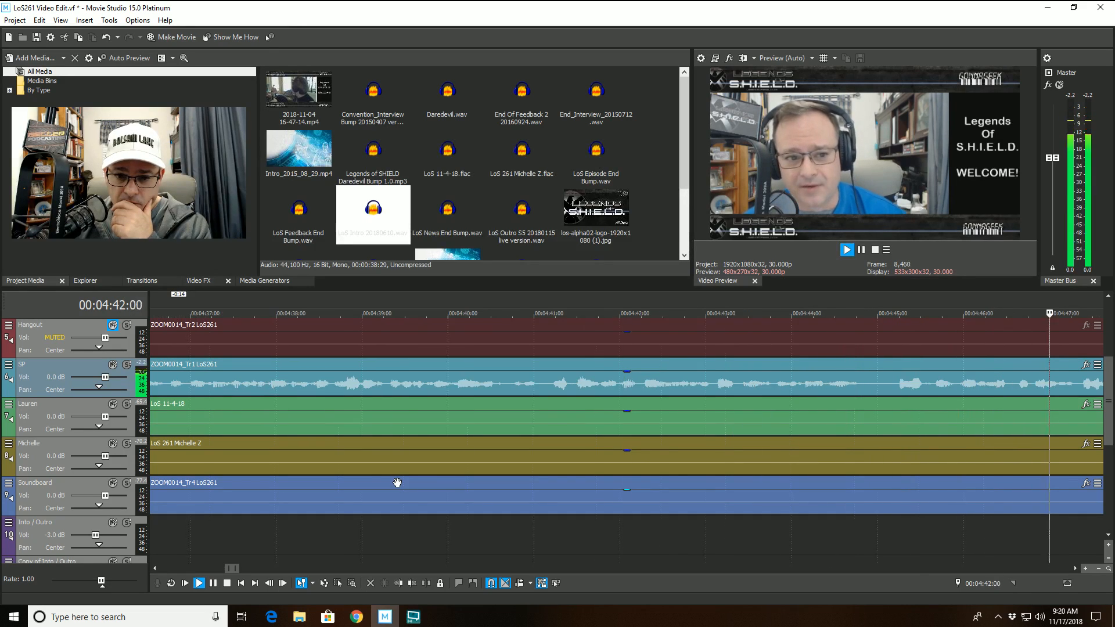
scroll(397, 482, down, 2)
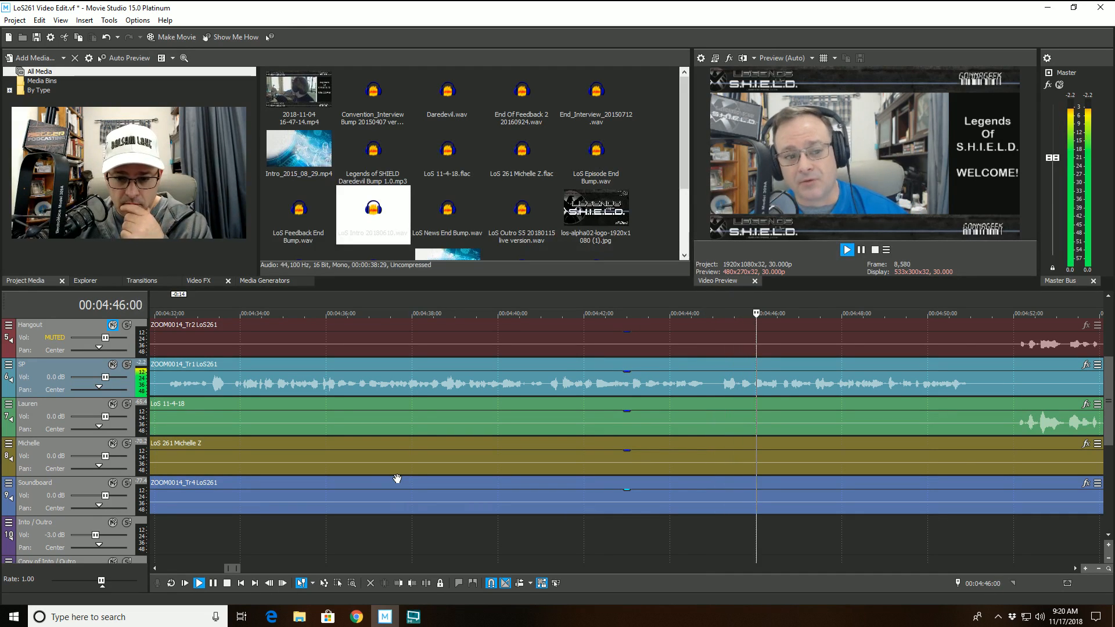
scroll(663, 512, down, 2)
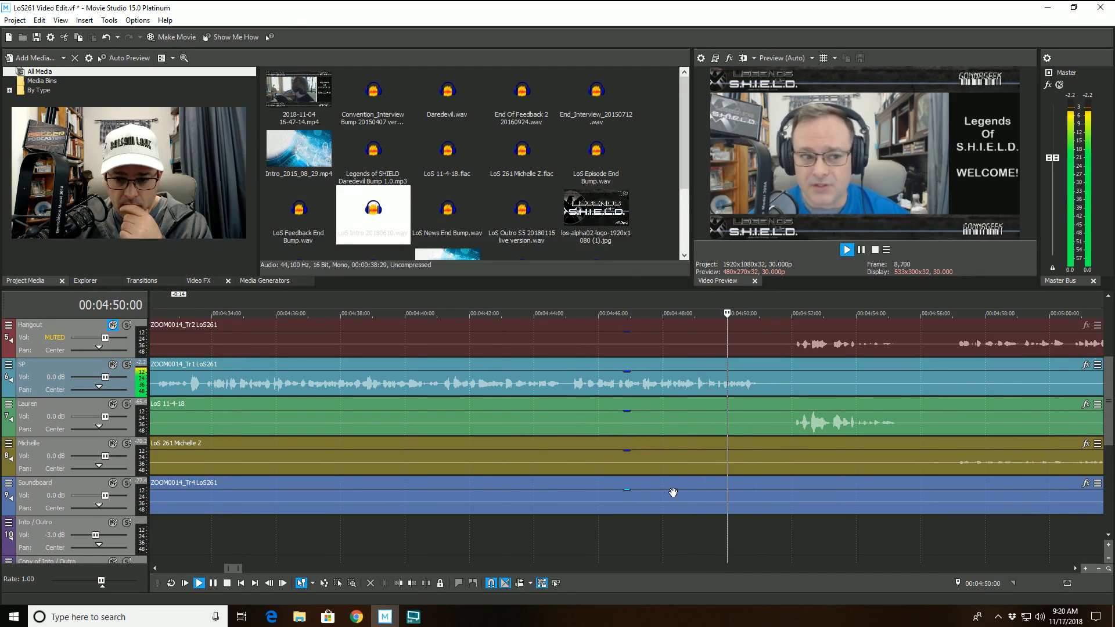
scroll(674, 491, down, 2)
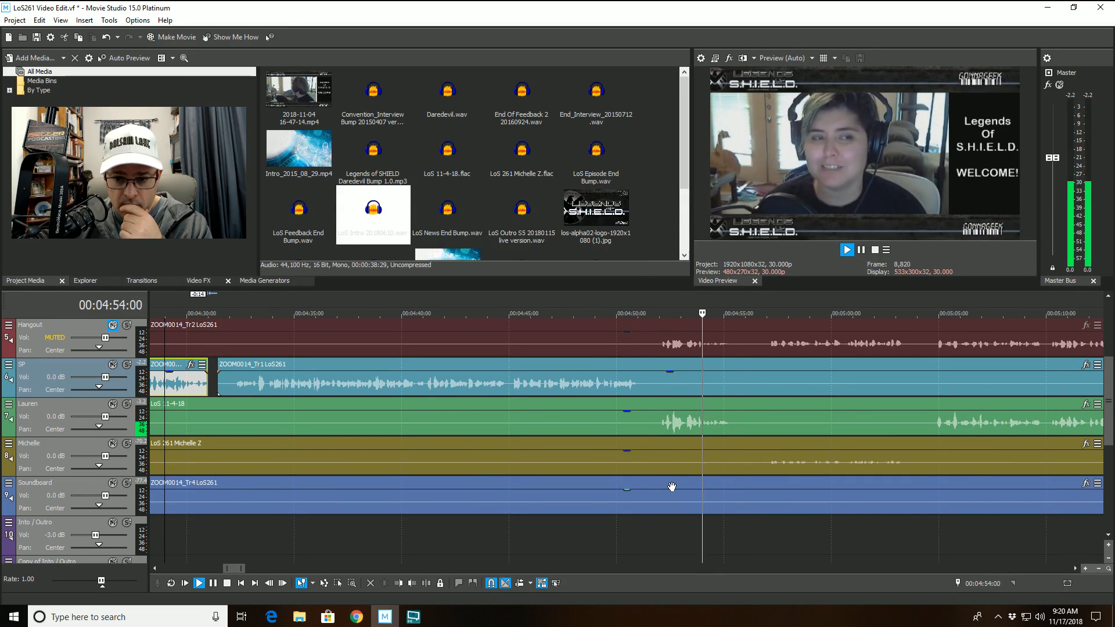
scroll(669, 488, down, 1)
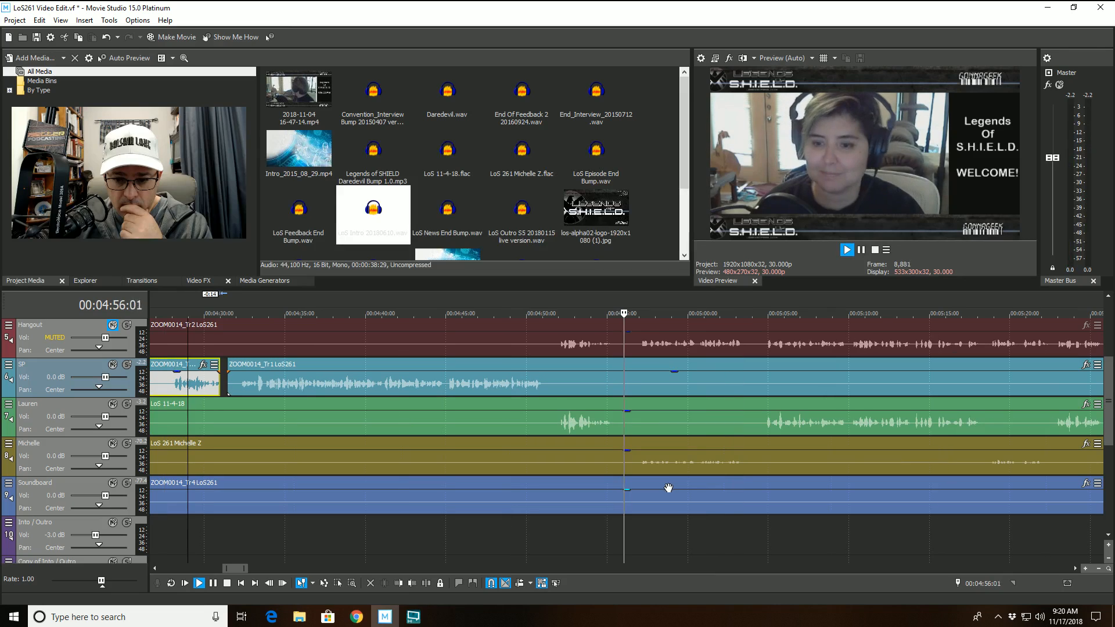
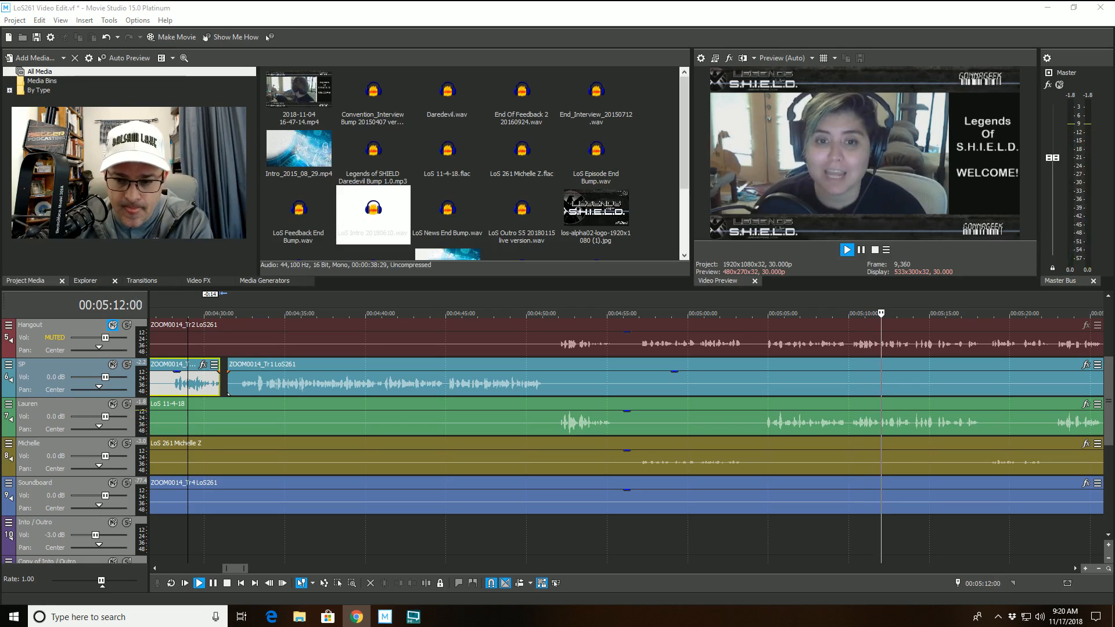
Listen on through the guests' conversation from about 00:05:12 to 00:05:30, checking the pauses between speakers
scroll(787, 378, down, 3)
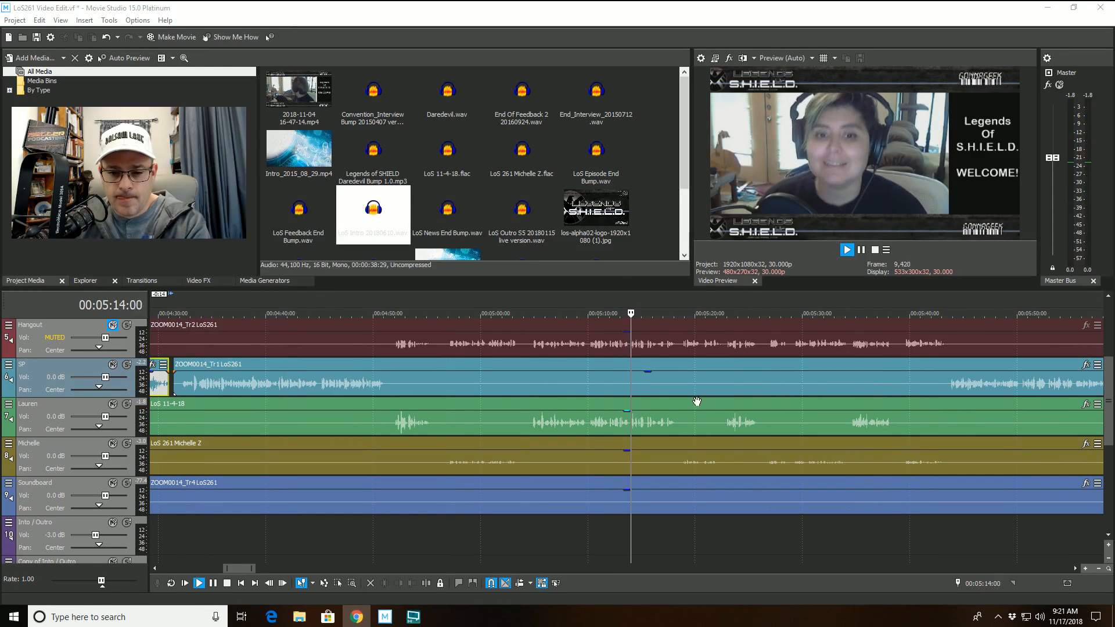
click(709, 381)
scroll(710, 381, up, 3)
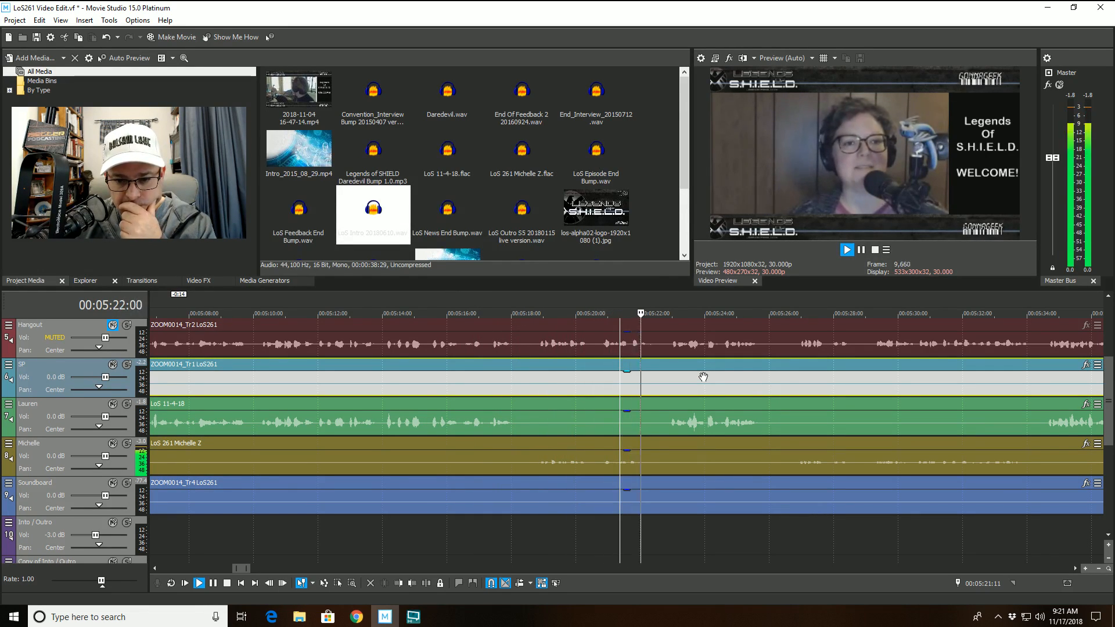
scroll(703, 377, down, 2)
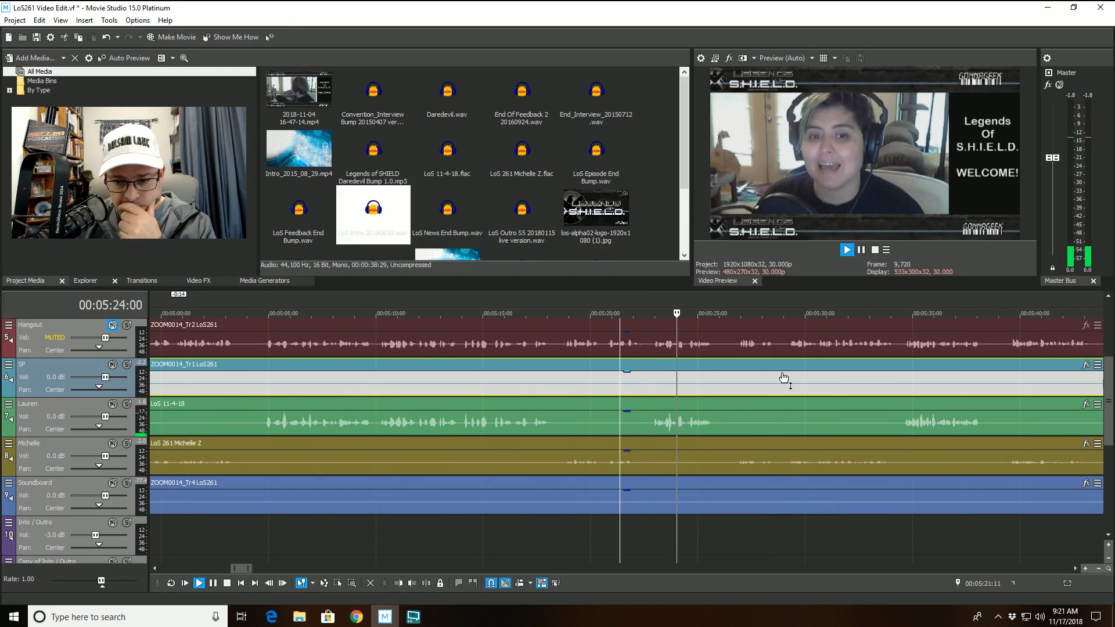
scroll(808, 367, up, 2)
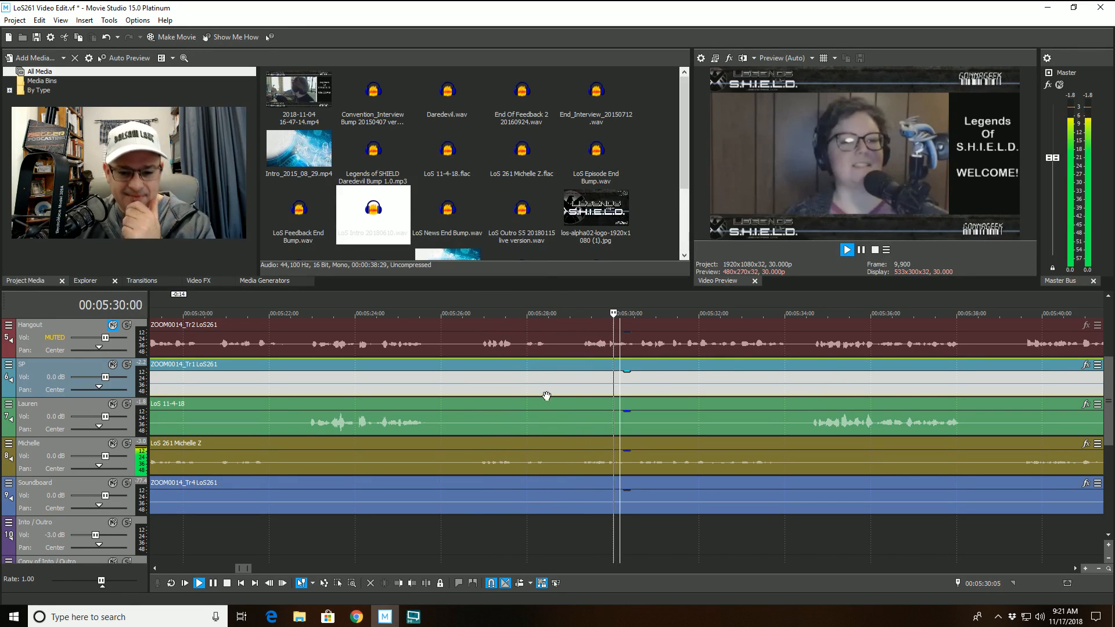
Stop playback and examine the pause between the LoS 11-4-18 speech and the track 8 guest's reply, placing the cursor at 00:05:26:07
click(459, 378)
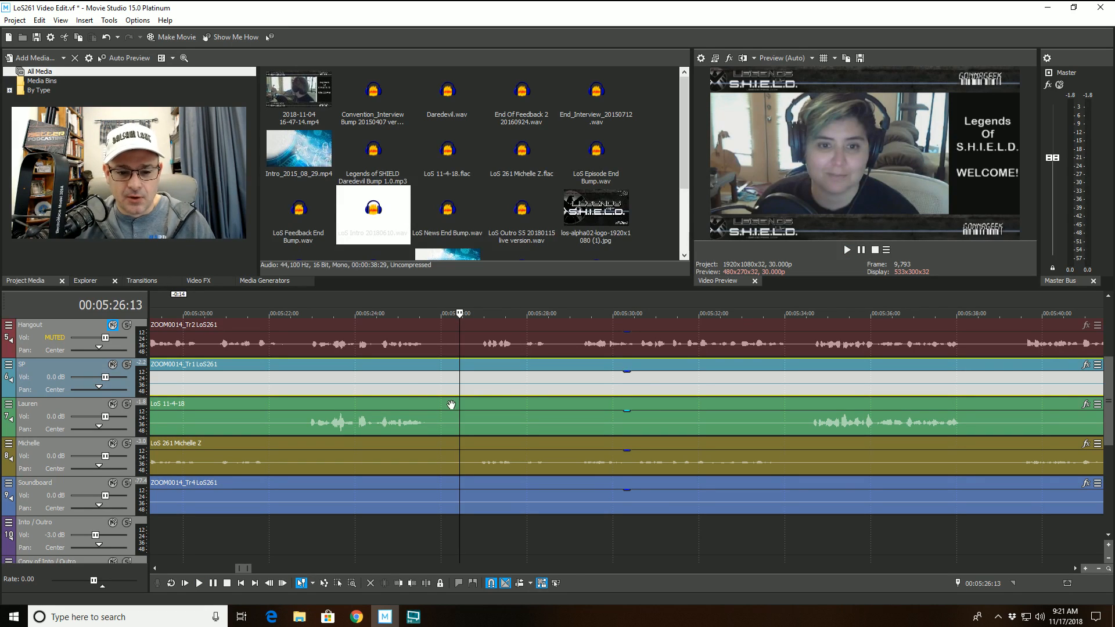
click(397, 372)
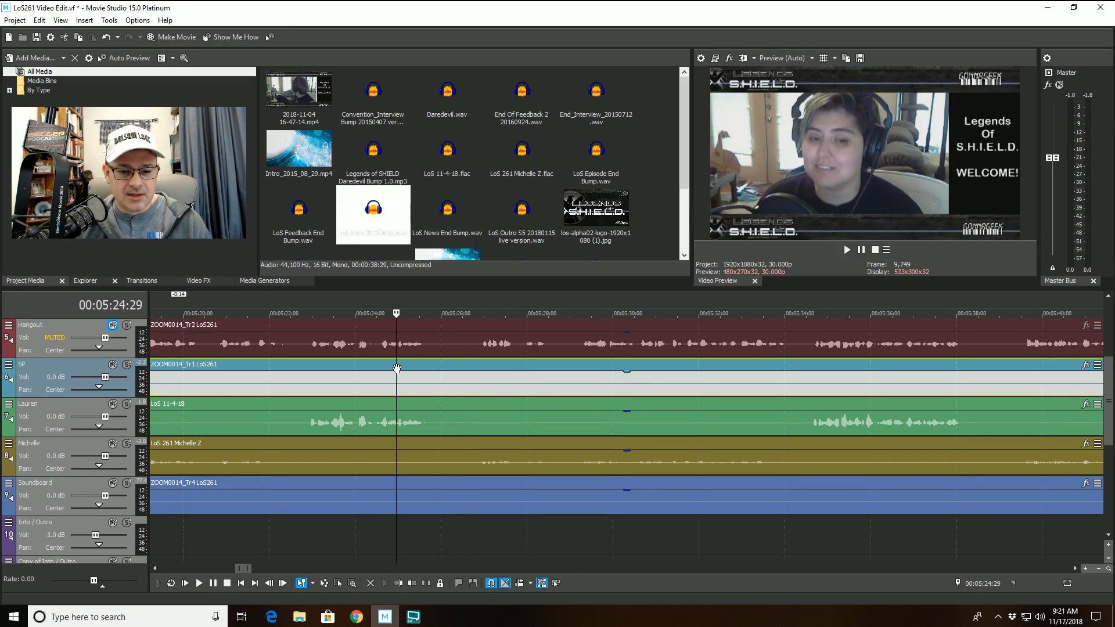
click(562, 366)
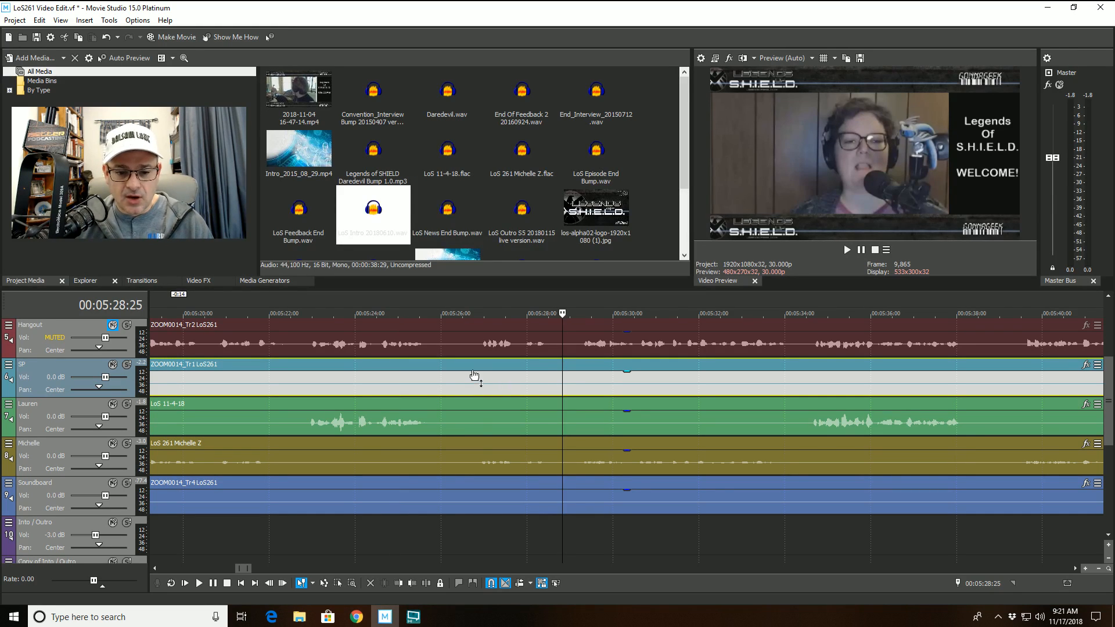
click(446, 529)
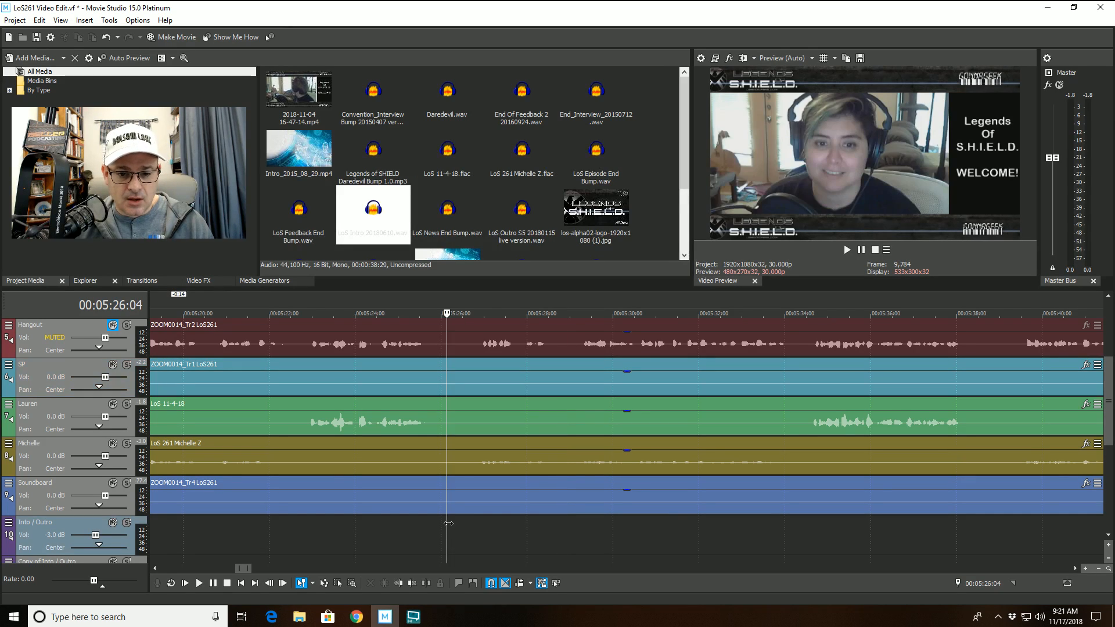
click(451, 524)
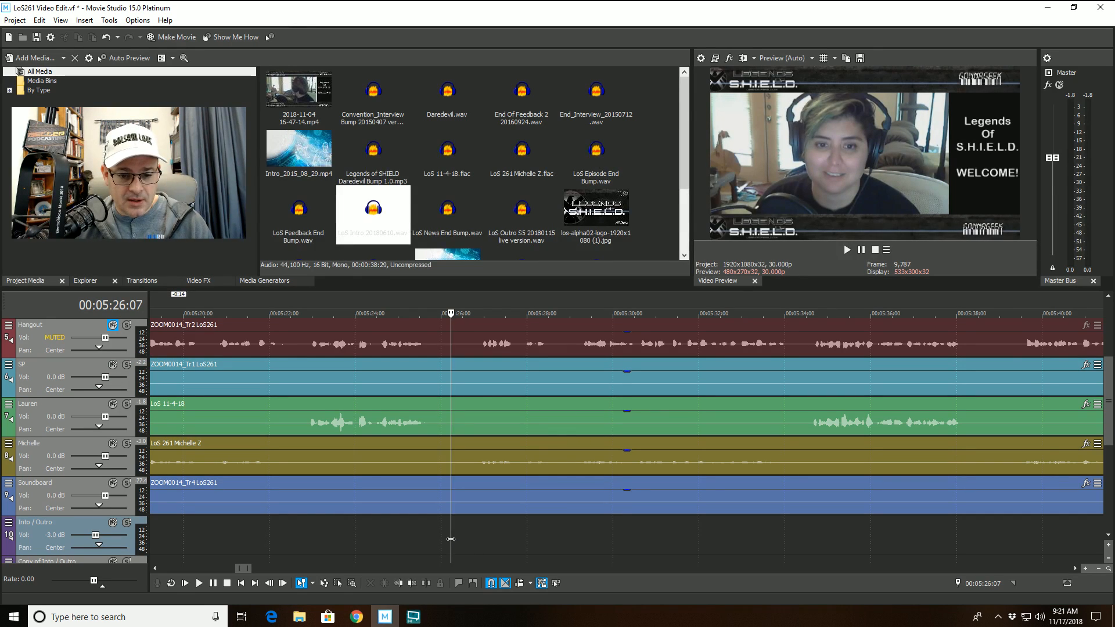
Split all tracks at 00:05:26:07 and trim the start of the following events to 00:05:28:29
click(425, 584)
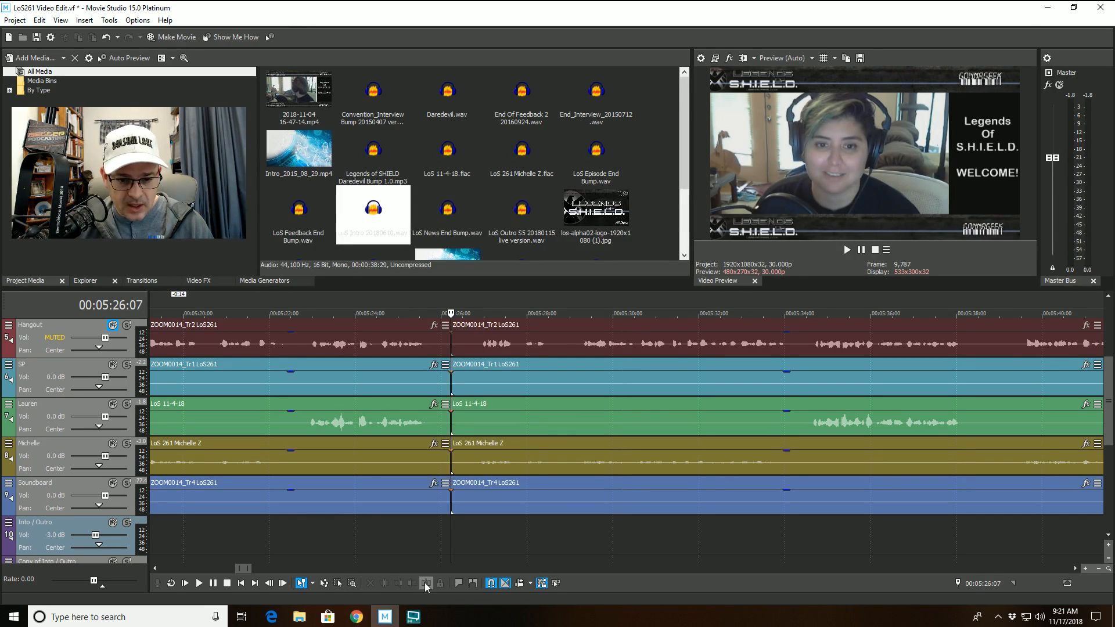
click(568, 527)
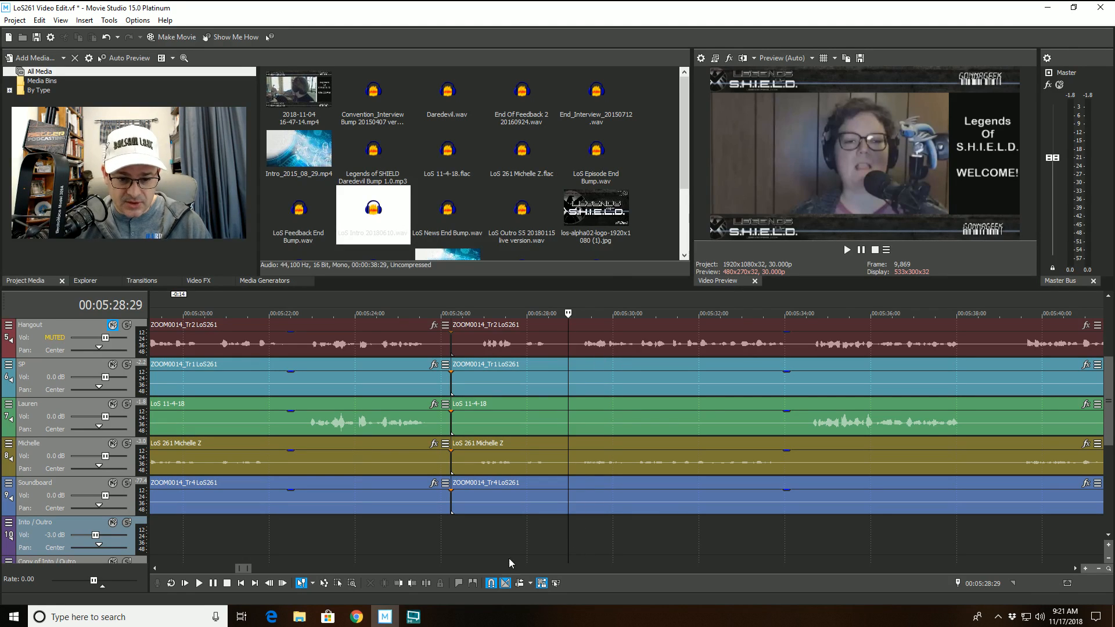
click(400, 584)
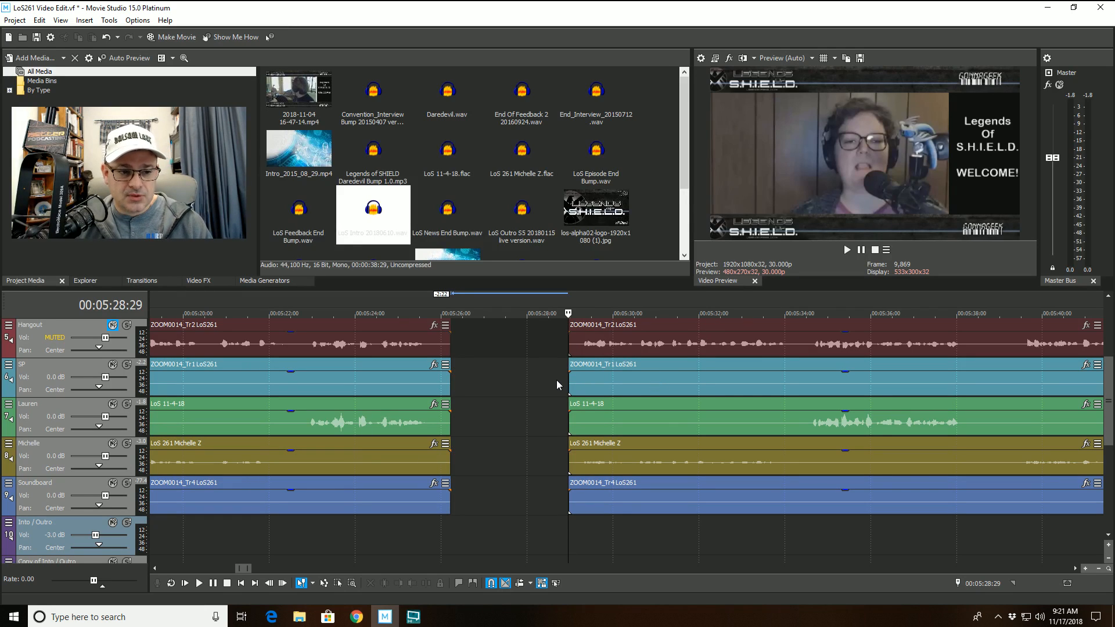
Select every event after the cursor on all tracks and move them earlier to close the gap at 00:05:26:07
right_click(567, 536)
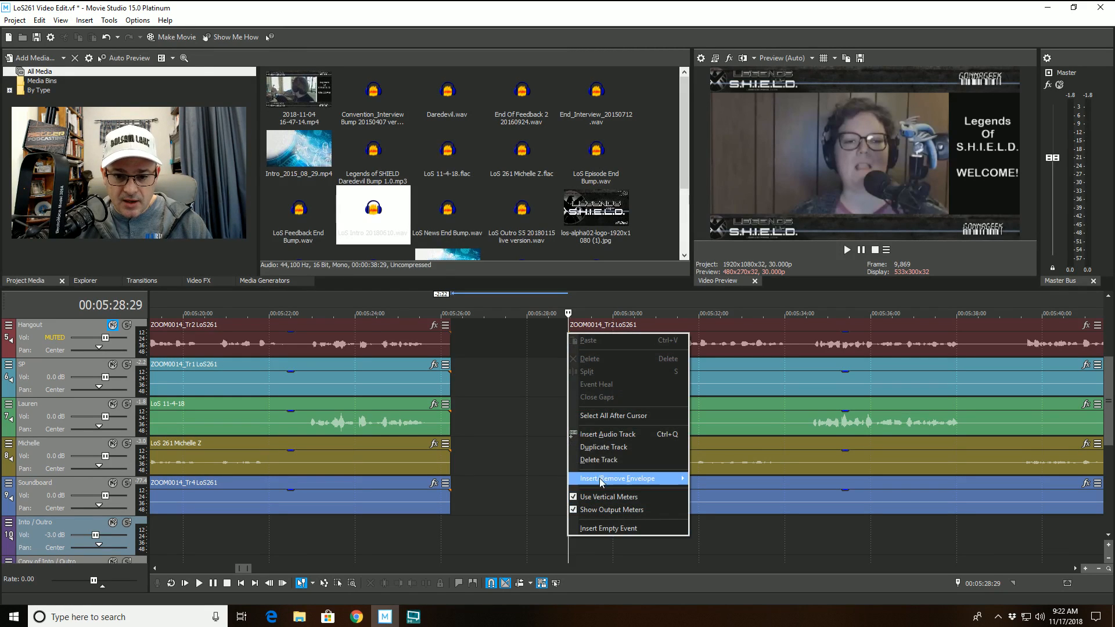
click(611, 416)
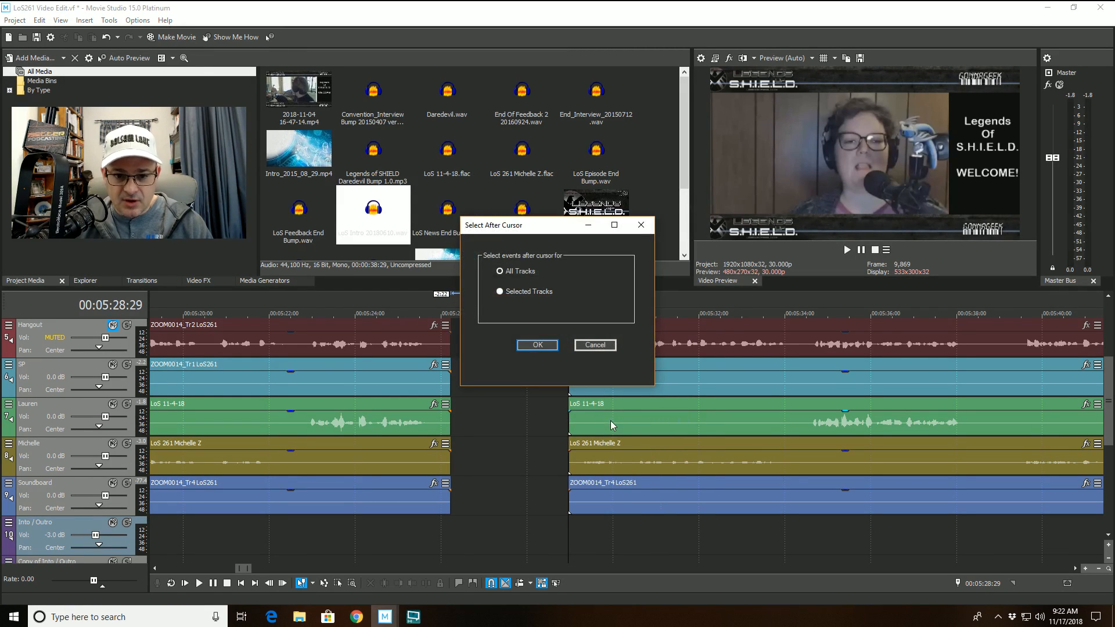
click(537, 345)
drag(636, 347, 519, 348)
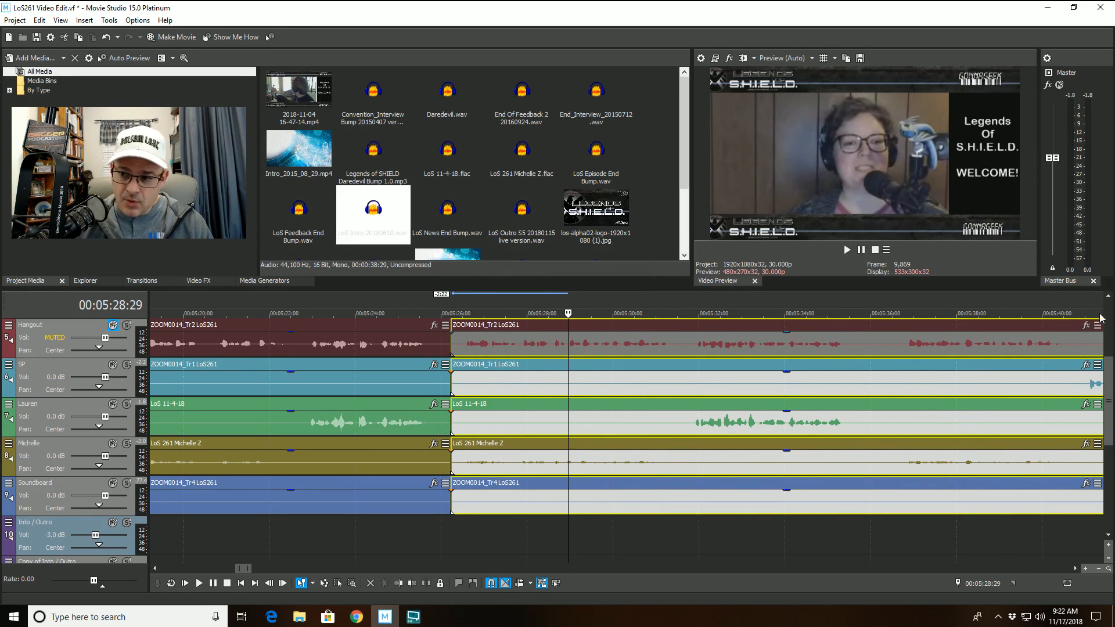
scroll(1102, 317, up, 3)
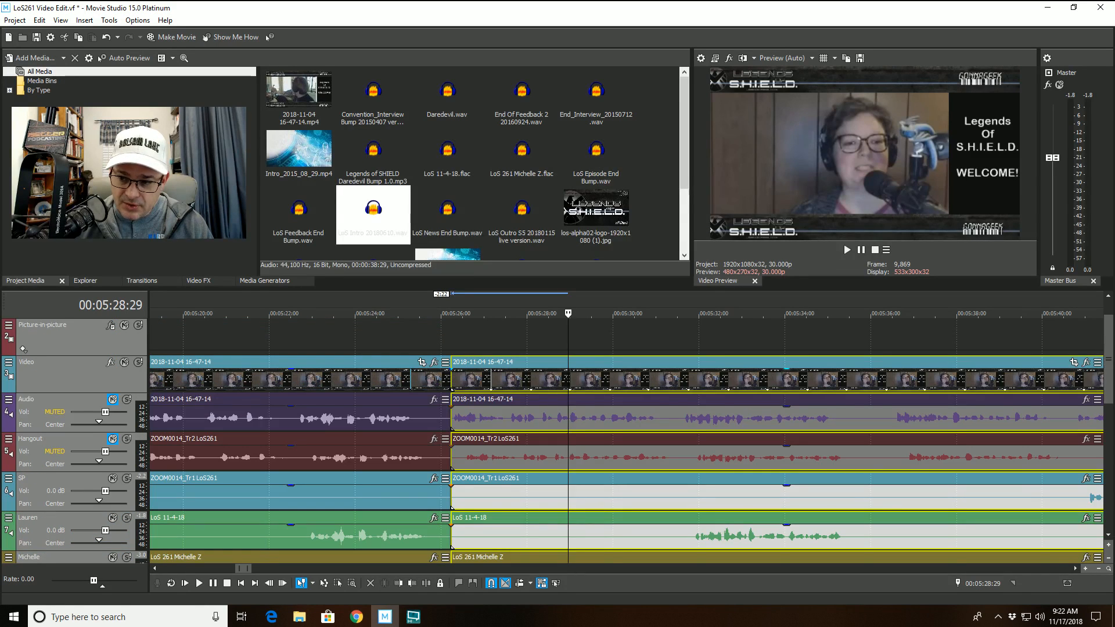
click(1107, 535)
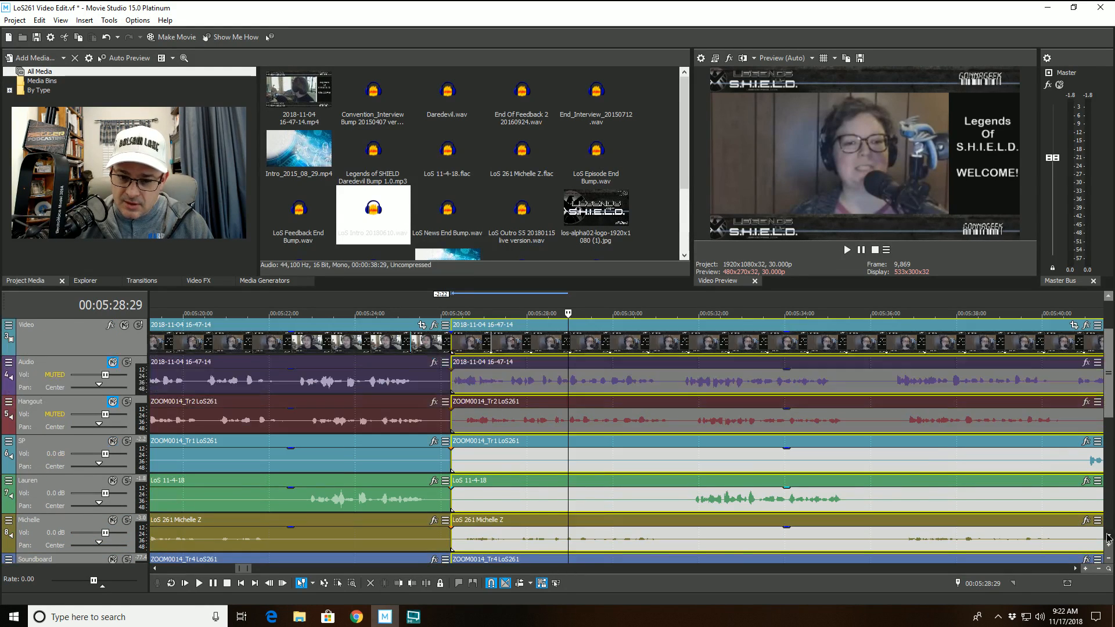
click(1108, 535)
click(1108, 535)
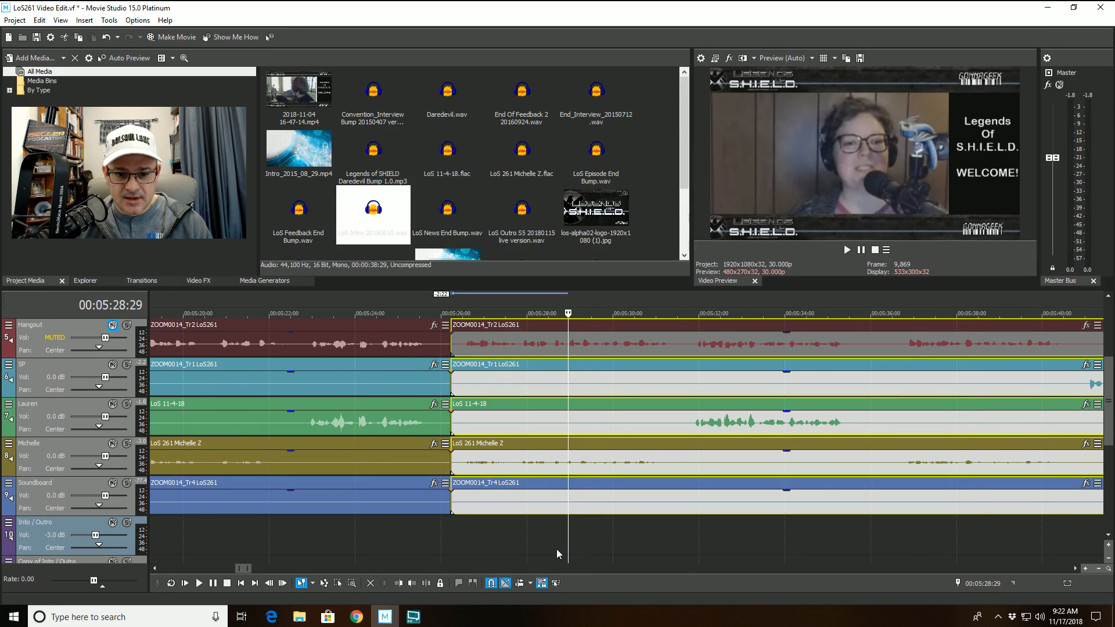
Play from 00:05:20:23 across the tightened pause through to the soundboard bump at about 00:06:06, then stop
scroll(556, 549, down, 2)
click(355, 534)
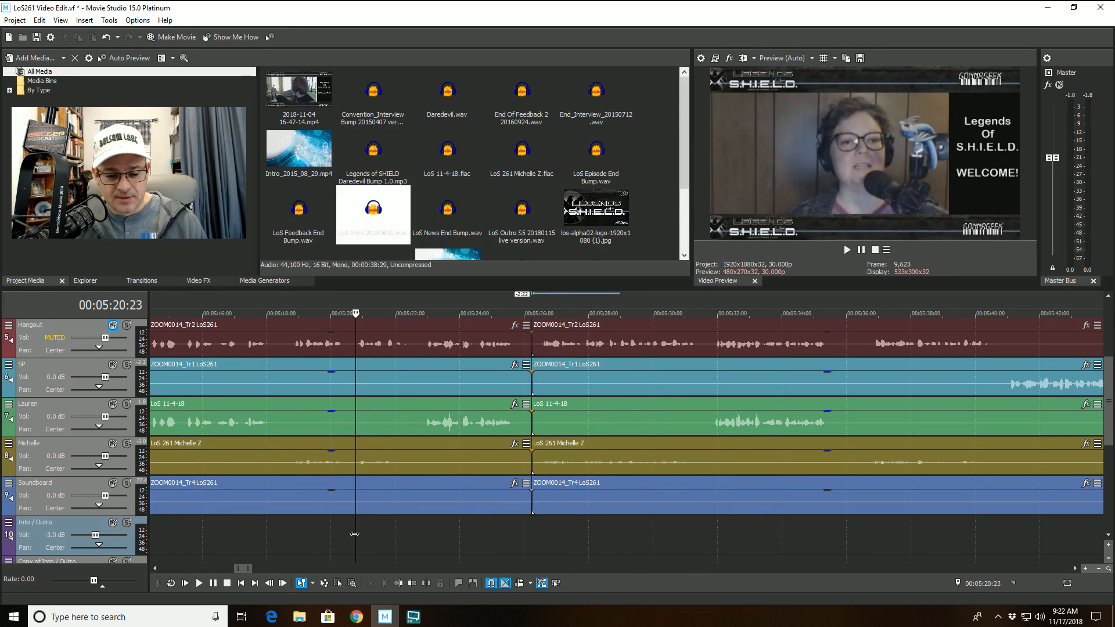
key(space)
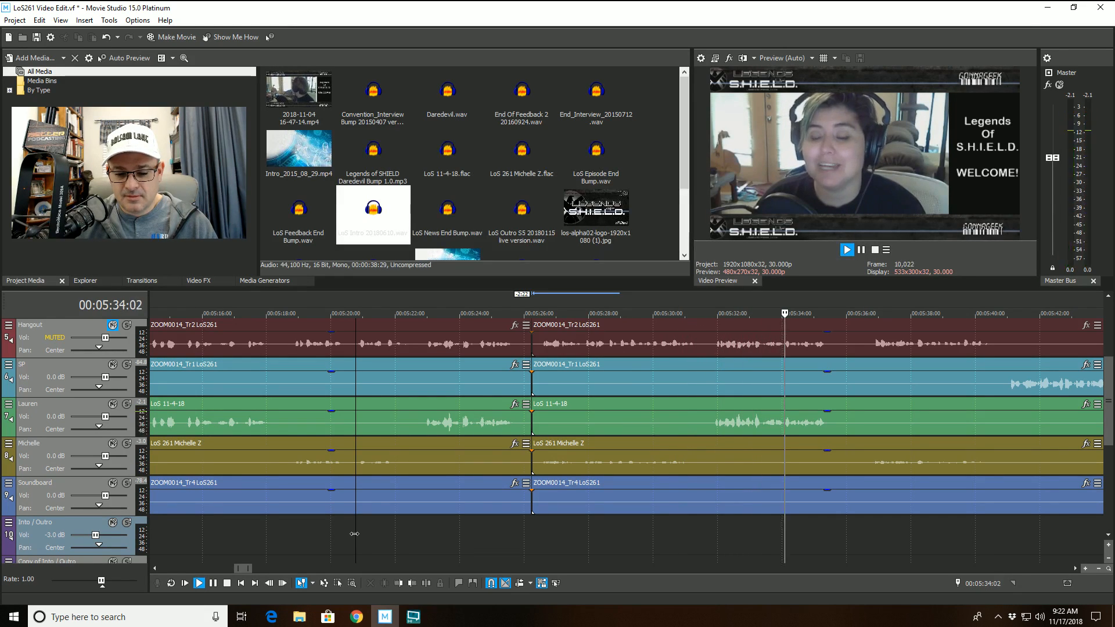
scroll(796, 482, down, 1)
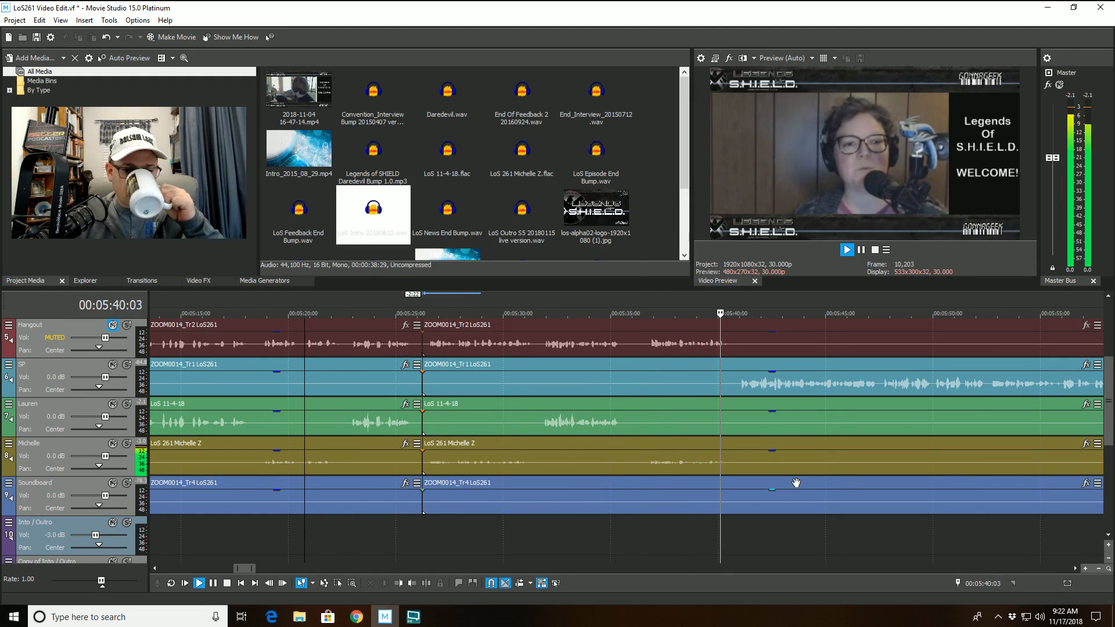
scroll(795, 484, down, 1)
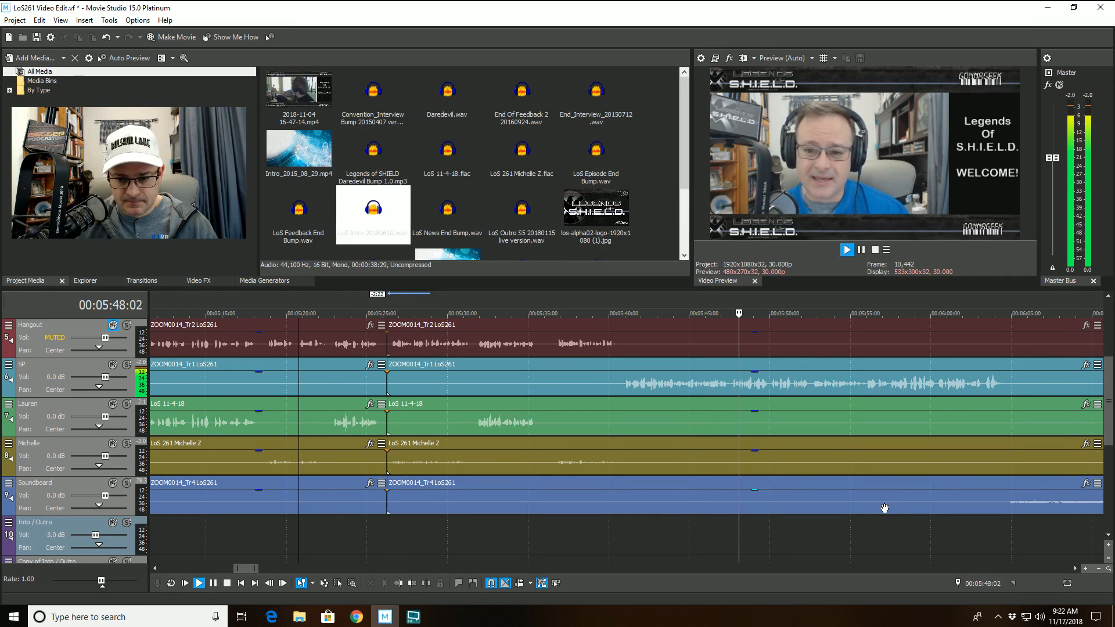
scroll(884, 507, down, 1)
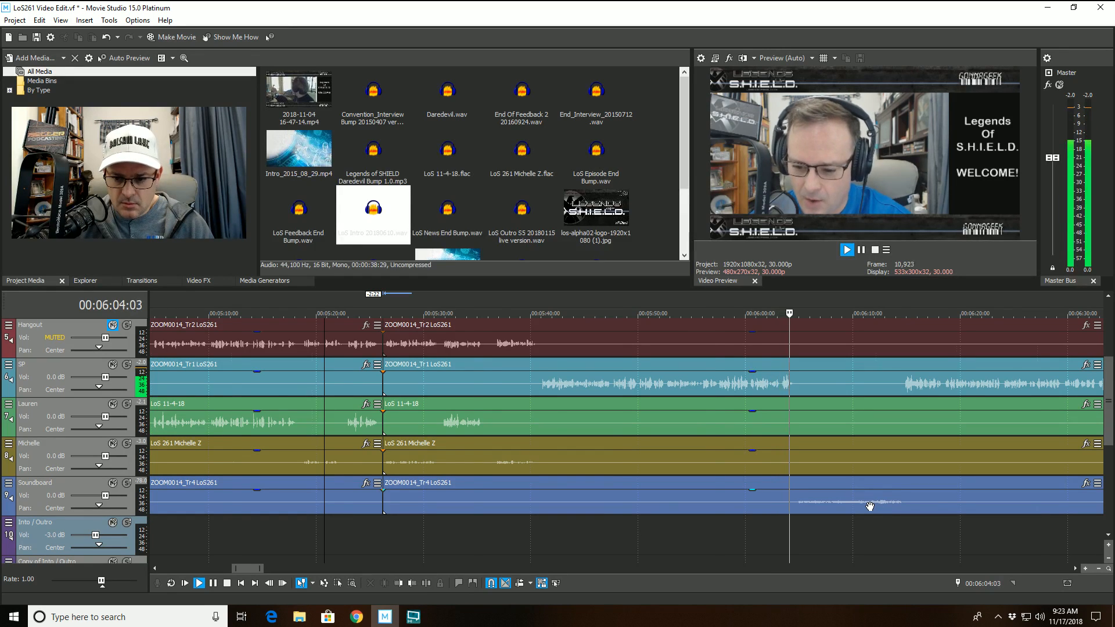
scroll(876, 507, up, 3)
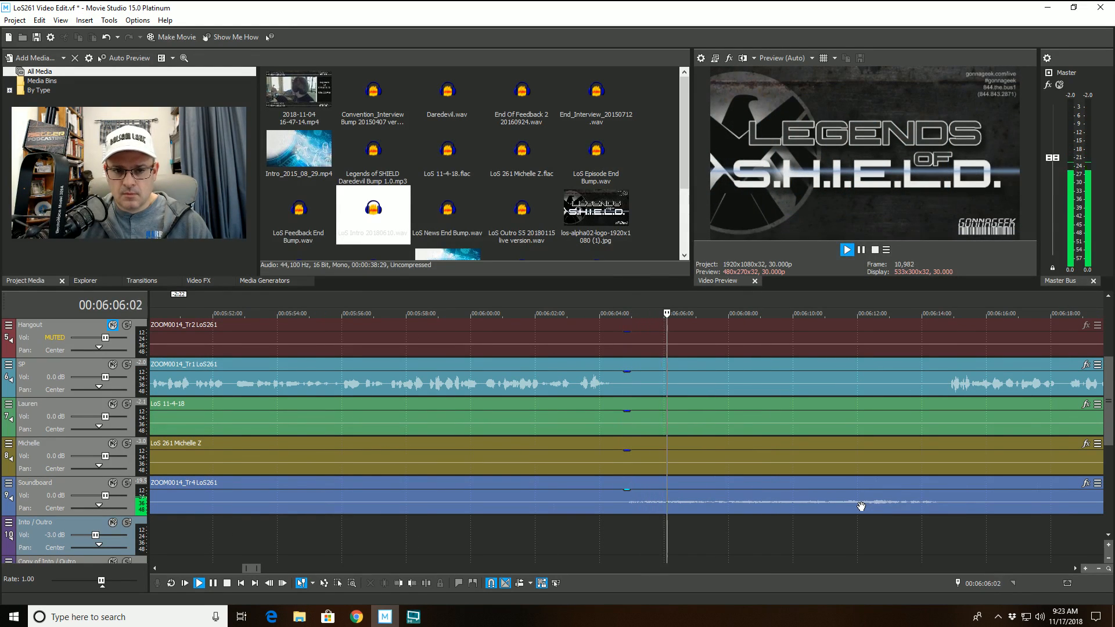
key(space)
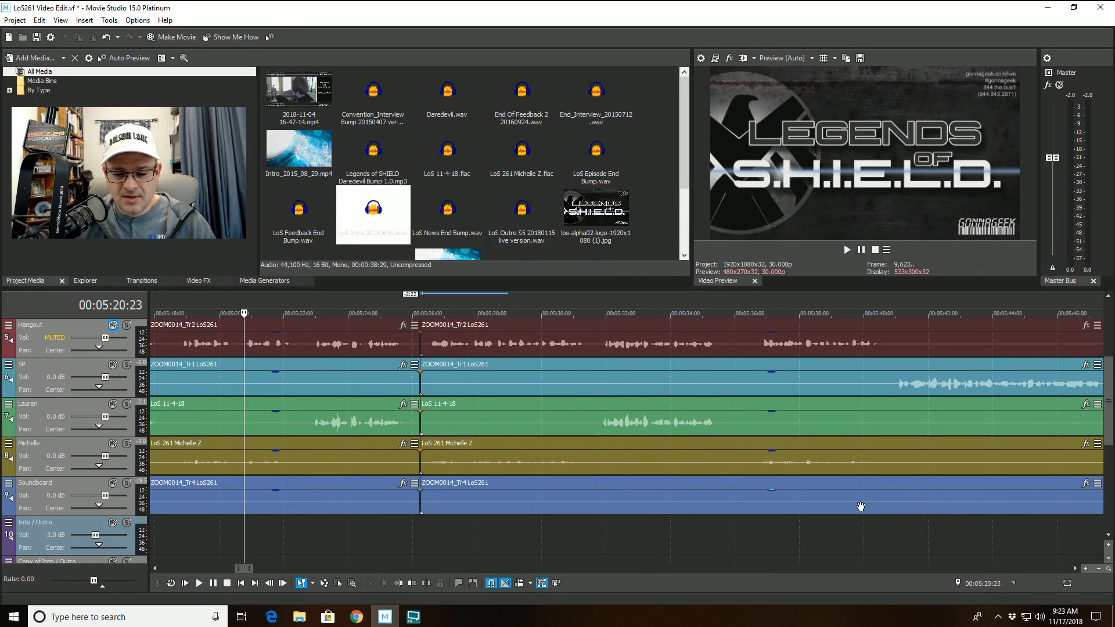
Place Start_Interview_20150712.wav on the Intro / Outro track above the recorded soundboard bump, starting just after the track 6 speech ends
scroll(835, 501, down, 6)
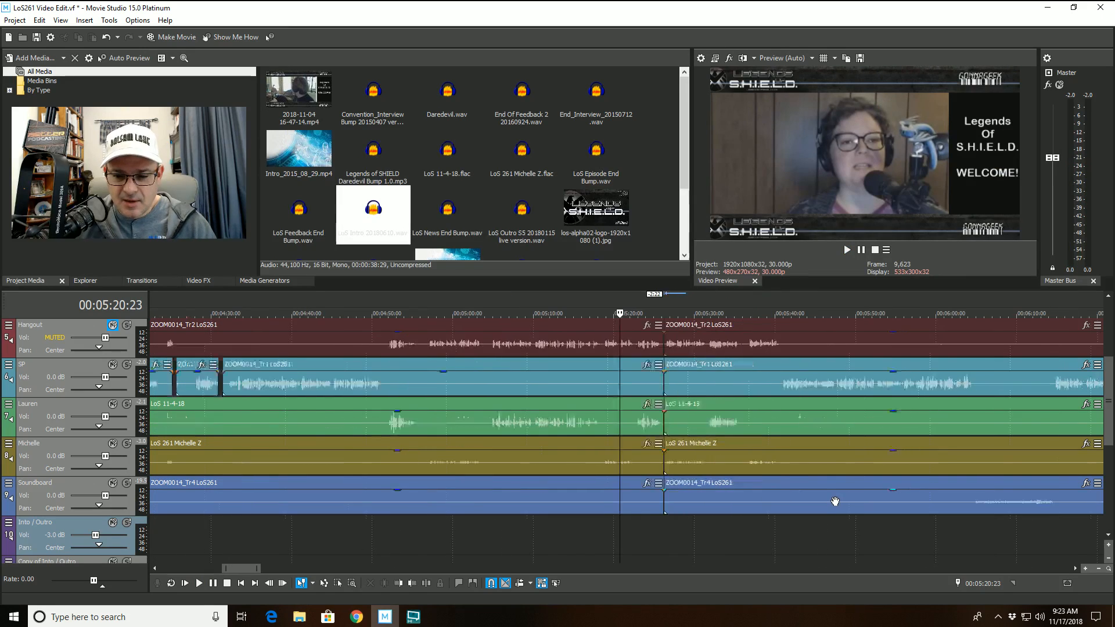
click(807, 531)
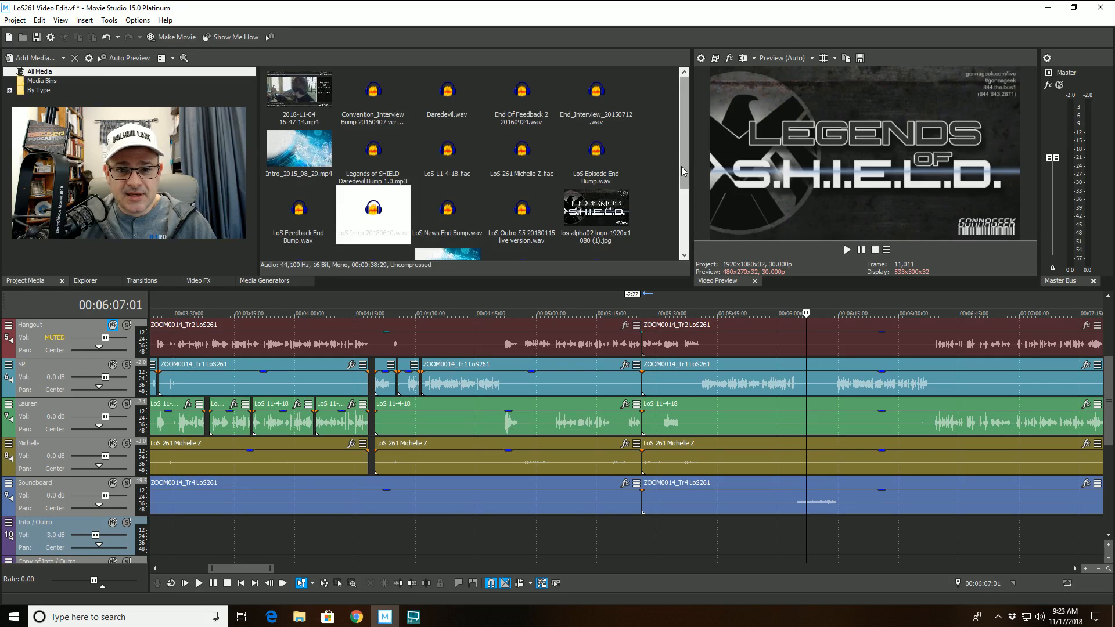
drag(681, 166, 673, 216)
click(300, 200)
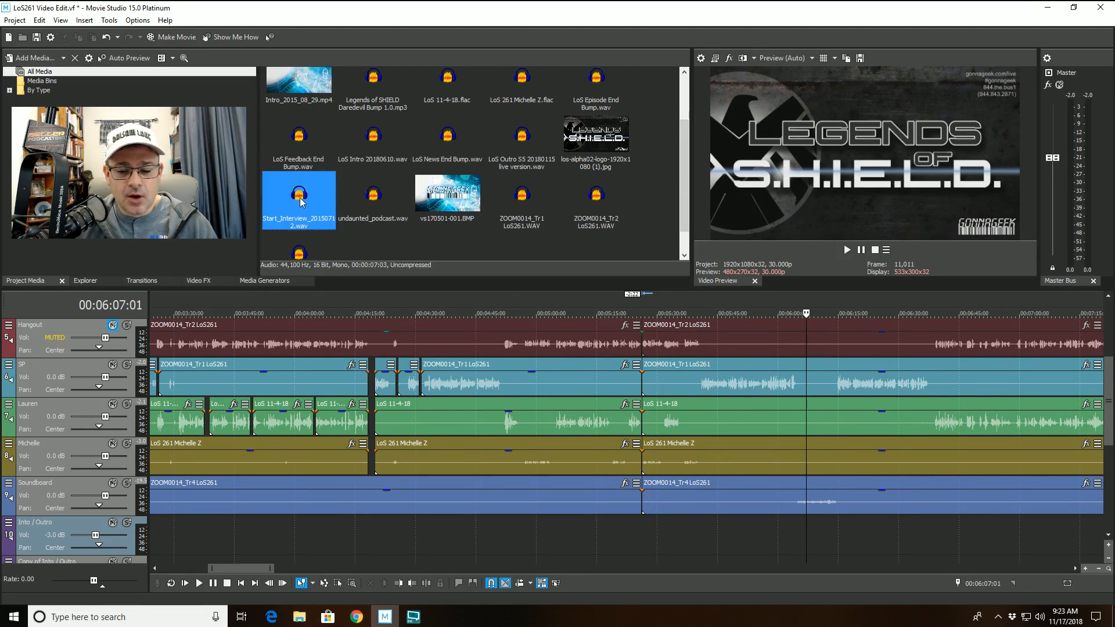
drag(300, 200, 809, 535)
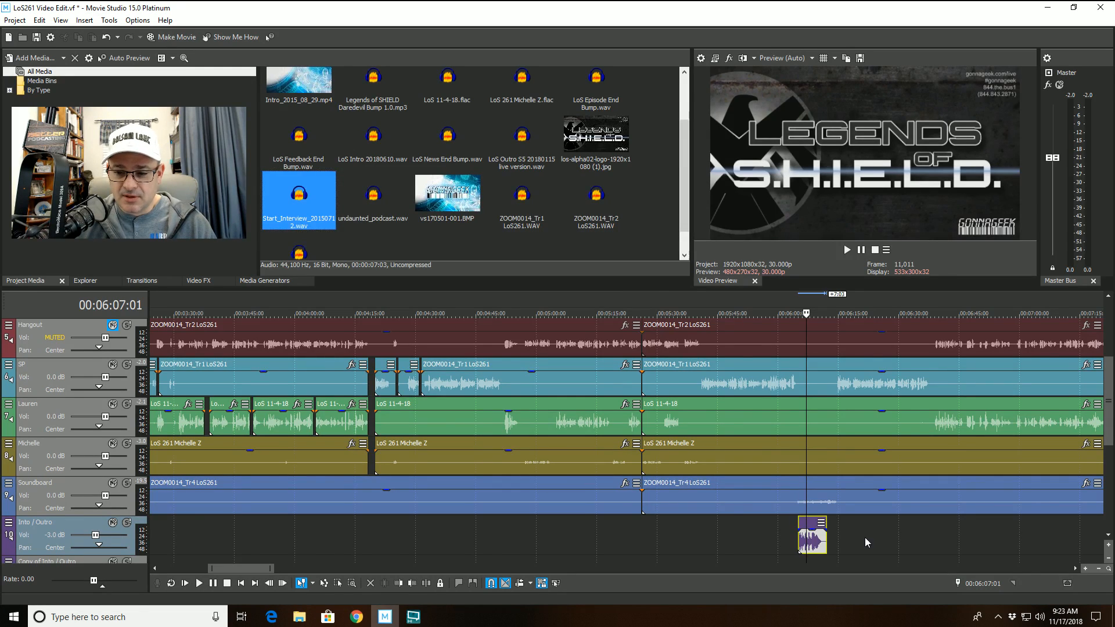
scroll(804, 508, up, 8)
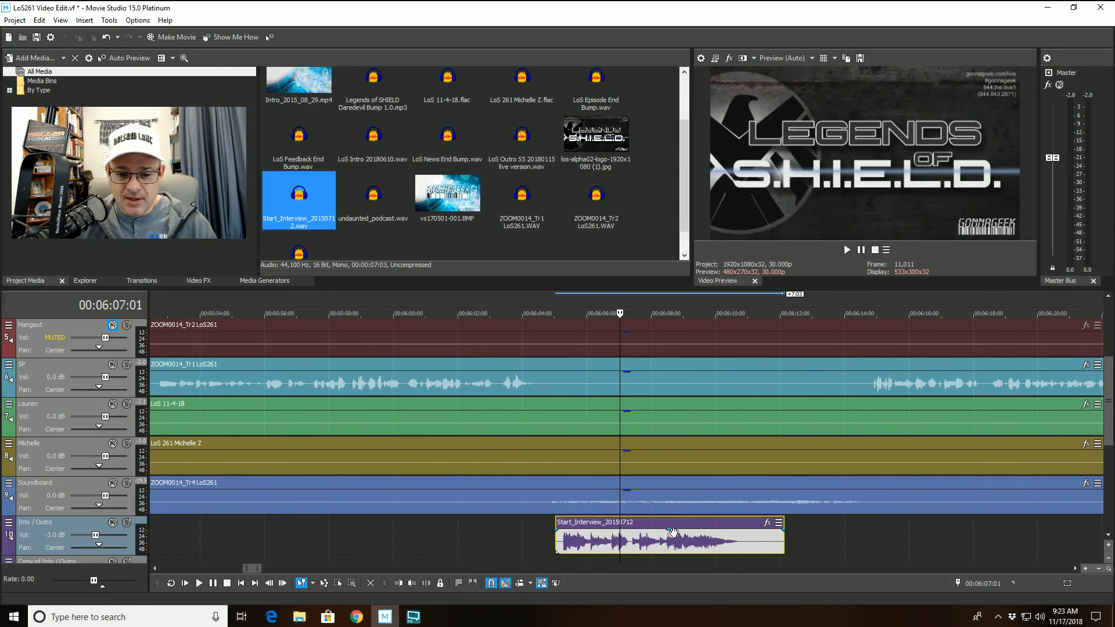
drag(672, 532, 657, 535)
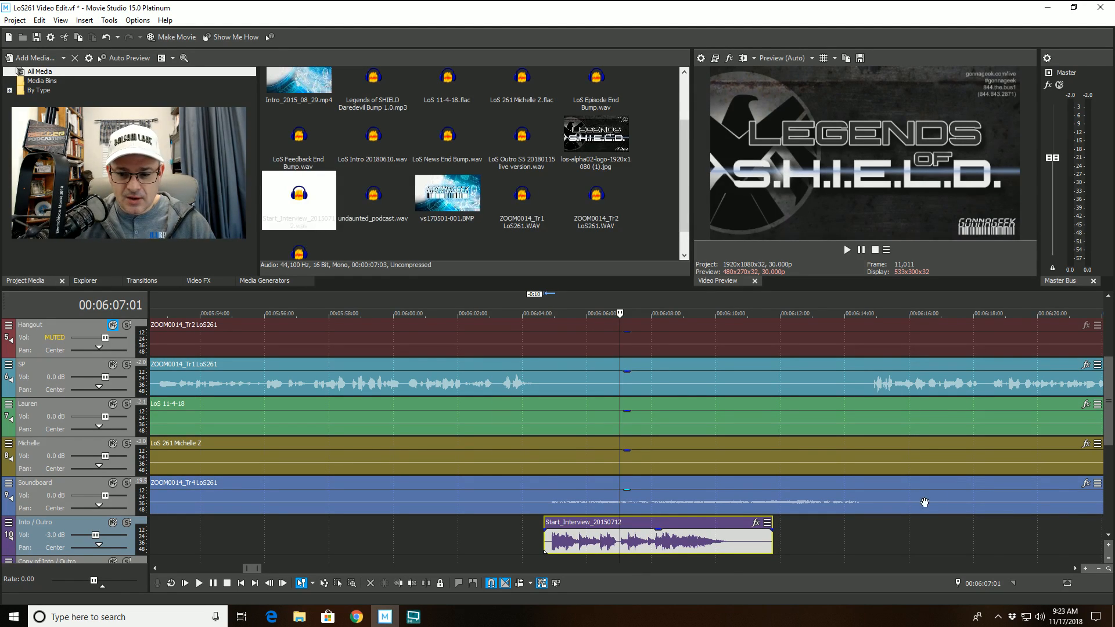
Trim the start of the ZOOM0014_Tr4 LoS261 soundboard event to 00:06:17:15 and play back the transition from 00:06:01:28
click(956, 503)
click(398, 583)
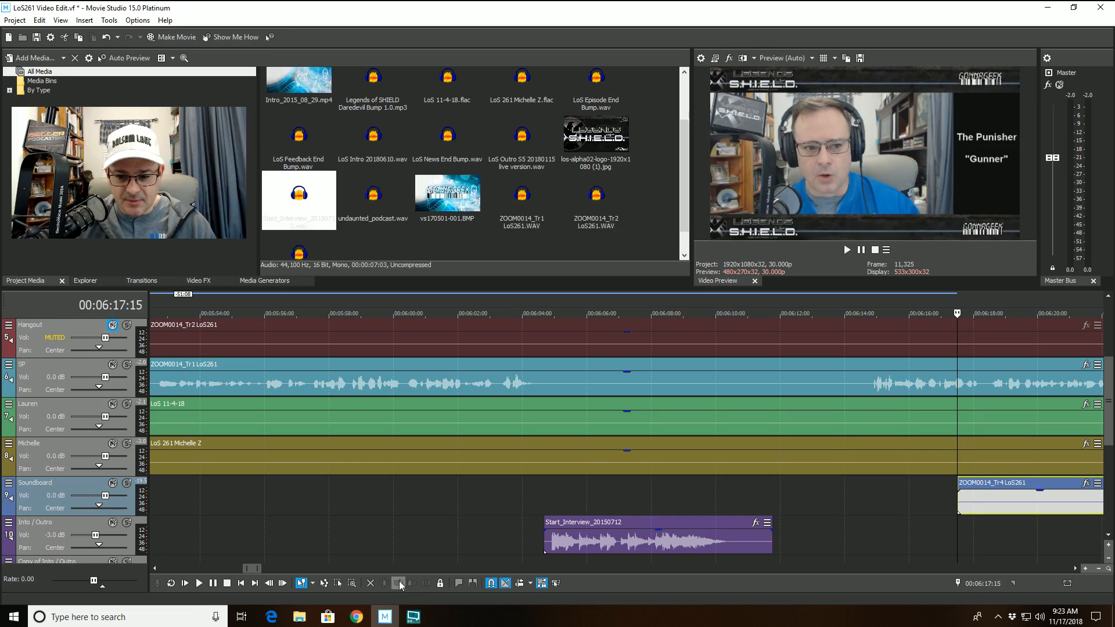
click(456, 378)
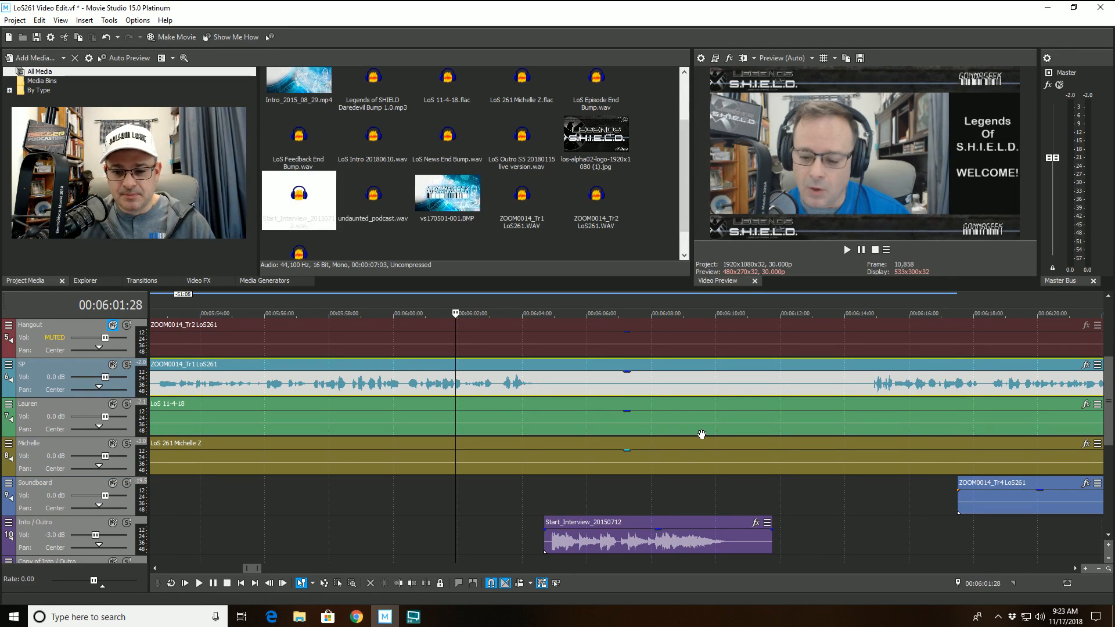
key(space)
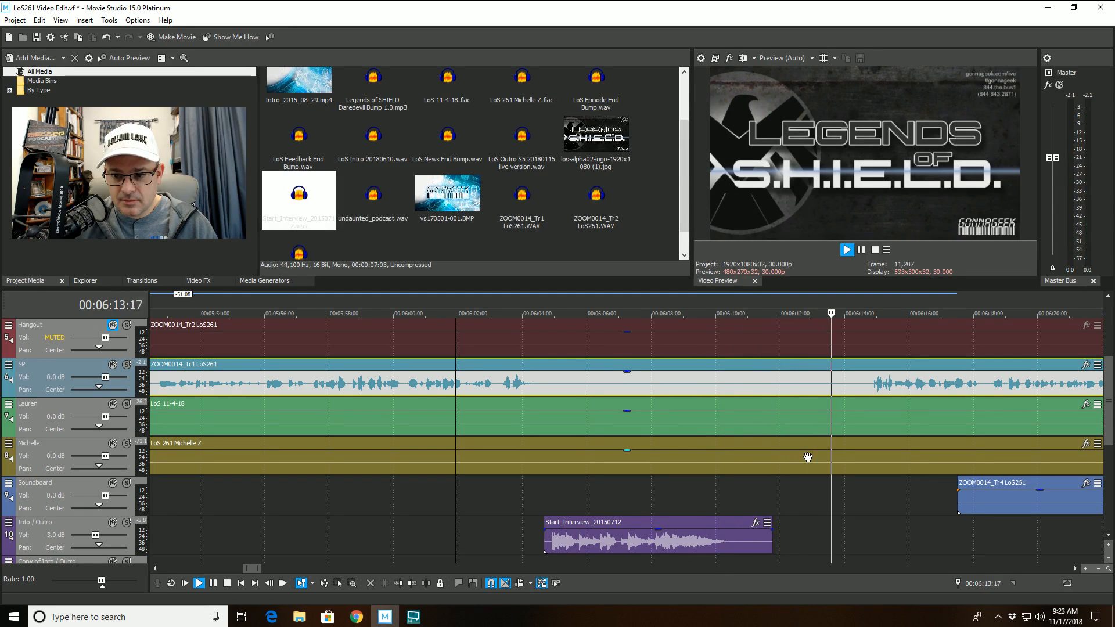
key(space)
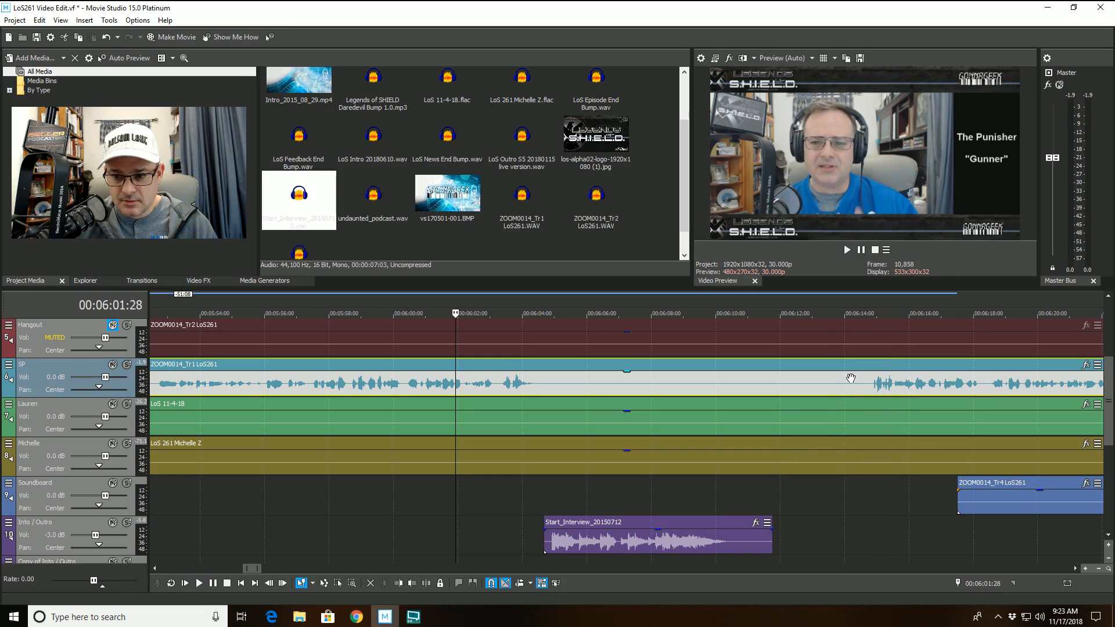
Split the remaining recording tracks at 00:06:13:11, shortly before the track 6 speech resumes after the bump
click(854, 366)
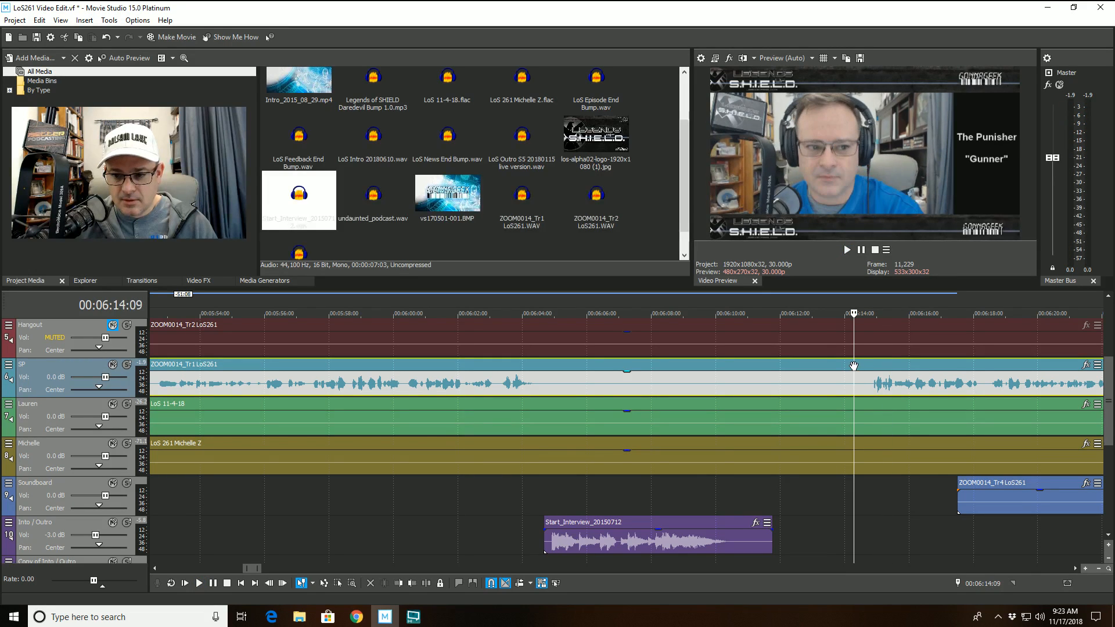
click(824, 366)
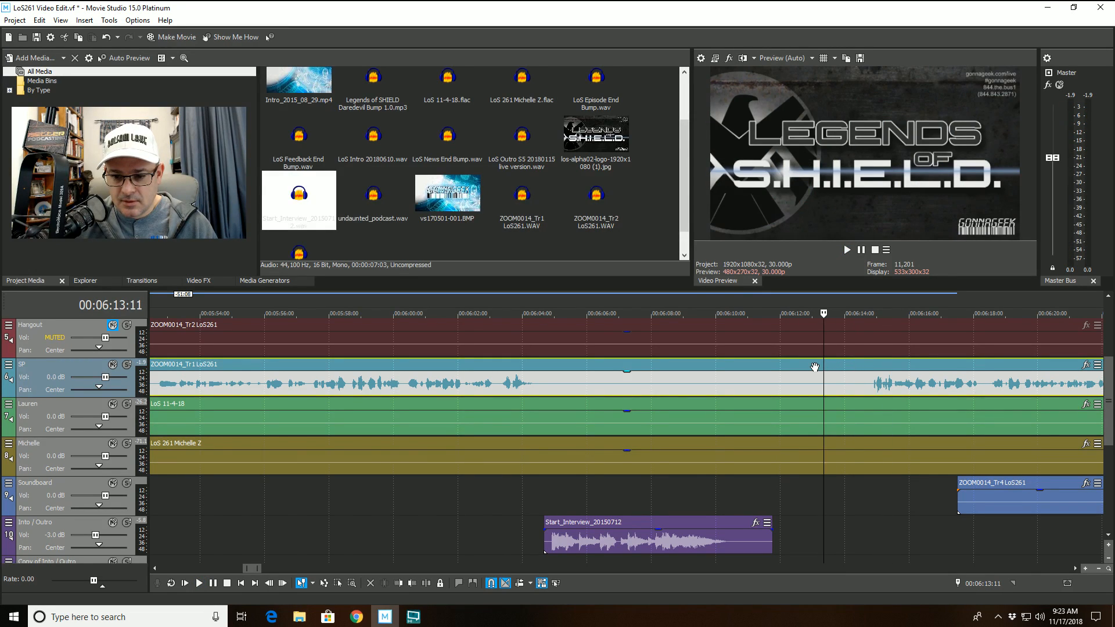
click(824, 495)
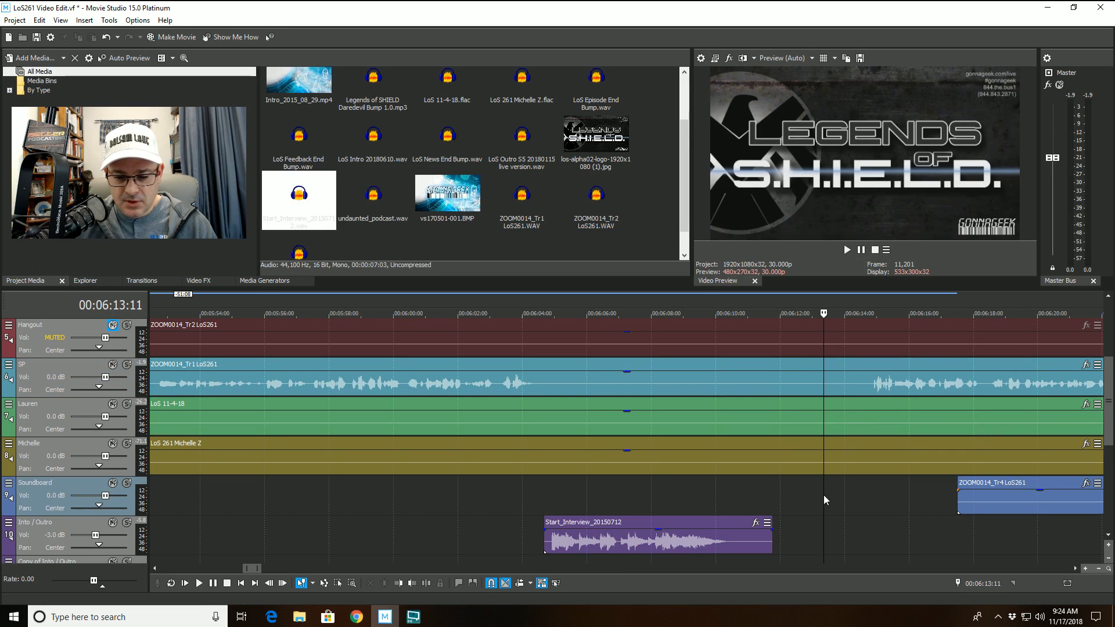
click(427, 583)
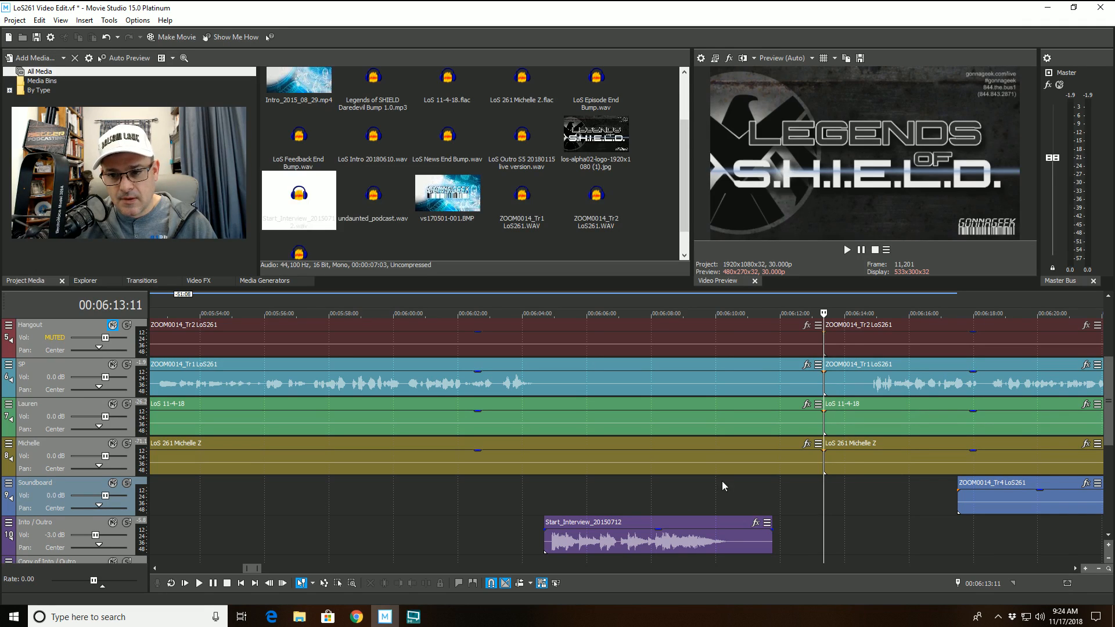
Check the split across the video and audio tracks, and return the cursor to 00:06:13:11
scroll(1110, 373, up, 1)
scroll(1112, 364, up, 1)
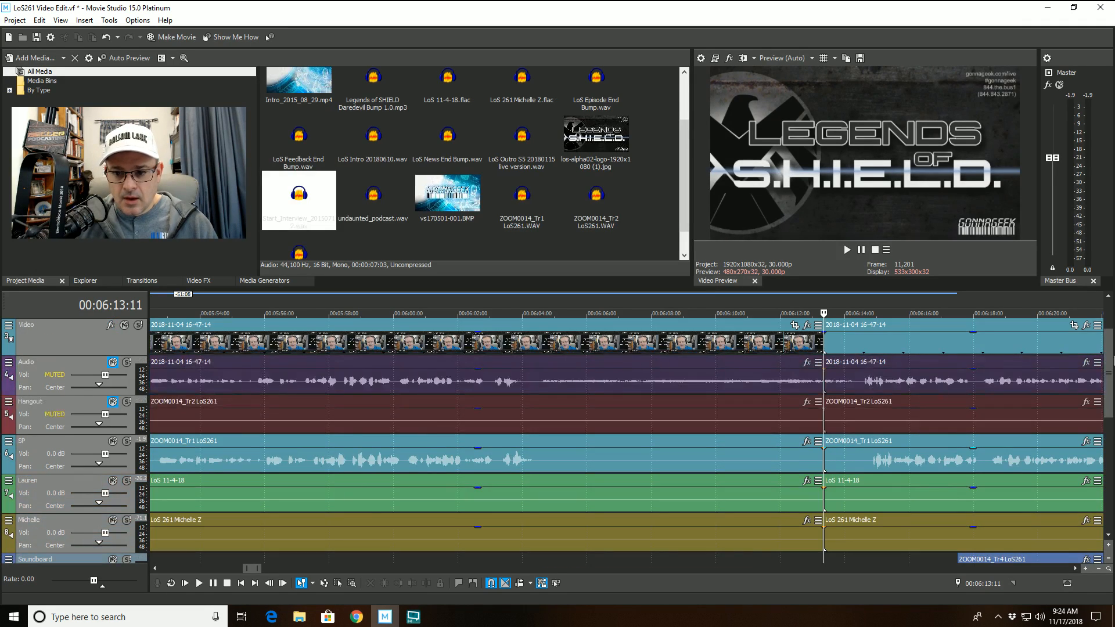
scroll(1111, 365, down, 1)
mouse_move(1114, 360)
mouse_down()
mouse_move(1113, 349)
mouse_move(1113, 380)
mouse_move(1112, 367)
mouse_up()
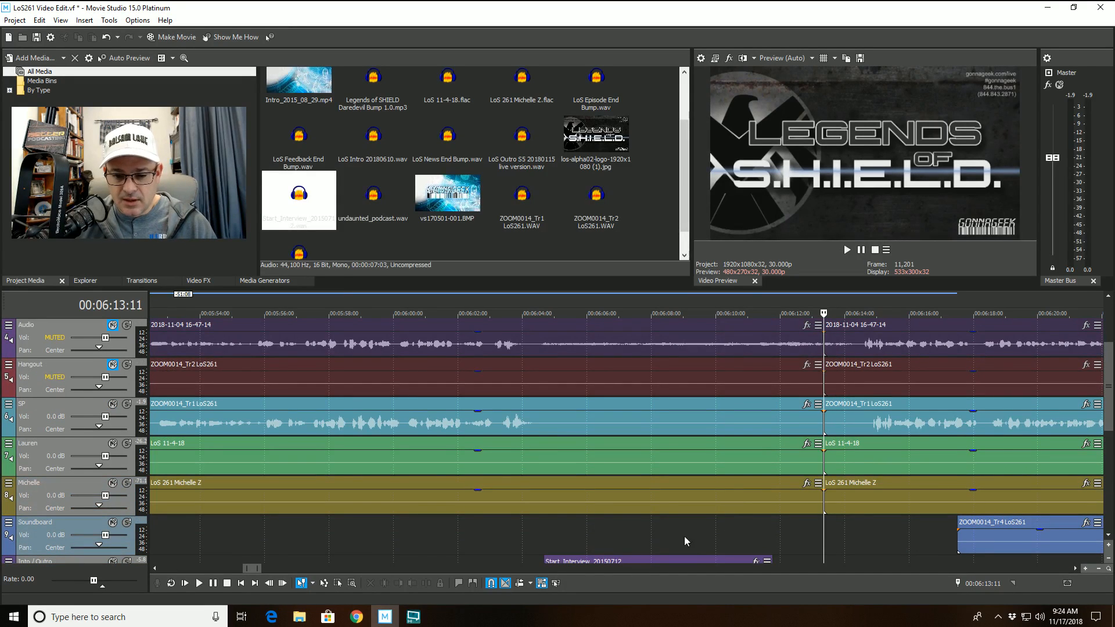
click(667, 527)
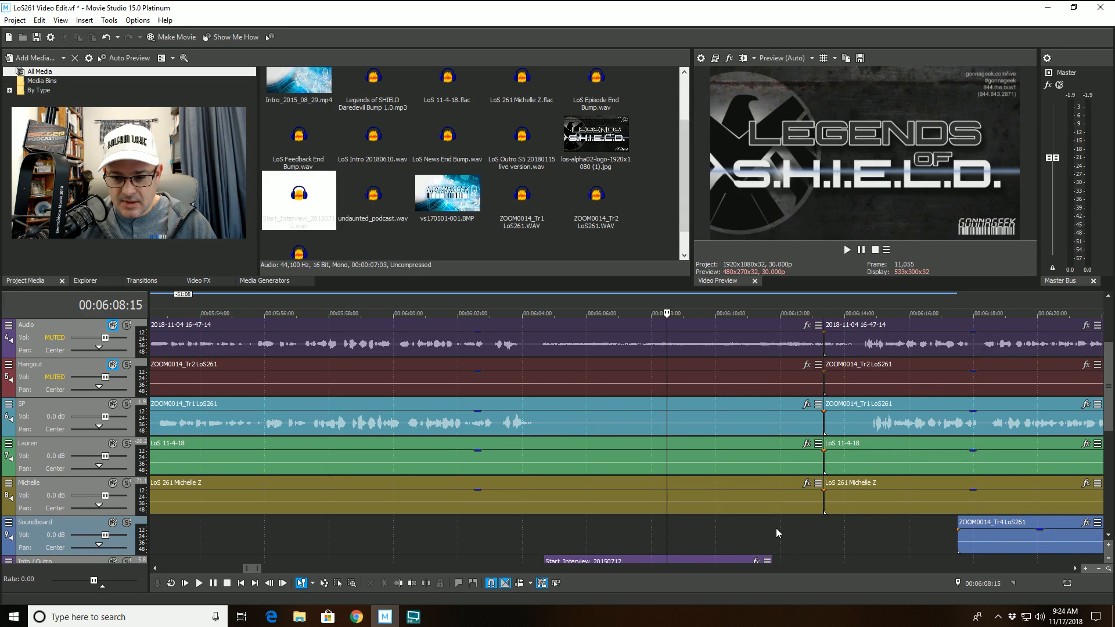
scroll(839, 457, down, 2)
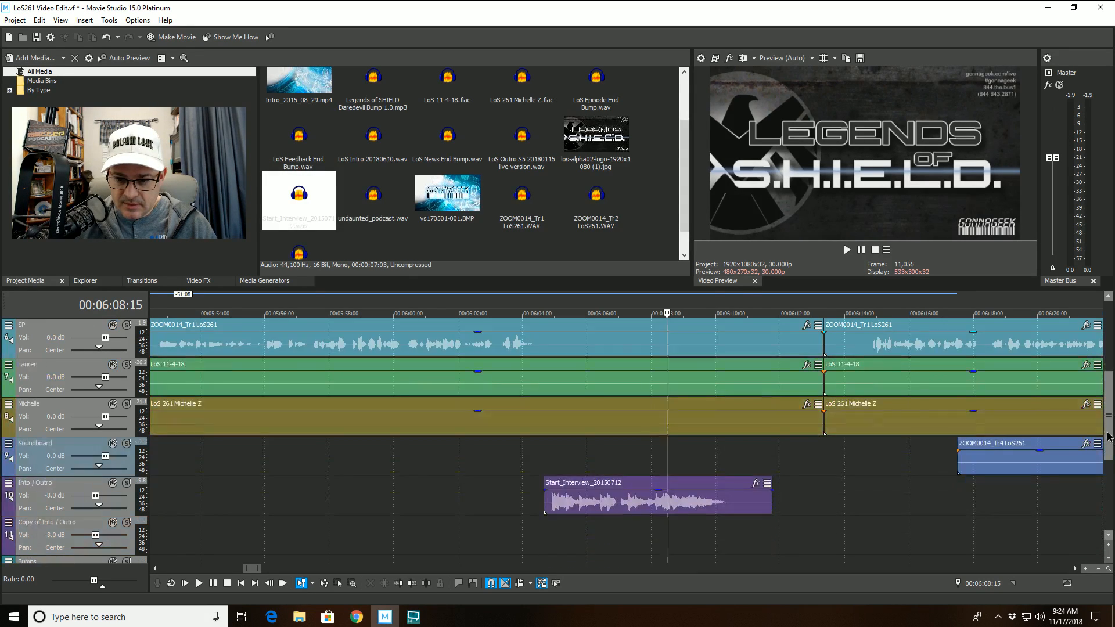
click(824, 451)
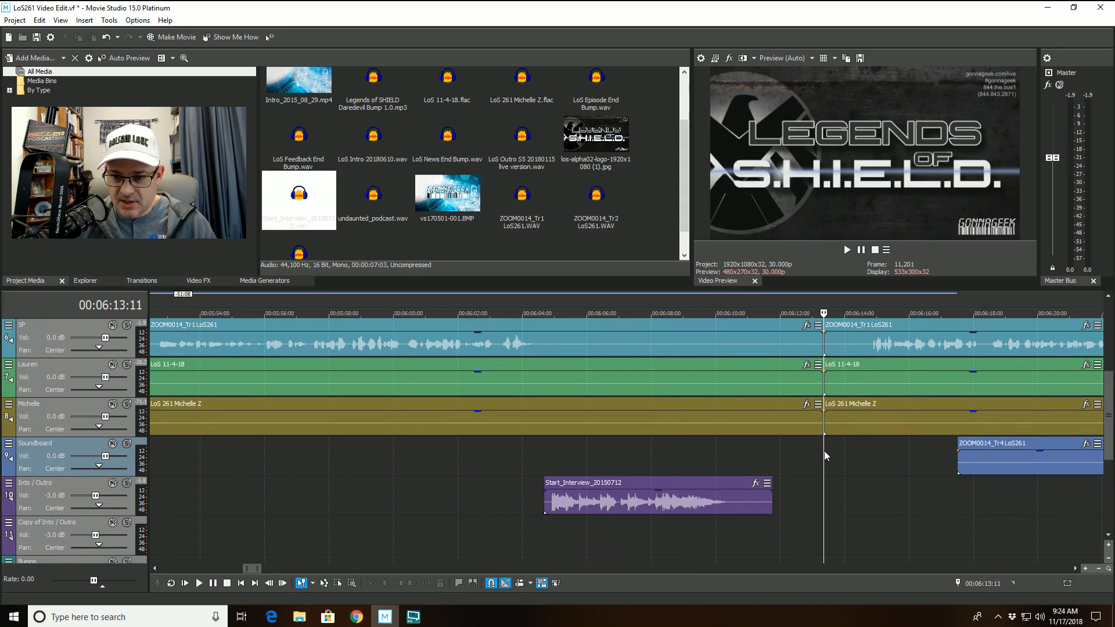
Play back the start of the track 6 speech from the split at 00:06:13:11
key(space)
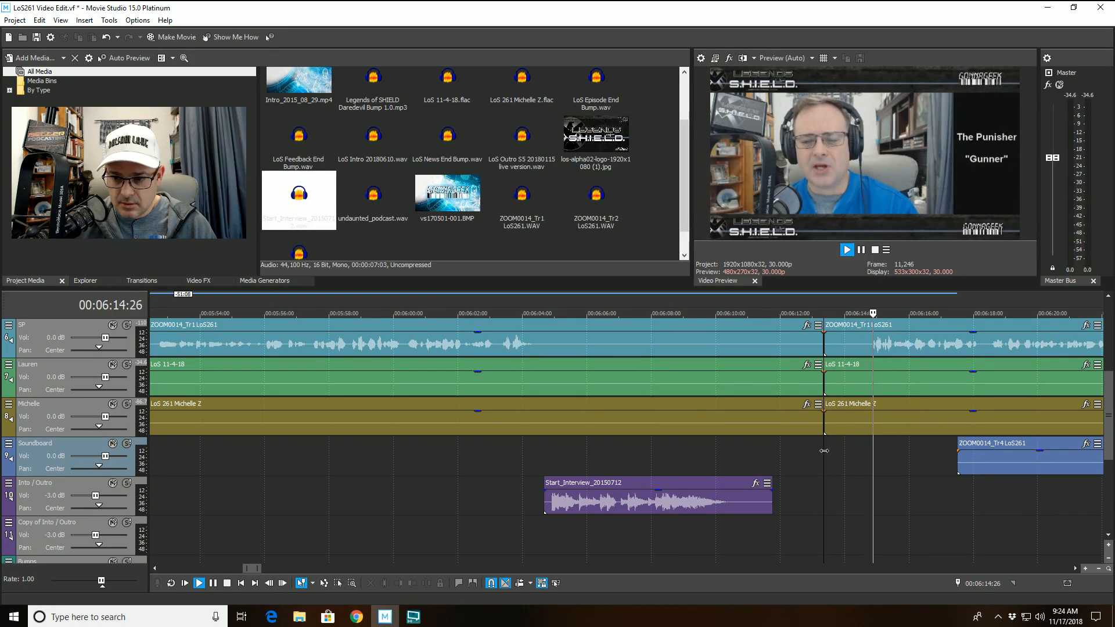
key(space)
key(space)
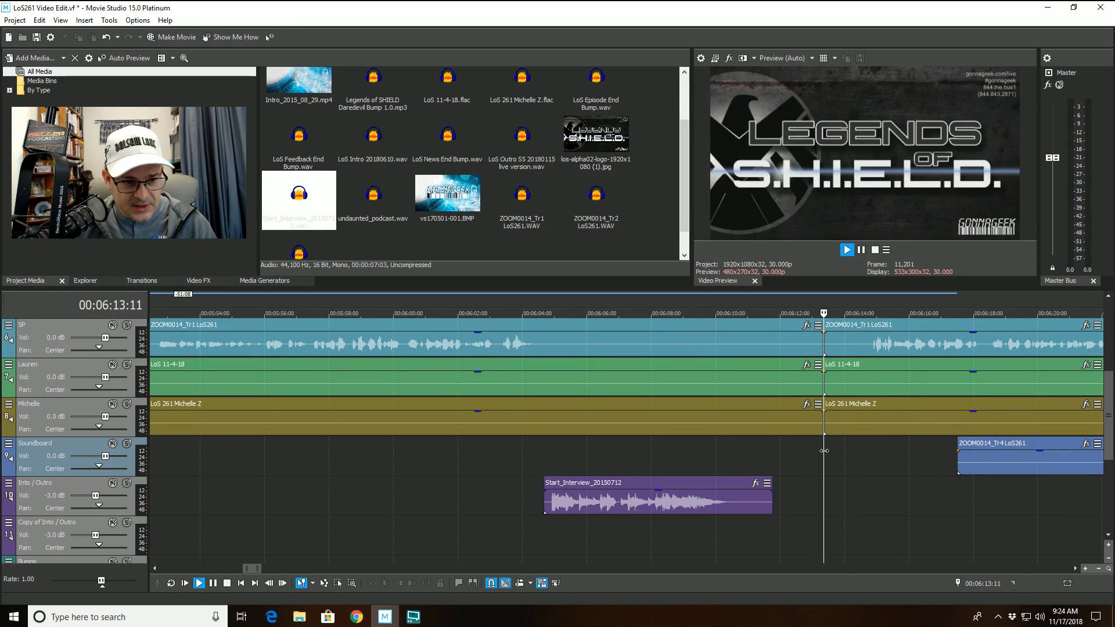
key(space)
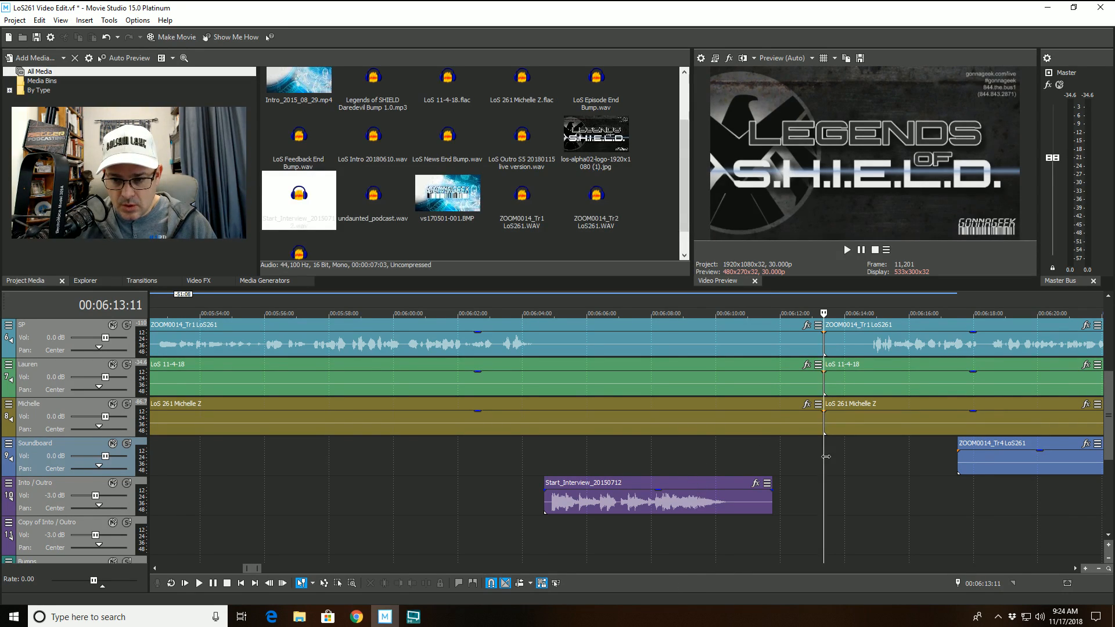
key(space)
key(space)
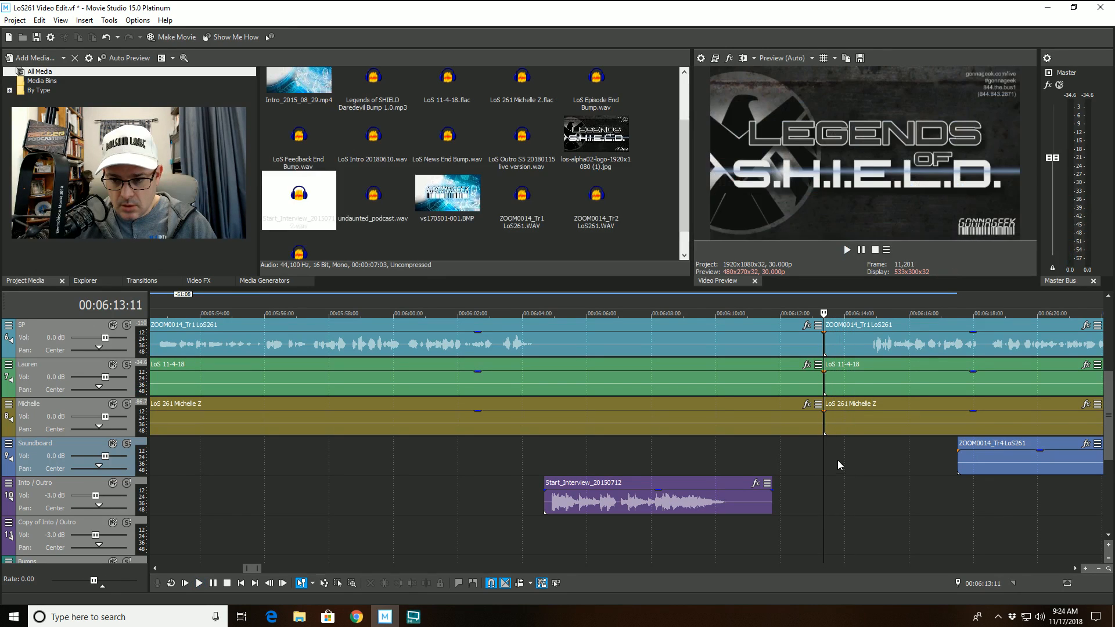
Play back the end of the Start_Interview_20150712 bump from 00:06:09:17 to judge the pause before the speech
click(844, 456)
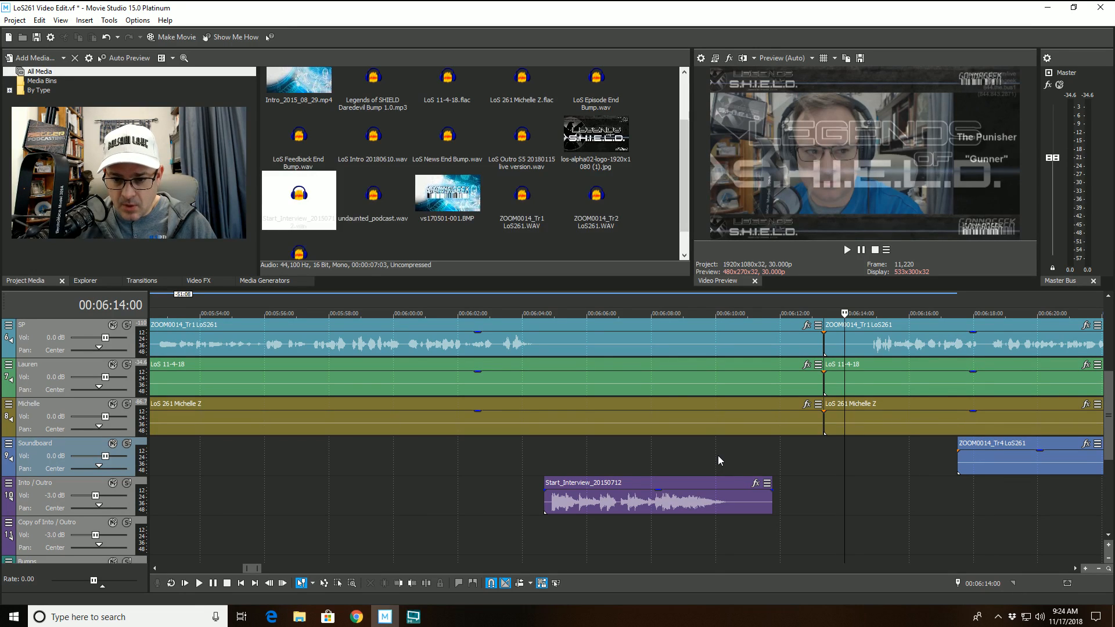
click(702, 454)
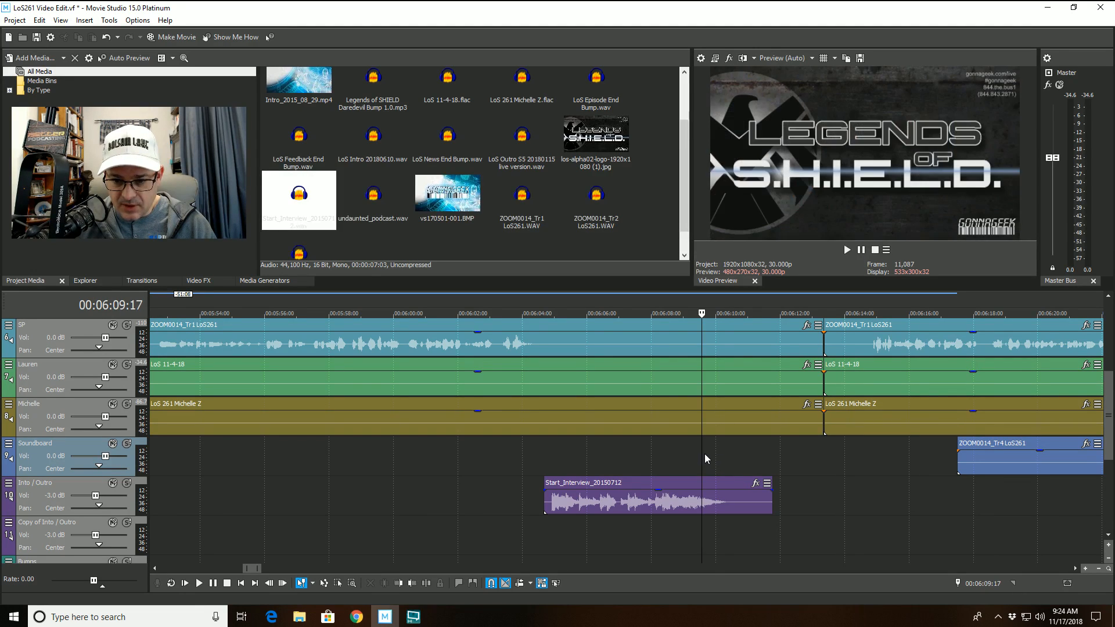
key(space)
key(space)
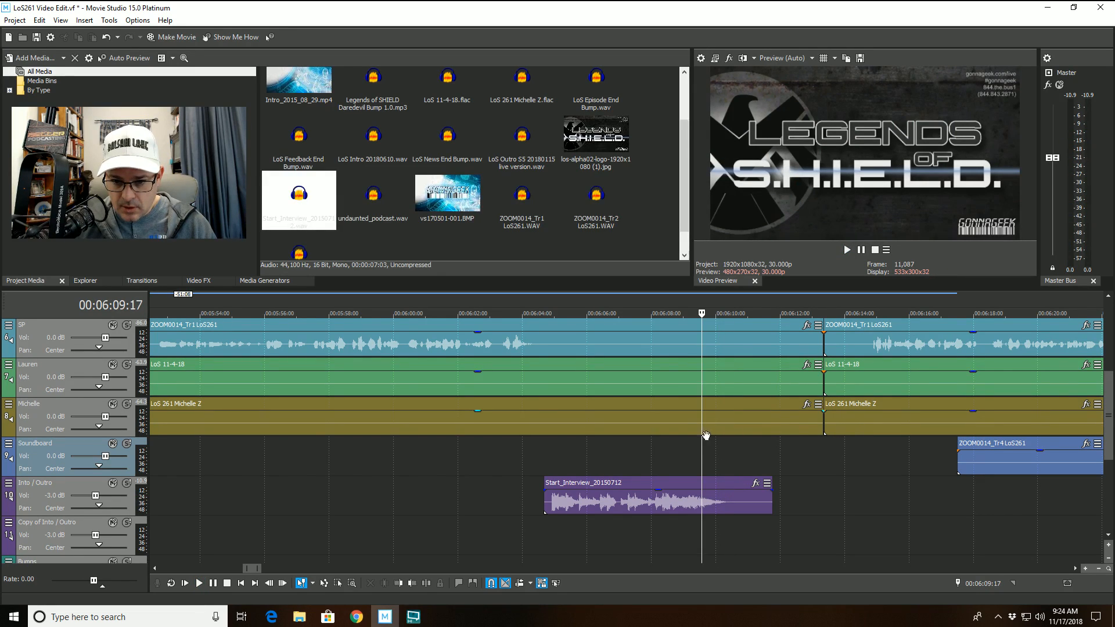
Trim the ends of the six video and audio events before the split, on the Video track through track 8, to 00:06:08:25
click(677, 430)
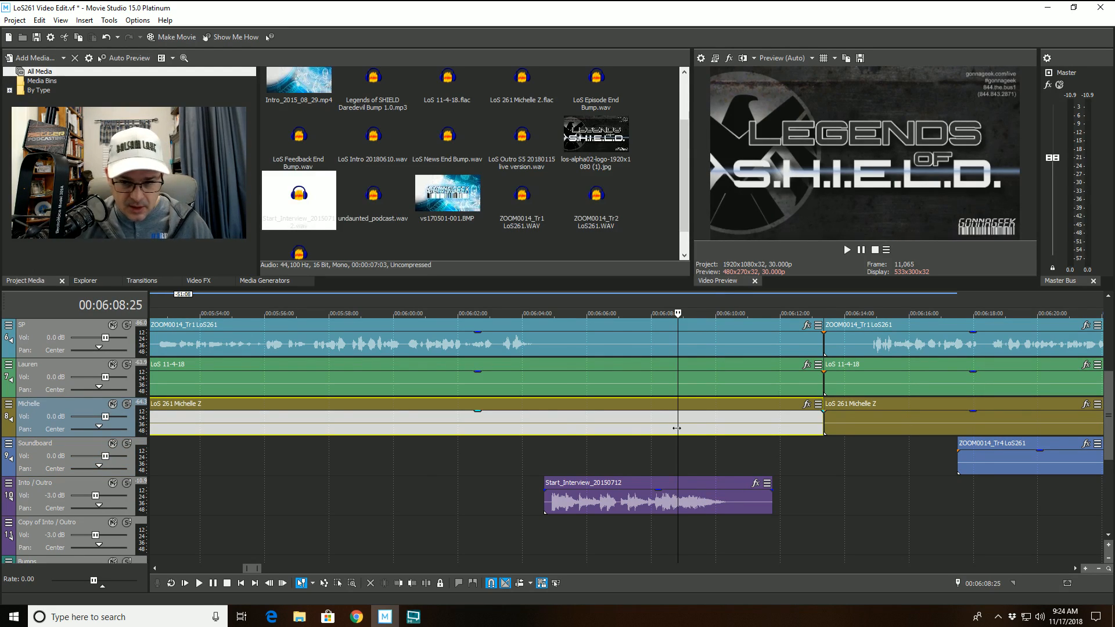
scroll(686, 430, right, 2)
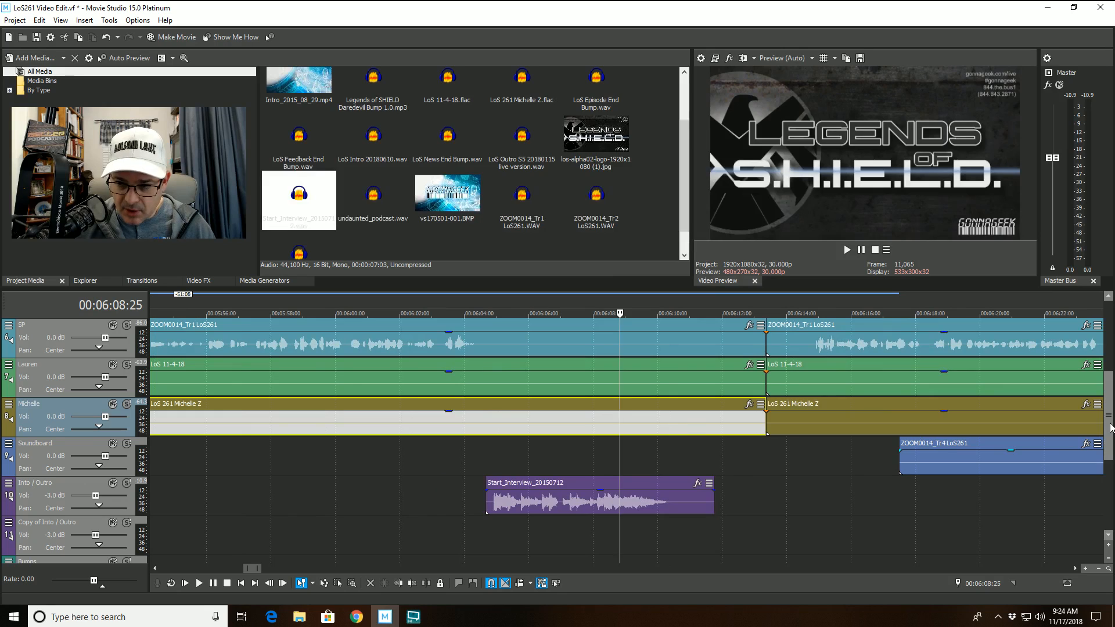
drag(1110, 427, 1105, 393)
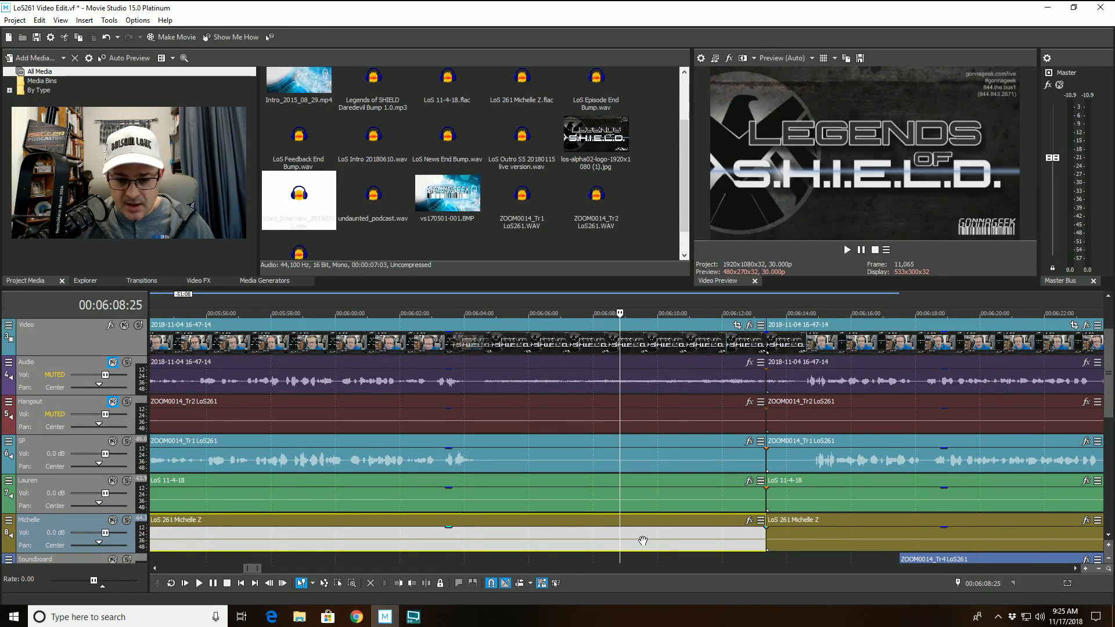
ctrl+click(645, 499)
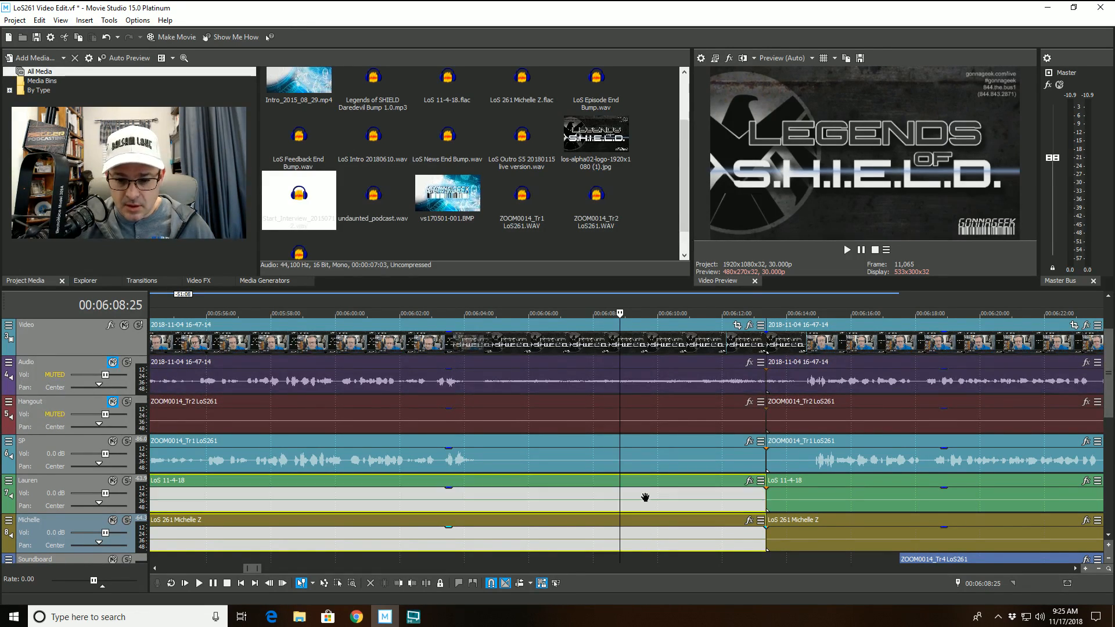
ctrl+click(648, 462)
ctrl+click(638, 416)
ctrl+click(638, 377)
ctrl+click(641, 345)
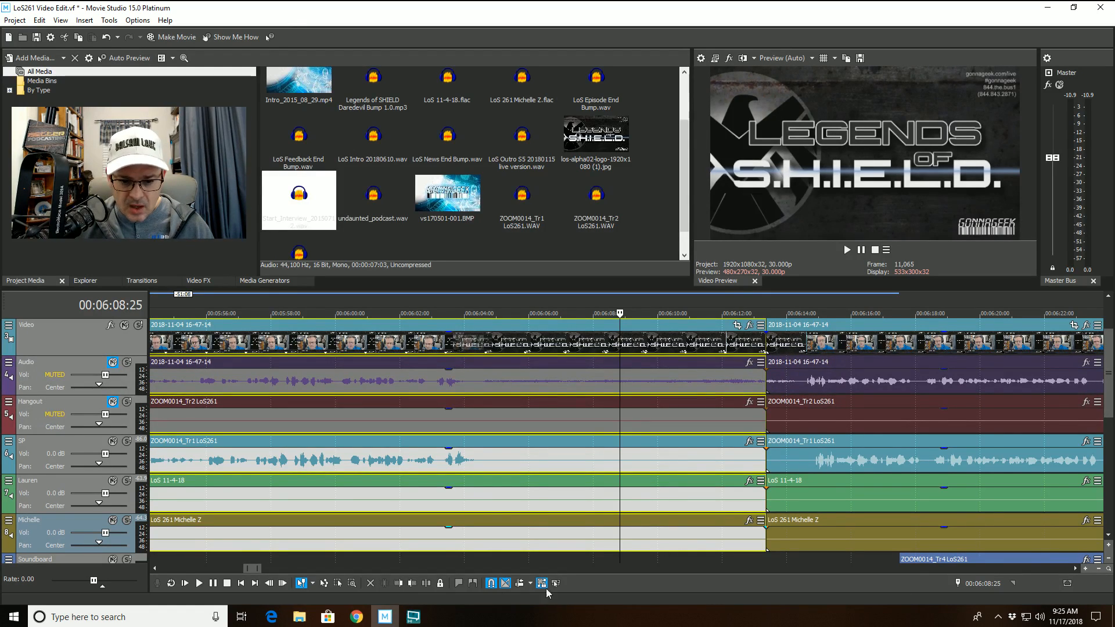
click(412, 583)
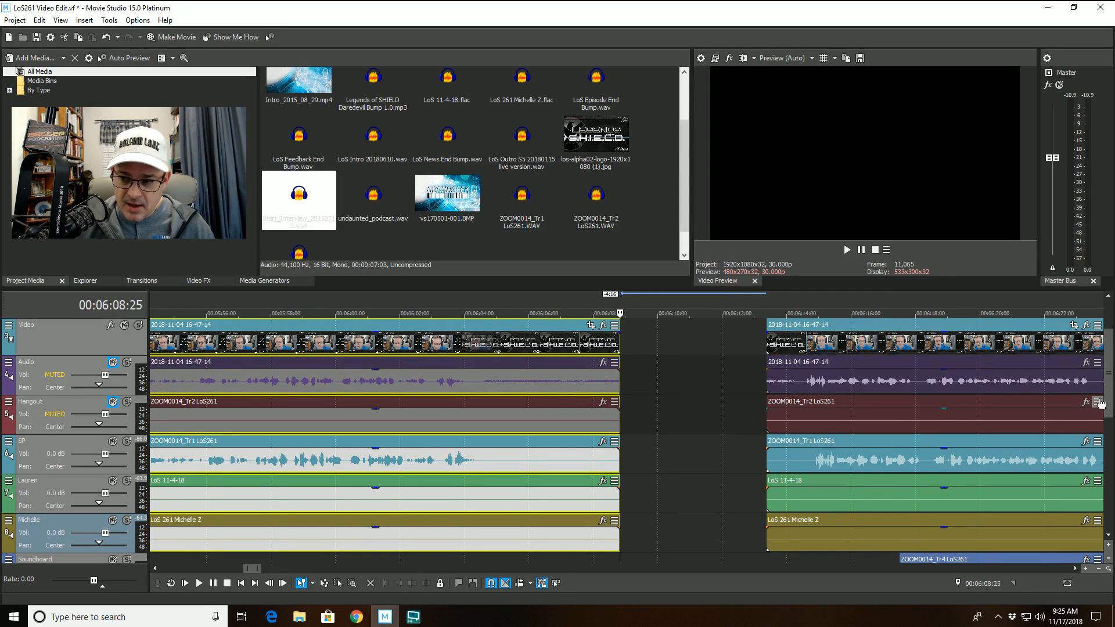
Select every event after the gap and move them all earlier to meet the trimmed events at 00:06:08:25
scroll(1109, 400, down, 2)
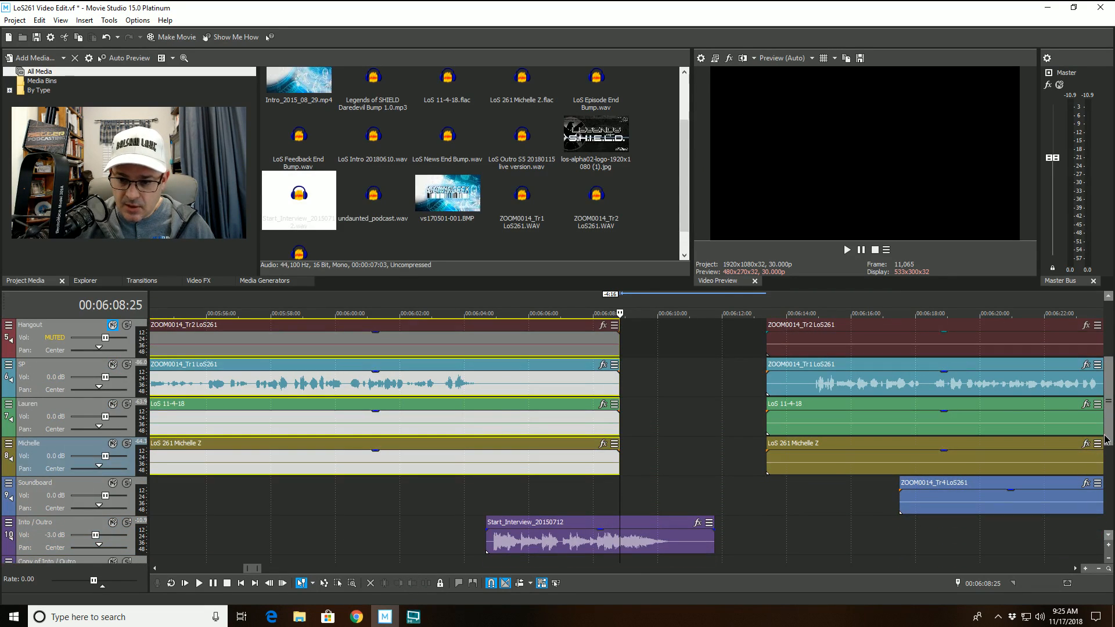
click(757, 542)
right_click(757, 541)
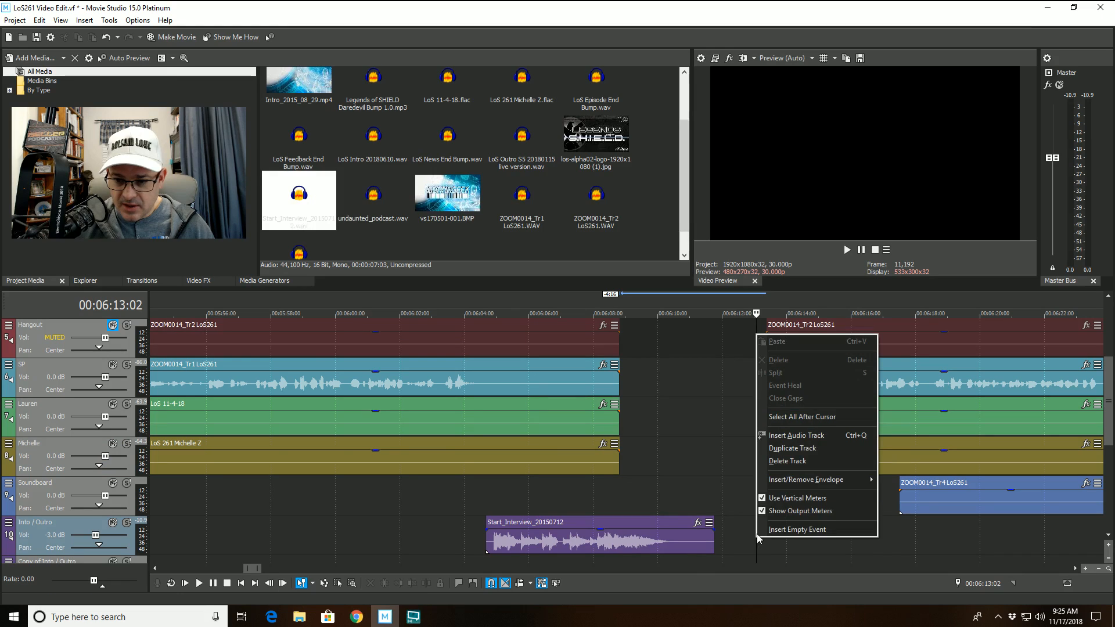
click(808, 417)
click(537, 345)
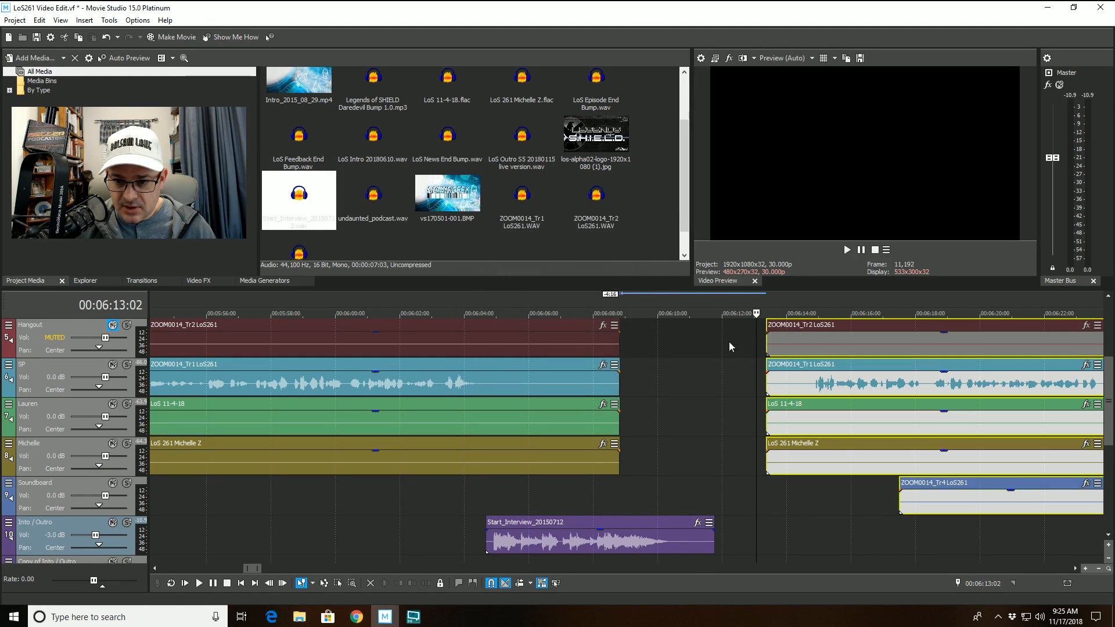
drag(824, 339, 683, 345)
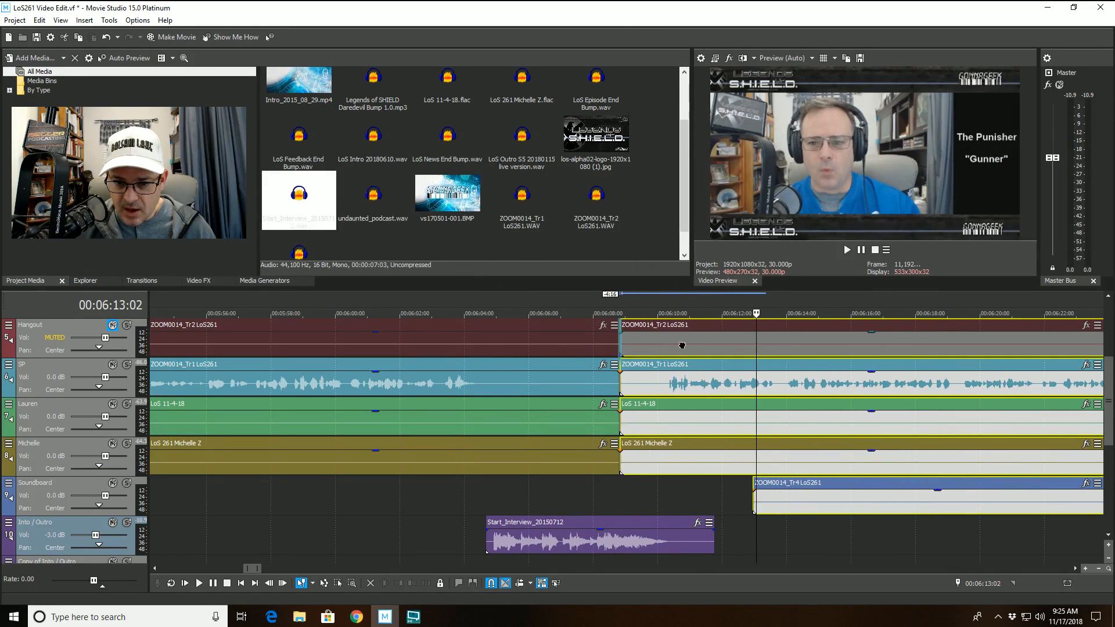
Play back the tightened transition from the bump into the speech, starting at 00:06:05:10
click(507, 311)
key(space)
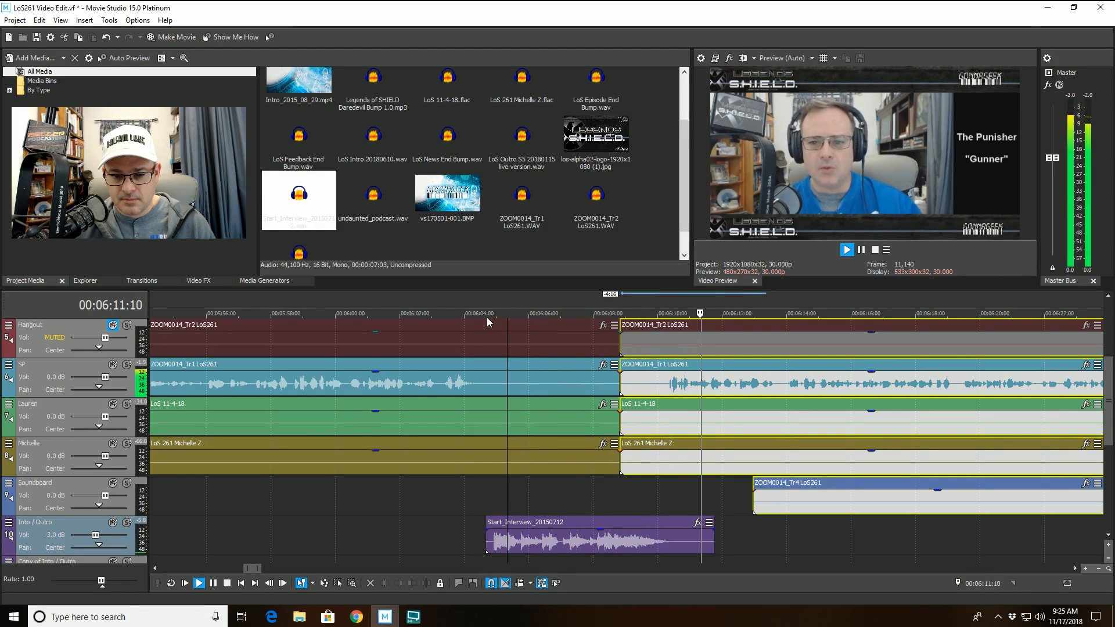
key(space)
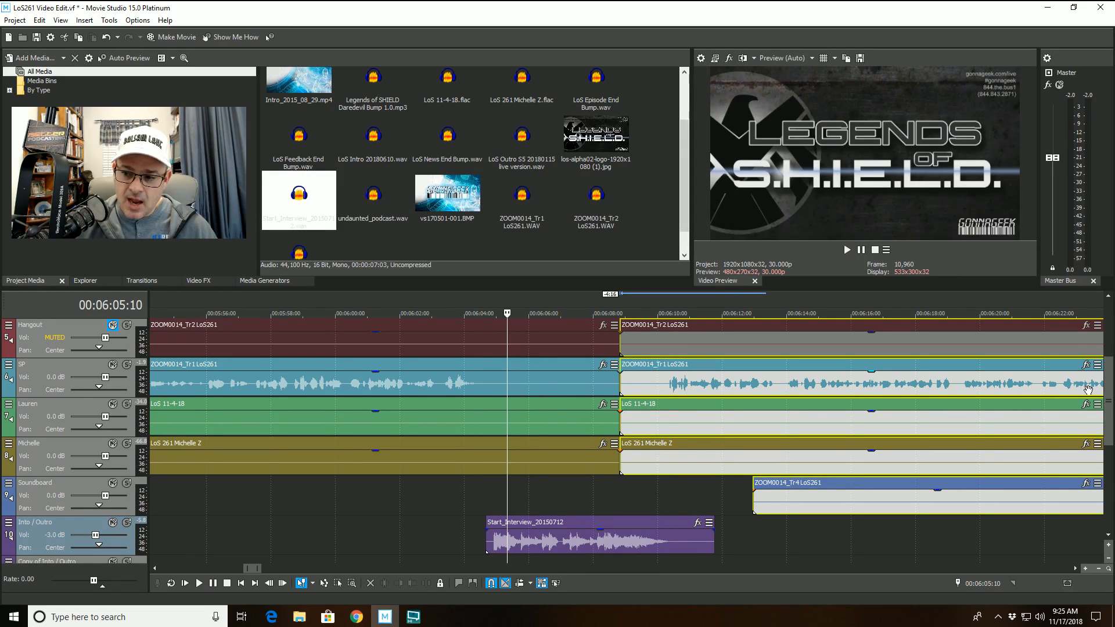
Try to solo track 7 and play it back from 00:05:39:05
drag(1110, 395, 1110, 381)
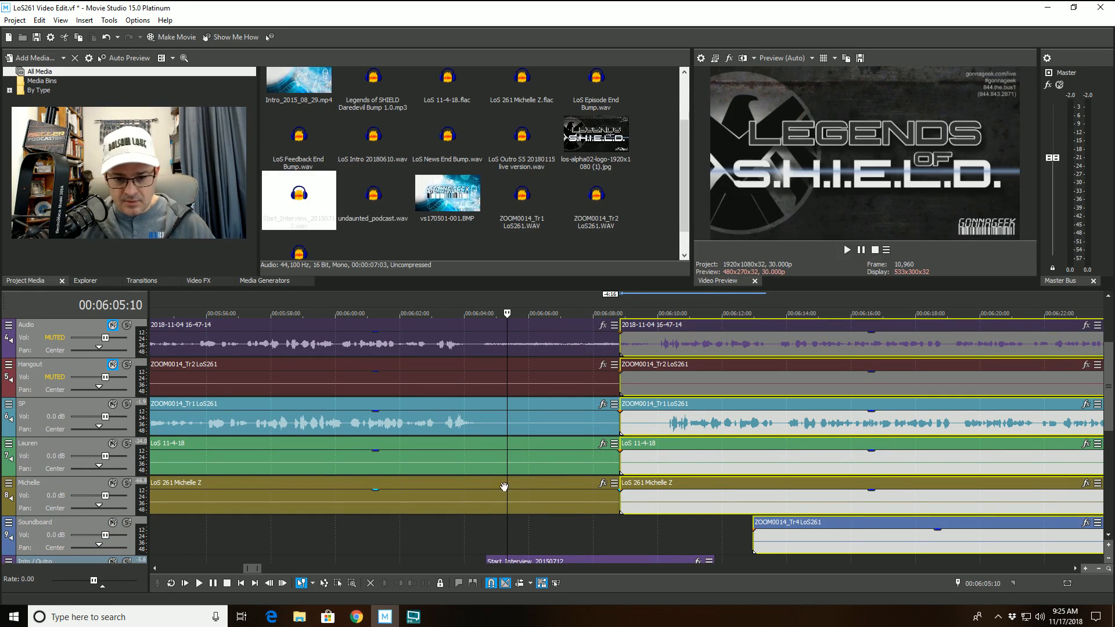
click(455, 457)
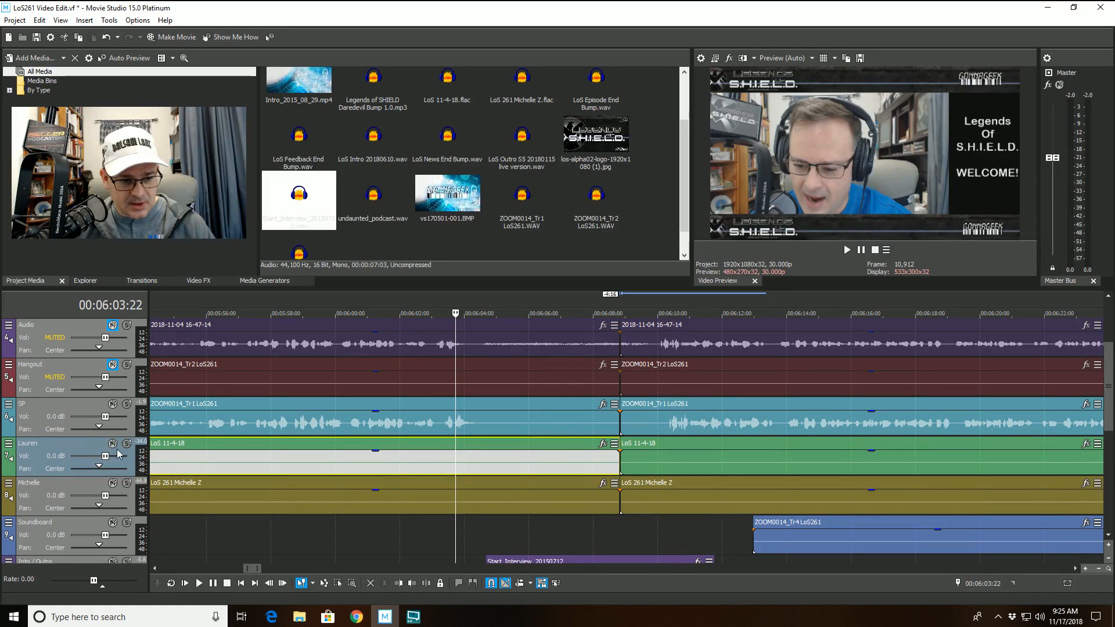
click(126, 445)
scroll(388, 467, down, 3)
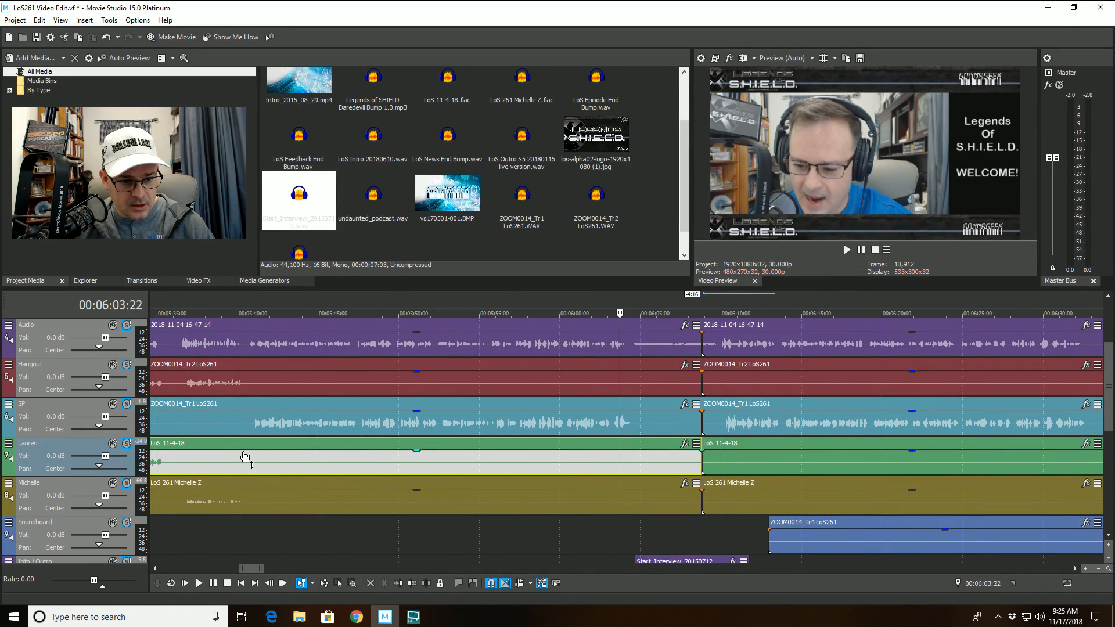
click(224, 445)
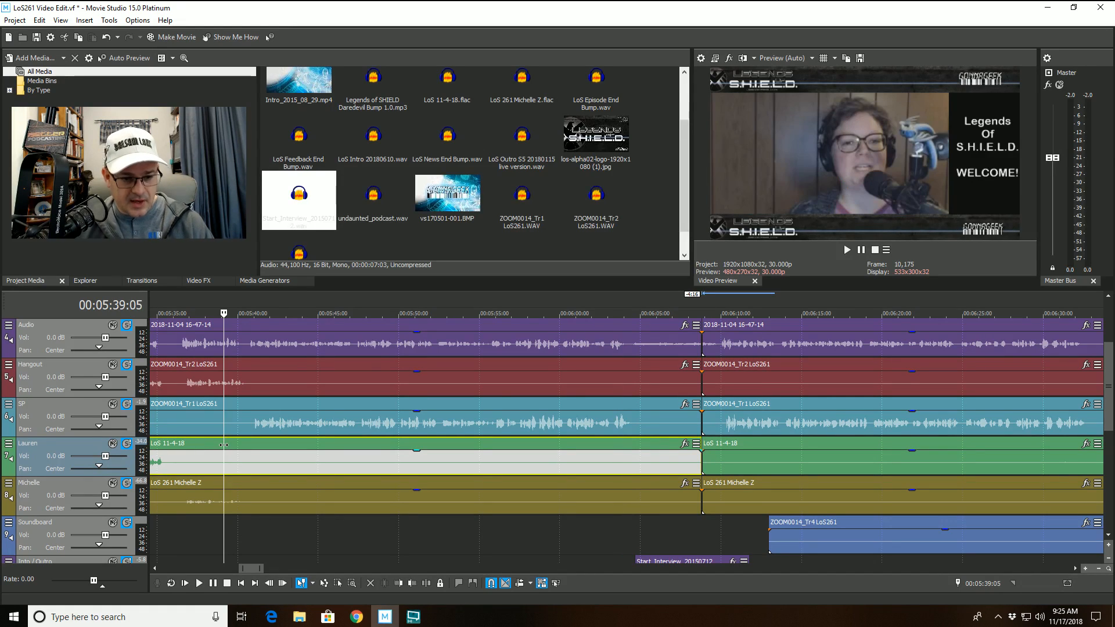
key(space)
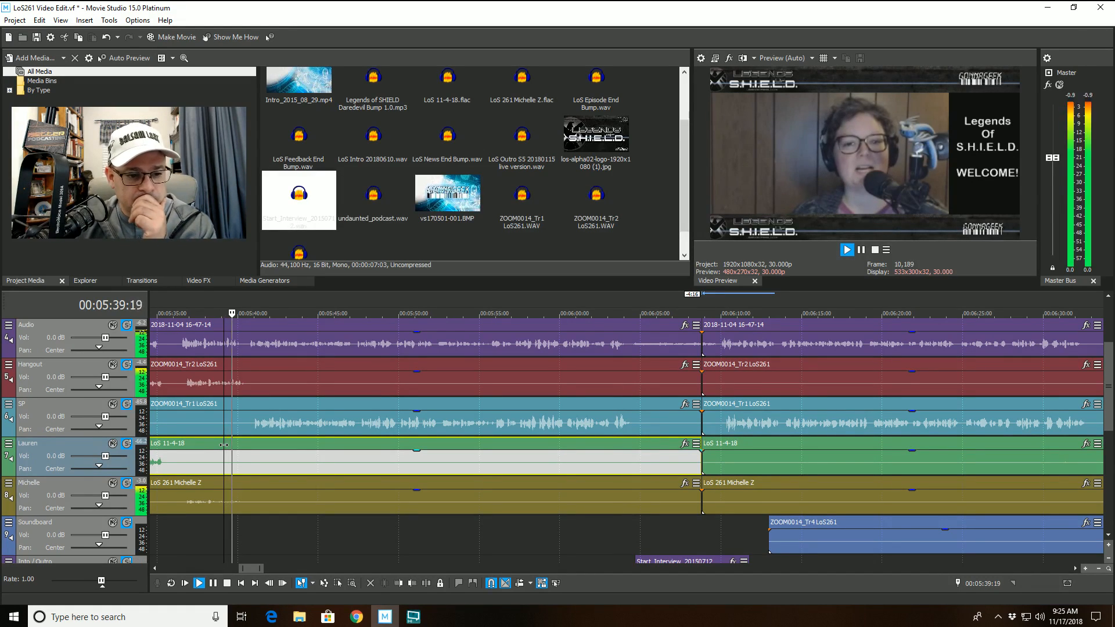
key(space)
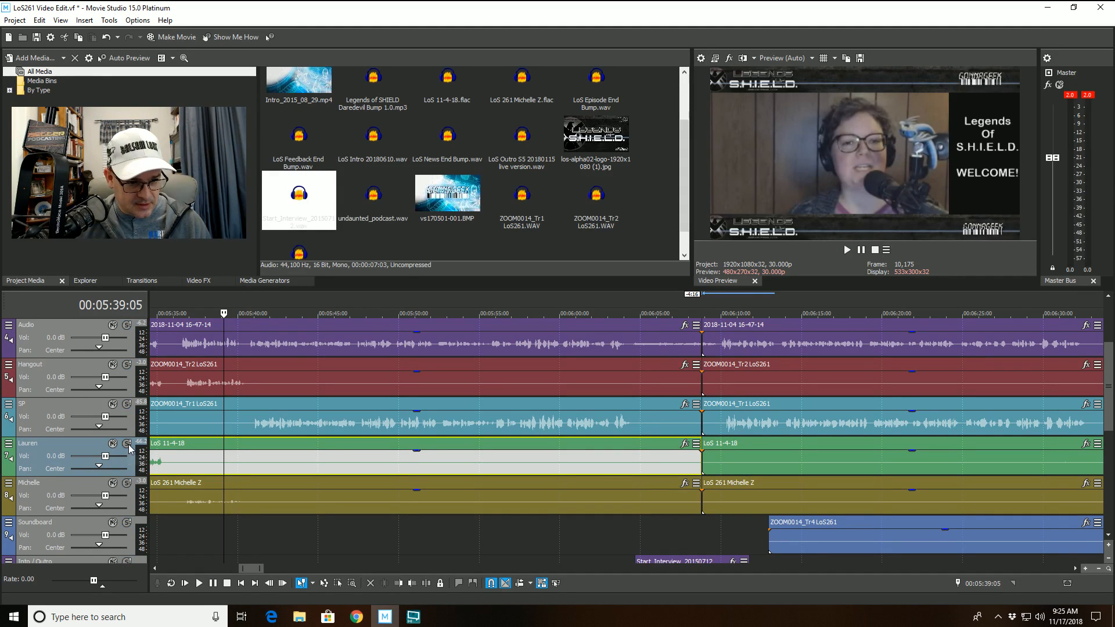
Select only track 7, keep its volume at 0.0 dB, solo it and play it back from 00:05:37:06
click(193, 531)
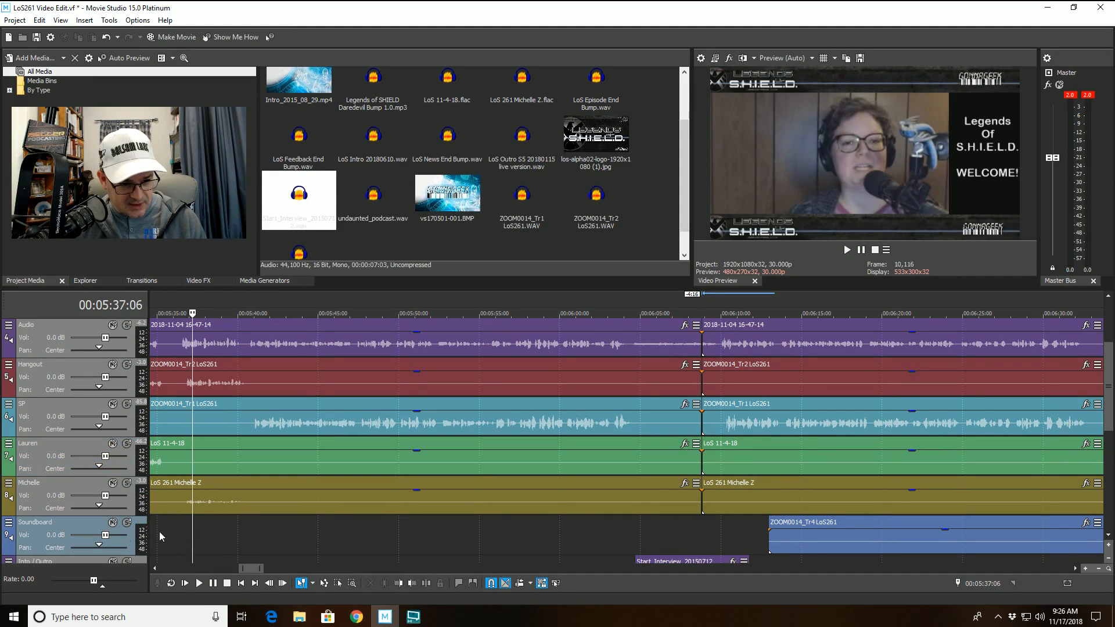
click(81, 456)
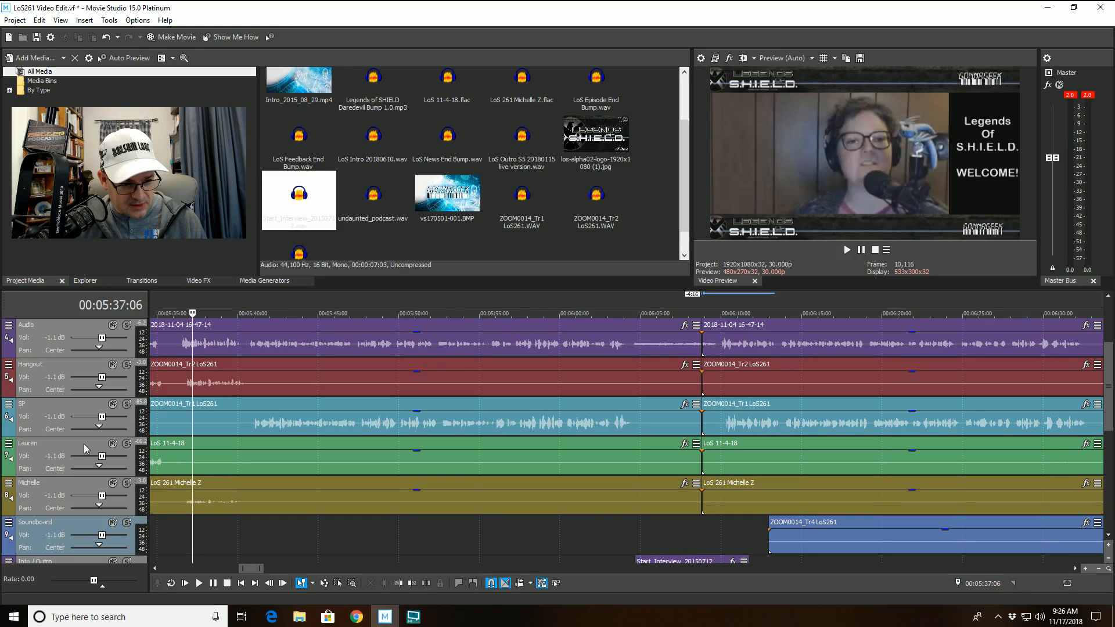
double_click(98, 458)
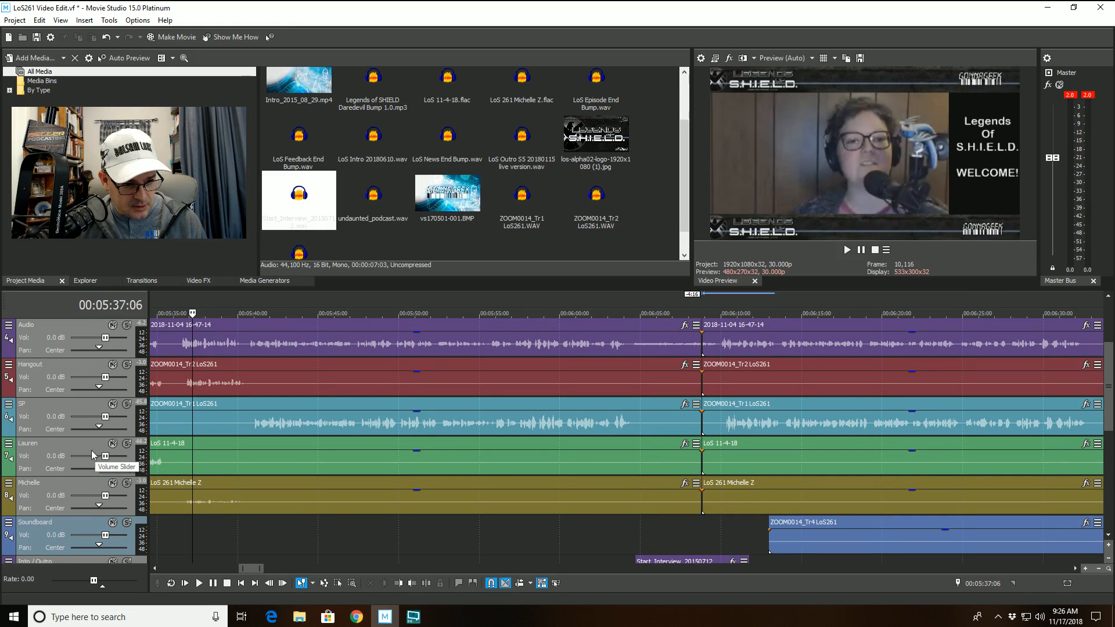
click(79, 447)
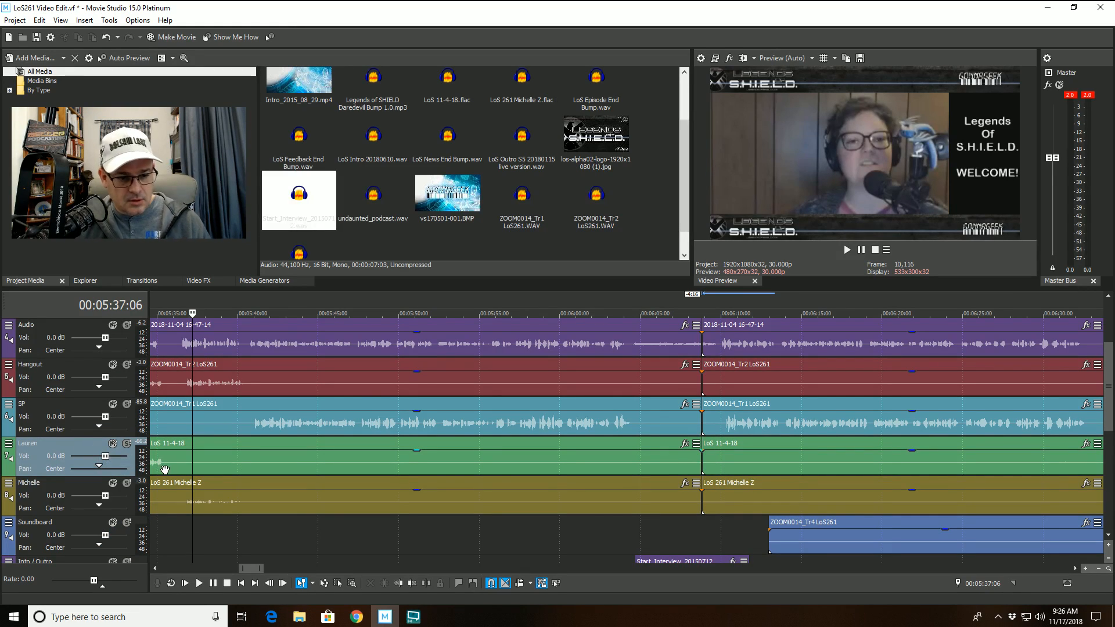
click(127, 444)
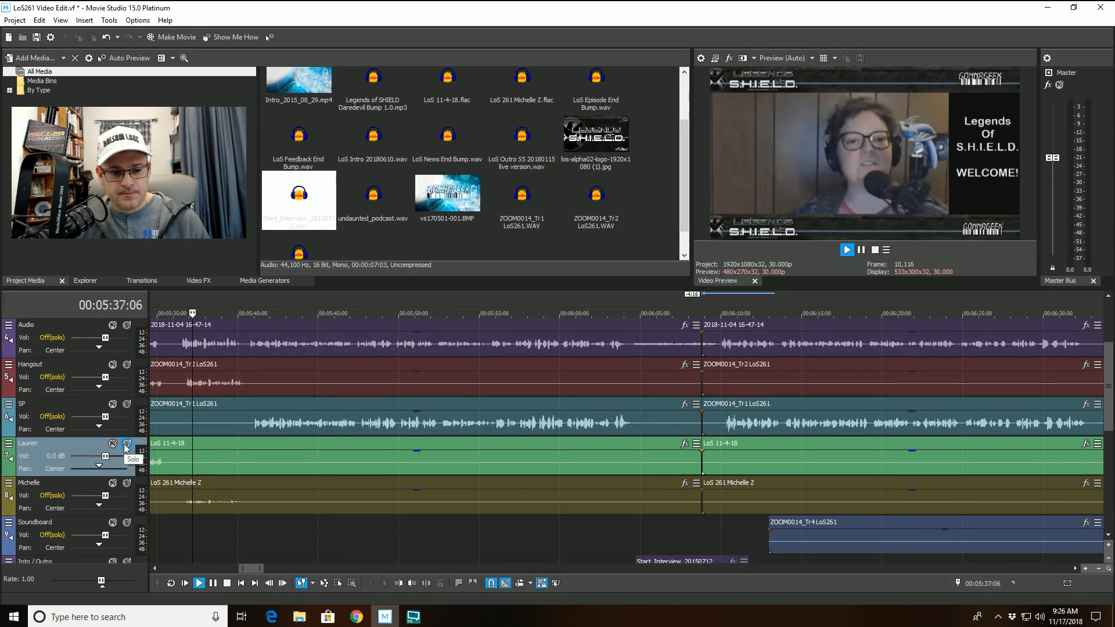
key(space)
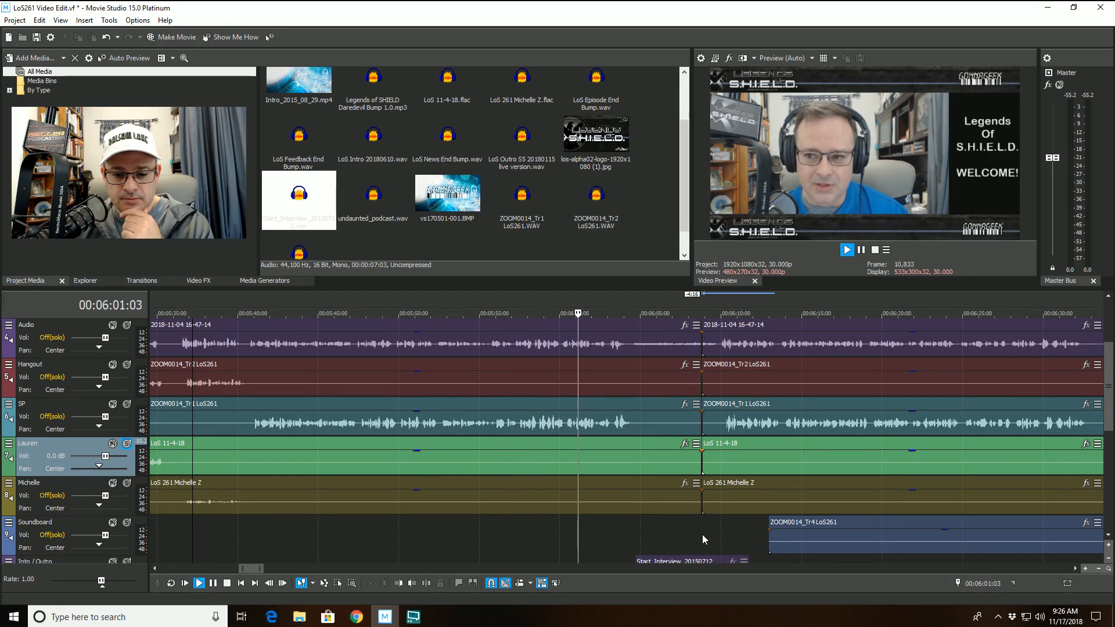
Split the LoS 11-4-18 audio on track 7 at 00:06:00:03 and 00:06:10:14 to isolate the section around the bump
click(562, 460)
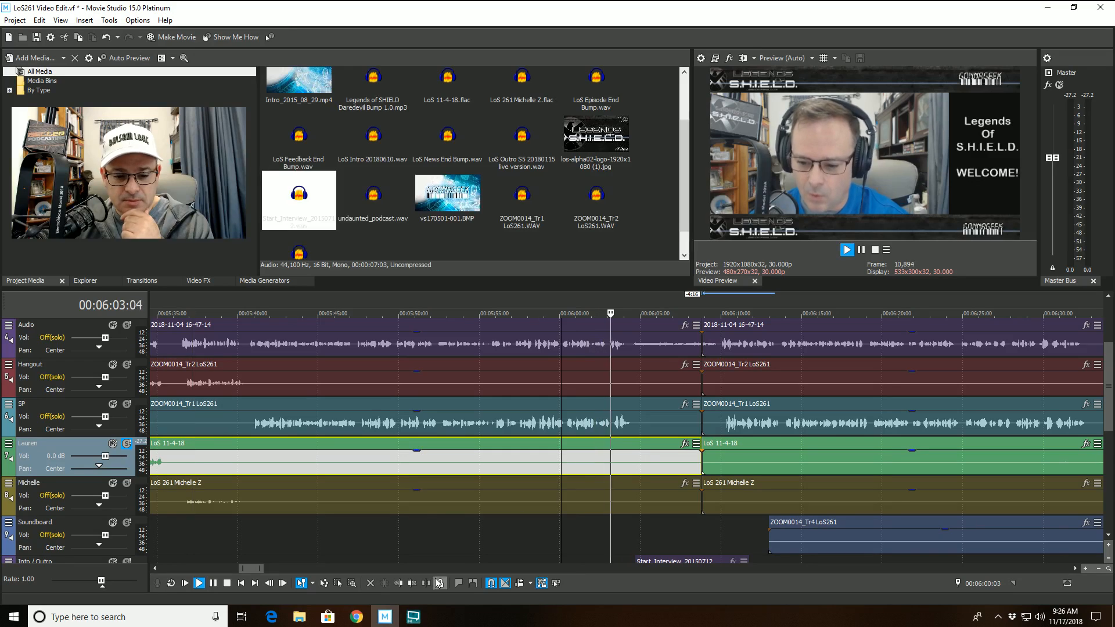
key(s)
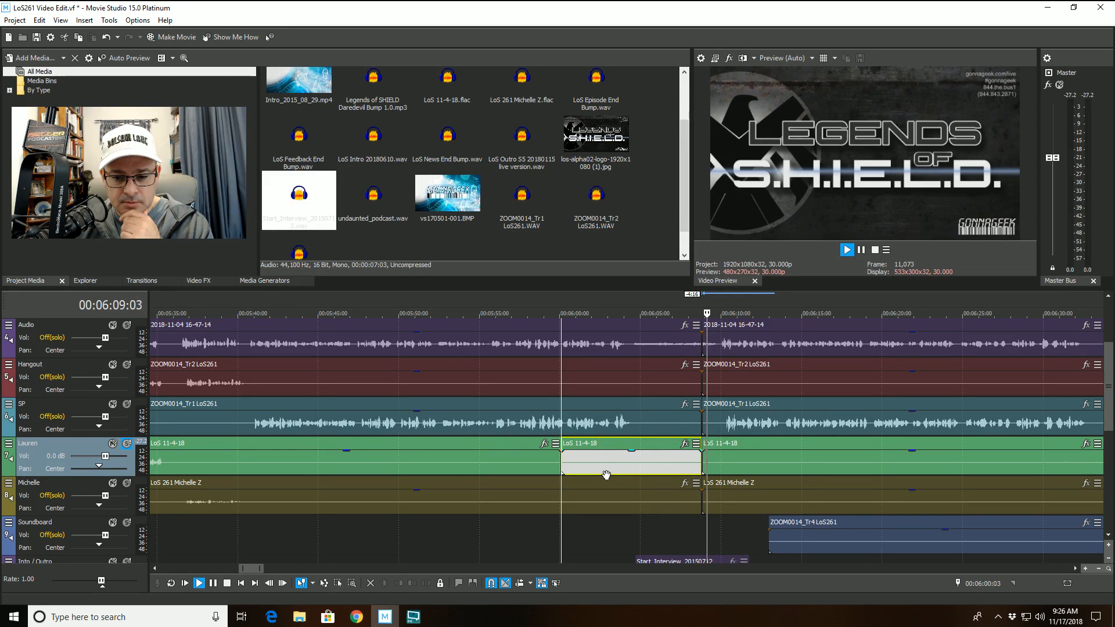
click(728, 459)
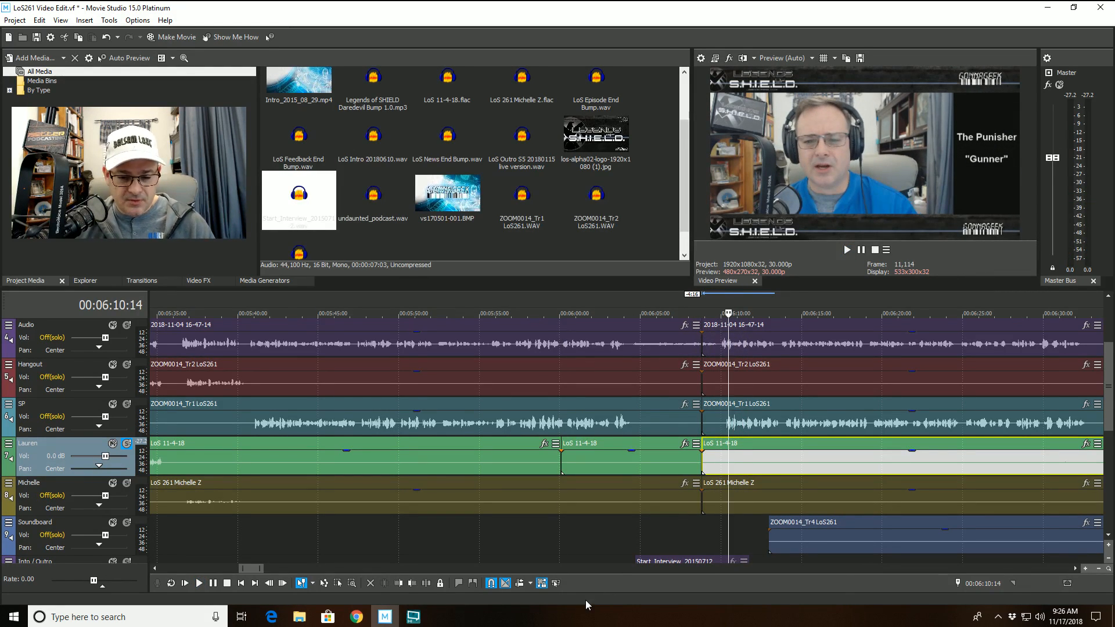
click(428, 584)
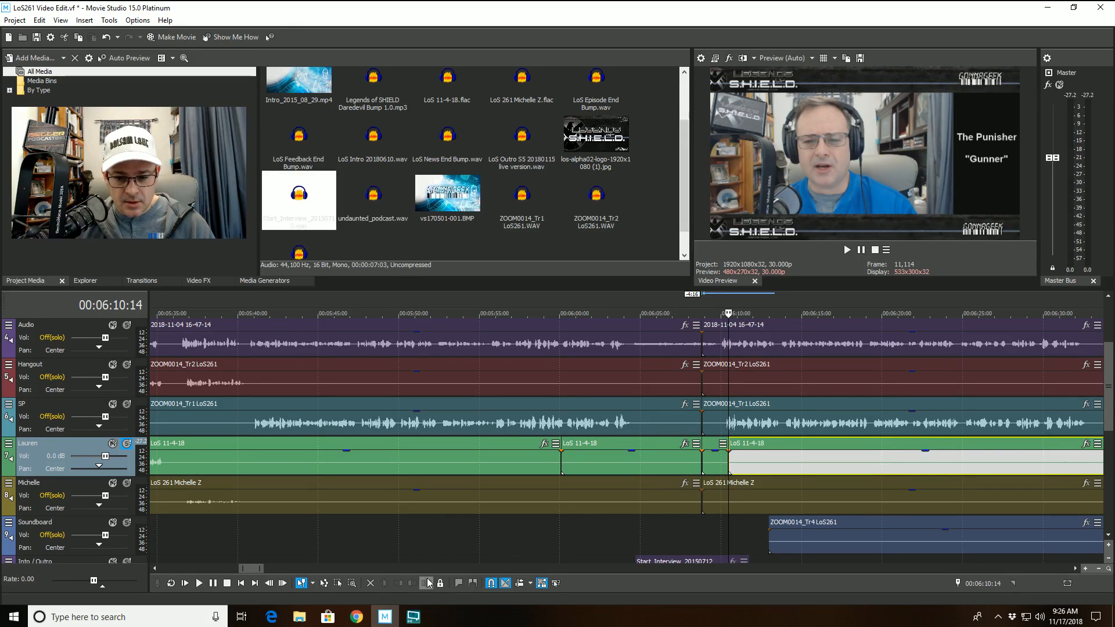
Delete the two LoS 11-4-18 sections on track 7 between 00:06:00:03 and 00:06:10:14 around the bump
click(714, 456)
key(Delete)
click(655, 456)
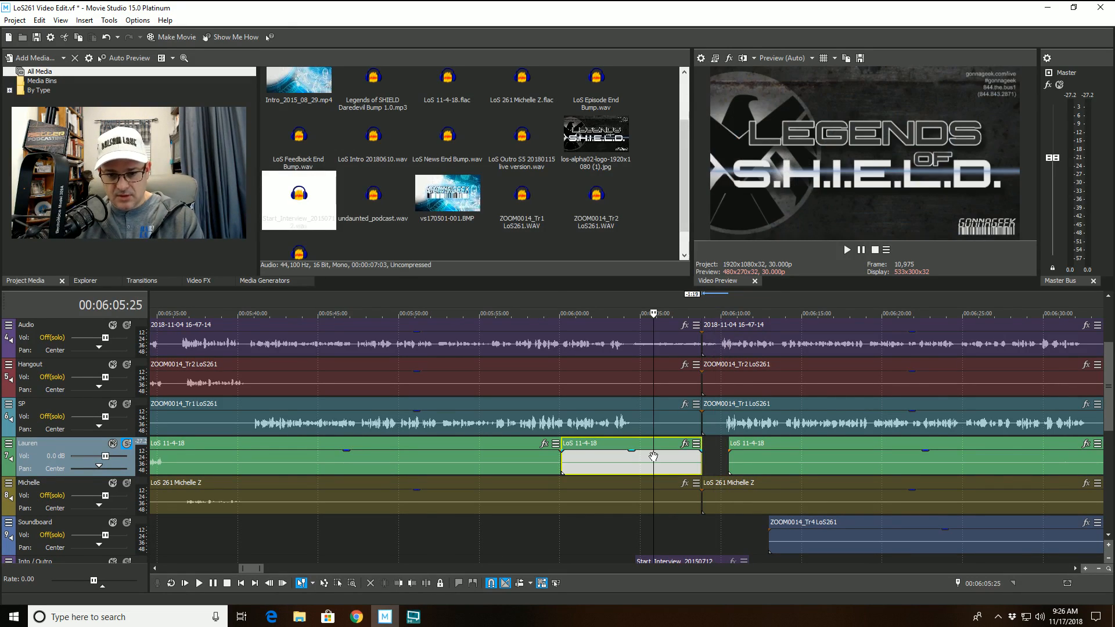
key(Delete)
Play back the soloed track 7 from 00:05:55:17 across the emptied section
click(538, 461)
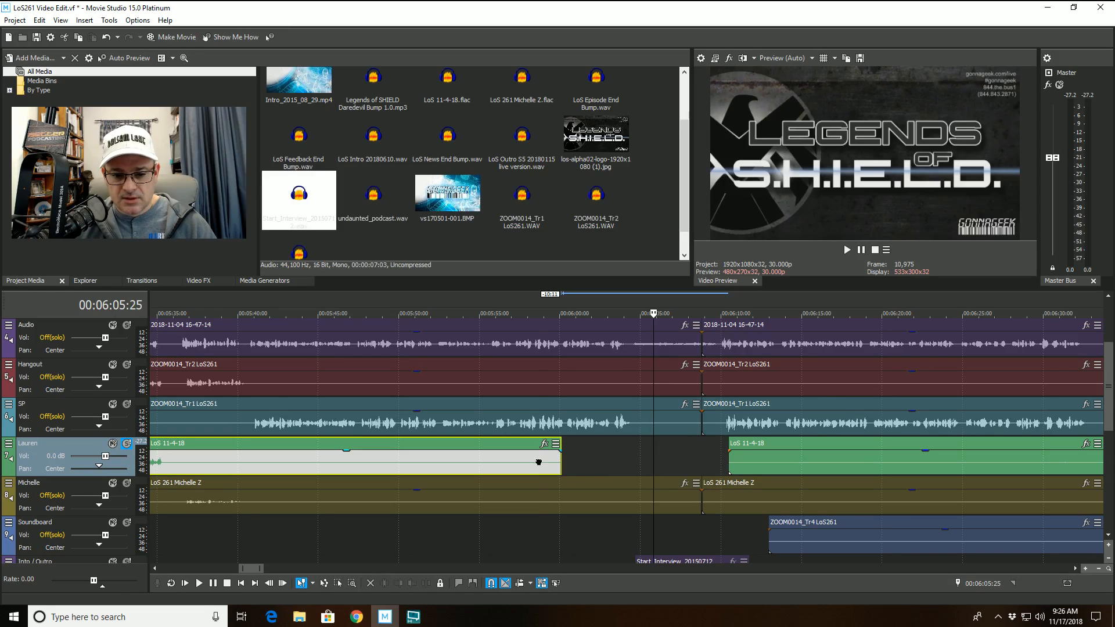
click(487, 460)
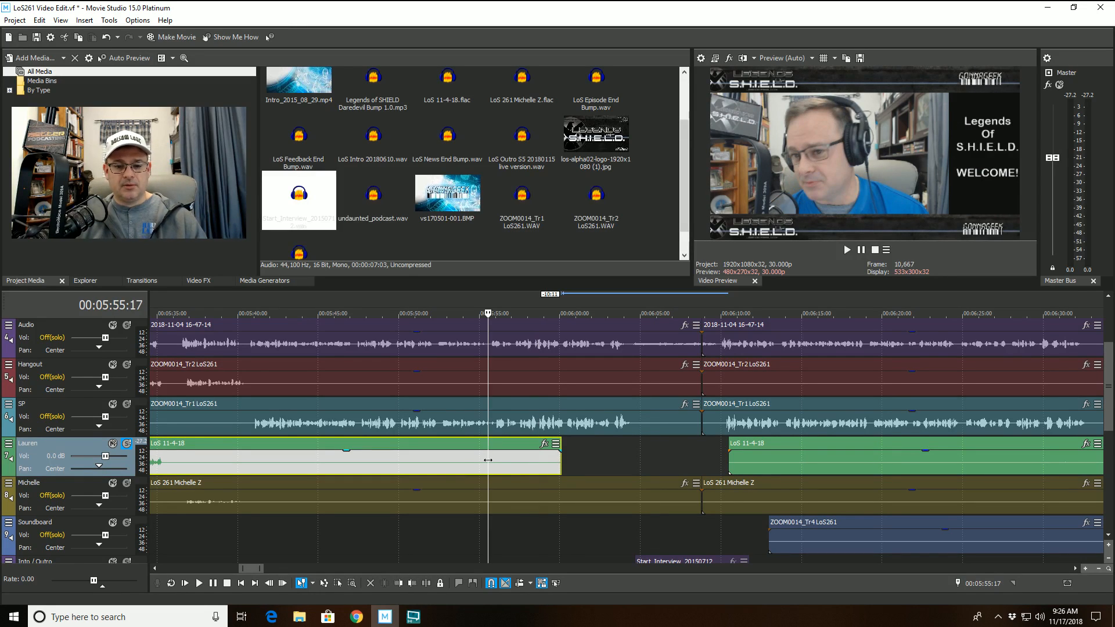
key(space)
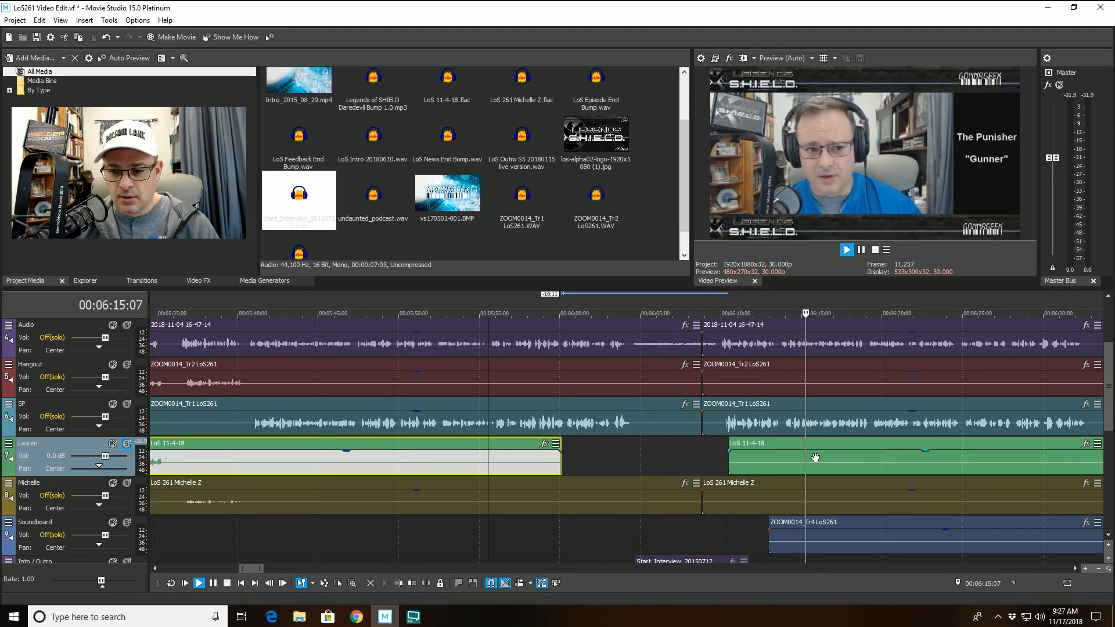
Trim the start of the LoS 11-4-18 clip following the gap on track 7 to 00:06:33:28, just before the guest speaks
click(861, 447)
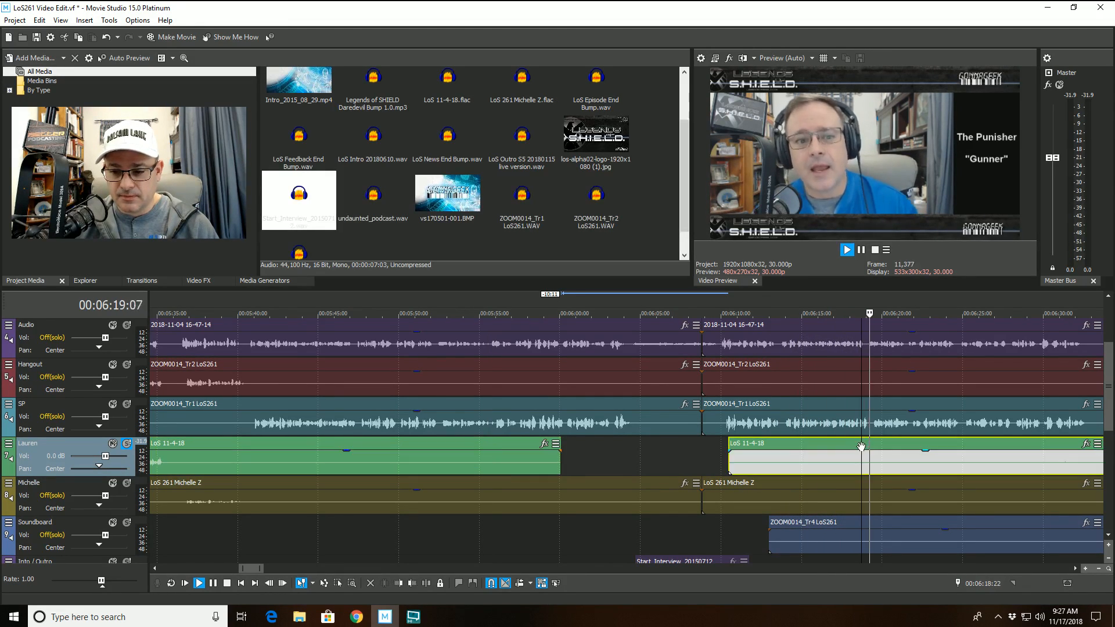
click(395, 584)
scroll(828, 516, down, 2)
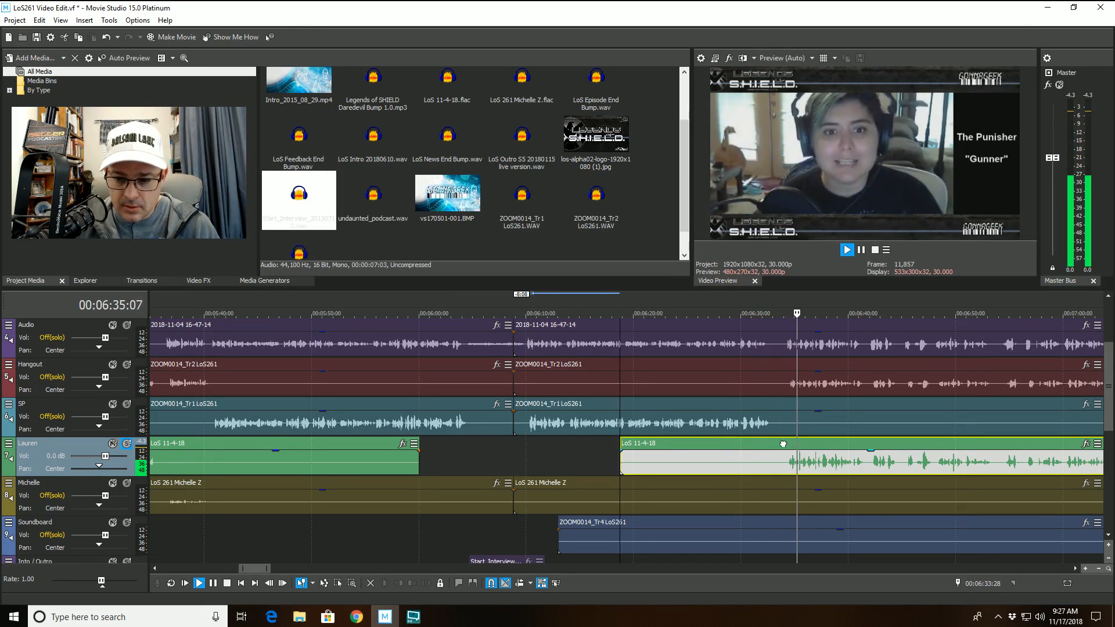
key(space)
click(400, 584)
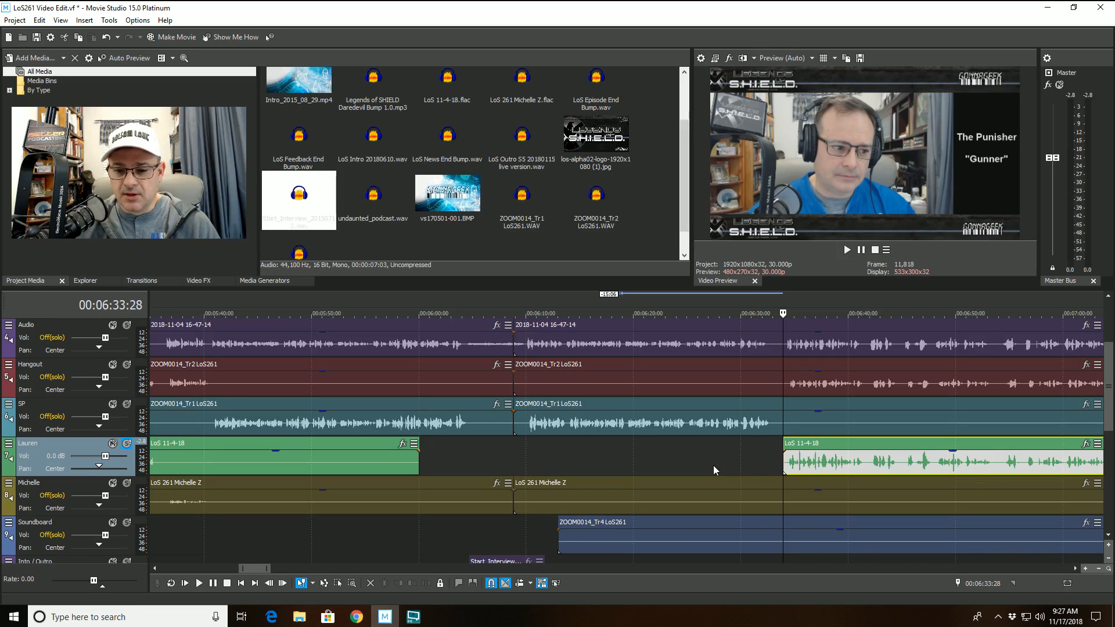
Save the project
scroll(712, 461, down, 3)
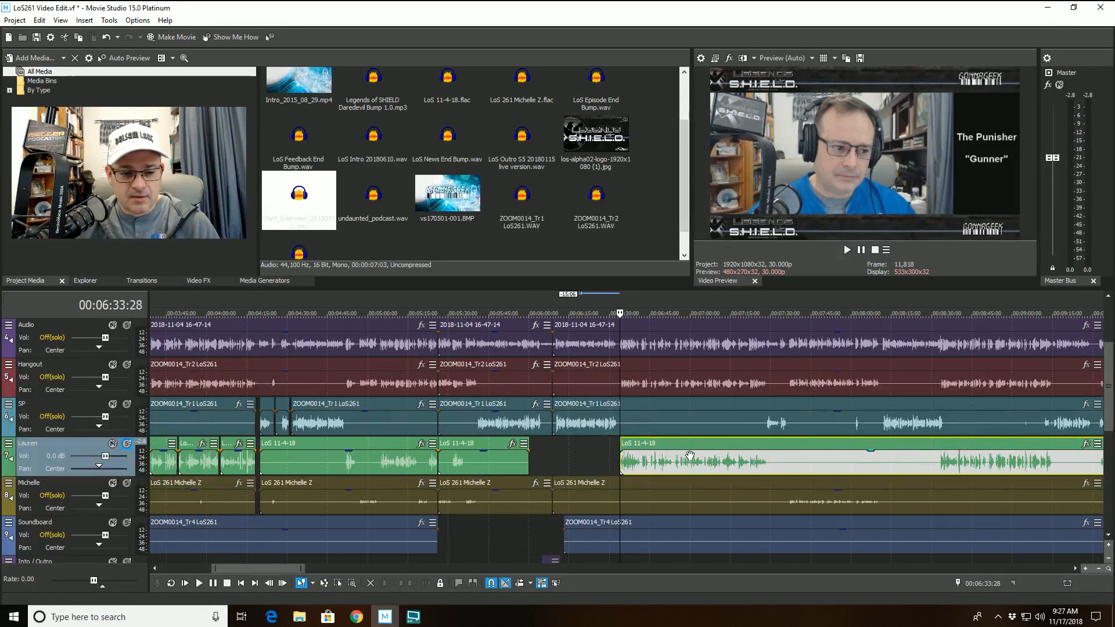
click(15, 21)
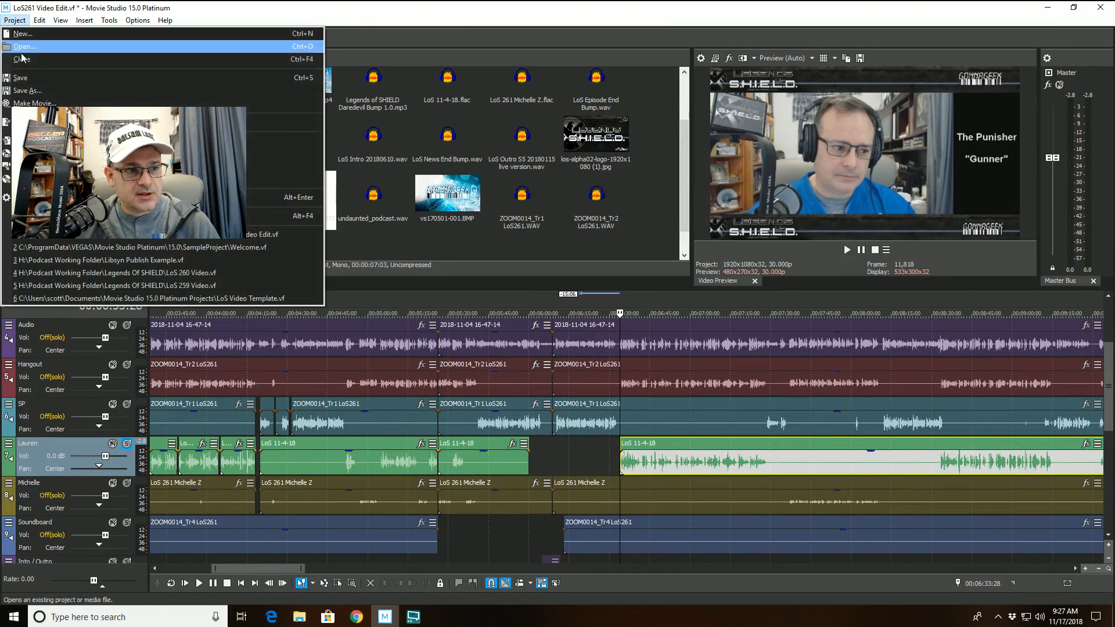
click(27, 77)
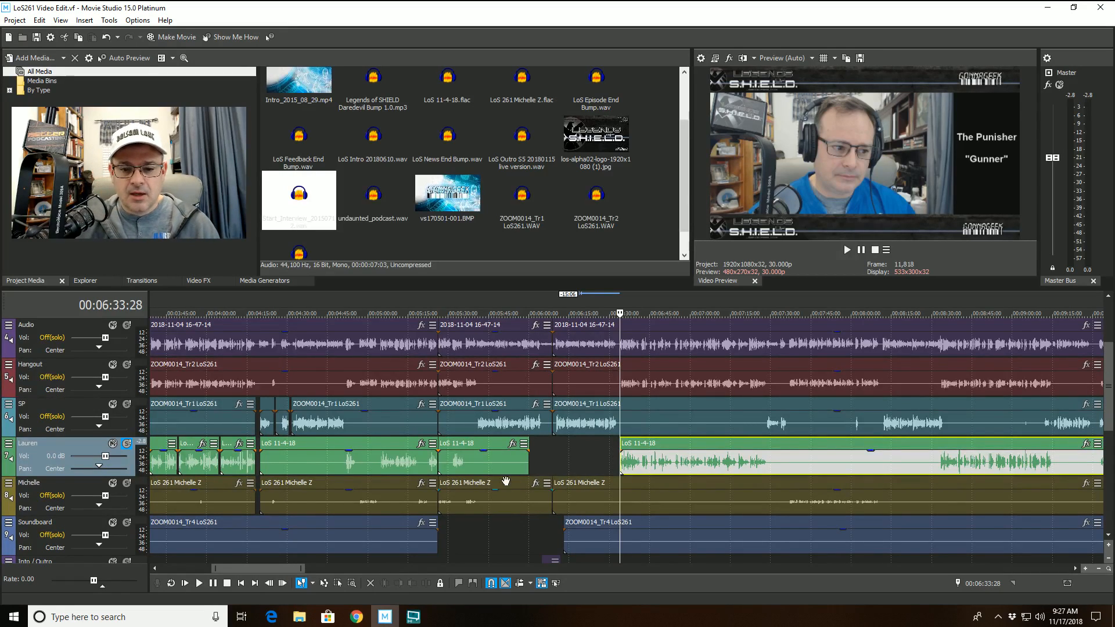
Select the time range from the project start to 00:06:11:23 and zoom the timeline to that selection
scroll(506, 481, down, 5)
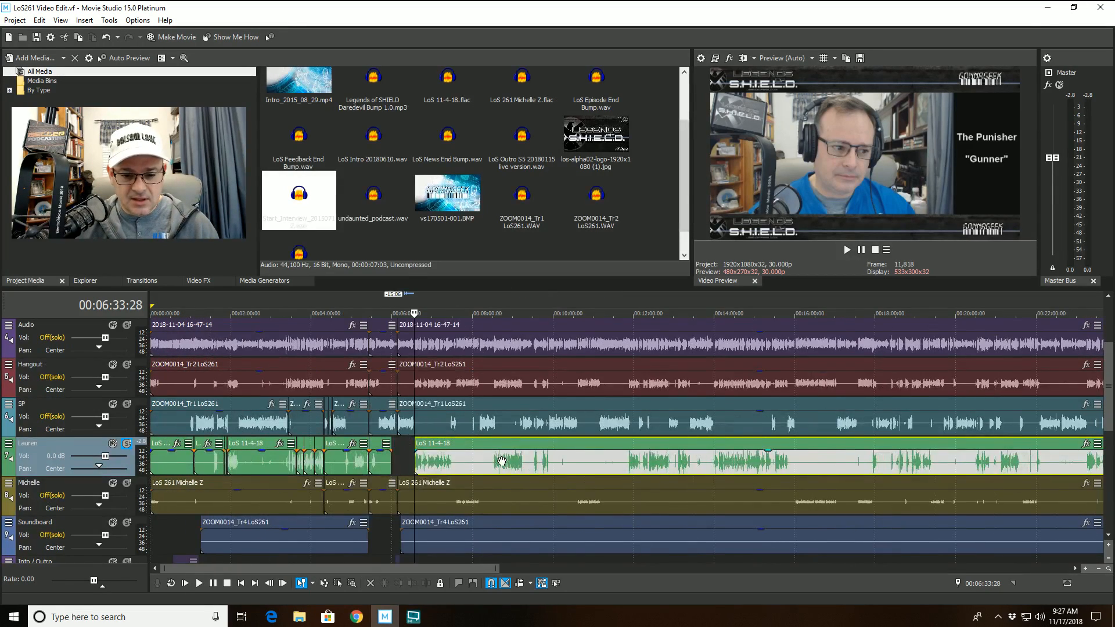
scroll(502, 462, up, 3)
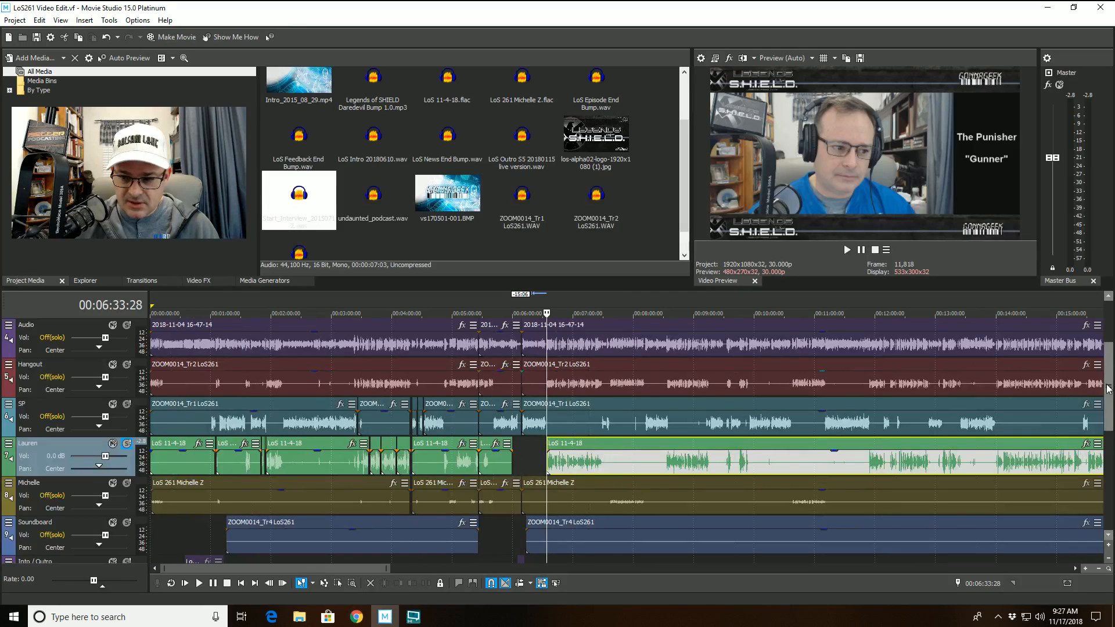
scroll(1108, 389, down, 2)
click(521, 521)
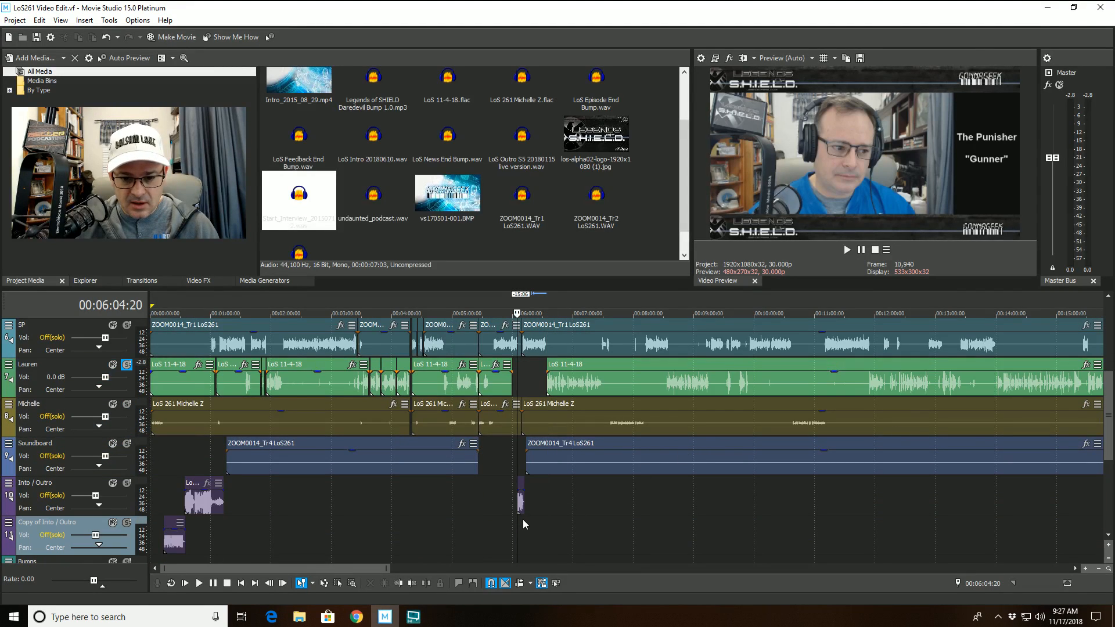
drag(518, 523, 189, 528)
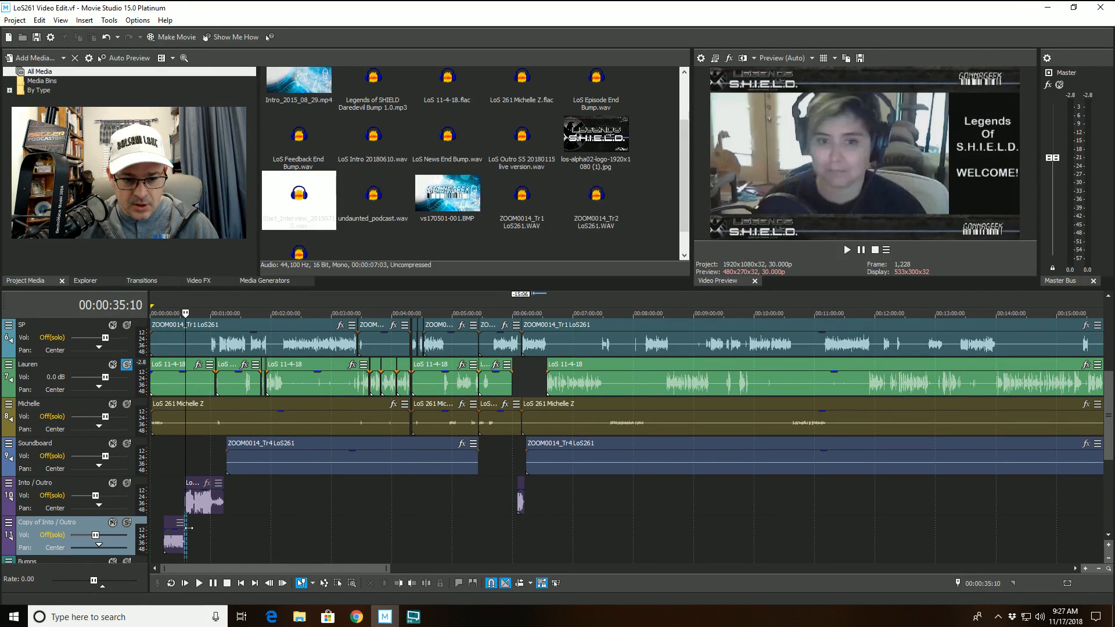
click(347, 527)
scroll(470, 527, down, 4)
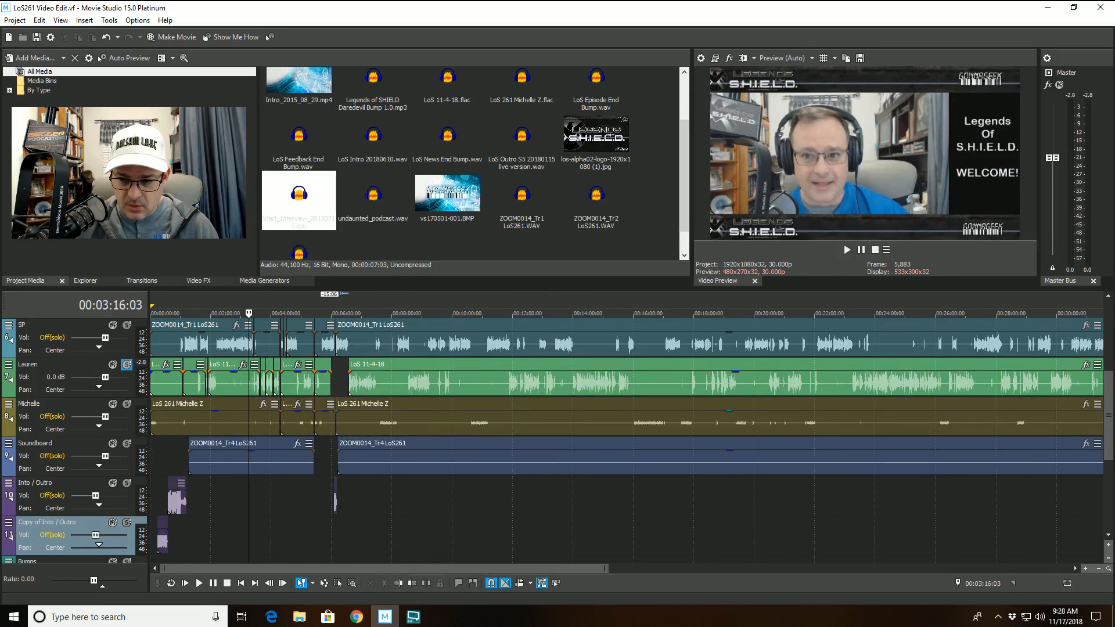
scroll(357, 528, down, 1)
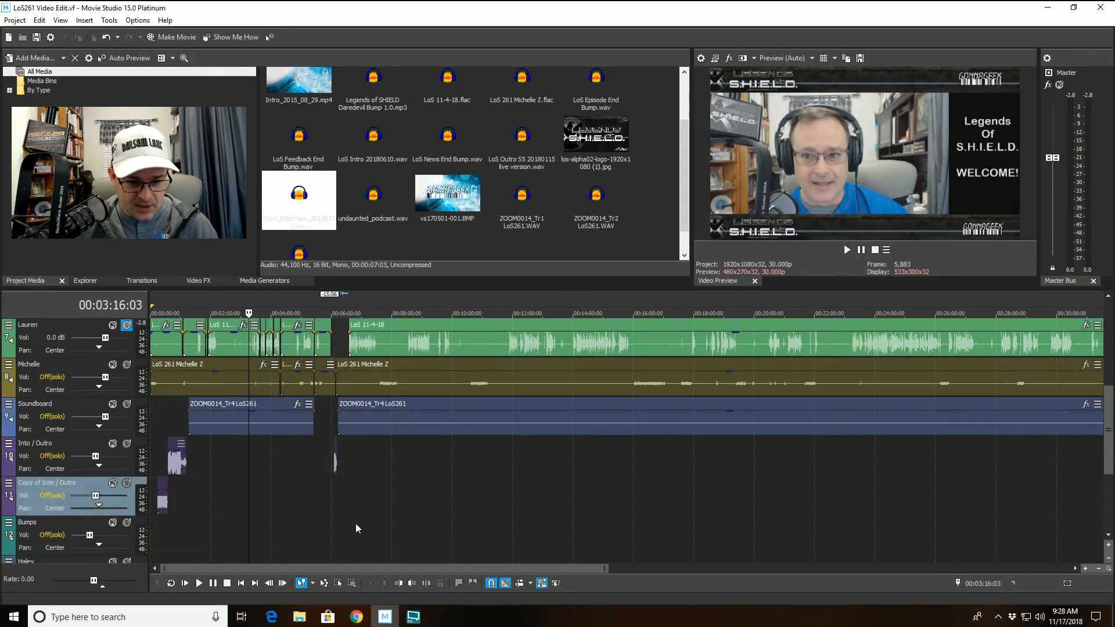
drag(337, 529, 152, 525)
right_click(204, 515)
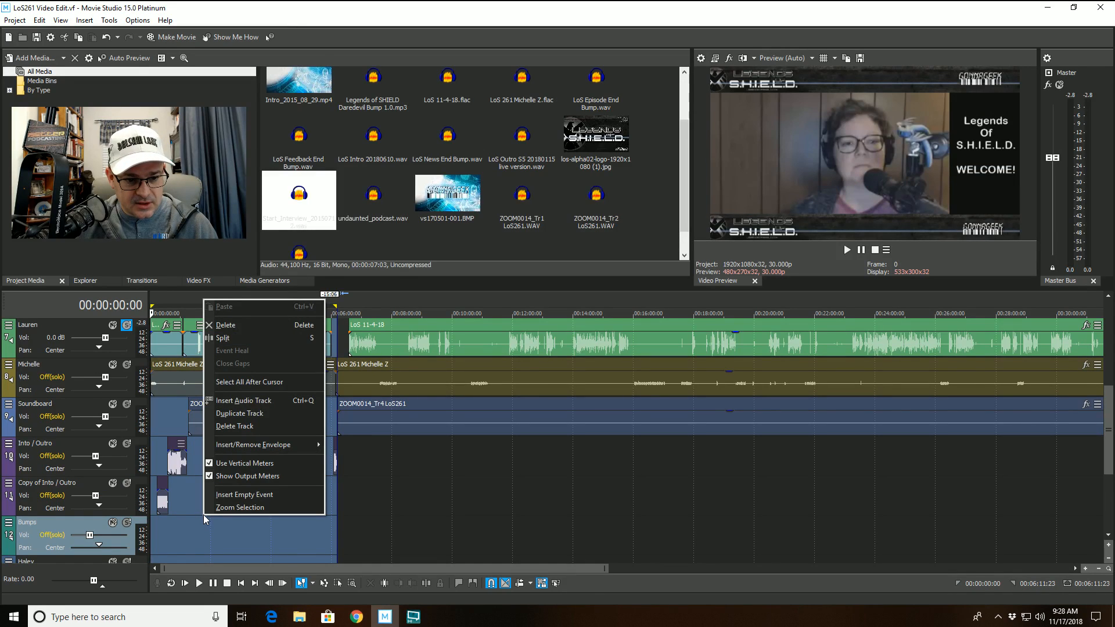
click(230, 507)
click(836, 475)
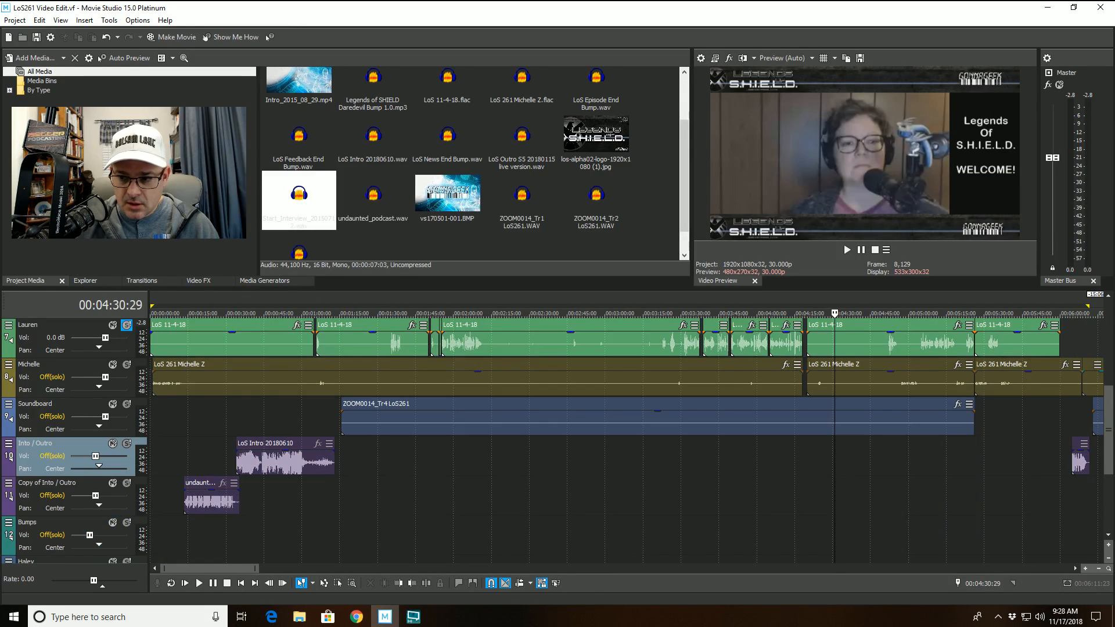
click(1109, 298)
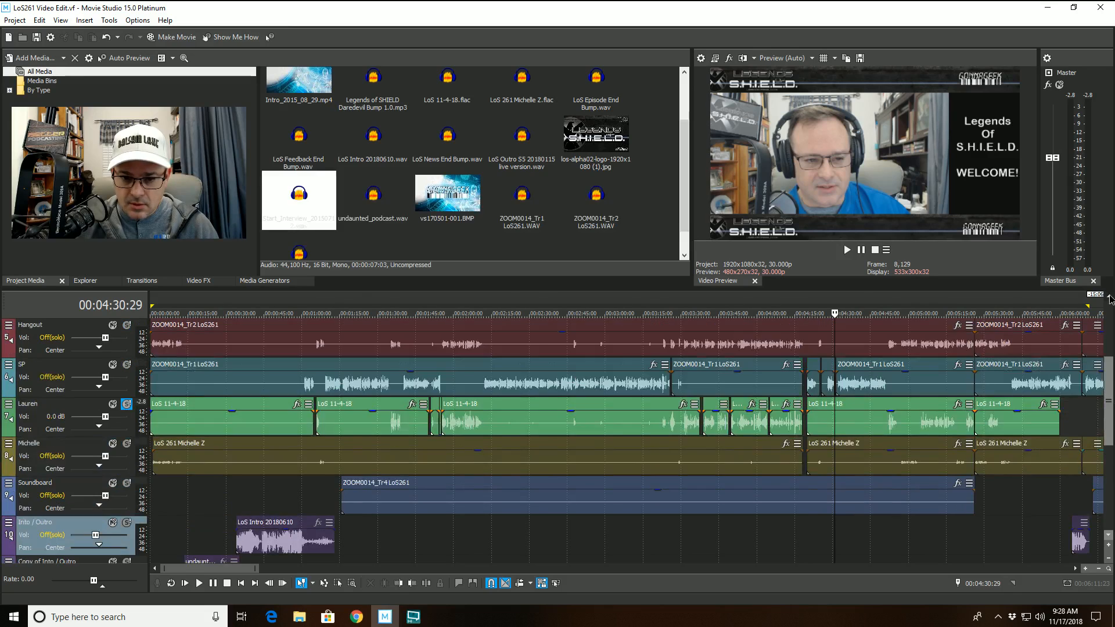
click(605, 381)
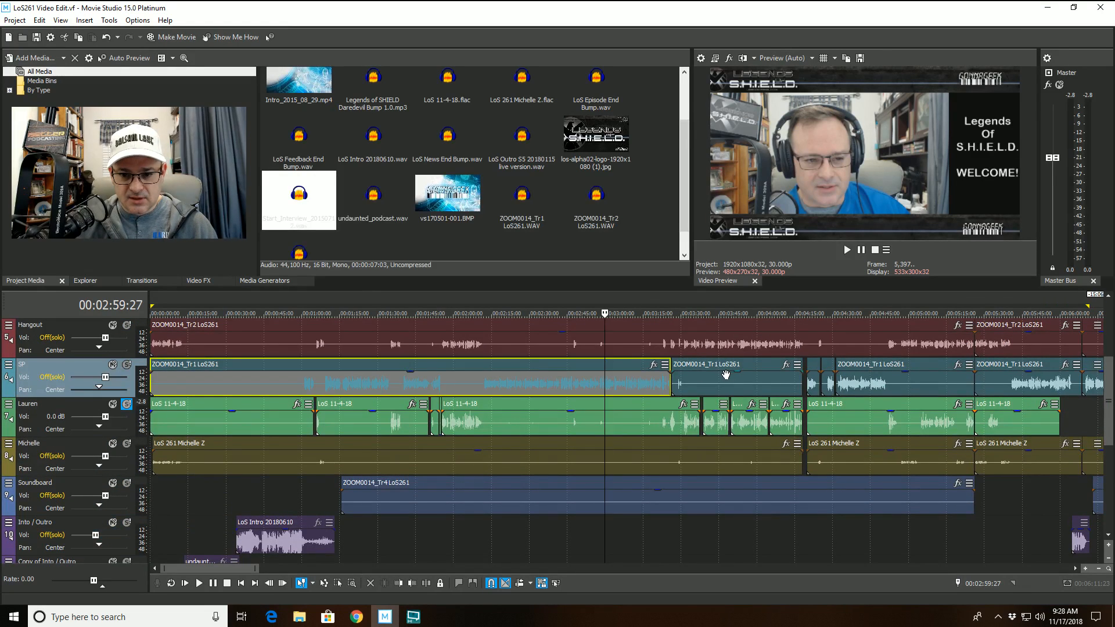
click(711, 538)
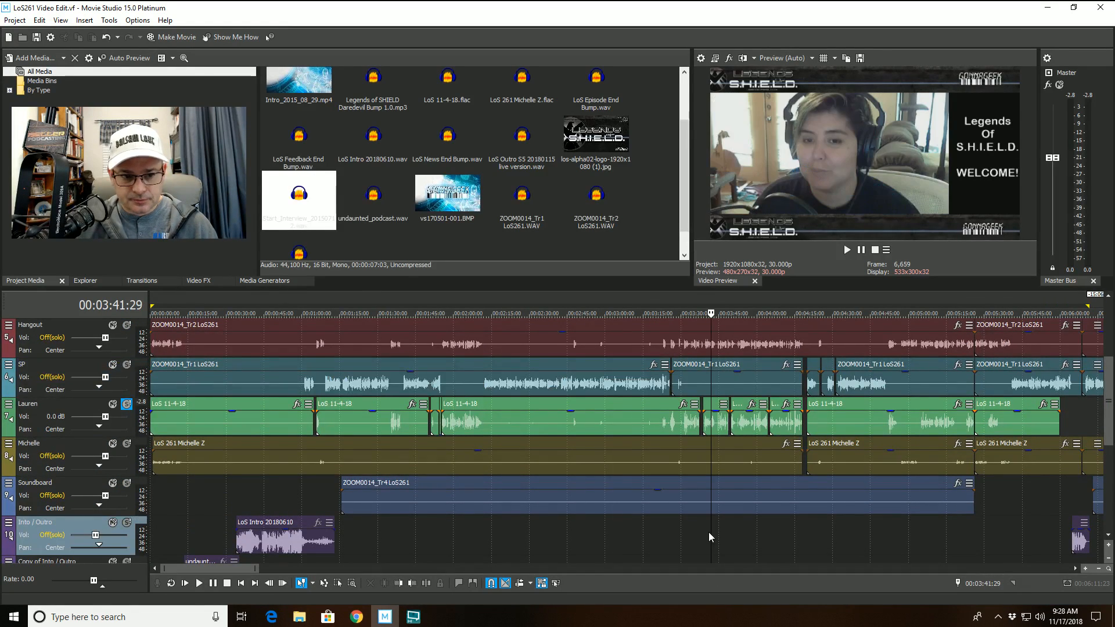
click(259, 376)
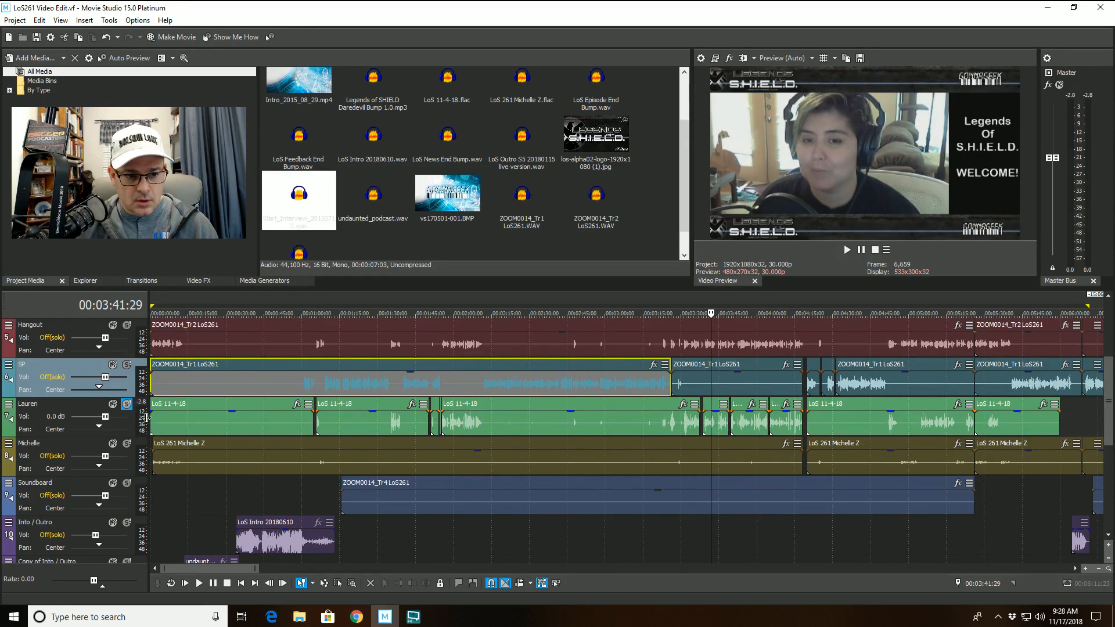
Turn off solo on track 7 so that all tracks are audible, and save the project again
click(126, 405)
click(249, 504)
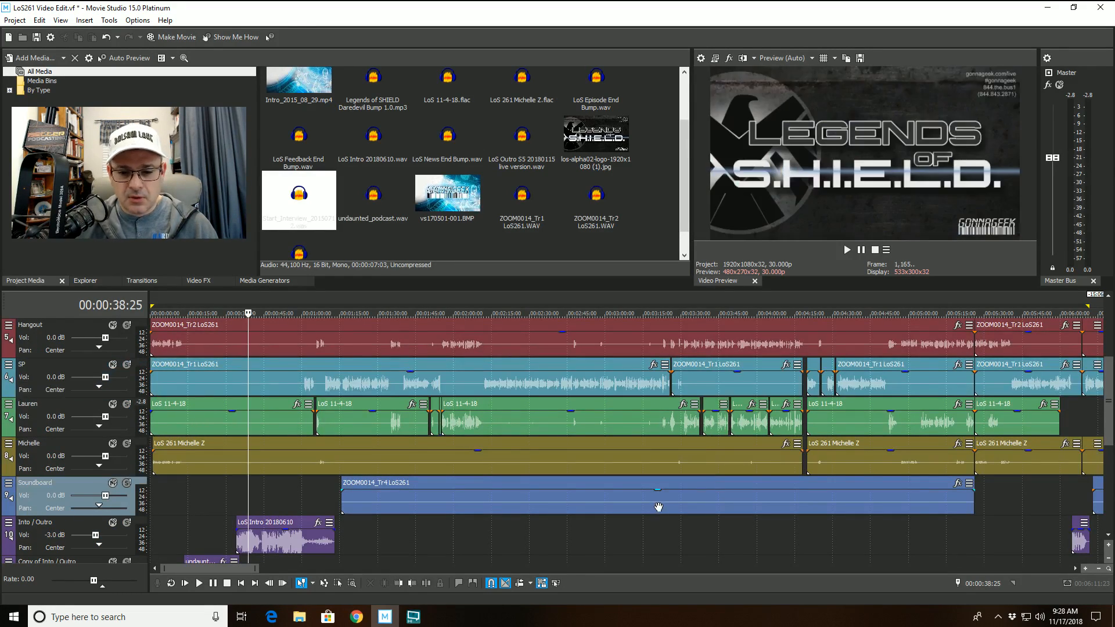
click(723, 538)
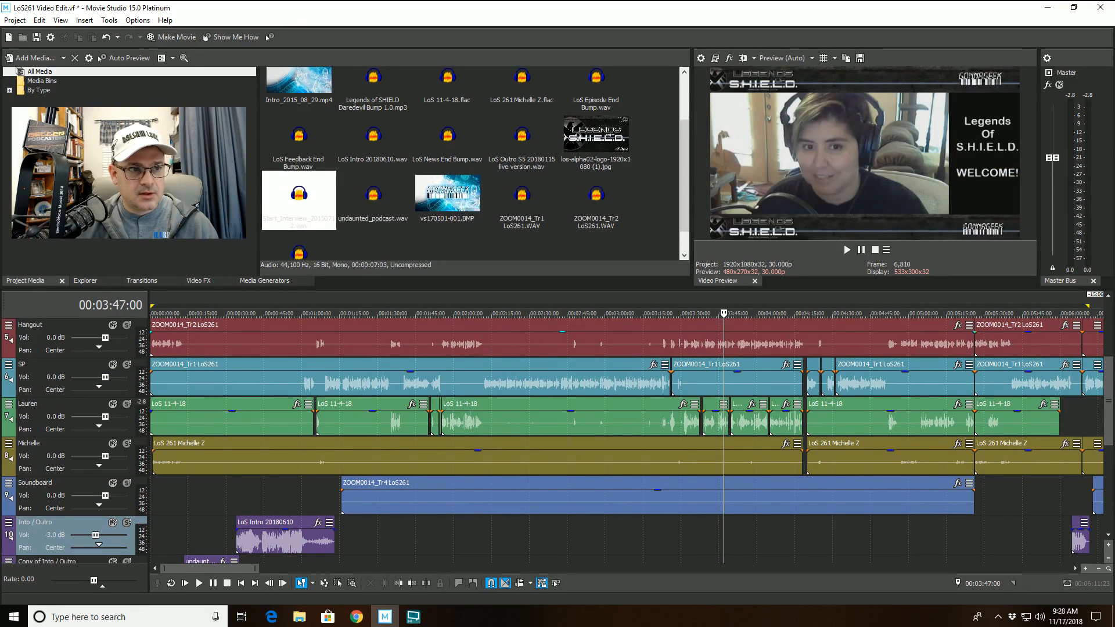
click(14, 20)
click(111, 80)
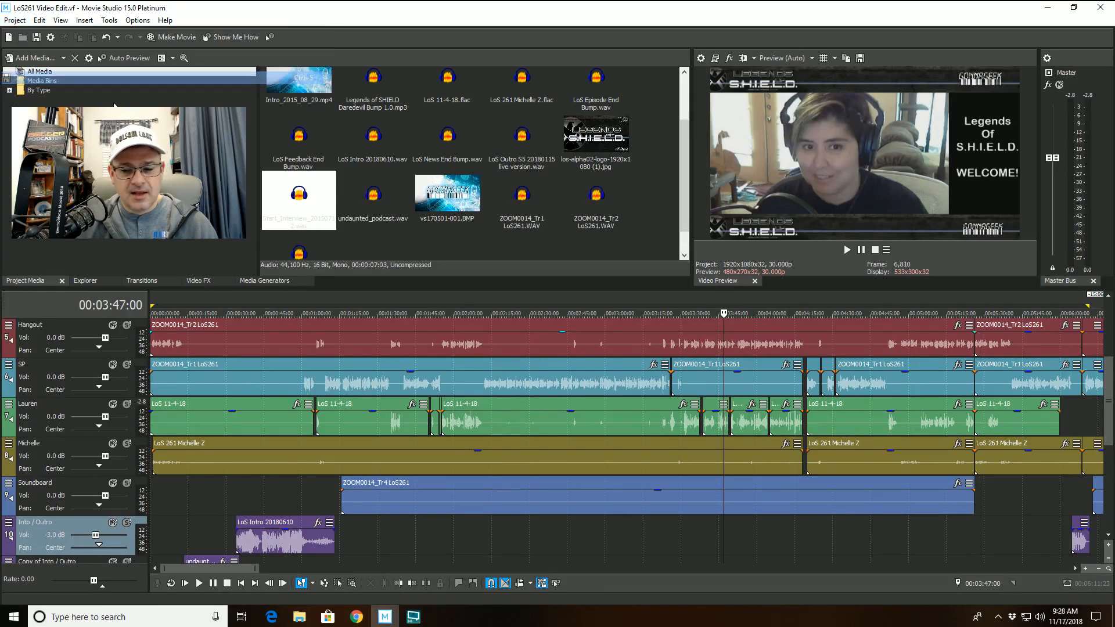